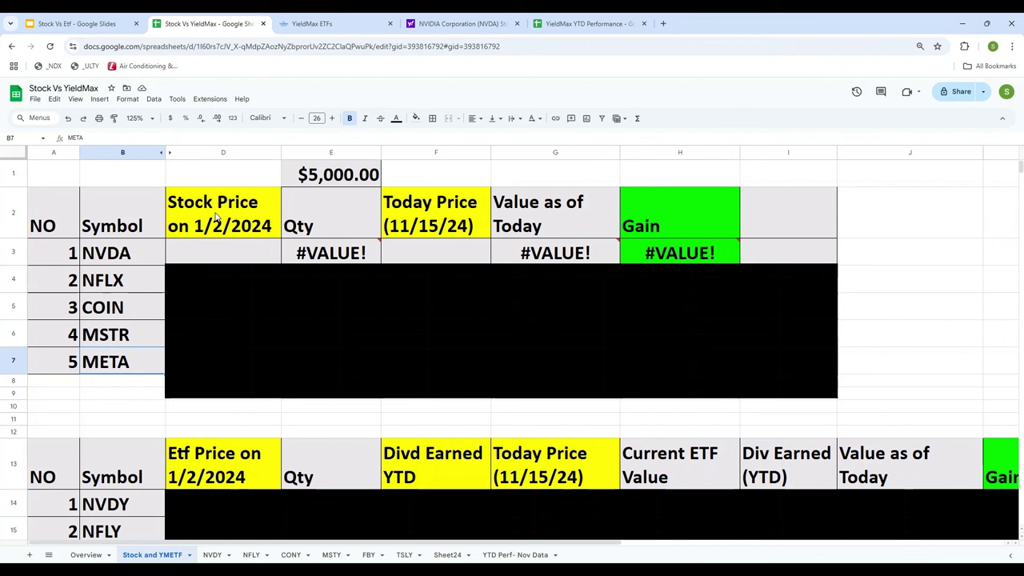
pyautogui.click(216, 218)
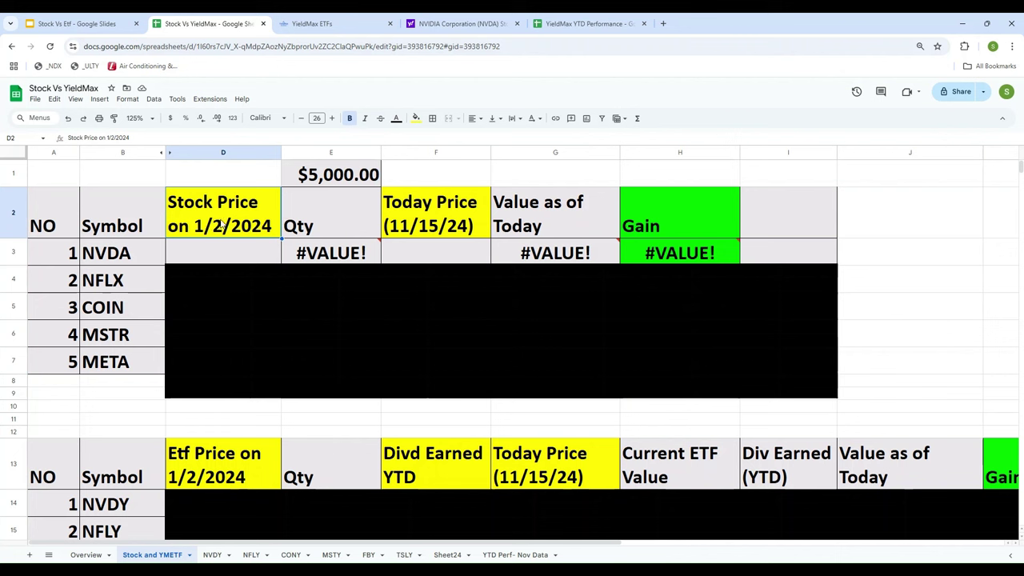
pyautogui.click(438, 227)
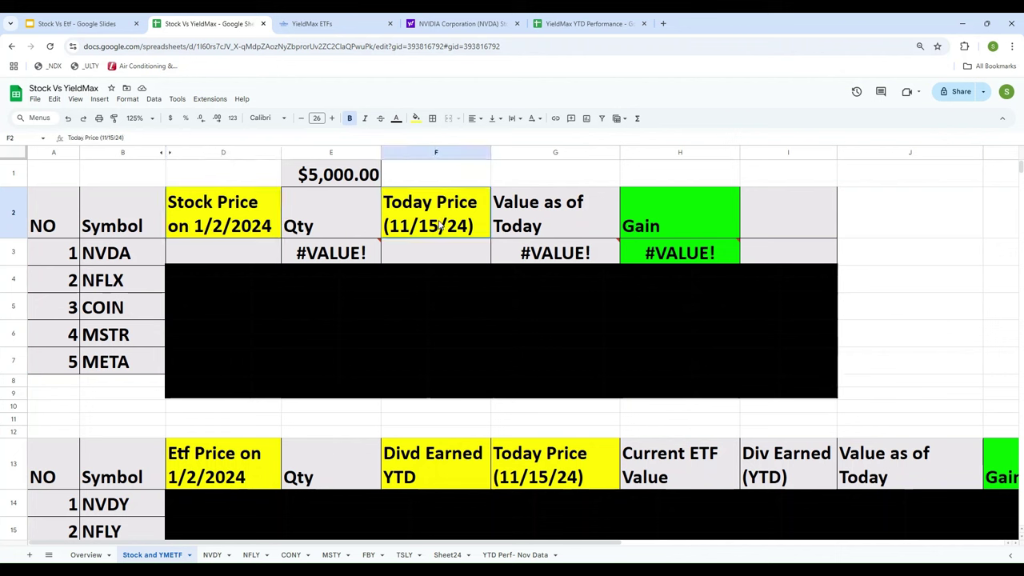
pyautogui.click(222, 218)
pyautogui.click(111, 256)
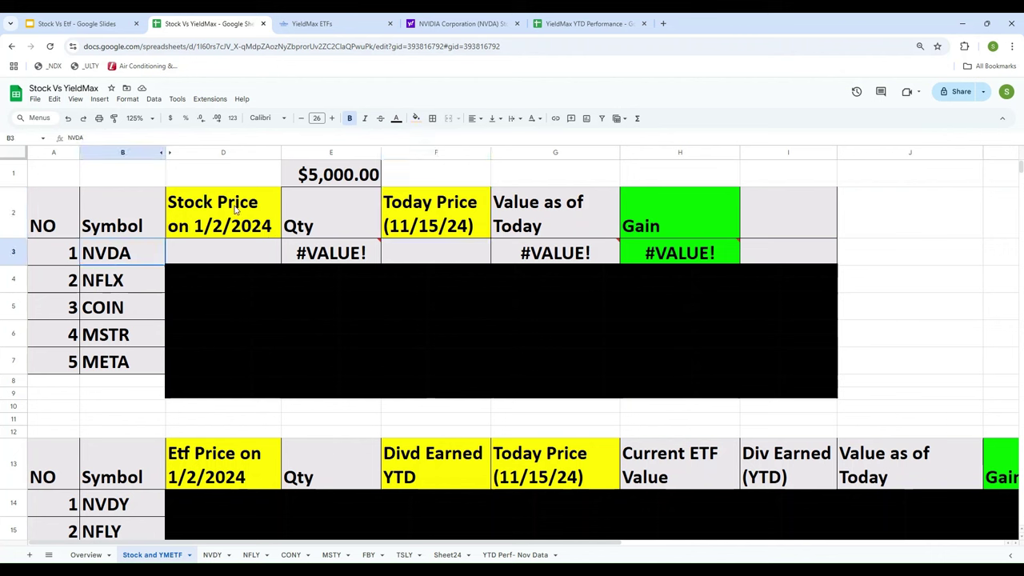
pyautogui.click(236, 209)
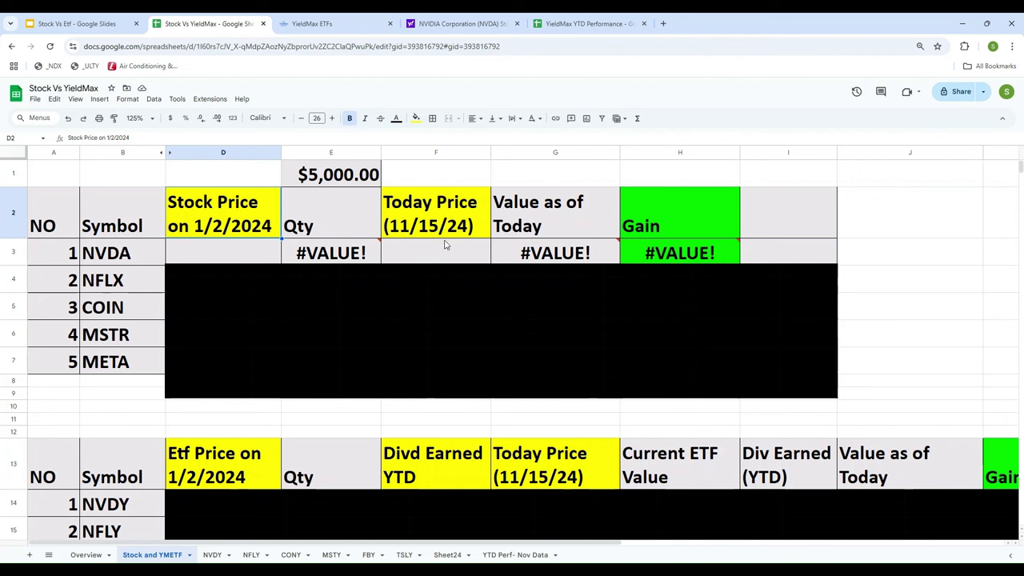
# - Switch to Yahoo Finance, look up the NVDA quote and open its historical price data
pyautogui.click(444, 29)
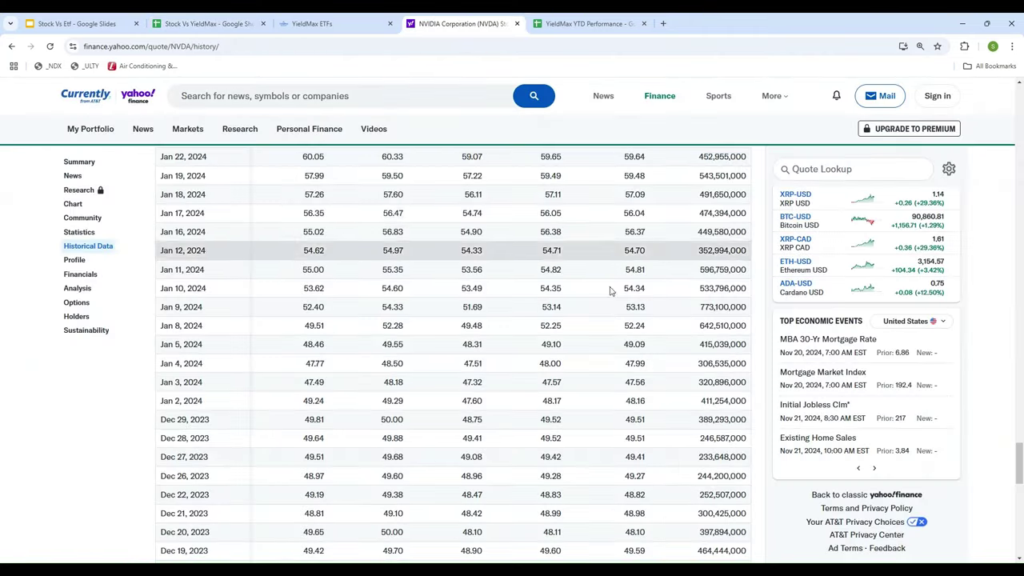
pyautogui.scroll(15, 576, 336)
pyautogui.scroll(20, 575, 336)
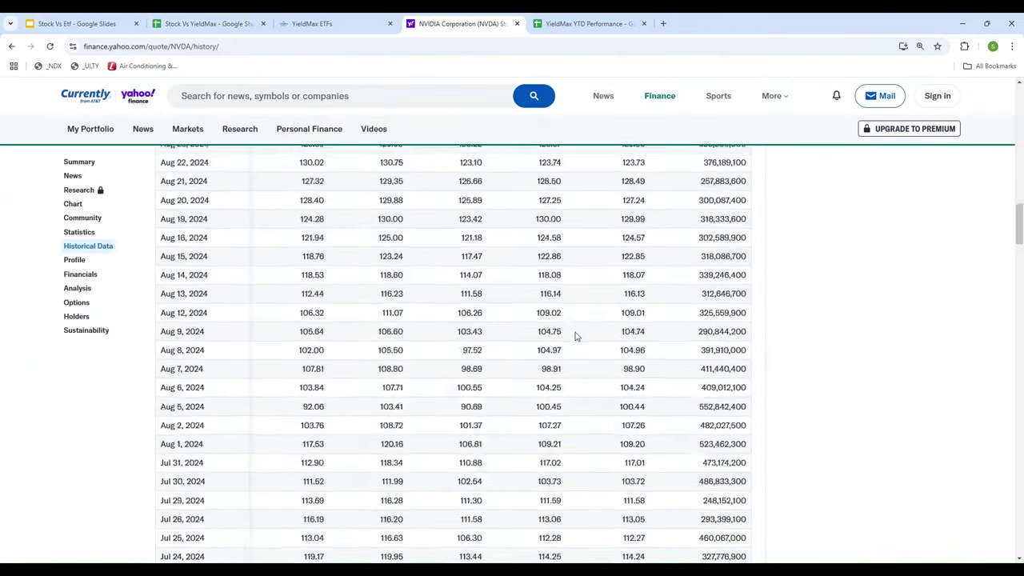
pyautogui.moveTo(1021, 198); pyautogui.dragTo(1021, 92)
pyautogui.click(798, 252)
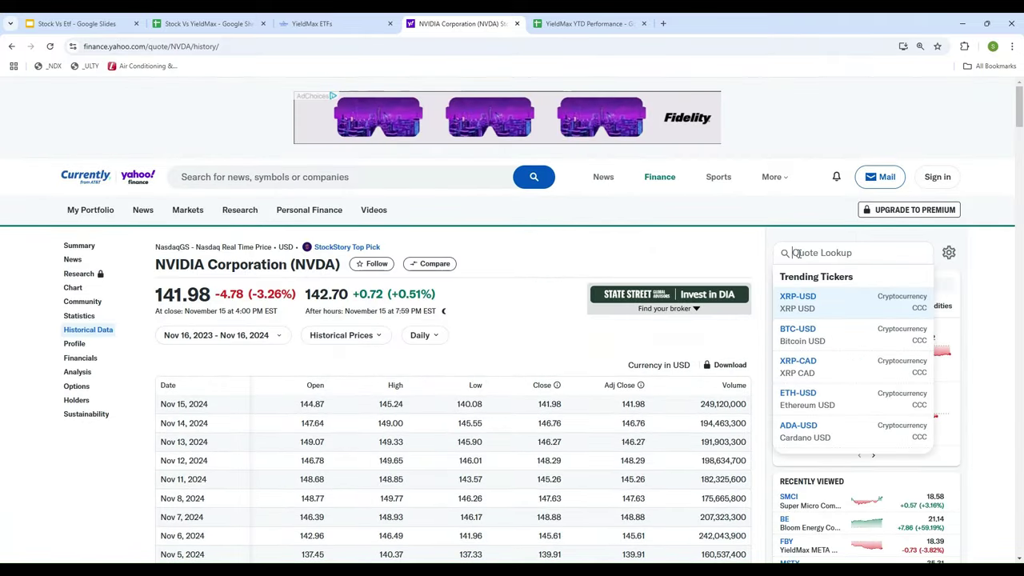
pyautogui.write('NVDA')
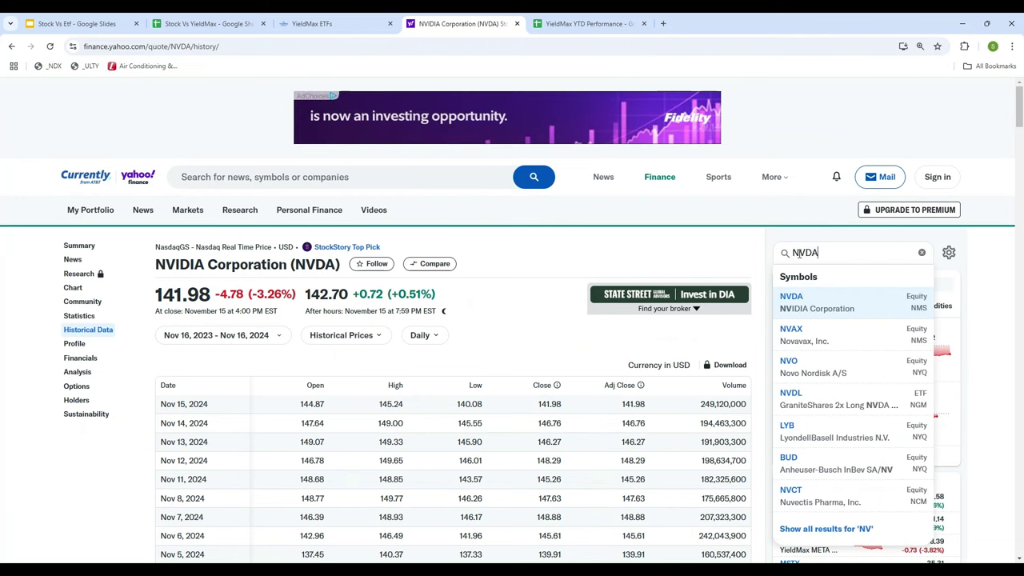
pyautogui.click(792, 308)
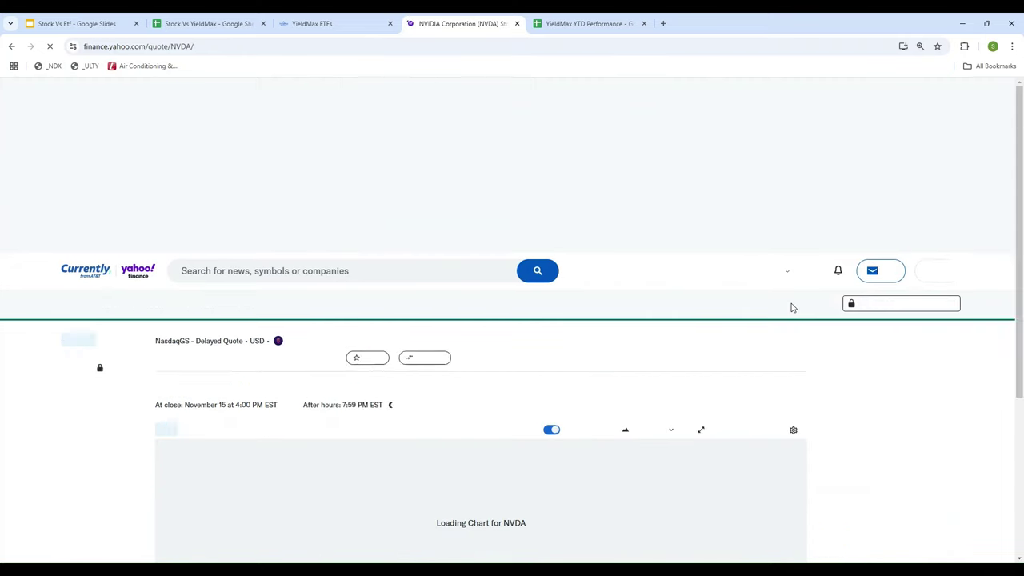
pyautogui.scroll(-2, 160, 415)
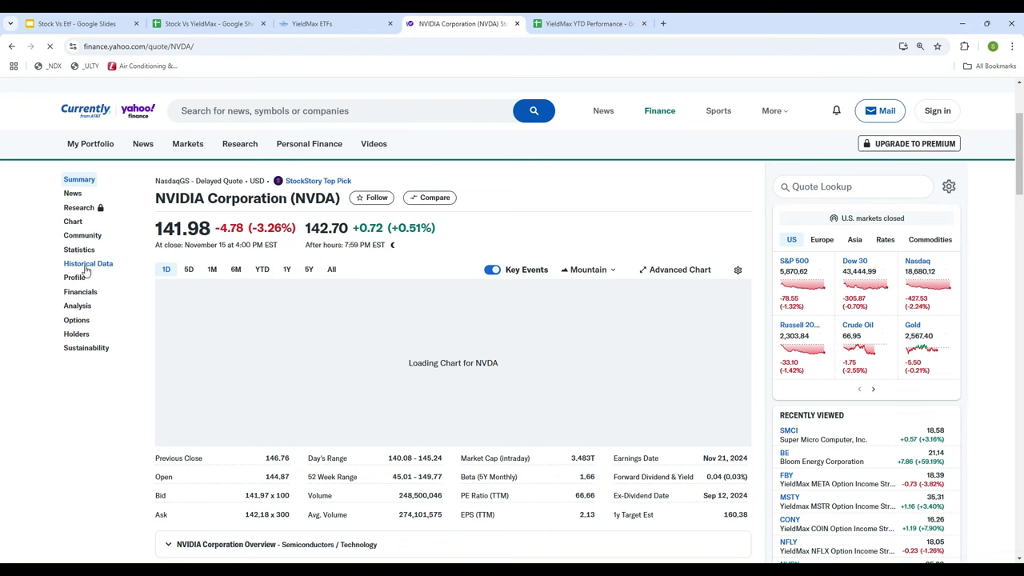
pyautogui.click(85, 267)
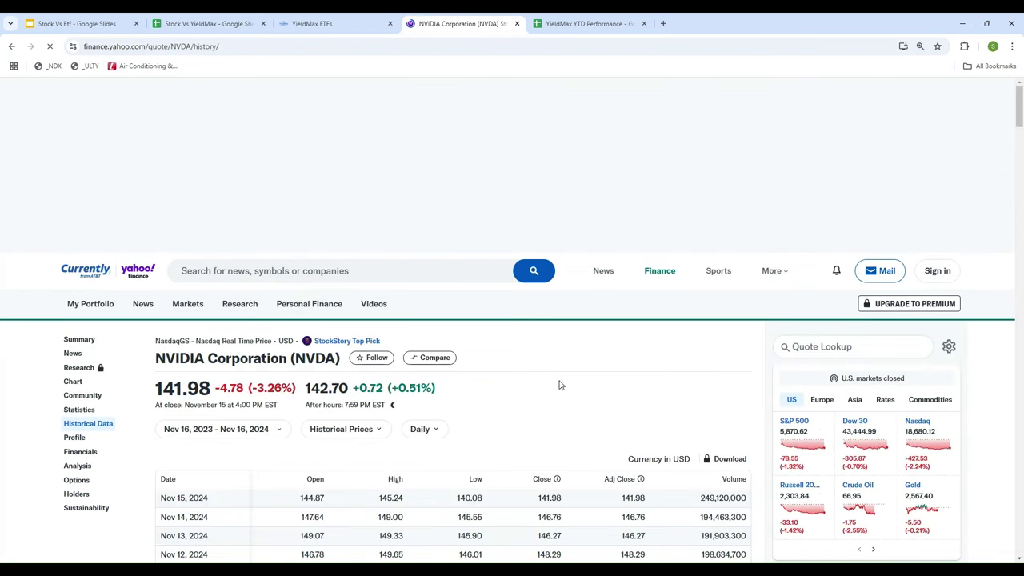
# - Find NVDA's Jan 2, 2024 closing price and enter 48.17 as its 1/2/2024 stock price in cell D3 of the Stock Vs YieldMax sheet
pyautogui.scroll(-2, 560, 376)
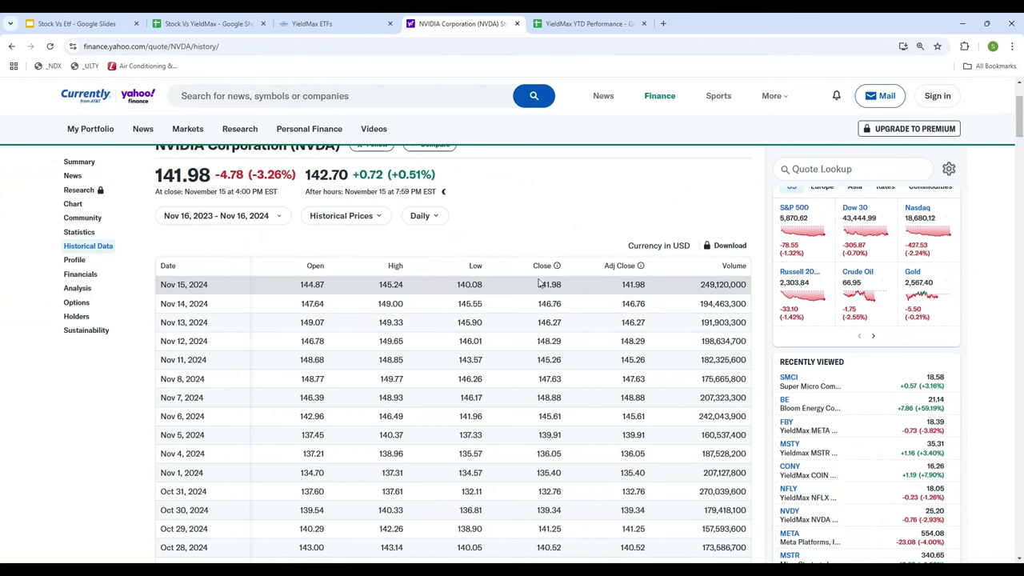
pyautogui.scroll(-20, 266, 341)
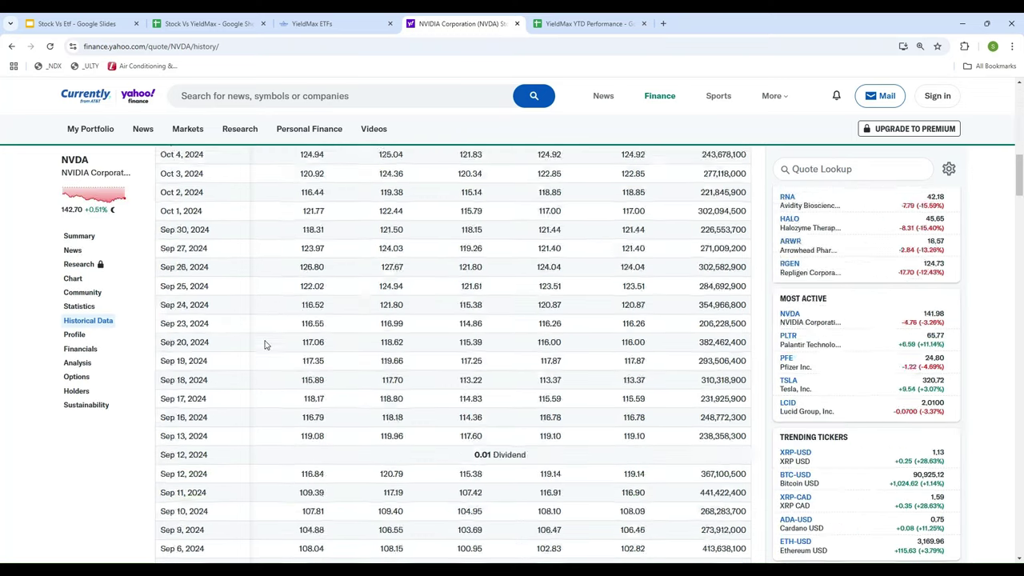
pyautogui.scroll(-20, 266, 347)
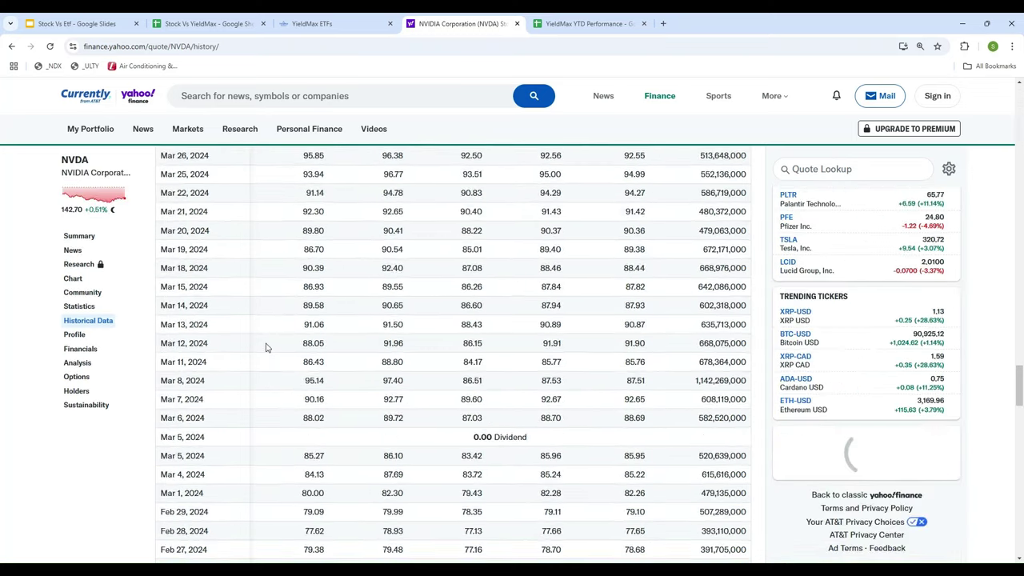
pyautogui.scroll(-3, 267, 349)
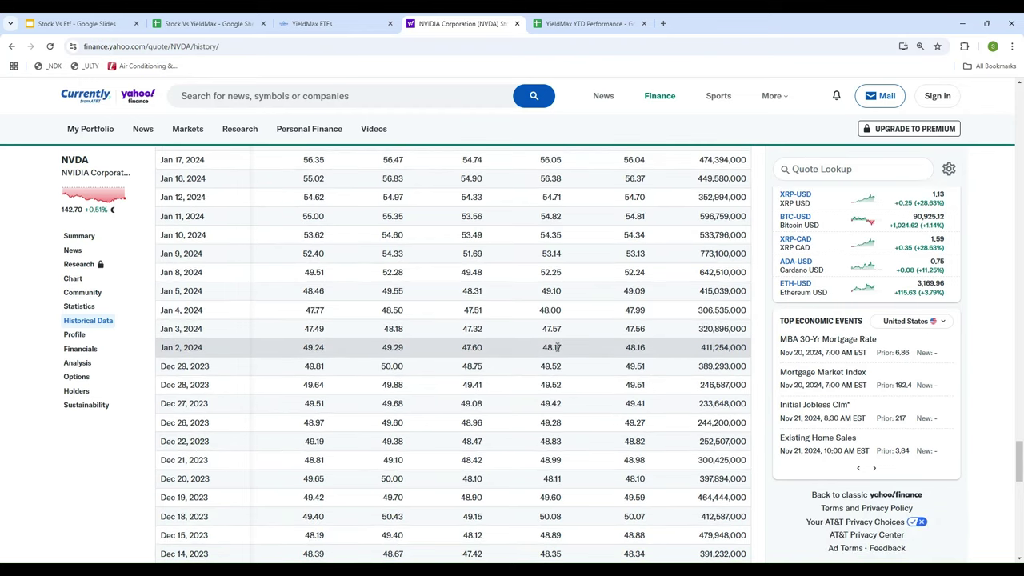
pyautogui.click(211, 26)
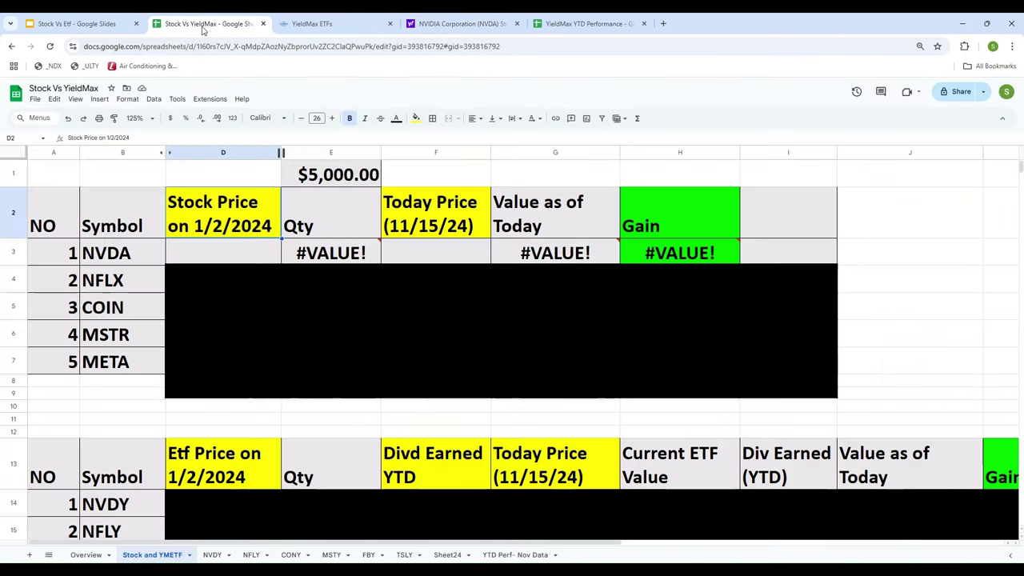
pyautogui.click(236, 254)
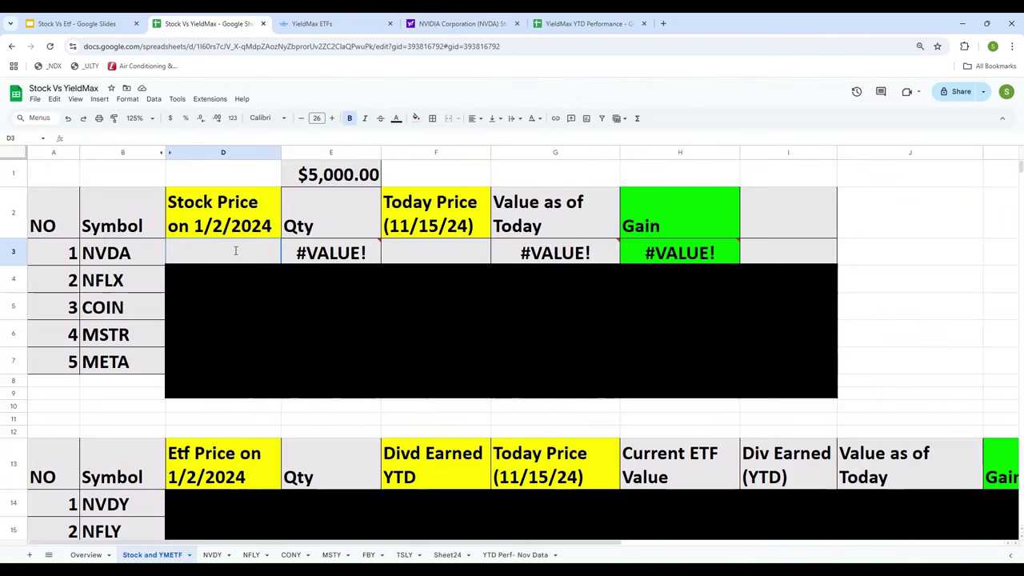
pyautogui.write('48.17')
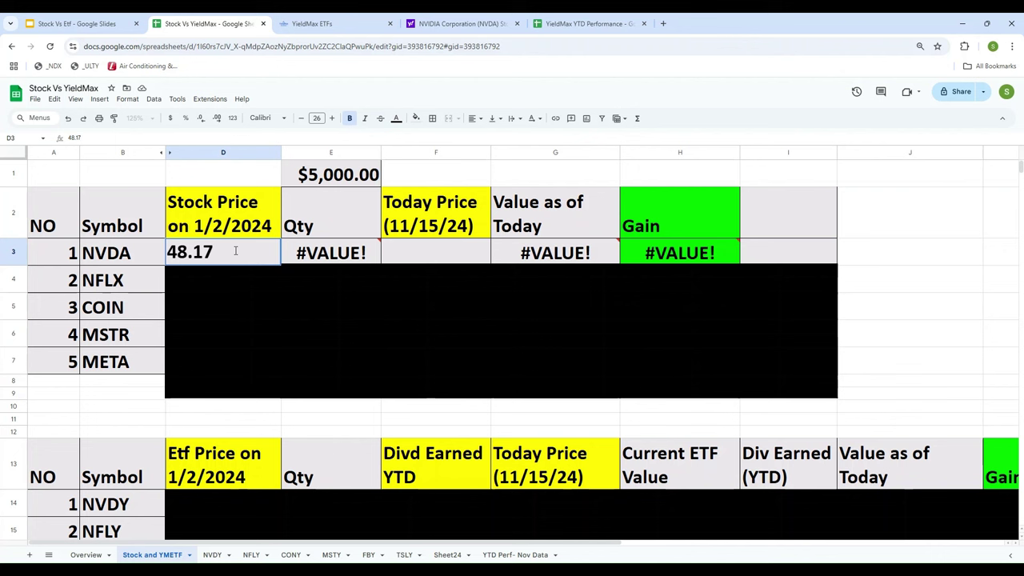
pyautogui.press('Tab')
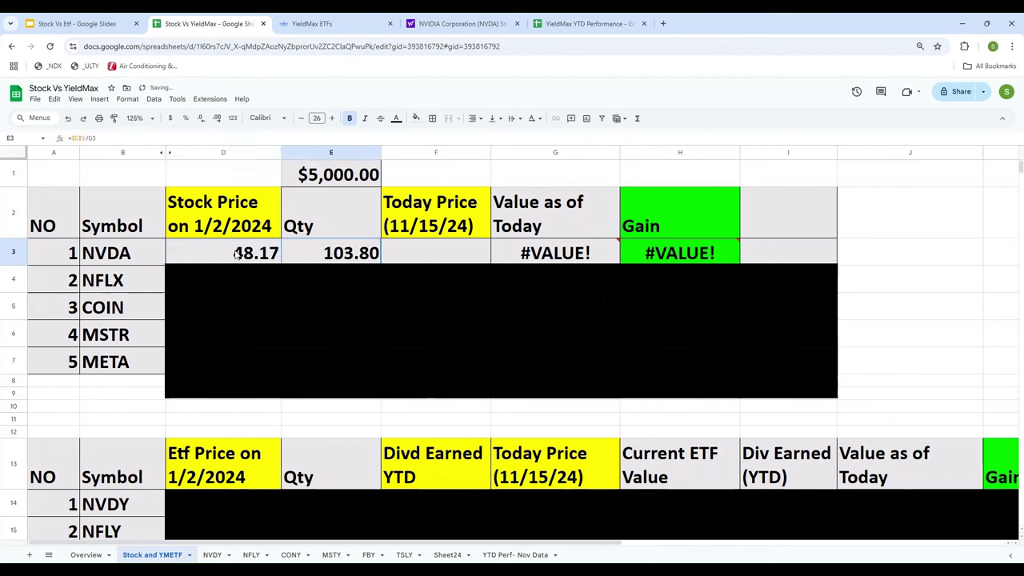
# - Look up NVDA's Nov 15, 2024 closing price on Yahoo Finance and enter 141.98 as today's price in cell F3 of the sheet
pyautogui.press('Tab')
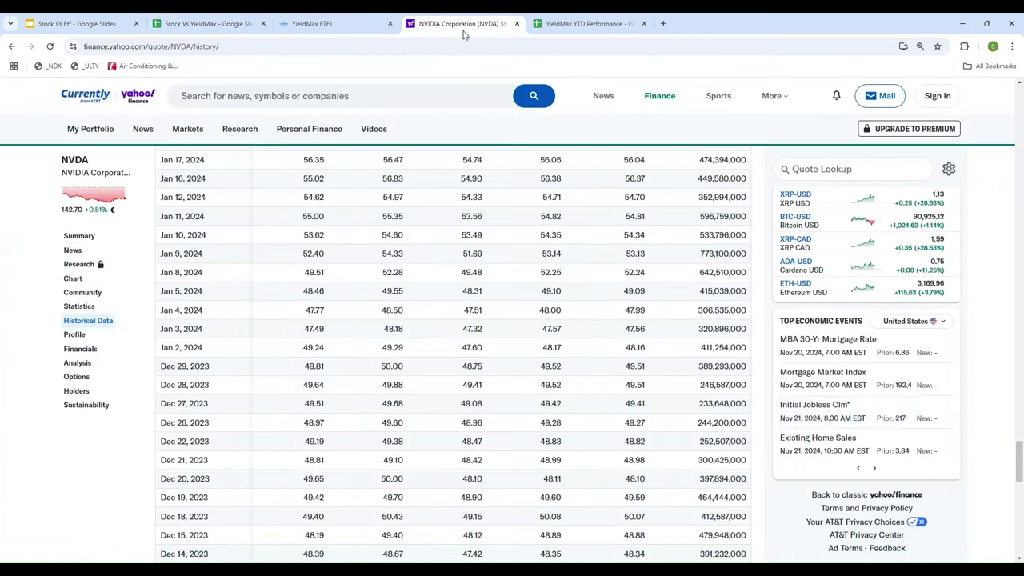
pyautogui.click(461, 26)
pyautogui.moveTo(1019, 472); pyautogui.dragTo(1020, 88)
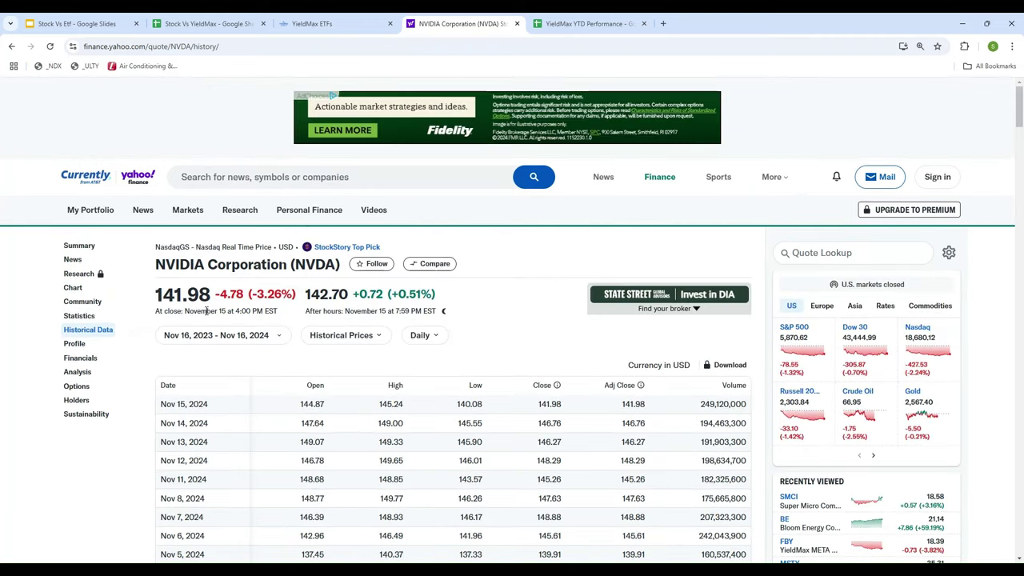
pyautogui.click(208, 23)
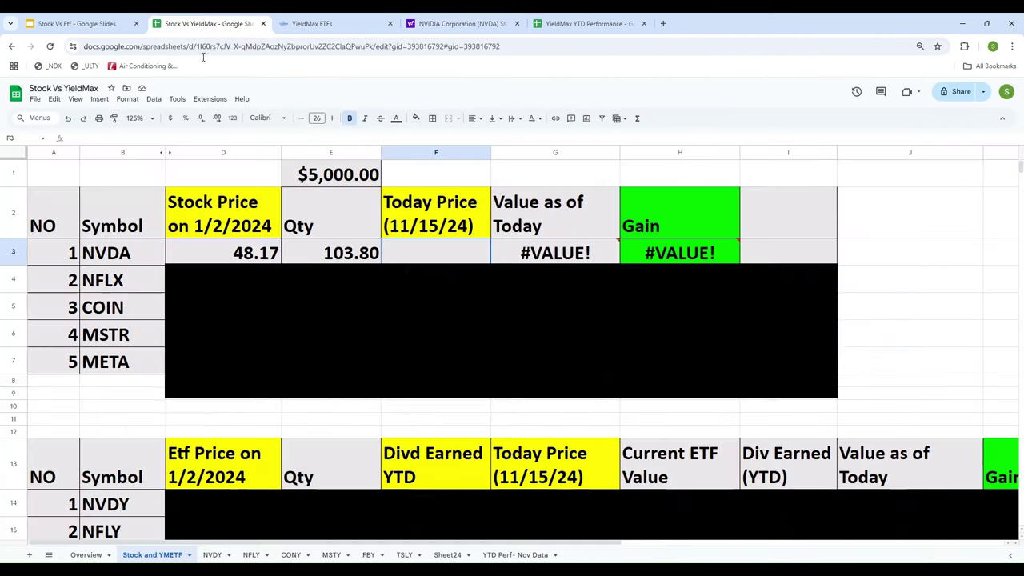
pyautogui.write('141.98')
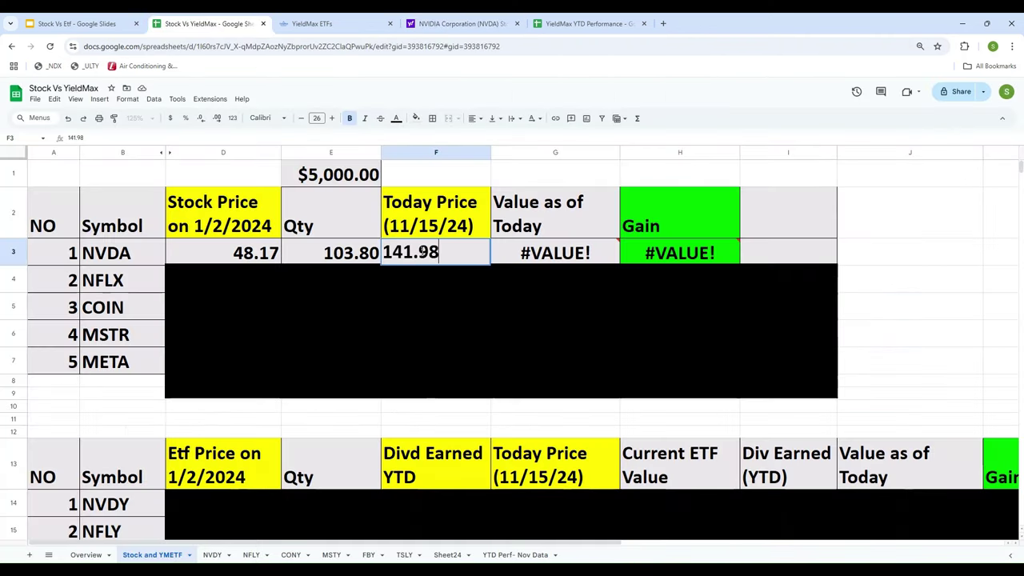
pyautogui.press('Tab')
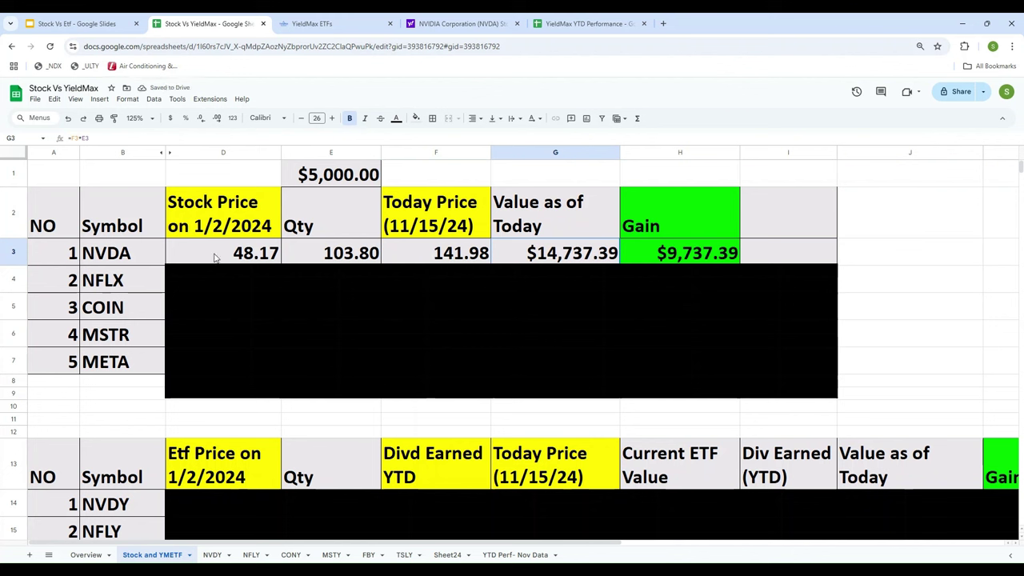
# - Calculate the NVDA share quantity in the empty cell J3 with the formula =5000/48.17
pyautogui.click(244, 253)
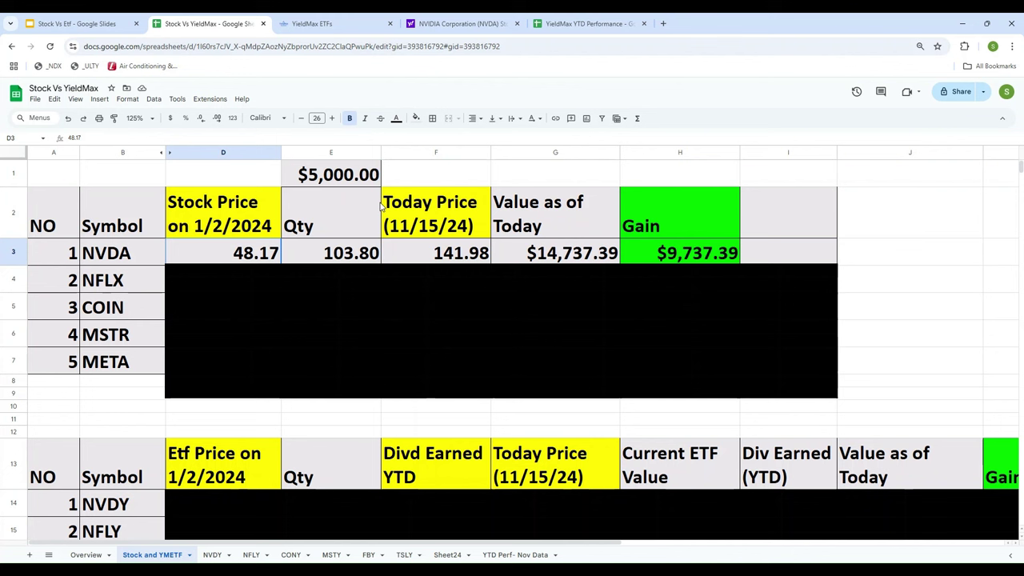
pyautogui.press('Right')
pyautogui.press('Right')
pyautogui.press('Right')
pyautogui.press('Right')
pyautogui.press('Right')
pyautogui.press('Right')
pyautogui.press('Right')
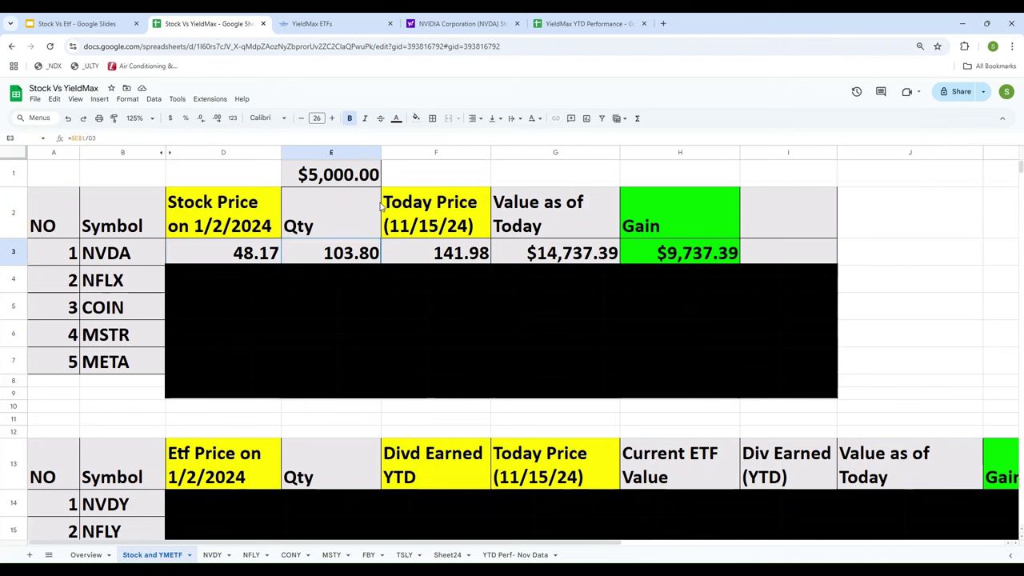
pyautogui.press('Left')
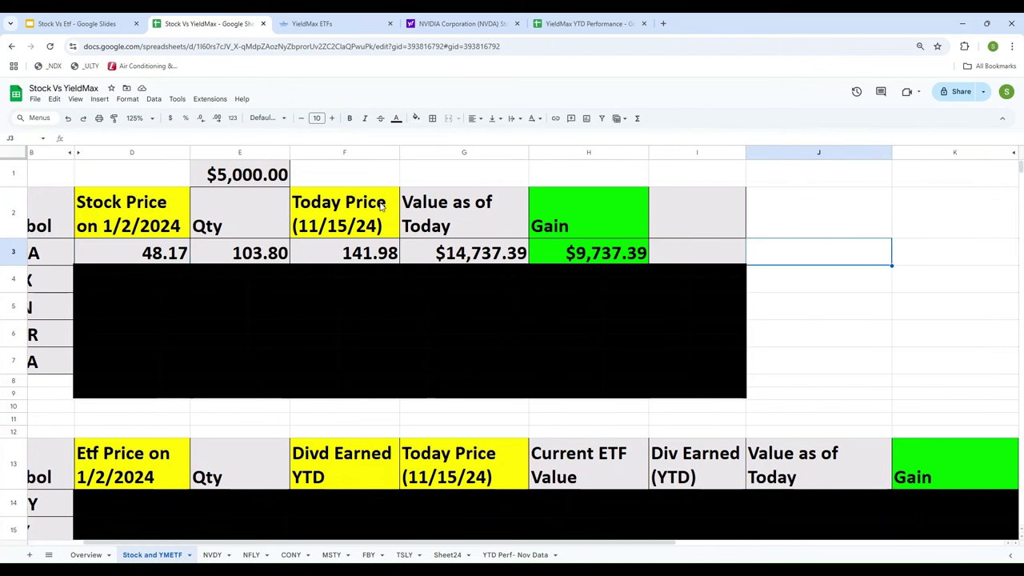
pyautogui.write('=5000')
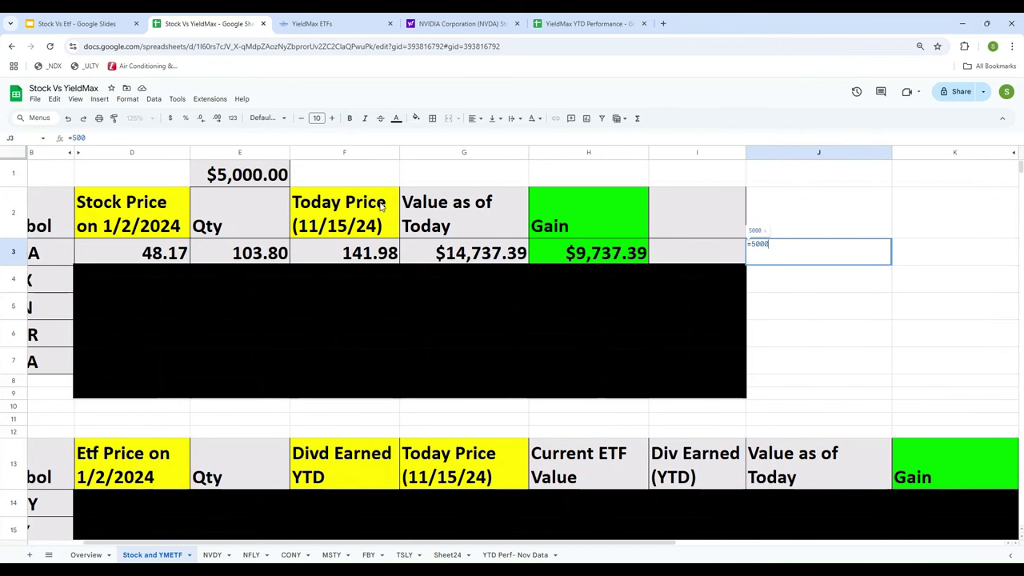
pyautogui.write('/48.17')
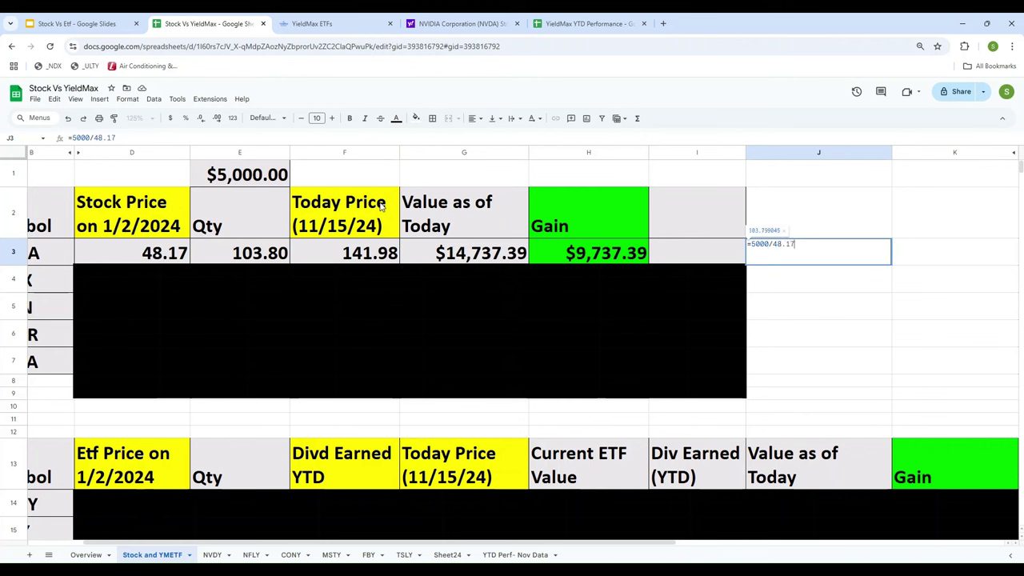
pyautogui.press('Return')
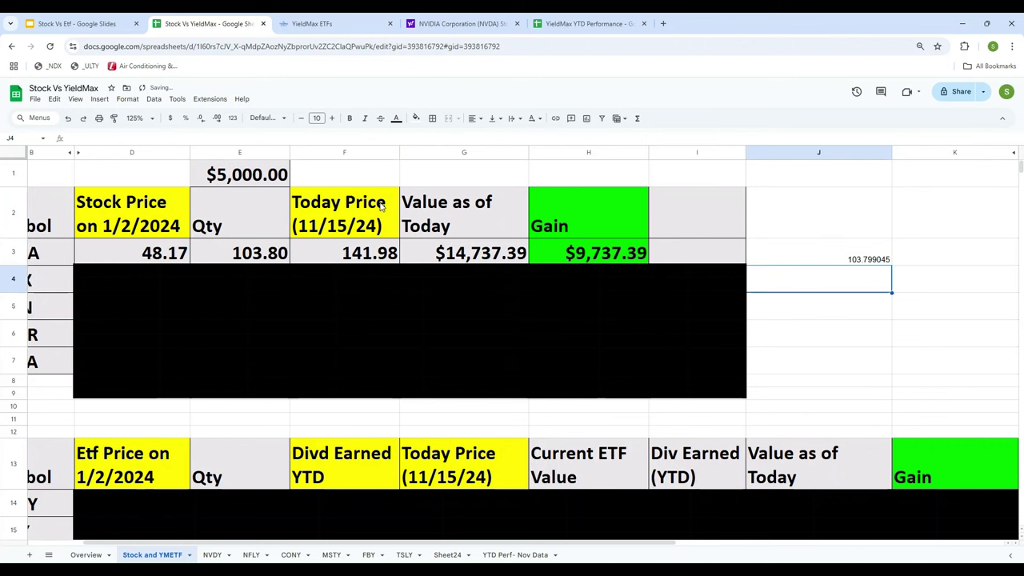
# - Examine the NVDA row's start price, quantity, today's price, value and gain cells
pyautogui.press('Up')
pyautogui.press('Left')
pyautogui.press('Left')
pyautogui.press('Left')
pyautogui.press('Left')
pyautogui.press('Left')
pyautogui.press('Left')
pyautogui.press('Left')
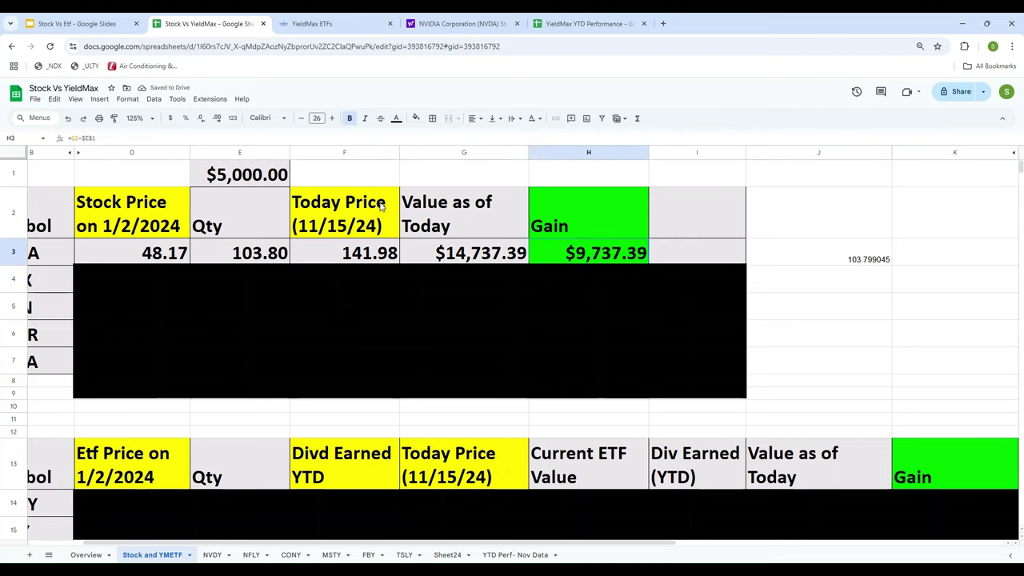
pyautogui.press('Right')
pyautogui.press('Right')
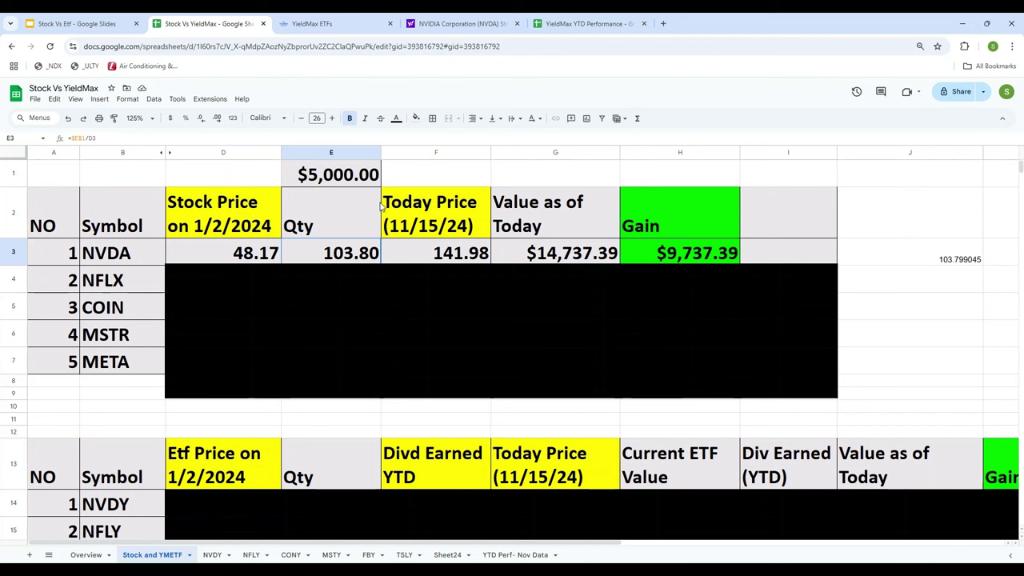
pyautogui.press('Left')
pyautogui.press('Left')
pyautogui.press('Left')
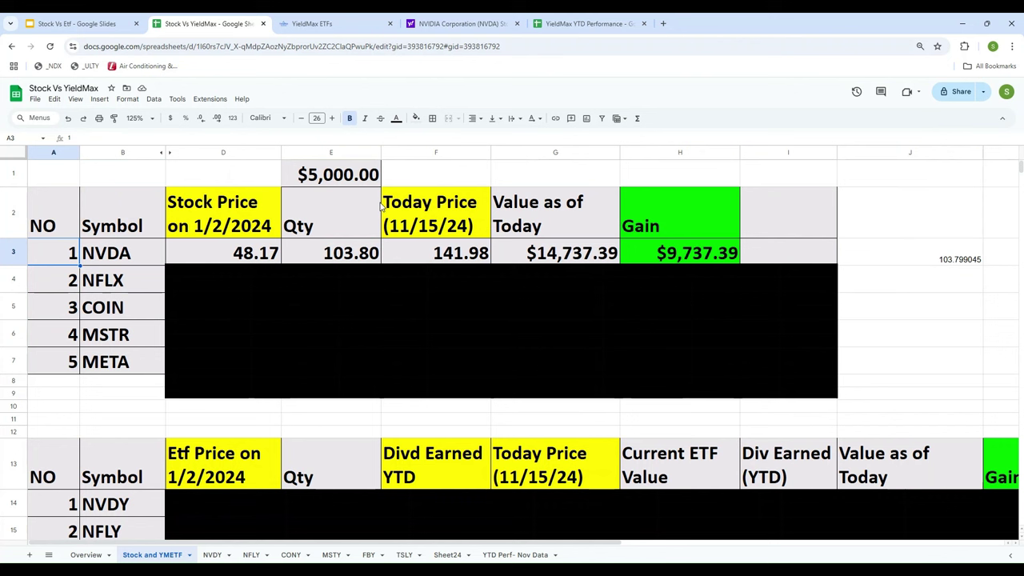
pyautogui.press('Right')
pyautogui.press('Right')
pyautogui.press('Right')
pyautogui.press('Right')
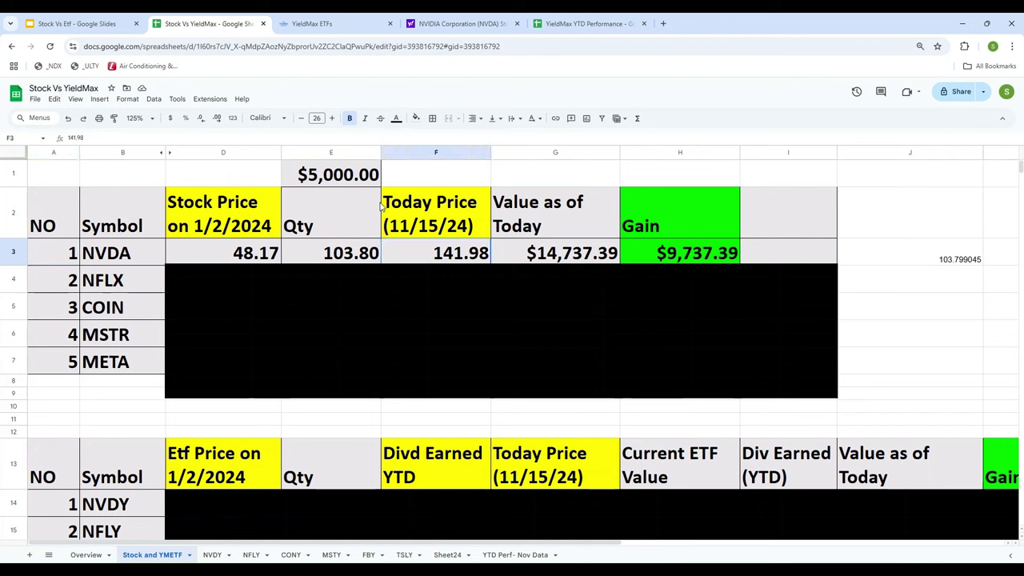
pyautogui.press('Left')
pyautogui.press('Left')
pyautogui.press('Left')
pyautogui.press('Left')
pyautogui.press('Right')
pyautogui.press('Right')
pyautogui.press('Right')
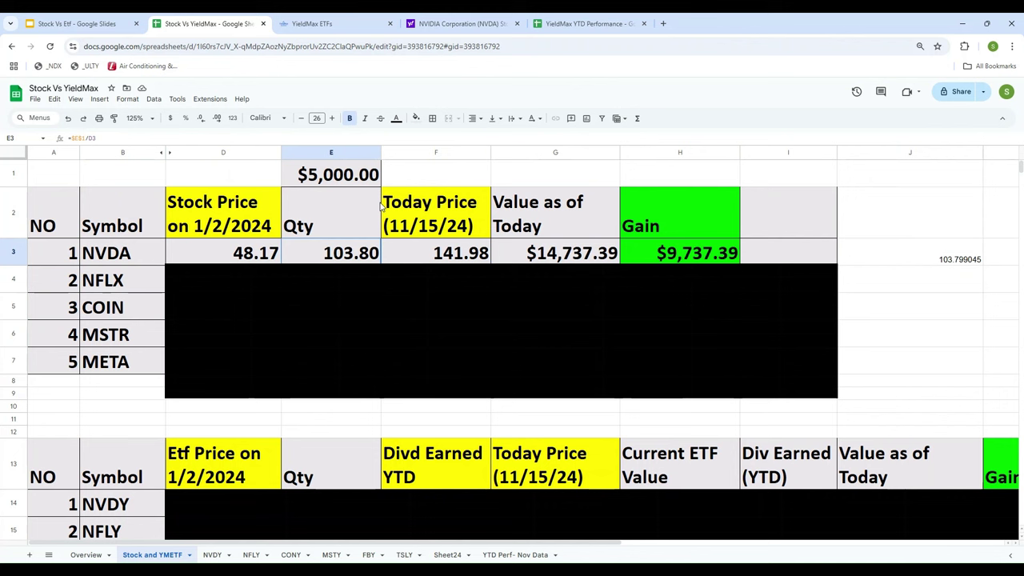
# - Enter the formula =F3*E3 in cell G3 to calculate NVDA's value as of today
pyautogui.press('Right')
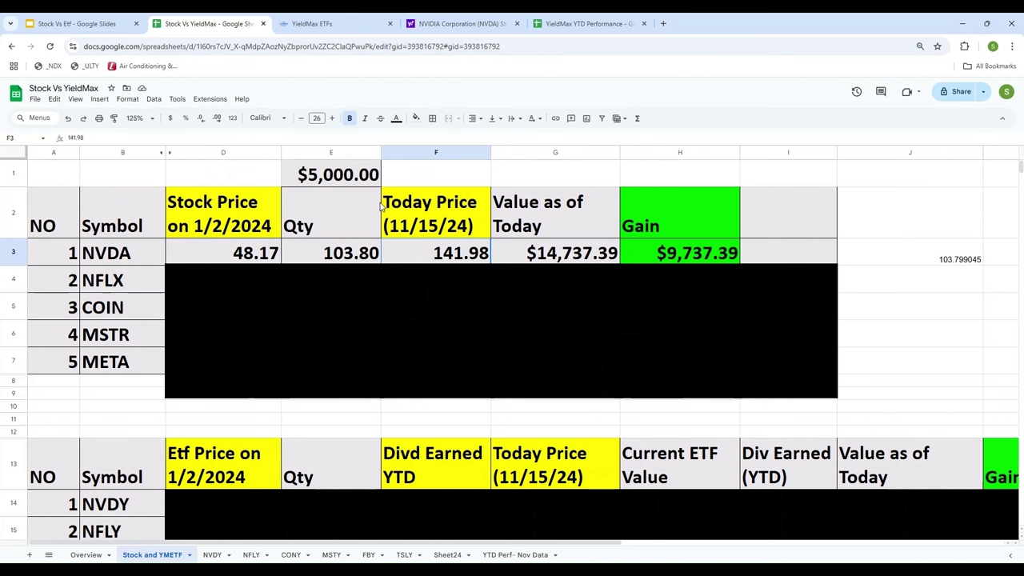
pyautogui.press('Right')
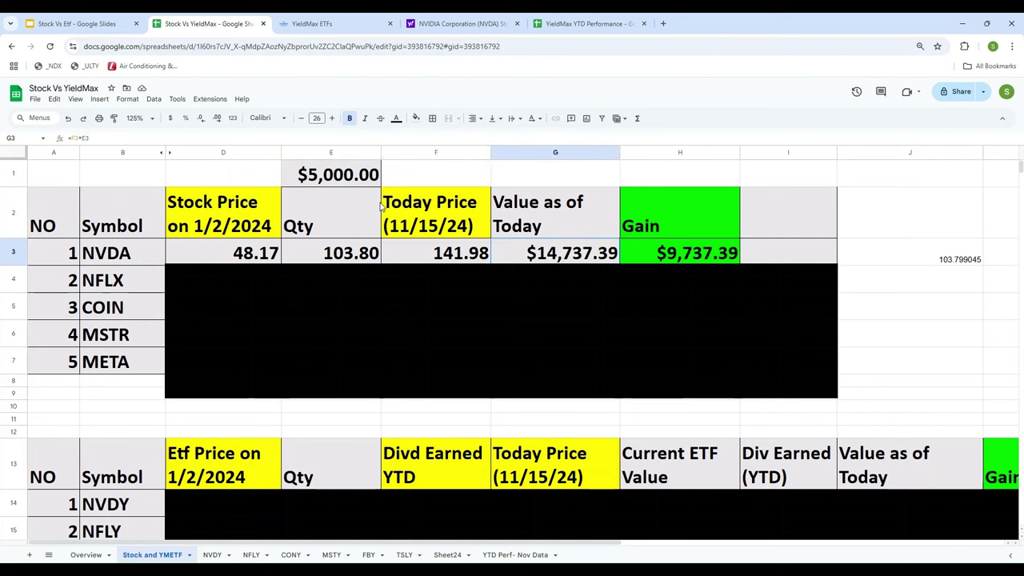
pyautogui.write('=')
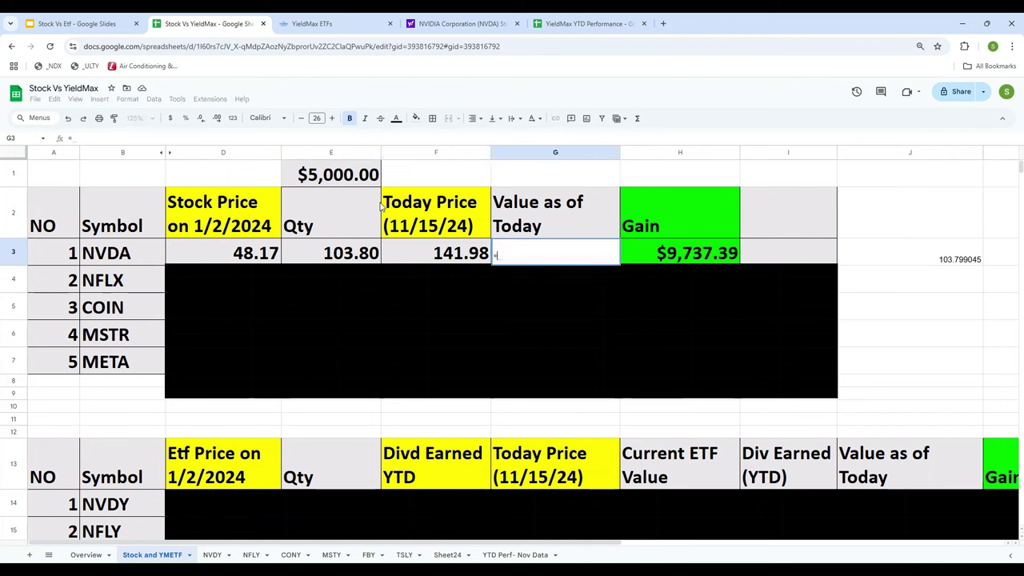
pyautogui.press('Left')
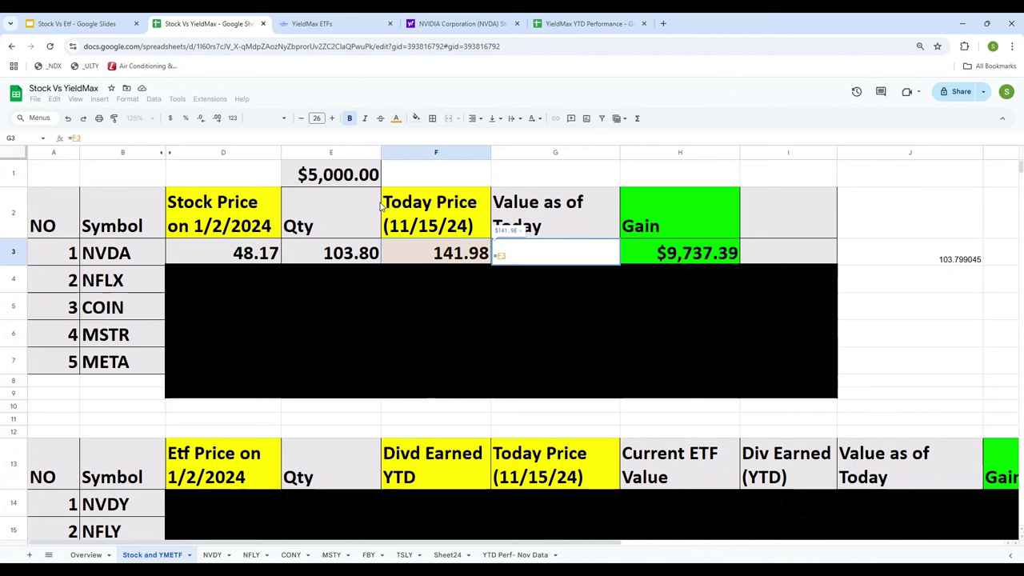
pyautogui.write('*')
pyautogui.press('Left')
pyautogui.press('Left')
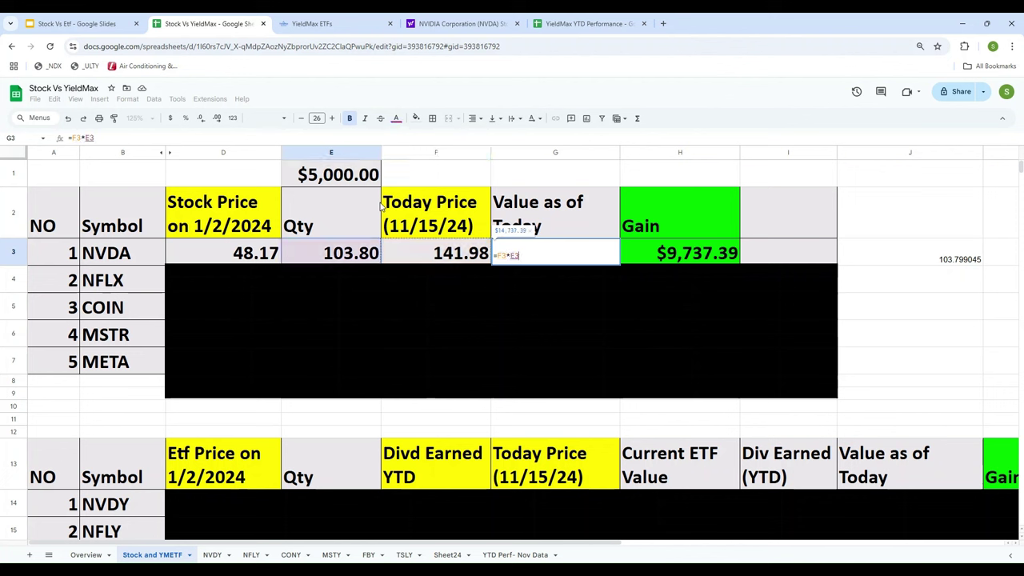
pyautogui.press('Return')
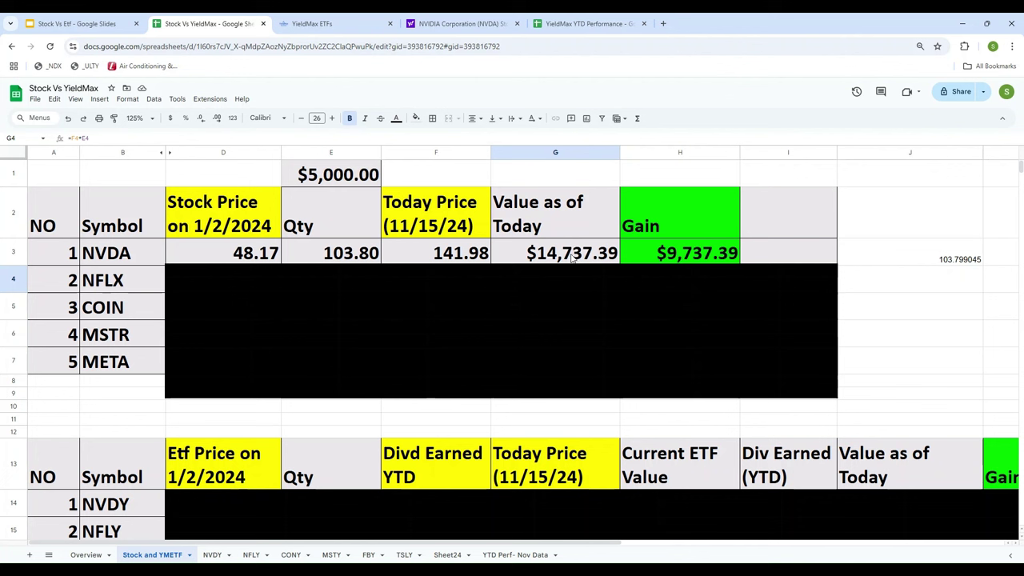
# - Review the invested amount in E1, NVDA's gain formula in H3 and the share quantity check in J3
pyautogui.click(316, 178)
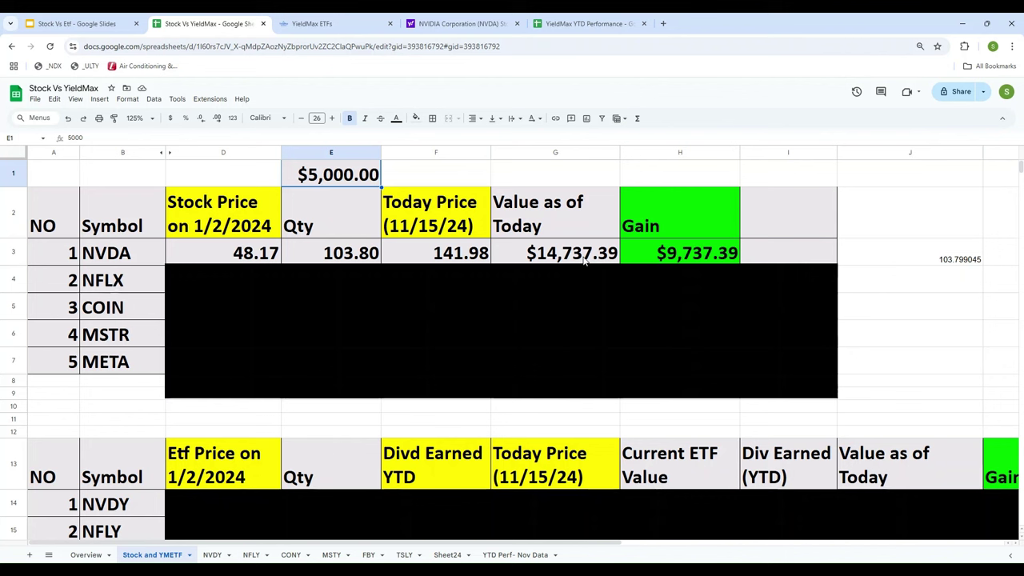
pyautogui.click(694, 258)
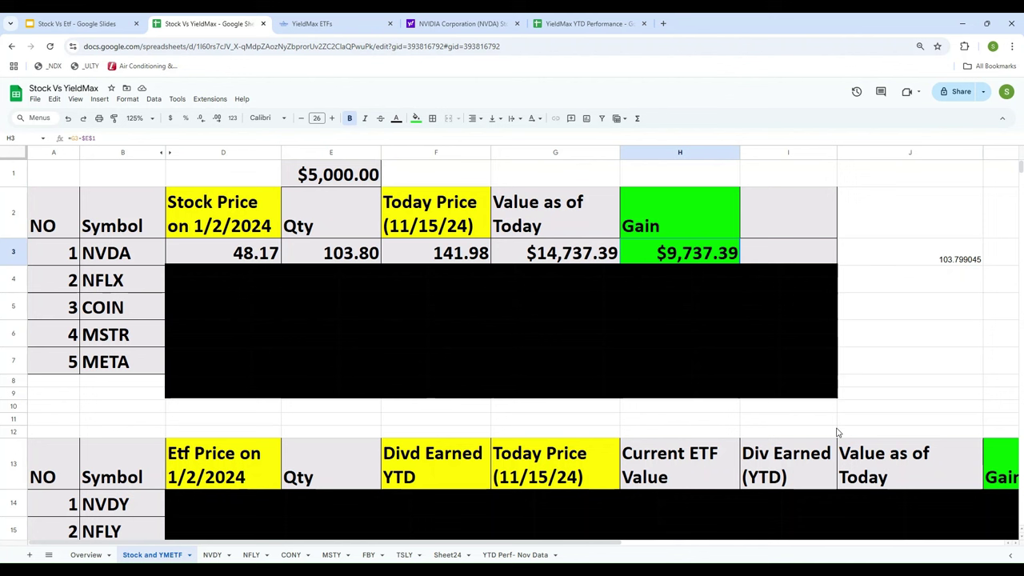
pyautogui.click(940, 268)
# - Move the black cover shape over the stock table down one row to uncover the NFLX row
pyautogui.click(468, 323)
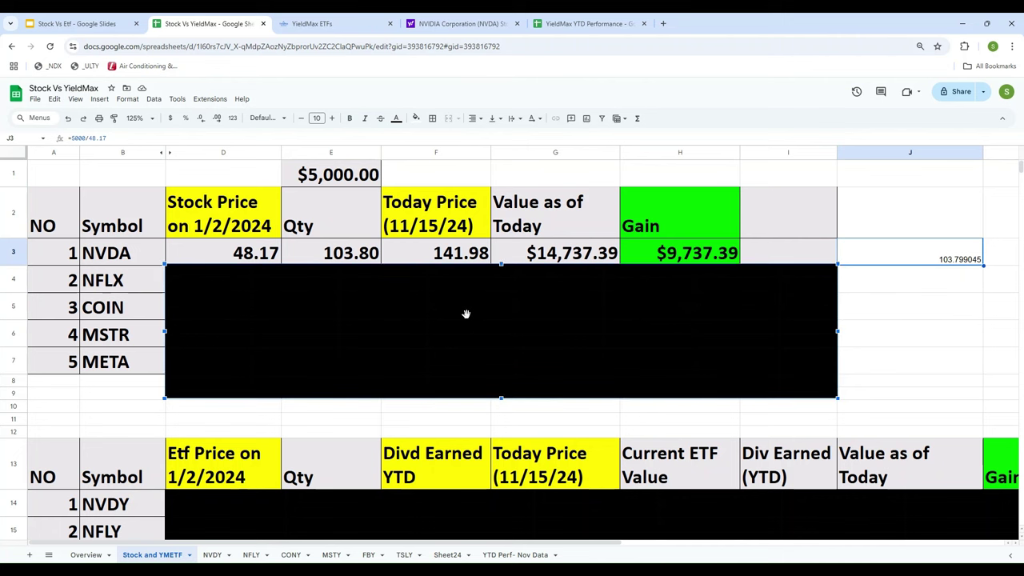
pyautogui.moveTo(467, 325); pyautogui.dragTo(467, 340)
pyautogui.moveTo(466, 344); pyautogui.dragTo(465, 346)
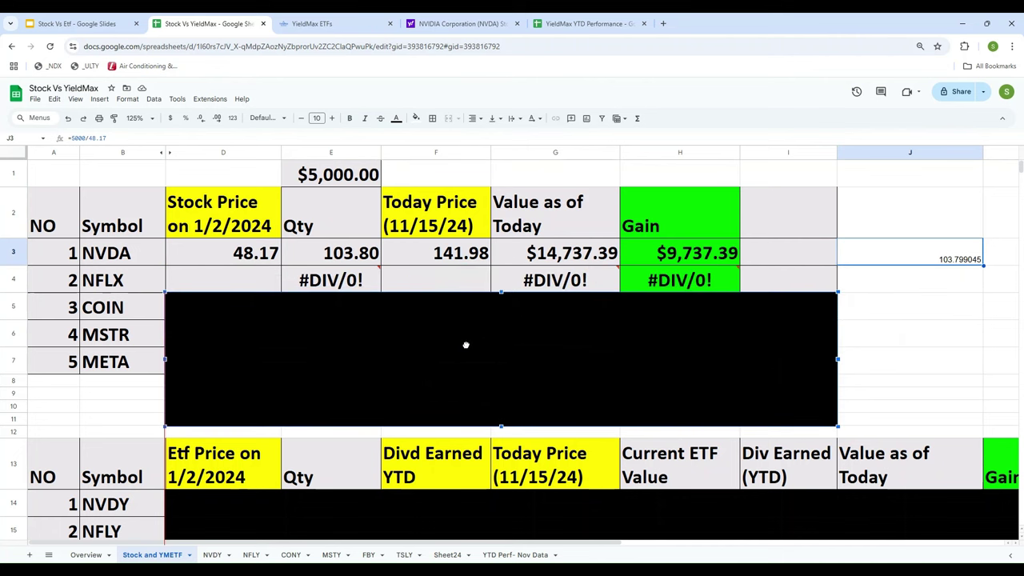
# - Select NFLX's 1/2/2024 stock price cell D4, then switch to Yahoo Finance and open the historical data for NFLX
pyautogui.click(230, 282)
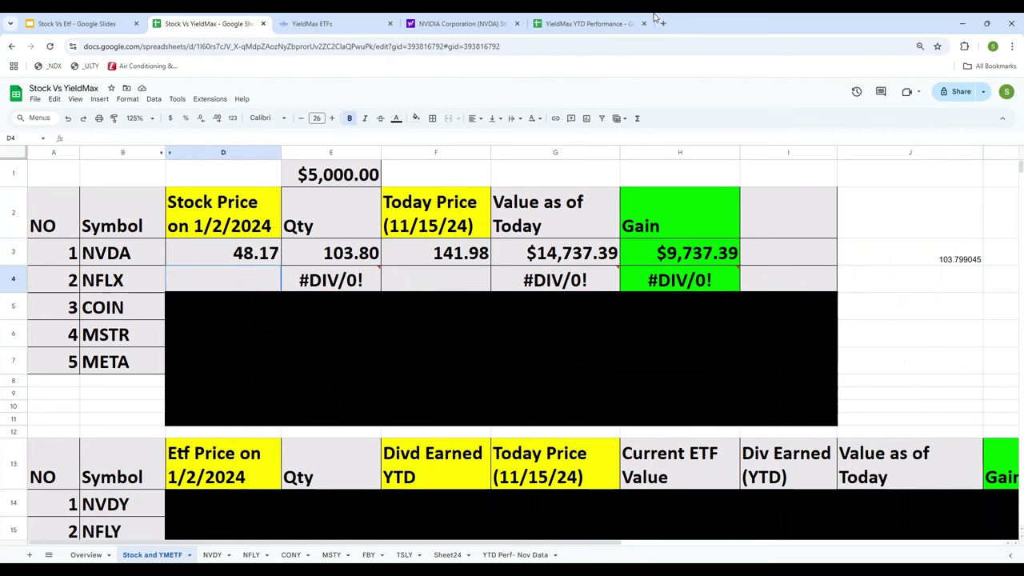
pyautogui.click(448, 24)
pyautogui.click(813, 254)
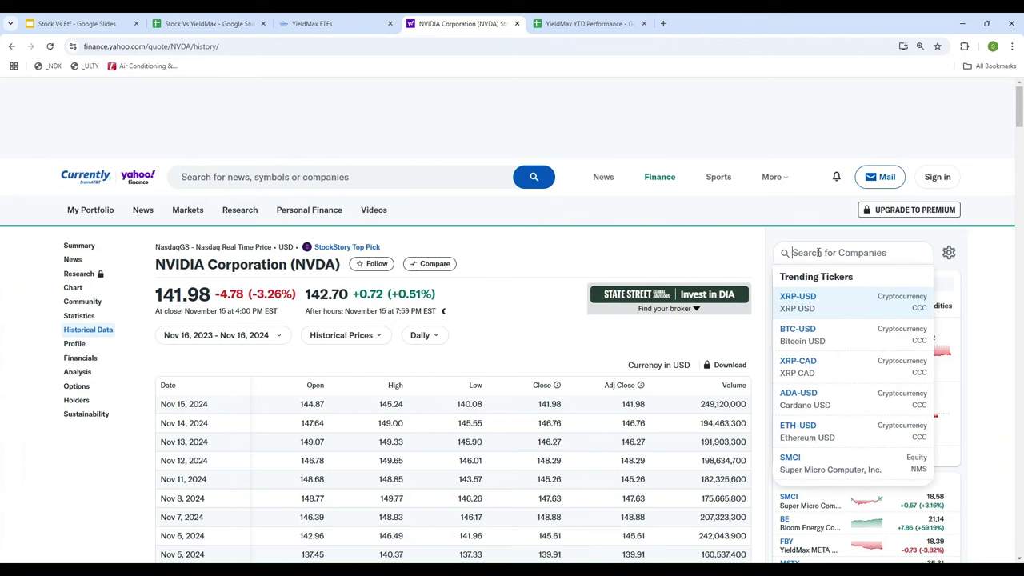
pyautogui.write('NFLX')
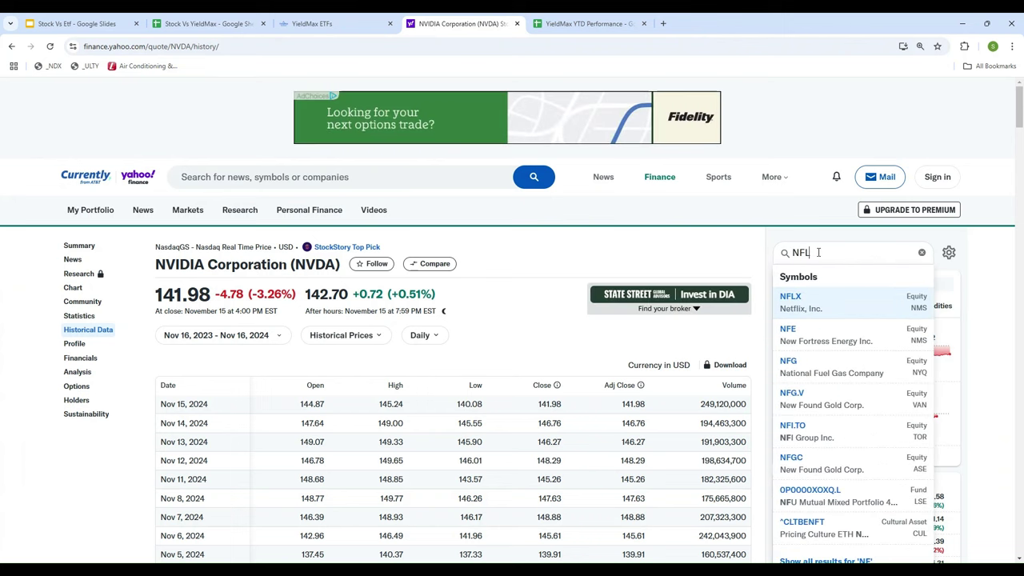
pyautogui.click(792, 296)
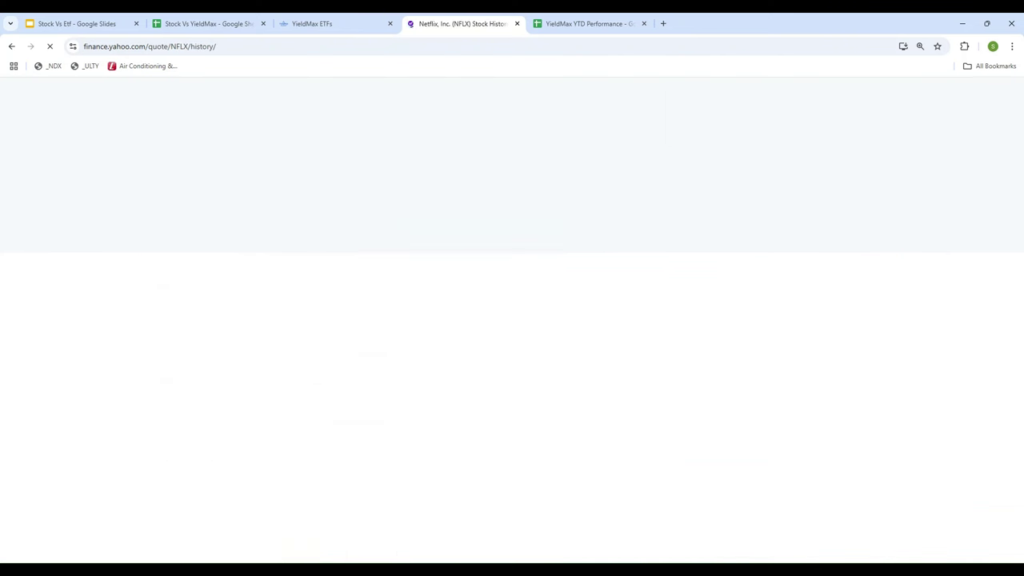
# - Find NFLX's Jan 2, 2024 closing price and enter 468.5 in cell D4 of the Stock Vs YieldMax sheet
pyautogui.scroll(-20, 251, 473)
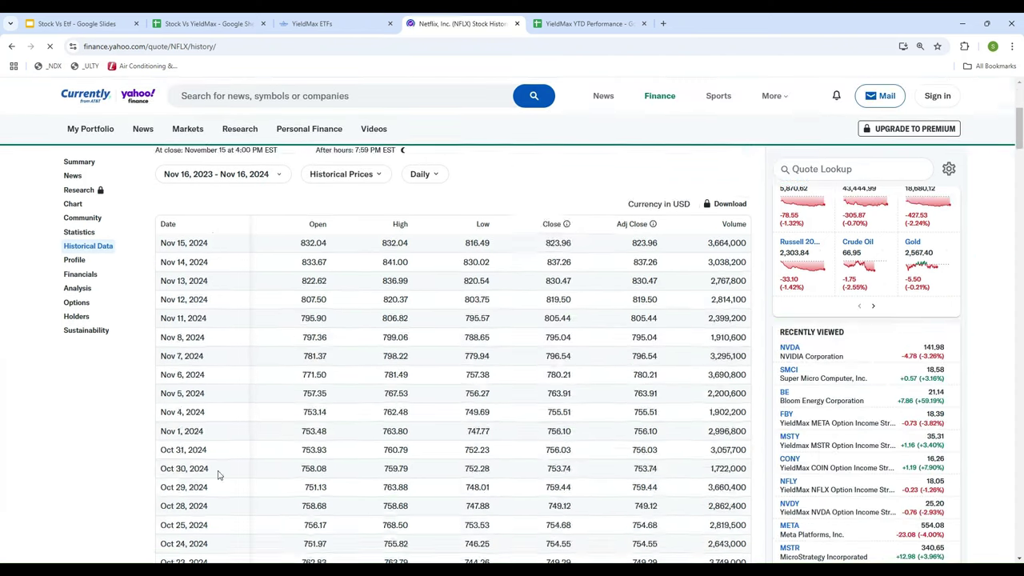
pyautogui.scroll(-15, 285, 462)
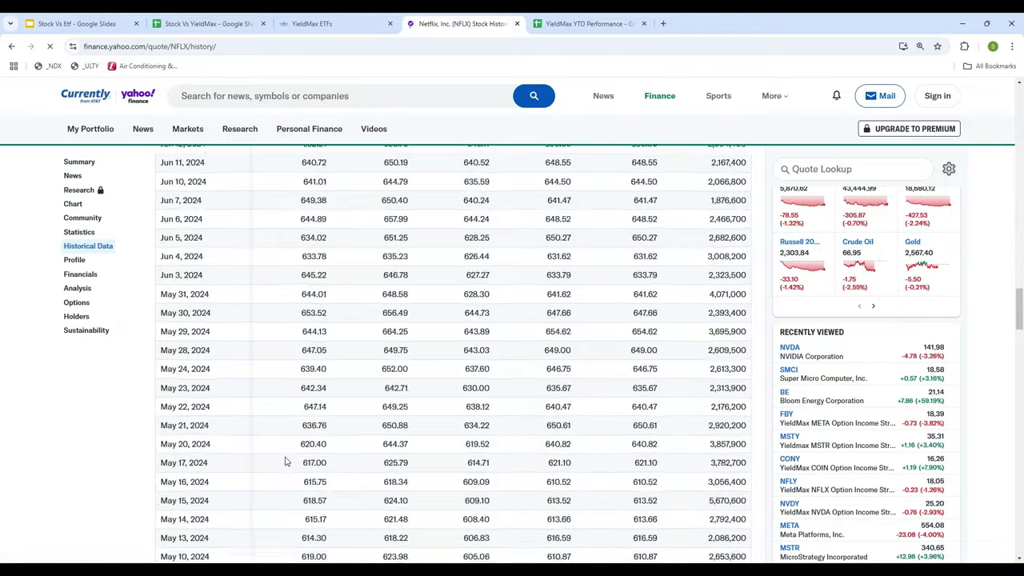
pyautogui.scroll(-10, 286, 462)
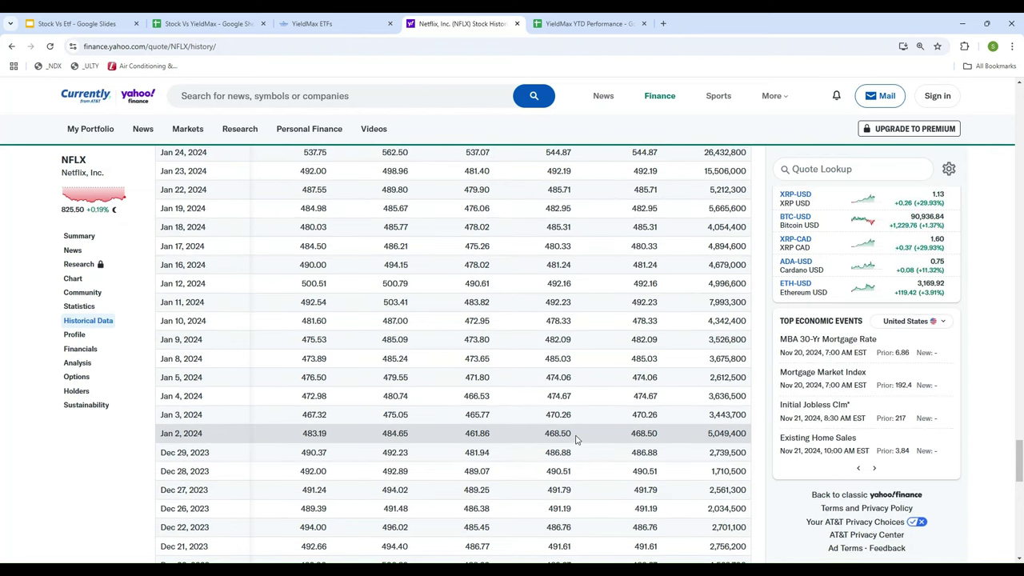
pyautogui.click(193, 26)
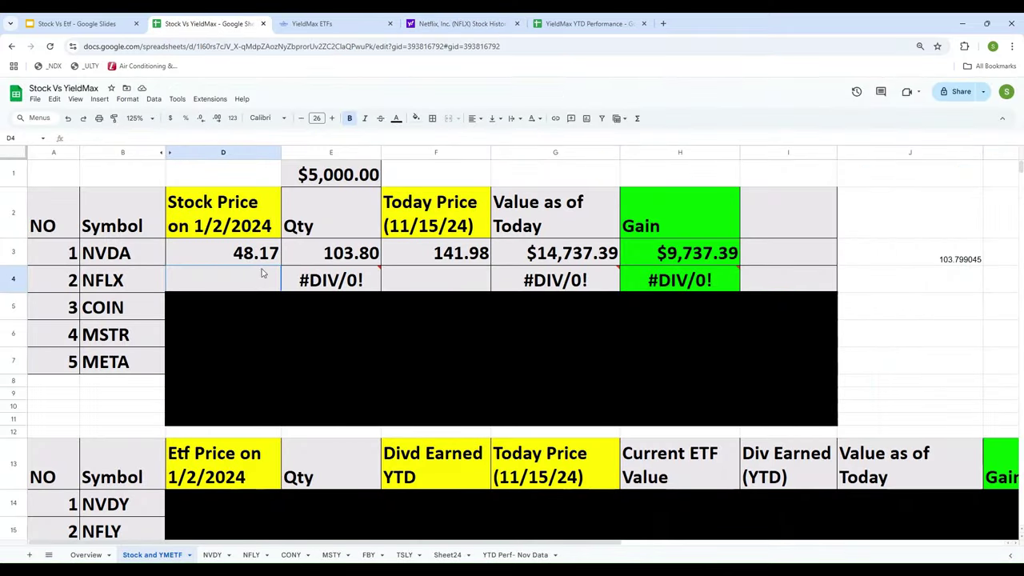
pyautogui.write('468.5')
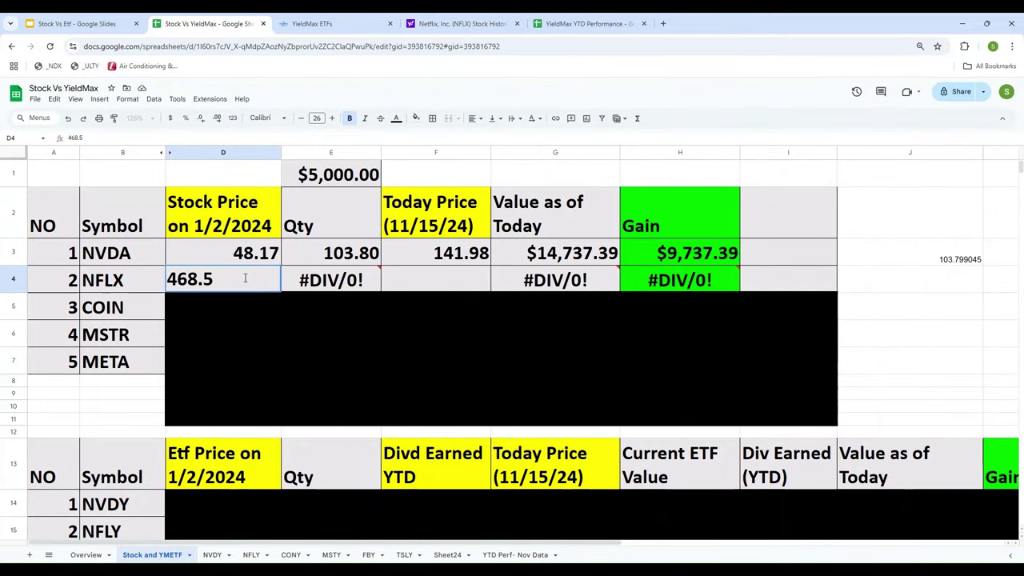
pyautogui.press('Return')
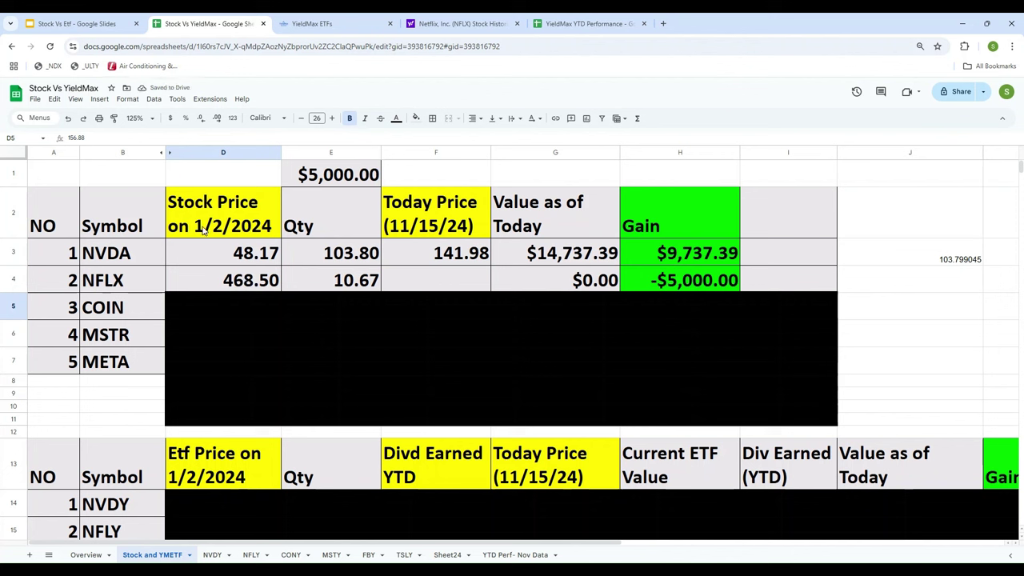
# - Calculate the NFLX share quantity in cell J4 with the formula =5000/468.5 and compare it with E4
pyautogui.click(908, 286)
pyautogui.write('=')
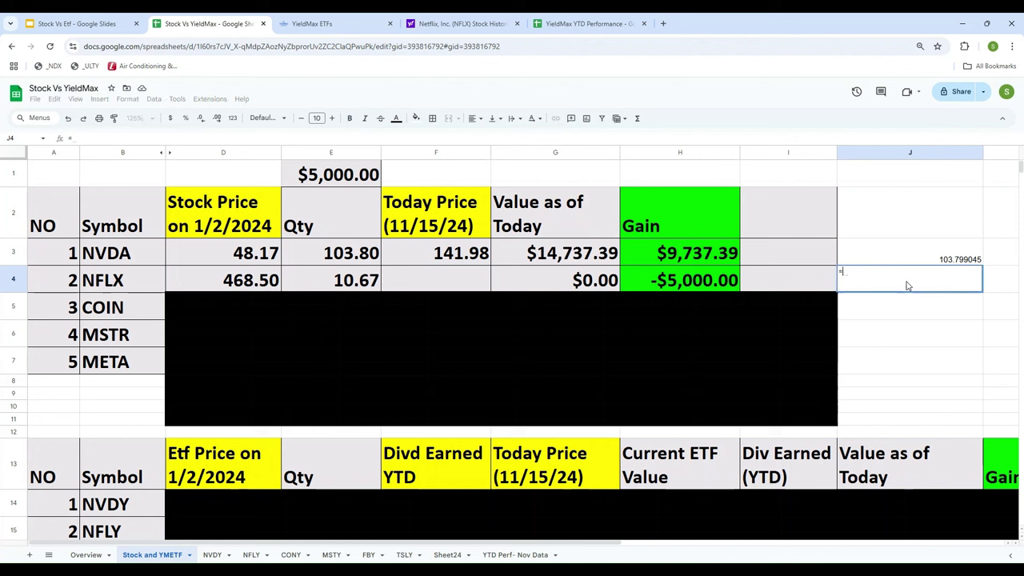
pyautogui.write('500')
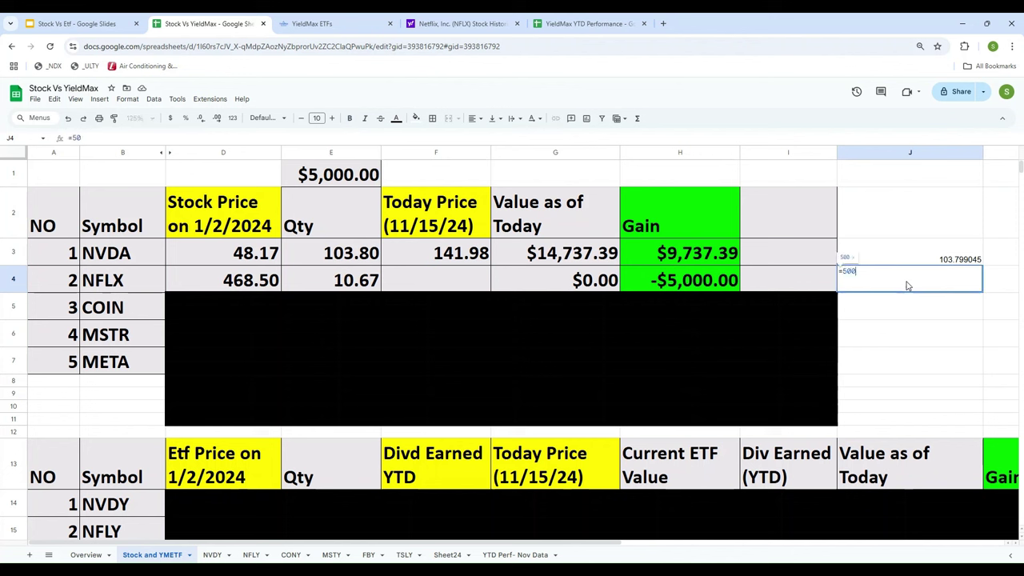
pyautogui.write('0/')
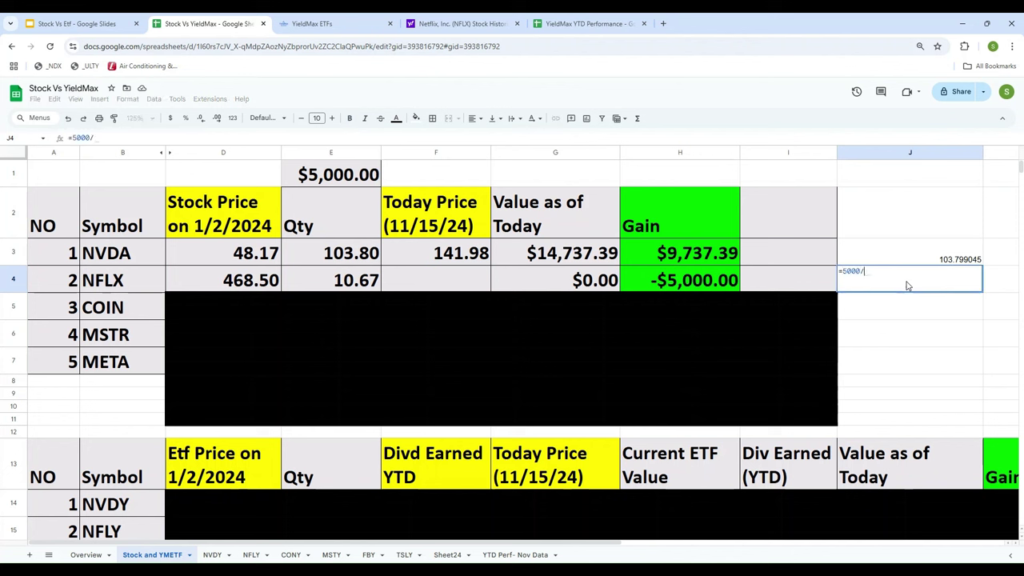
pyautogui.write('468.5')
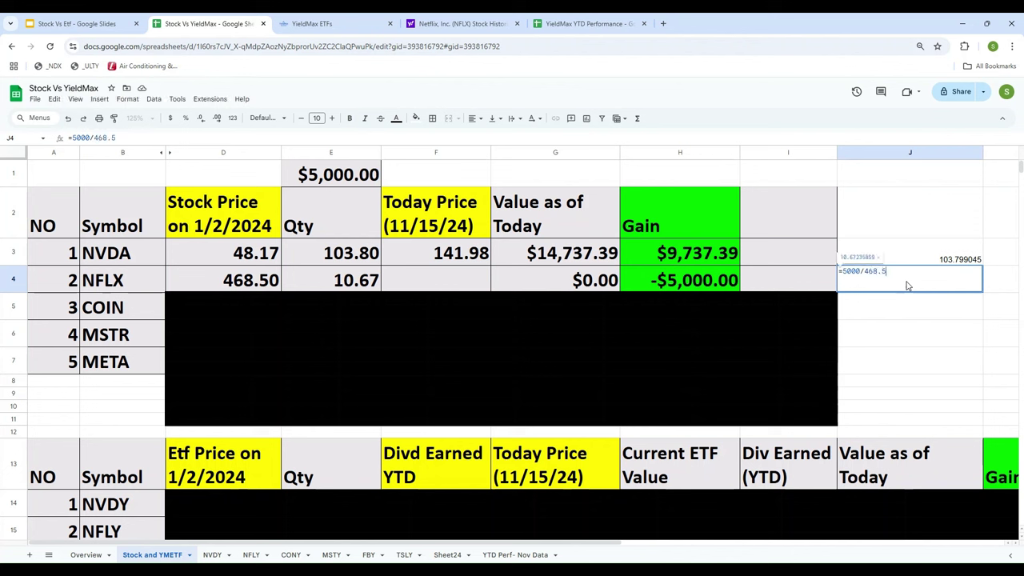
pyautogui.press('Return')
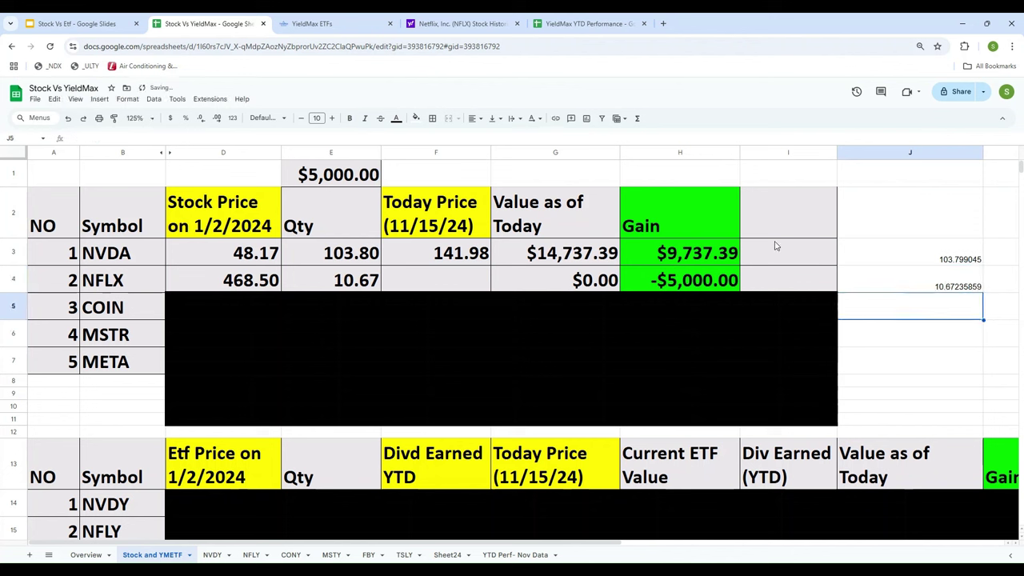
pyautogui.click(327, 280)
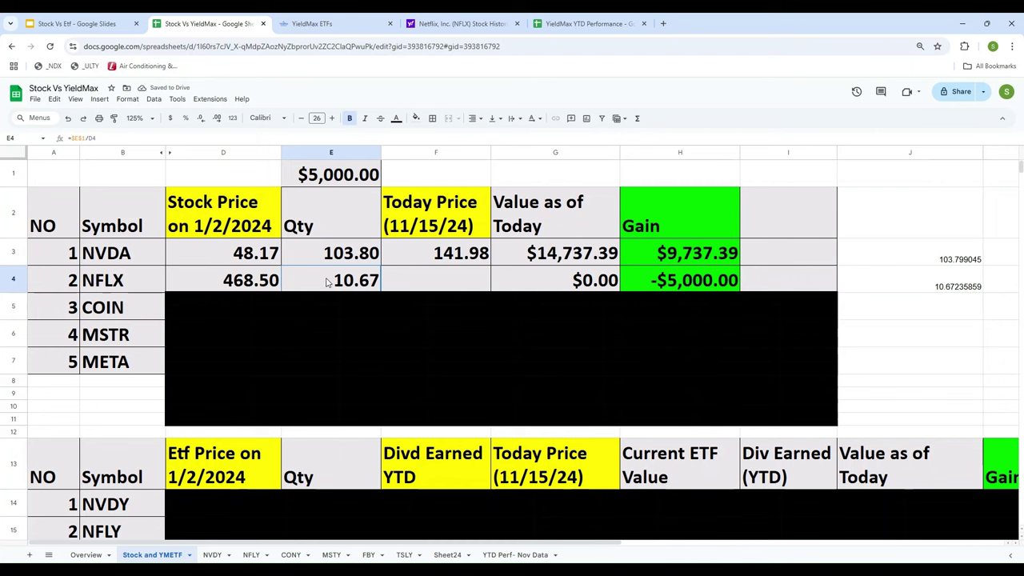
# - Look up NFLX's Nov 15, 2024 closing price on Yahoo Finance and enter 823.96 as today's price in cell F4 of the sheet
pyautogui.click(428, 280)
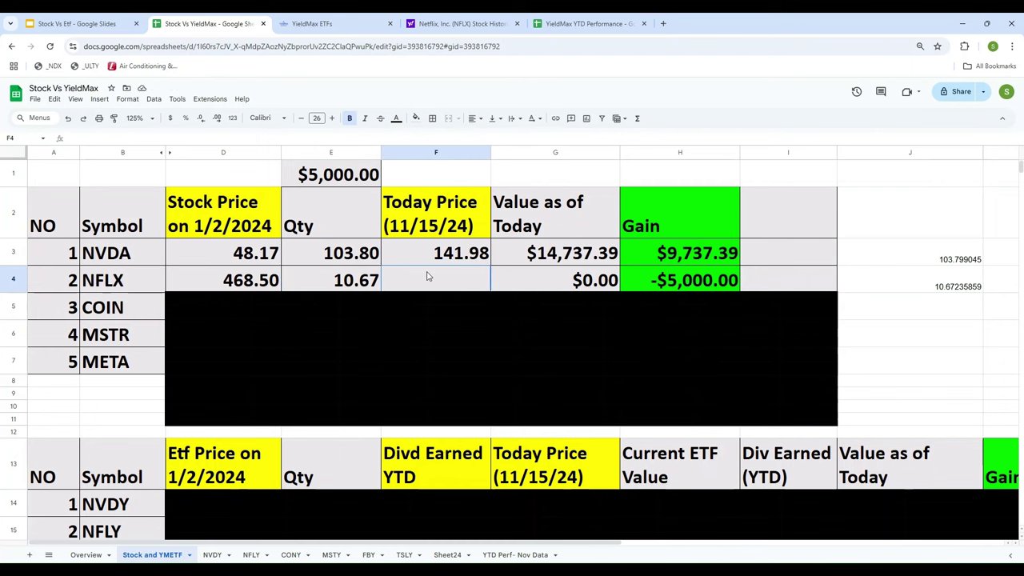
pyautogui.click(460, 24)
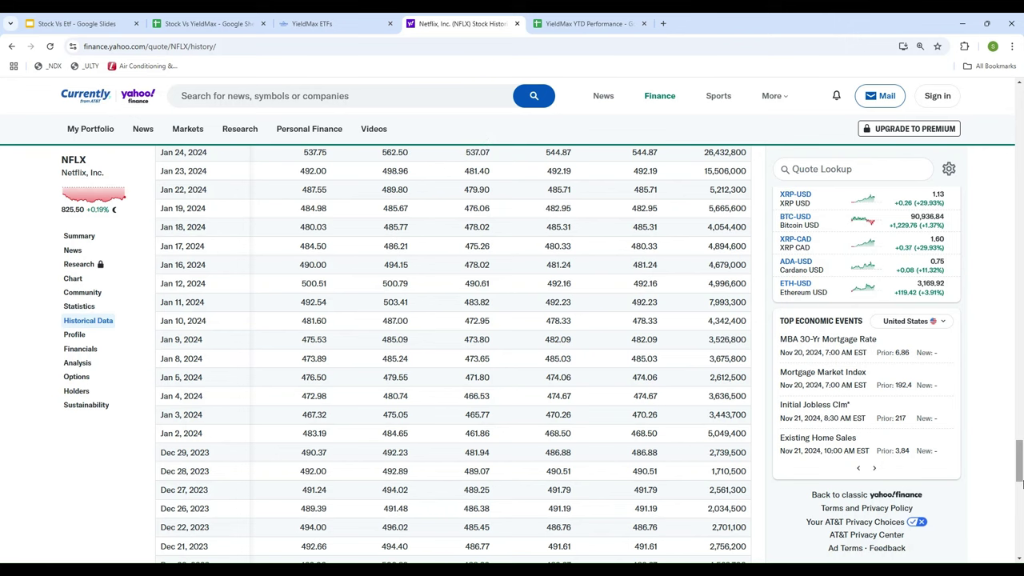
pyautogui.moveTo(1020, 476); pyautogui.dragTo(1022, 94)
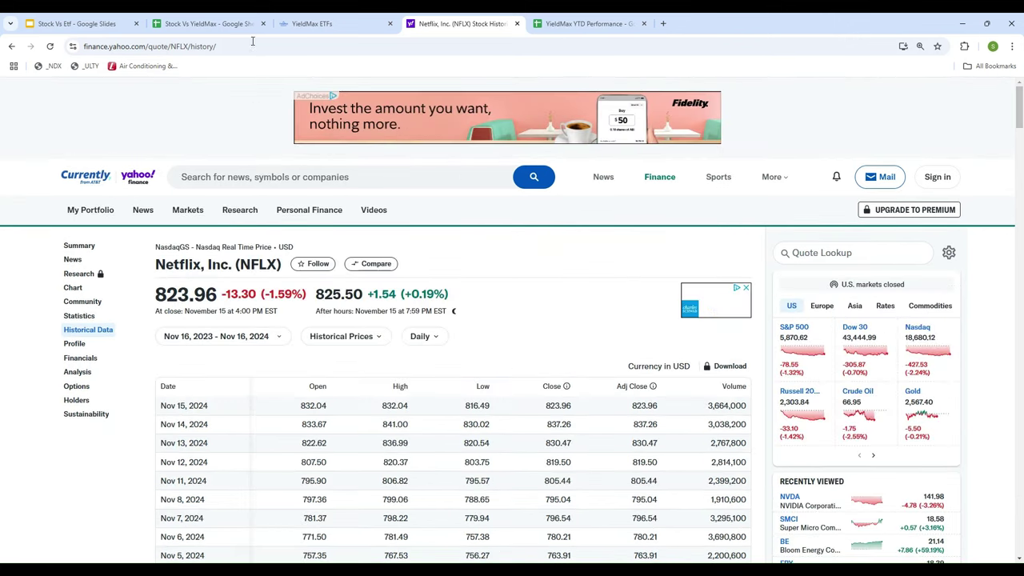
pyautogui.click(211, 25)
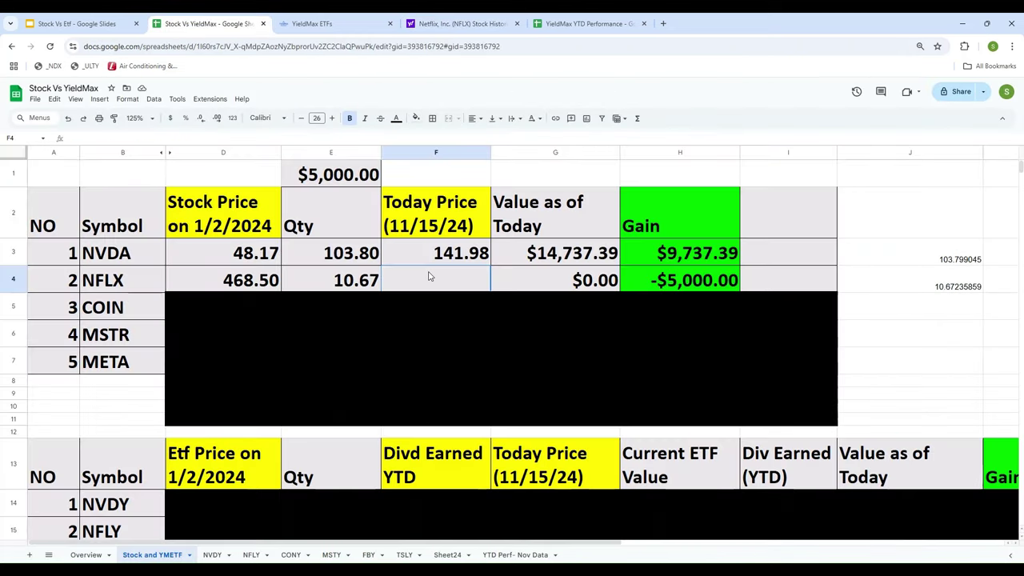
pyautogui.write('823')
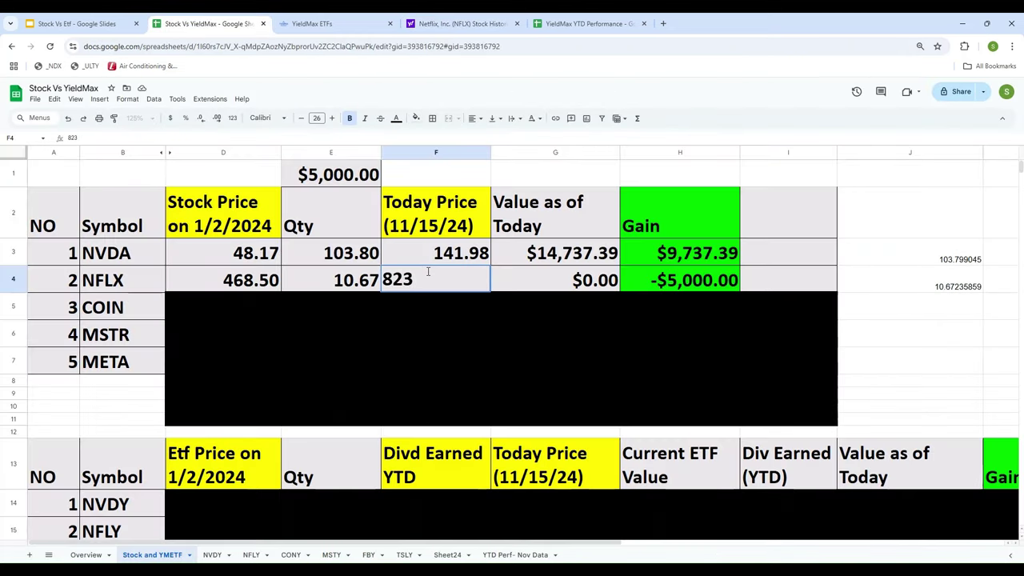
pyautogui.write('.96')
pyautogui.press('Return')
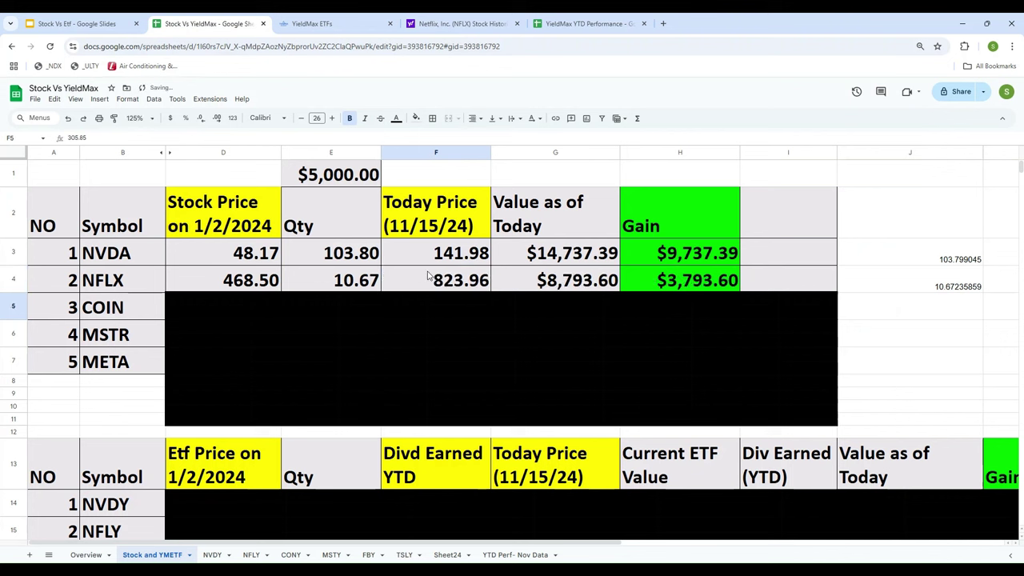
# - Calculate NFLX's value as of today in cell G4 with the formula =F4*E4
pyautogui.press('Up')
pyautogui.press('Right')
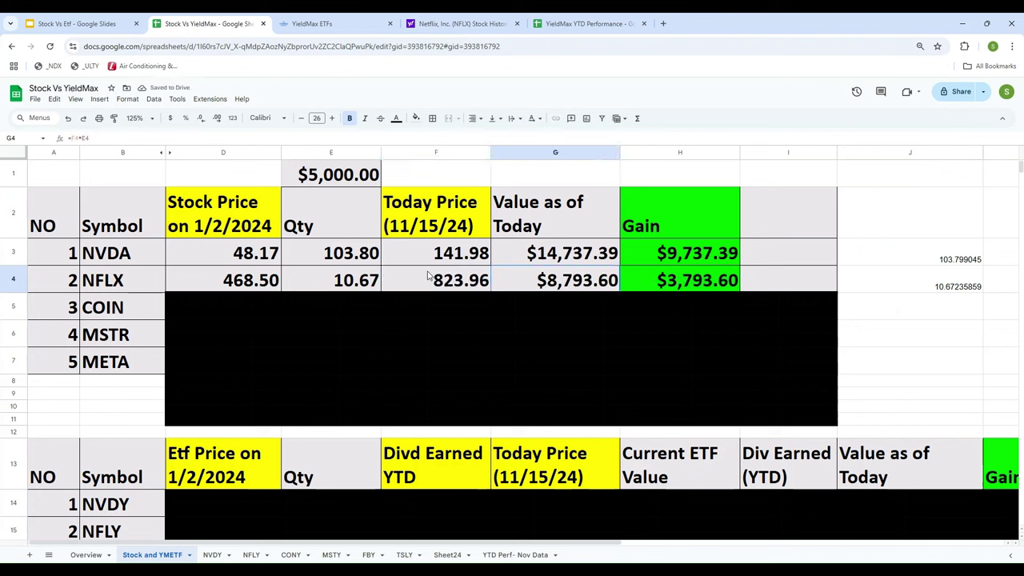
pyautogui.write('=')
pyautogui.press('Left')
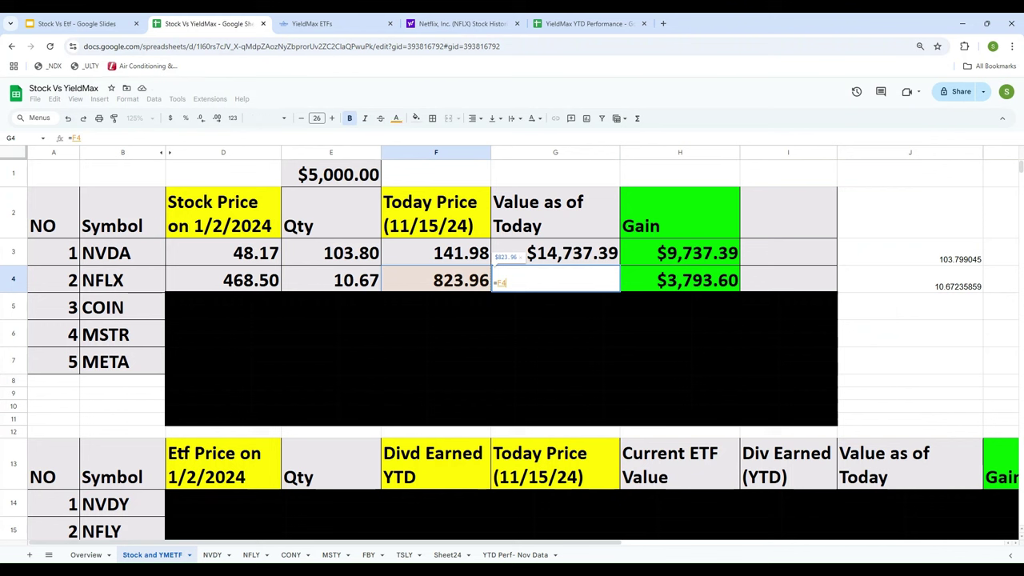
pyautogui.write('*')
pyautogui.press('Left')
pyautogui.press('Left')
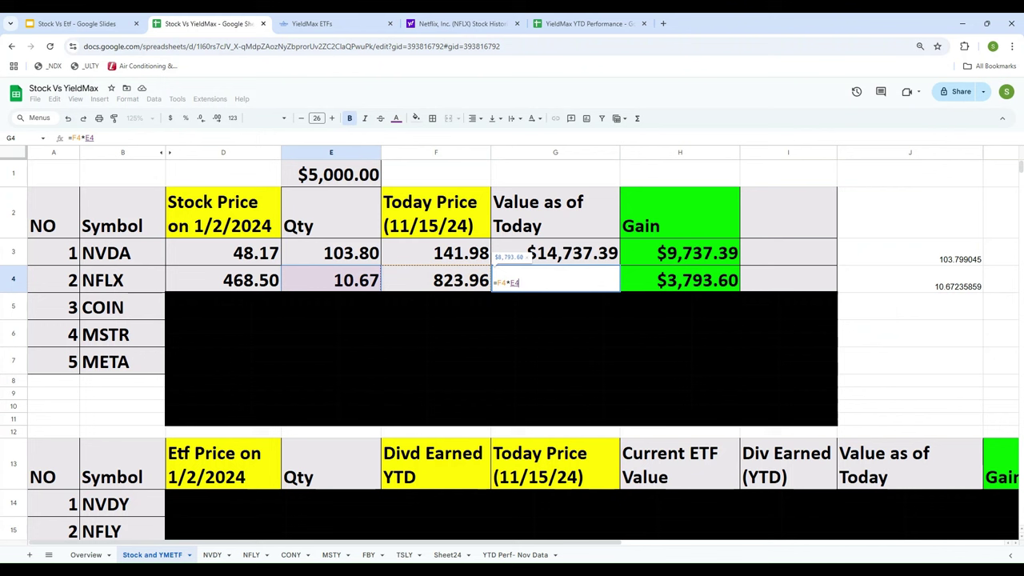
pyautogui.press('Return')
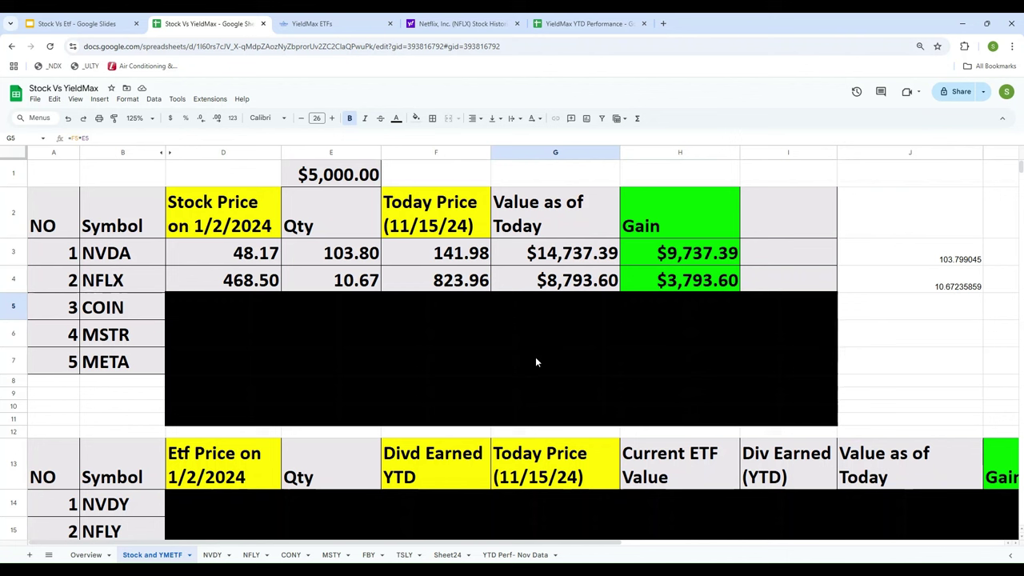
# - Delete the black cover shape over the COIN, MSTR and META rows and clear the scratch calculations in J2:J5
pyautogui.click(217, 227)
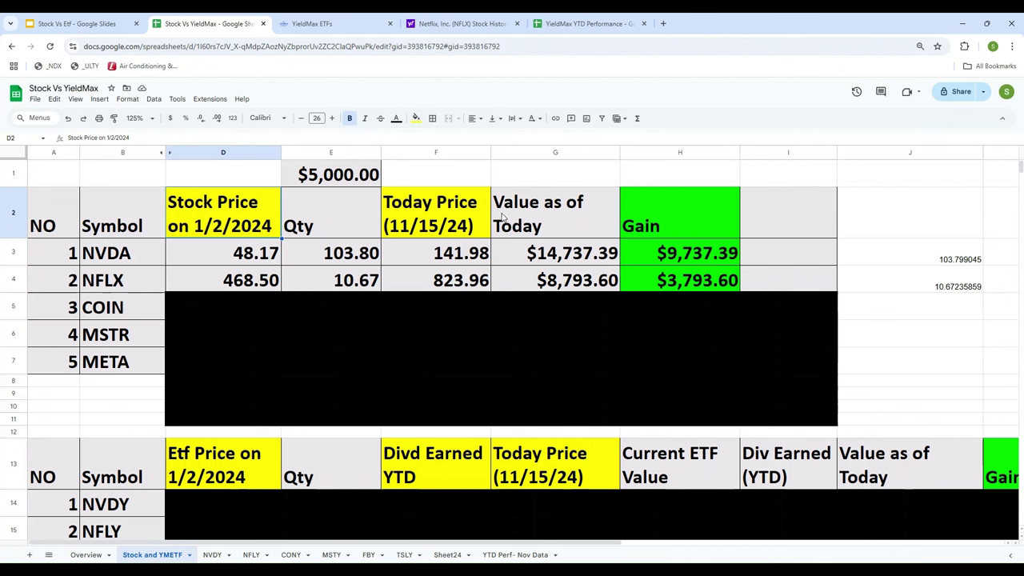
pyautogui.click(505, 344)
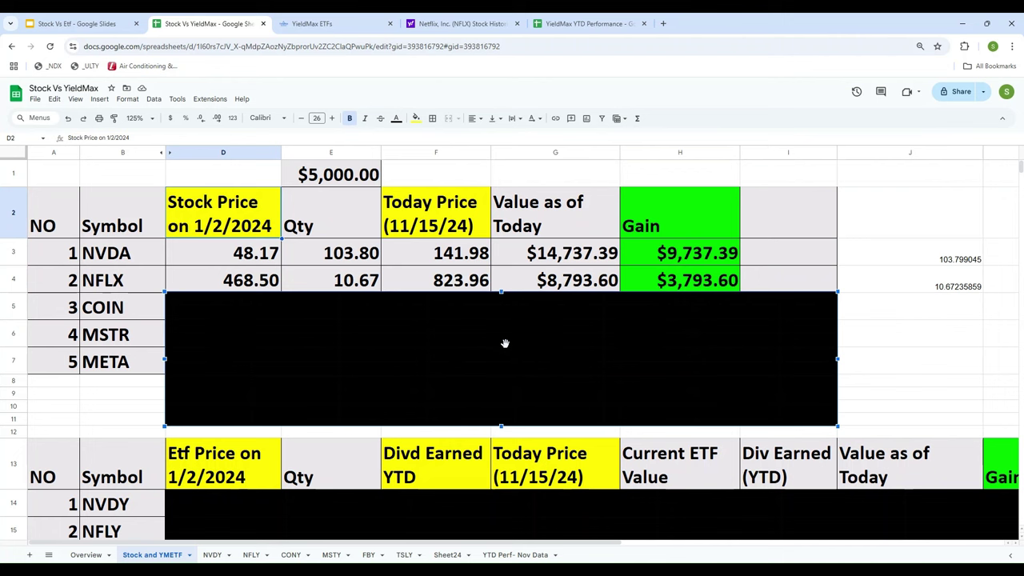
pyautogui.press('Delete')
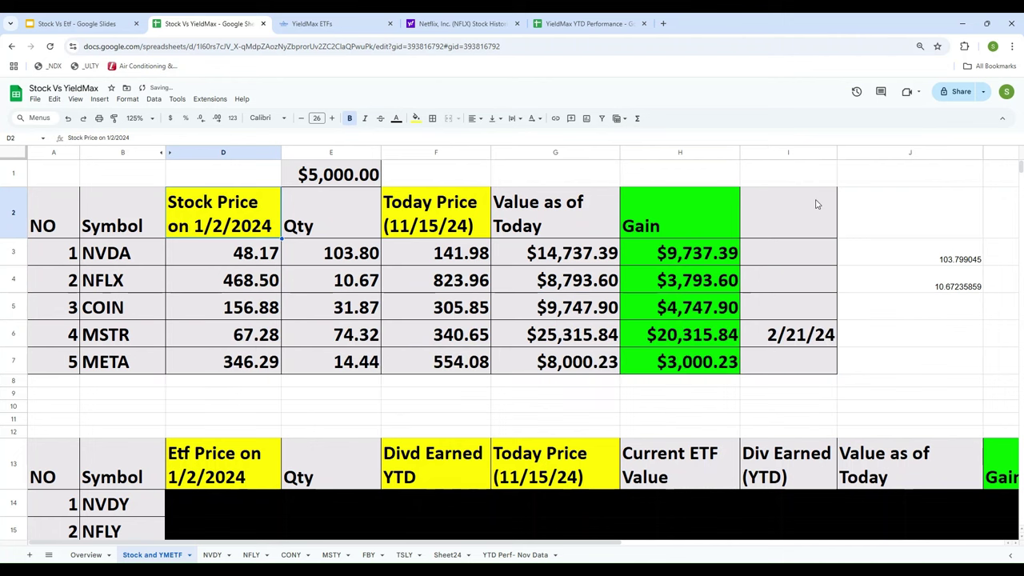
pyautogui.moveTo(933, 228); pyautogui.dragTo(933, 296)
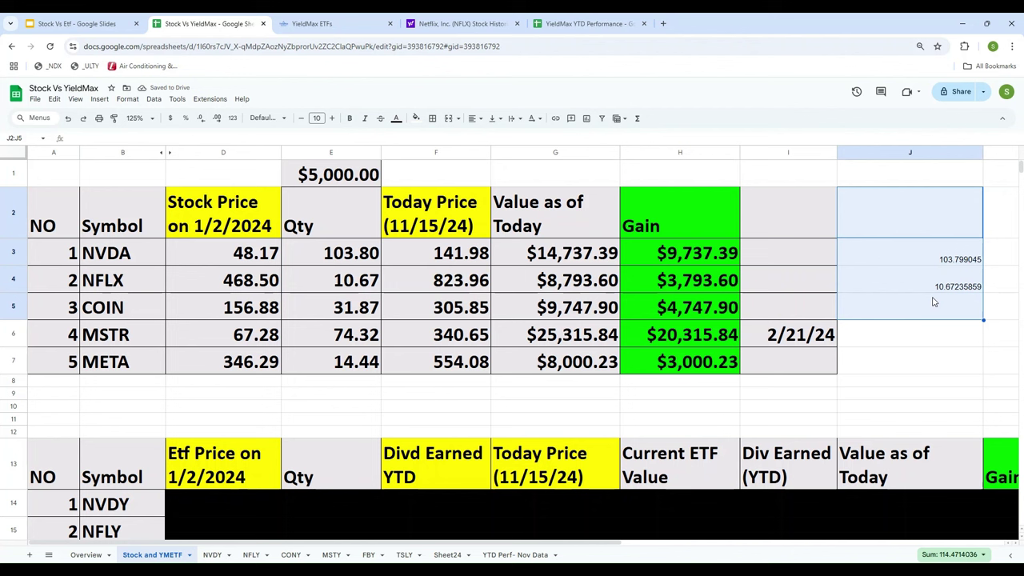
pyautogui.press('Delete')
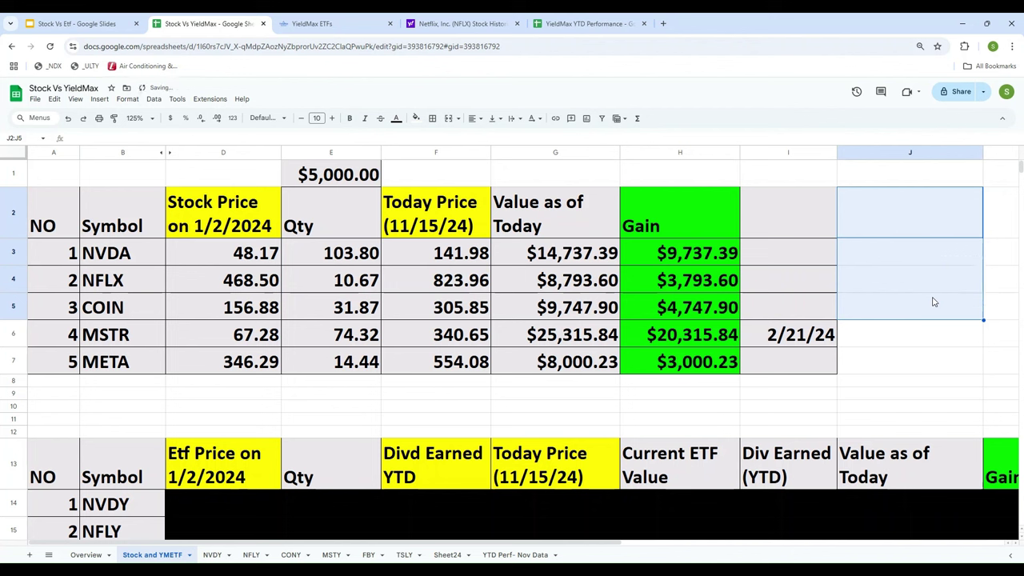
pyautogui.click(228, 398)
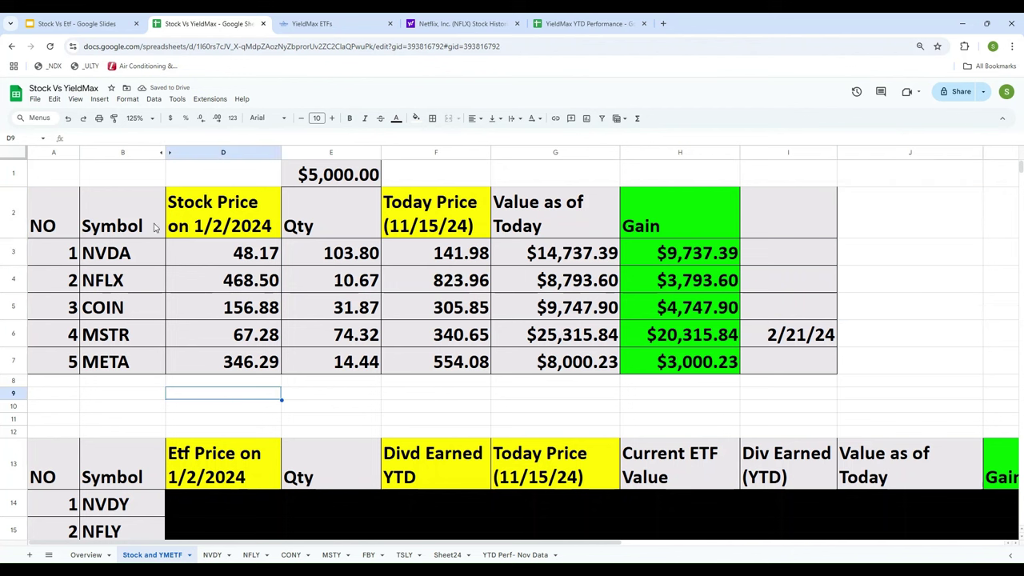
# - On the Overview sheet, shift the black cover shape off the YieldMax Etf column so it only covers the result columns
pyautogui.click(94, 555)
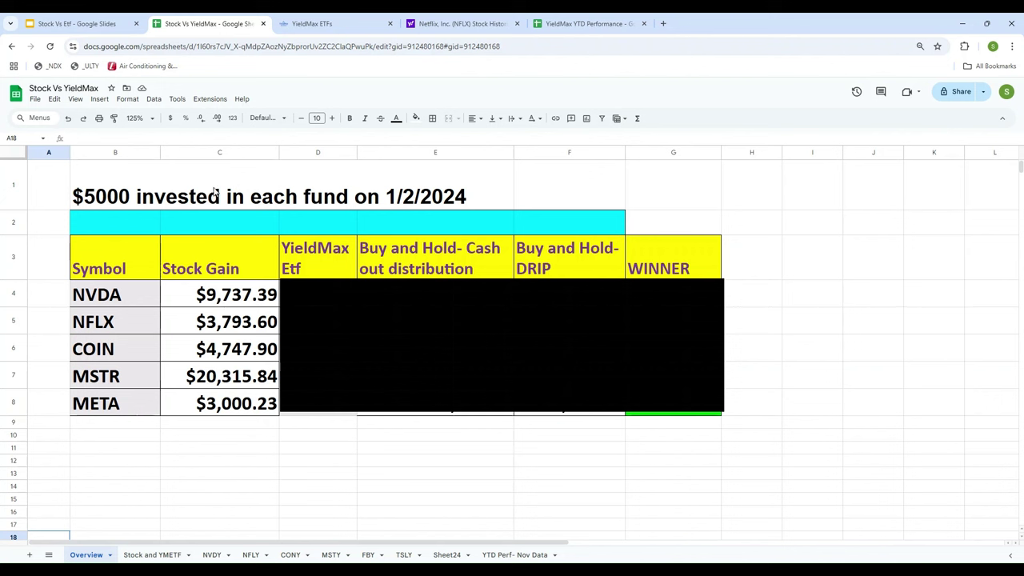
pyautogui.click(230, 297)
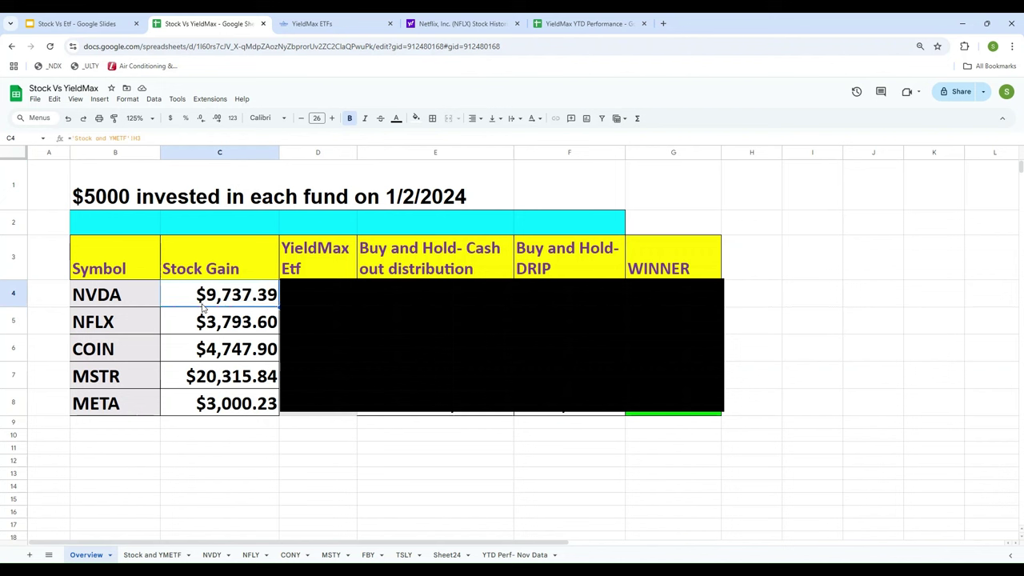
pyautogui.click(183, 386)
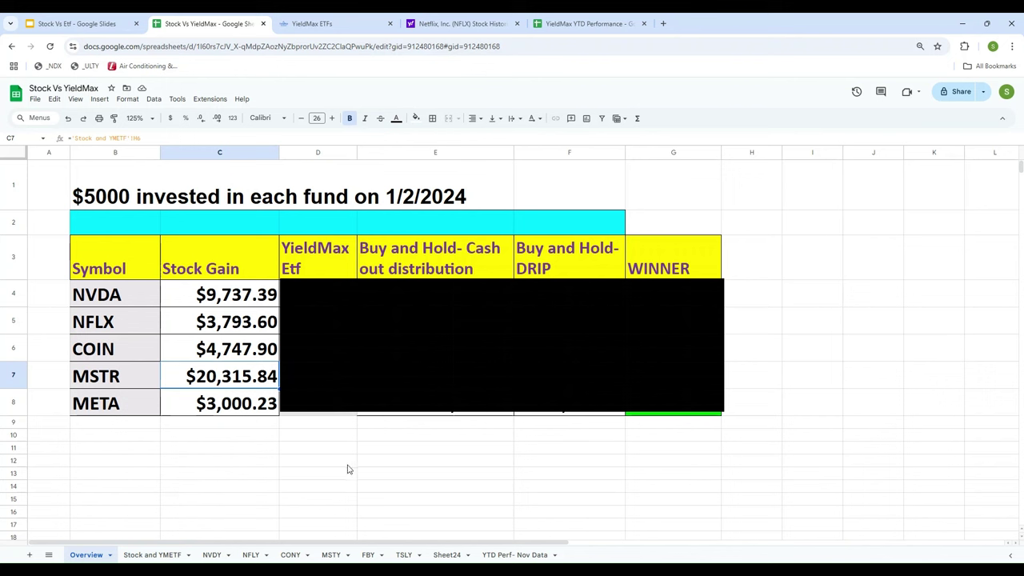
pyautogui.moveTo(457, 347); pyautogui.dragTo(539, 353)
pyautogui.click(354, 489)
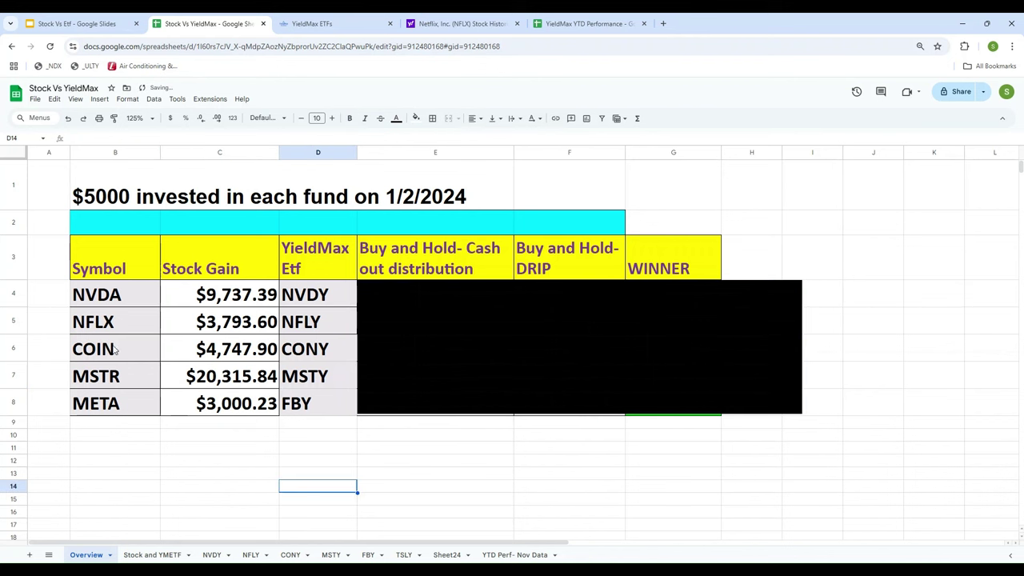
# - Match each stock symbol with its YieldMax ETF on the Overview sheet and review the NVDA and MSTR stock gains
pyautogui.click(309, 304)
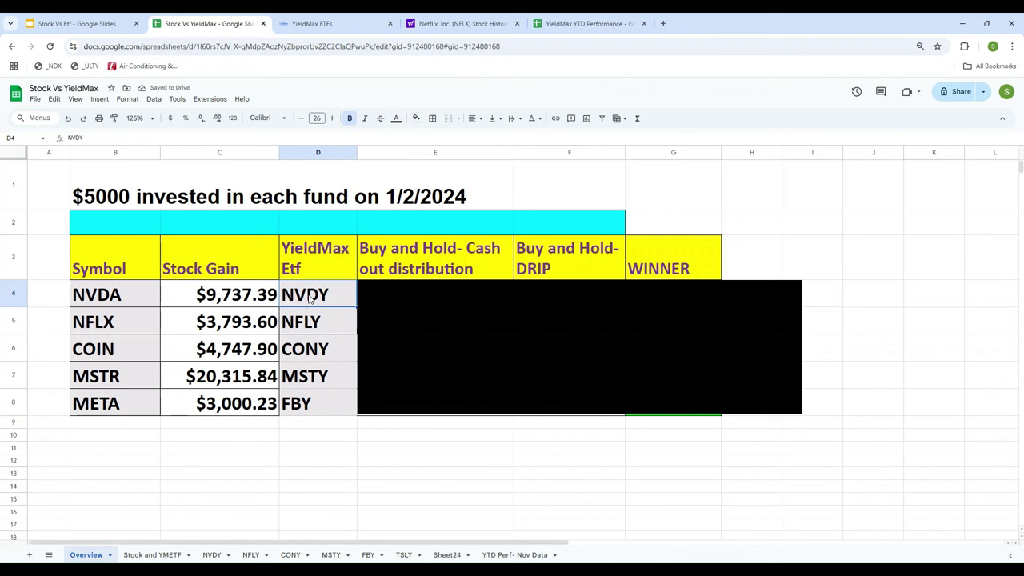
pyautogui.click(116, 303)
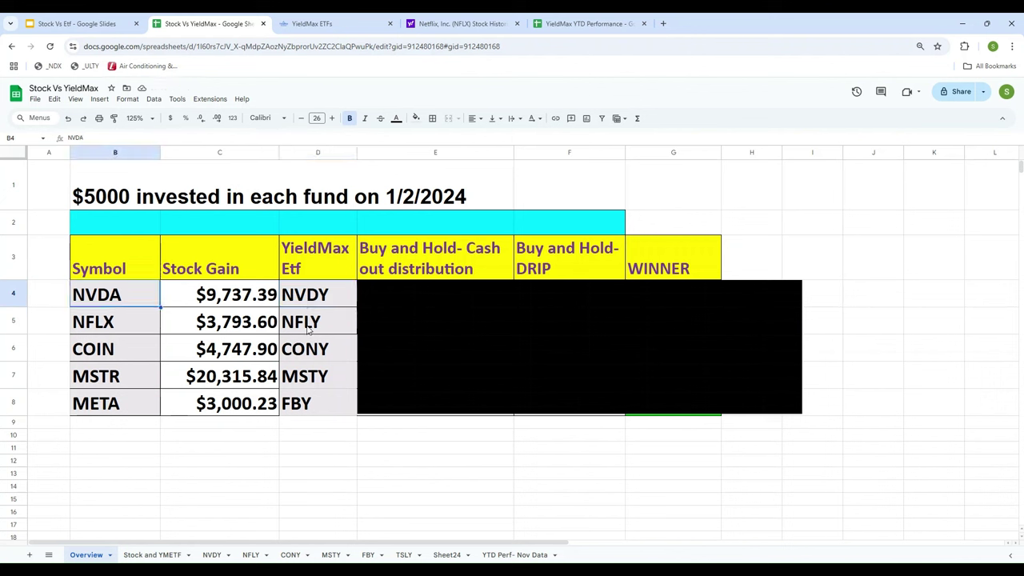
pyautogui.click(309, 329)
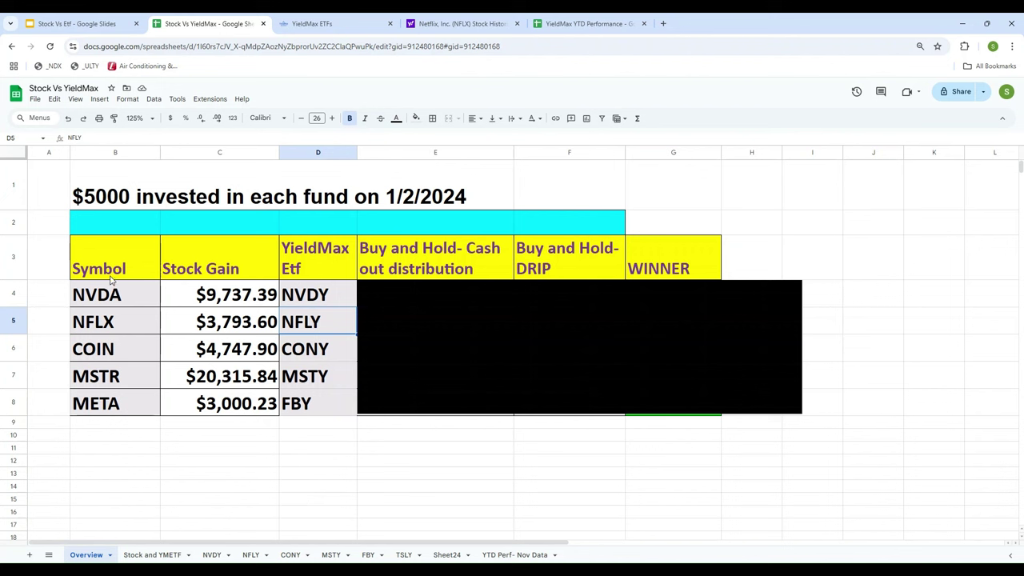
pyautogui.click(220, 298)
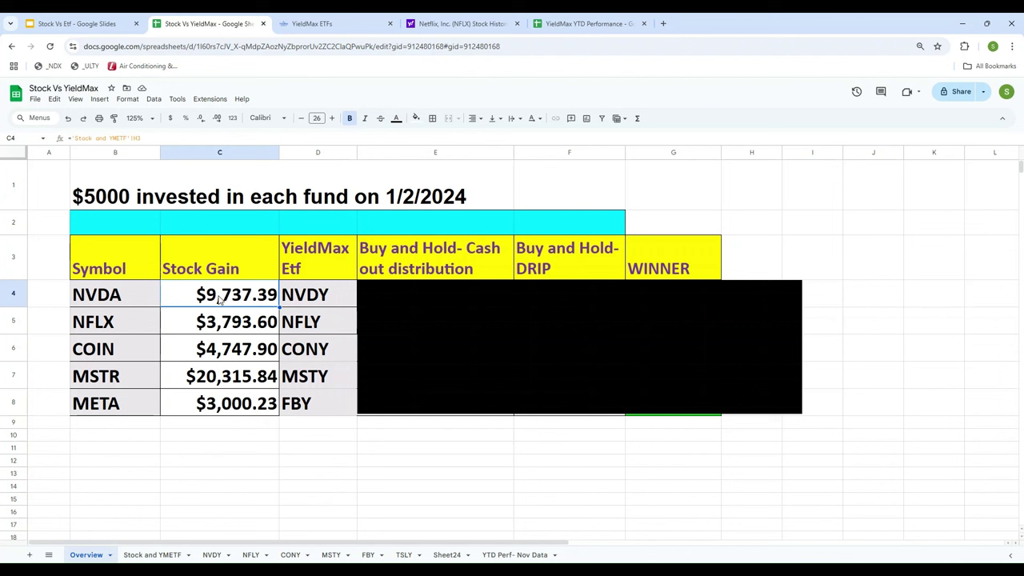
pyautogui.click(256, 385)
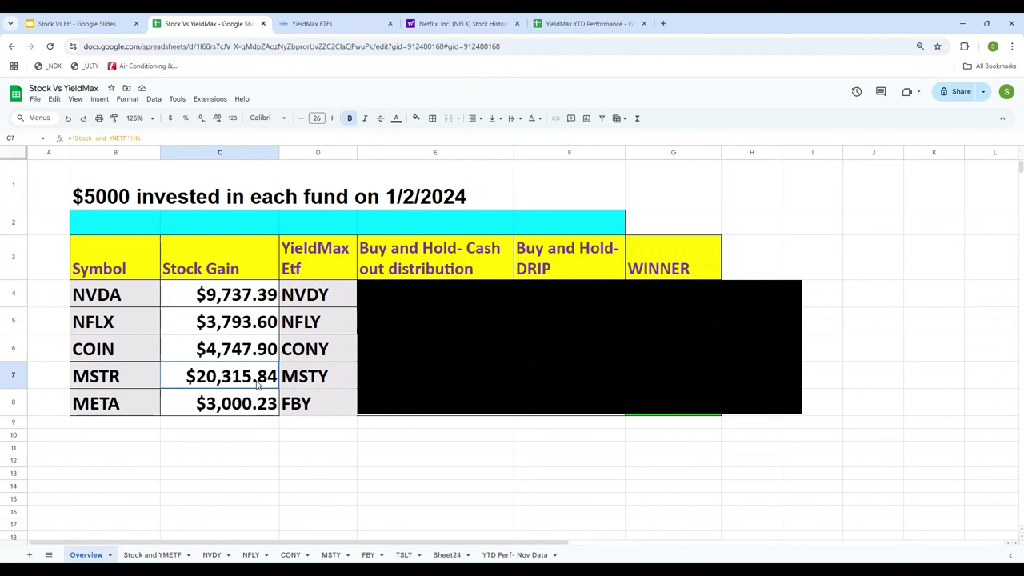
pyautogui.click(274, 452)
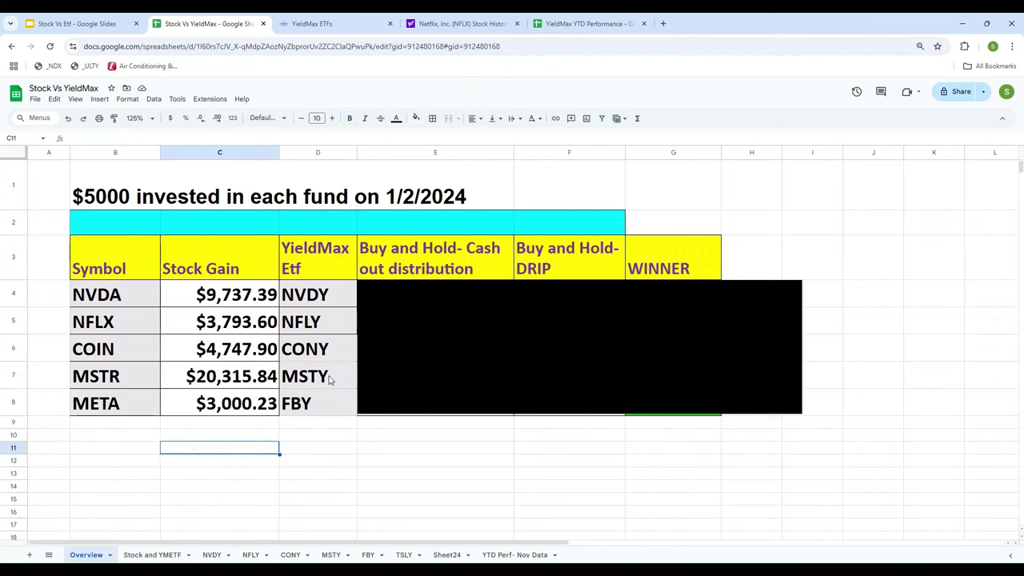
pyautogui.click(330, 464)
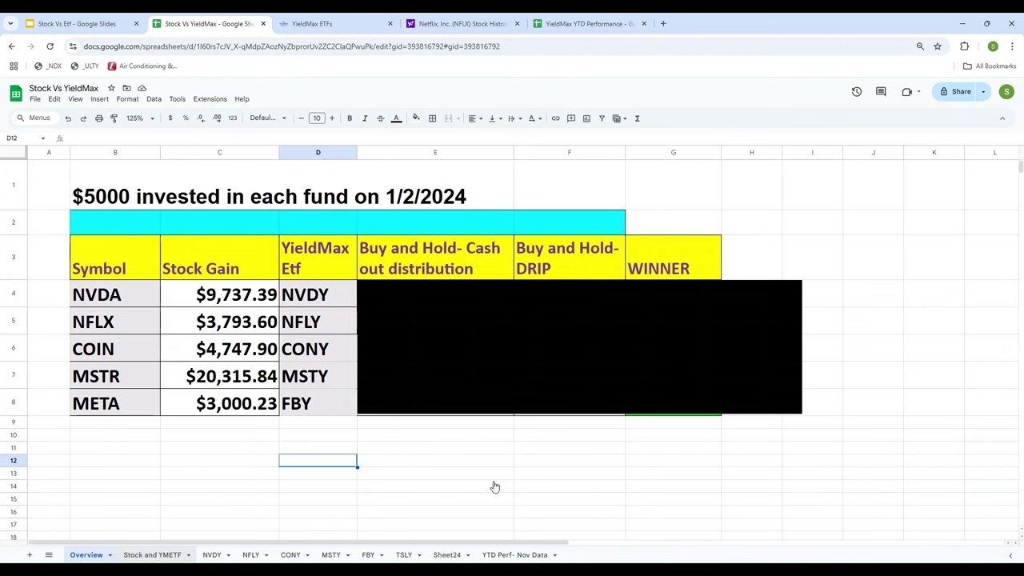
# - Return to the Stock and YMETF sheet and set its zoom to 100% to fit the whole YieldMax ETF table
pyautogui.click(126, 552)
pyautogui.scroll(-3, 559, 387)
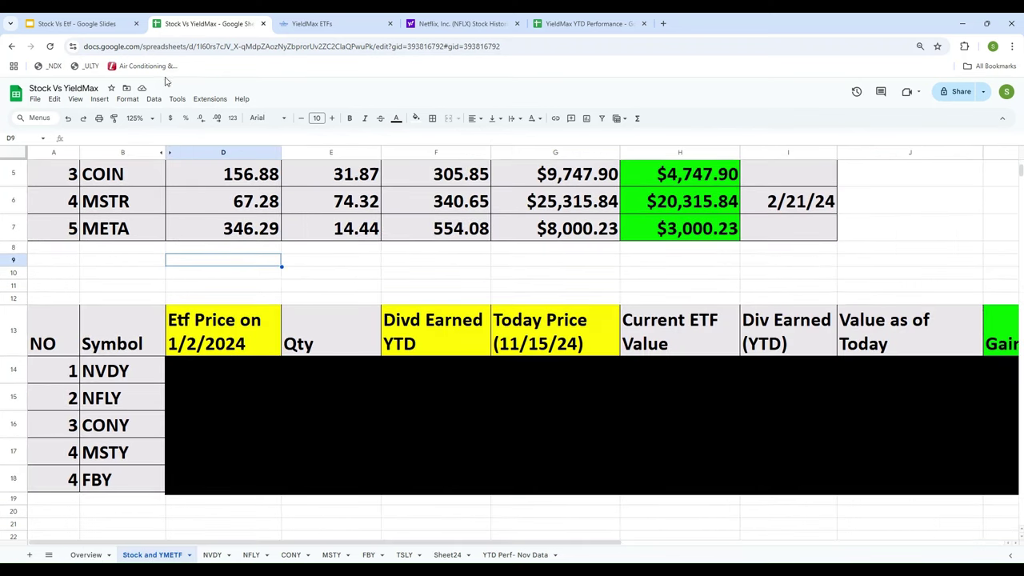
pyautogui.click(150, 119)
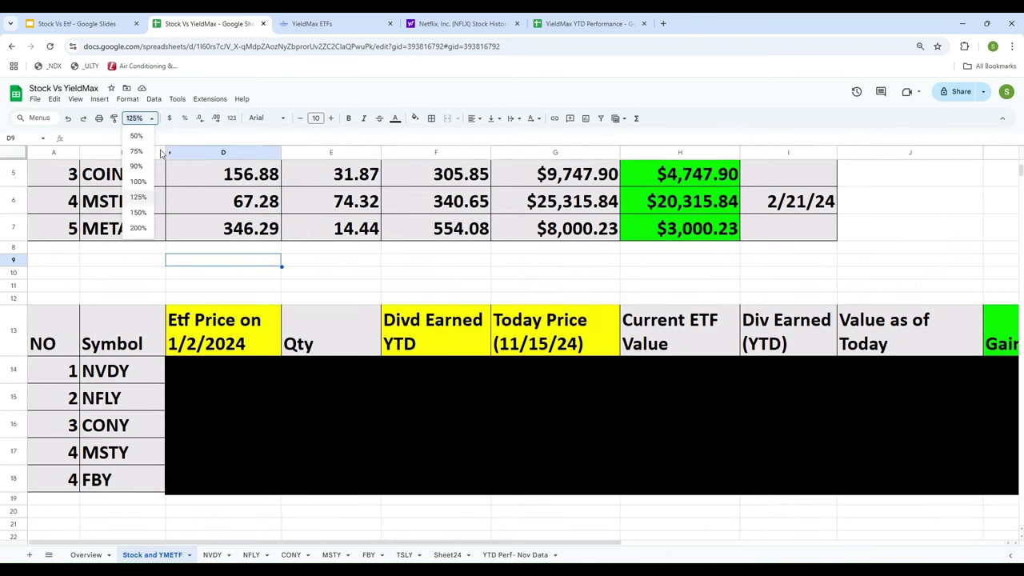
pyautogui.click(137, 183)
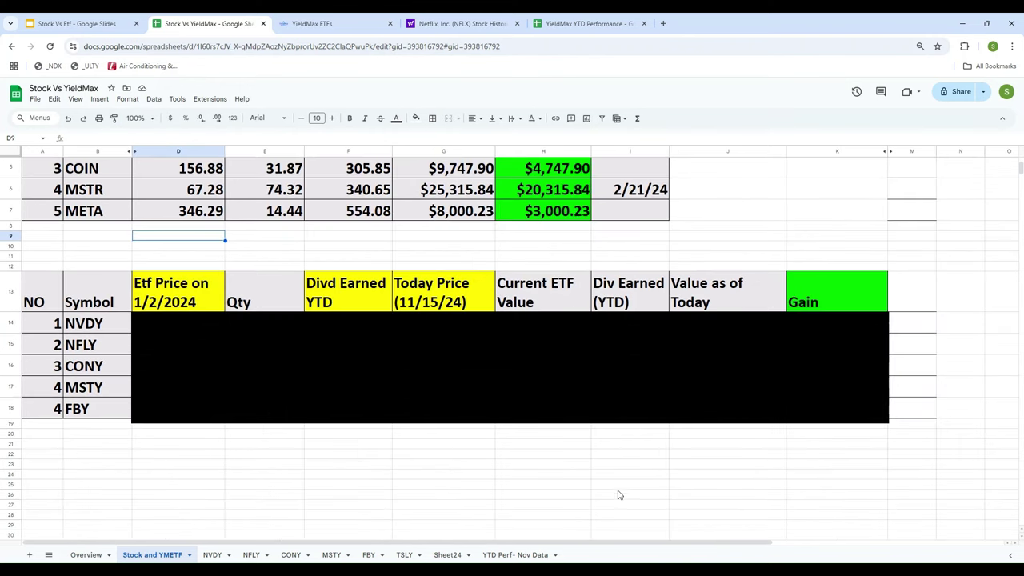
pyautogui.scroll(1, 817, 353)
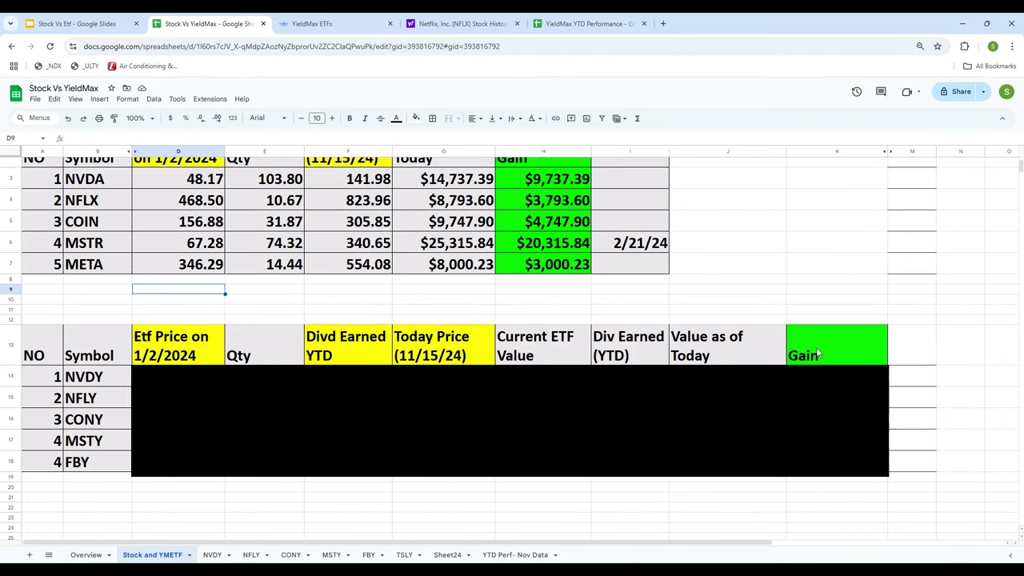
# - Review the ETF table's price and dividend headers, and move the black cover shape down one row to uncover the NVDY row
pyautogui.click(187, 346)
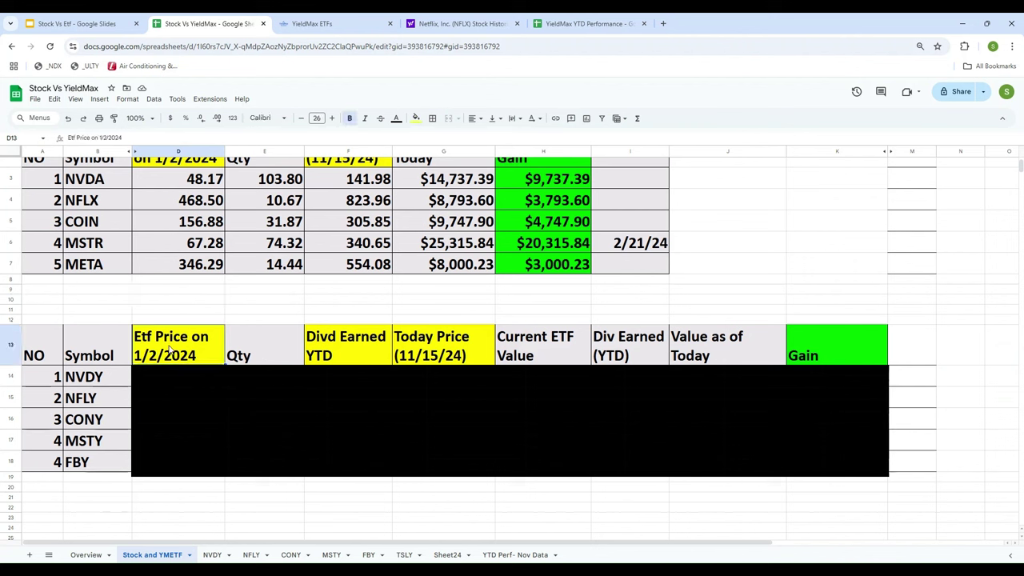
pyautogui.click(423, 357)
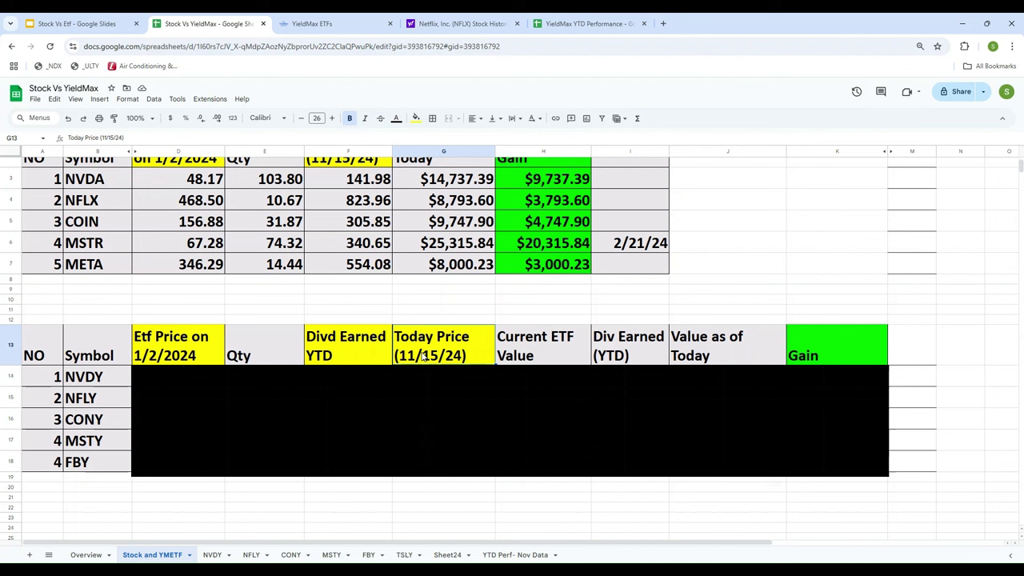
pyautogui.click(350, 356)
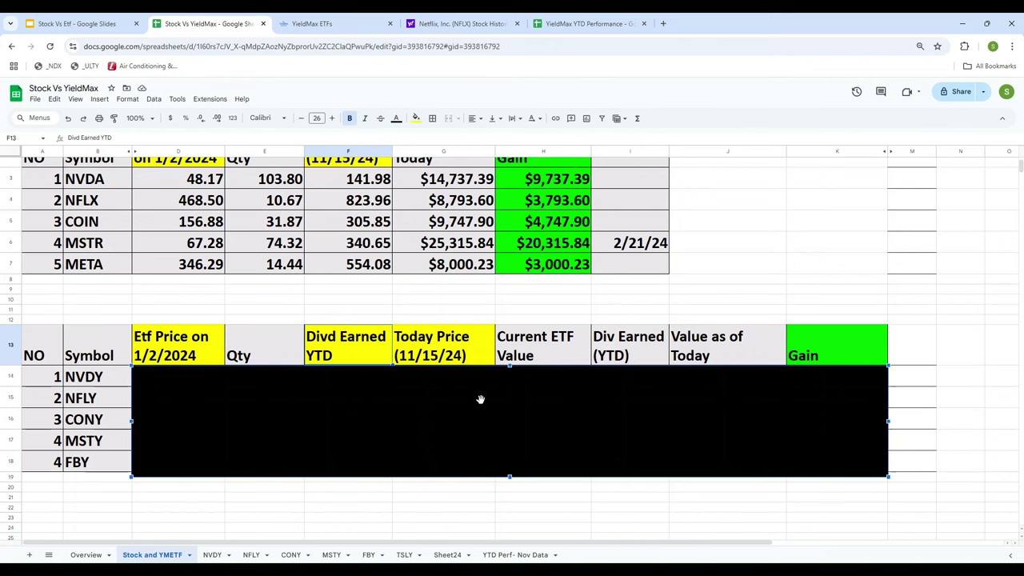
pyautogui.moveTo(481, 403); pyautogui.dragTo(480, 421)
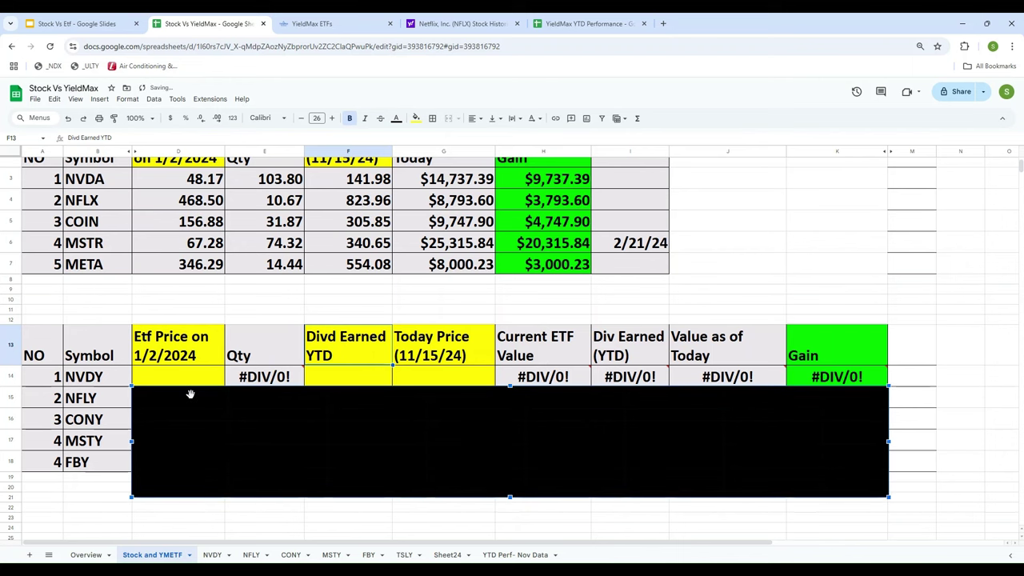
# - Look up NVDY on Yahoo Finance and find its January 2, 2024 closing price in the historical data
pyautogui.click(456, 24)
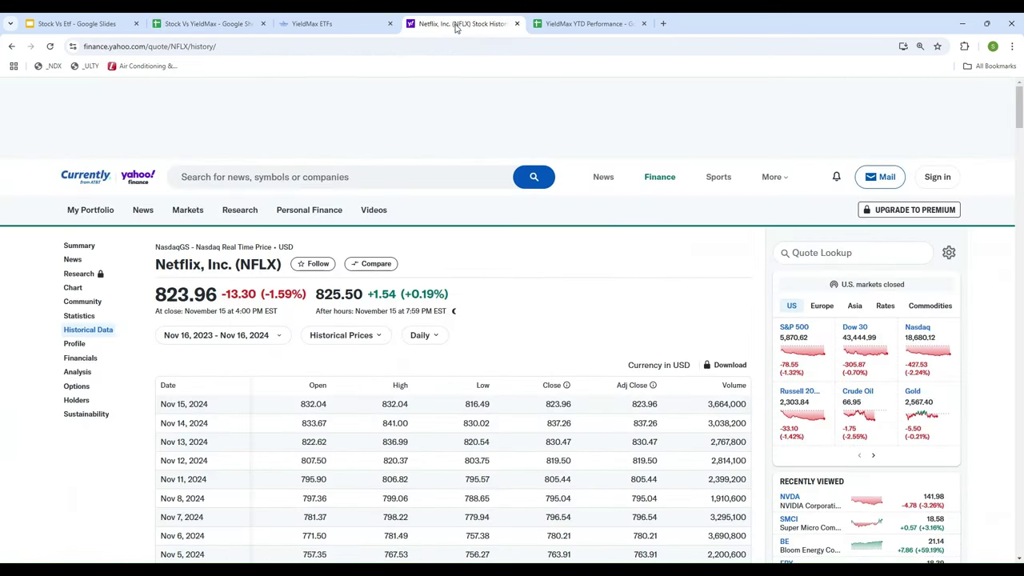
pyautogui.click(819, 252)
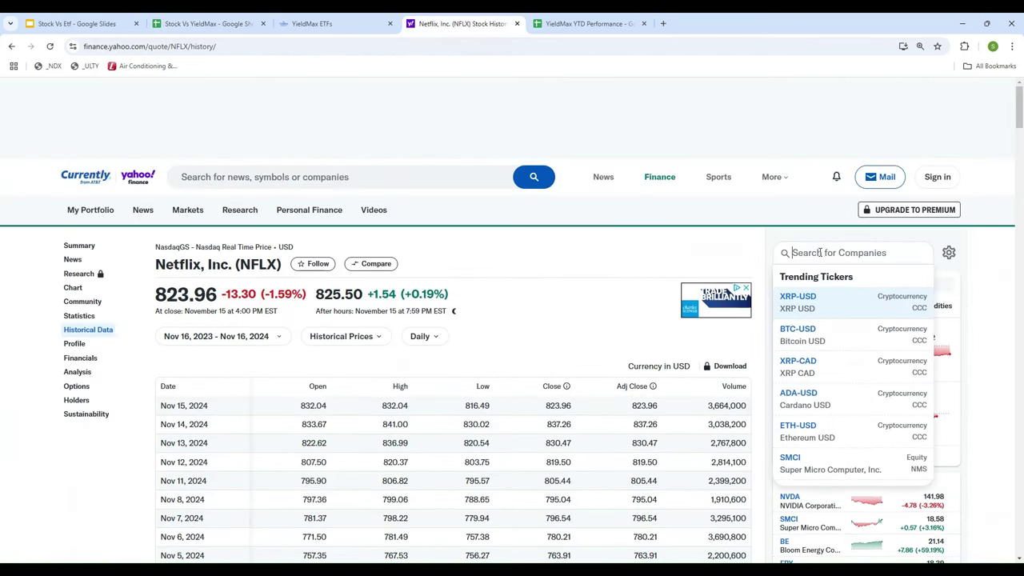
pyautogui.write('NVDY')
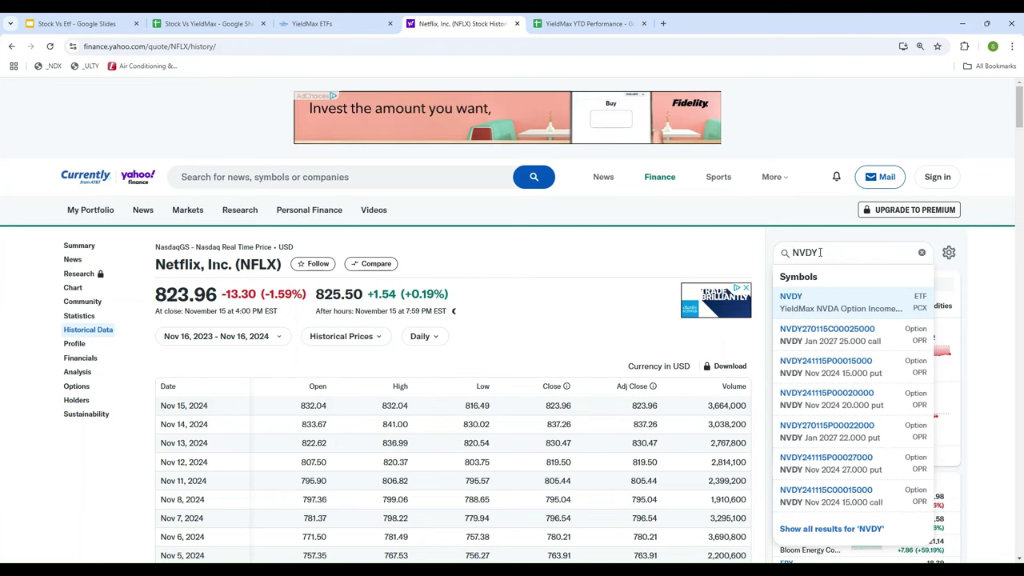
pyautogui.click(790, 302)
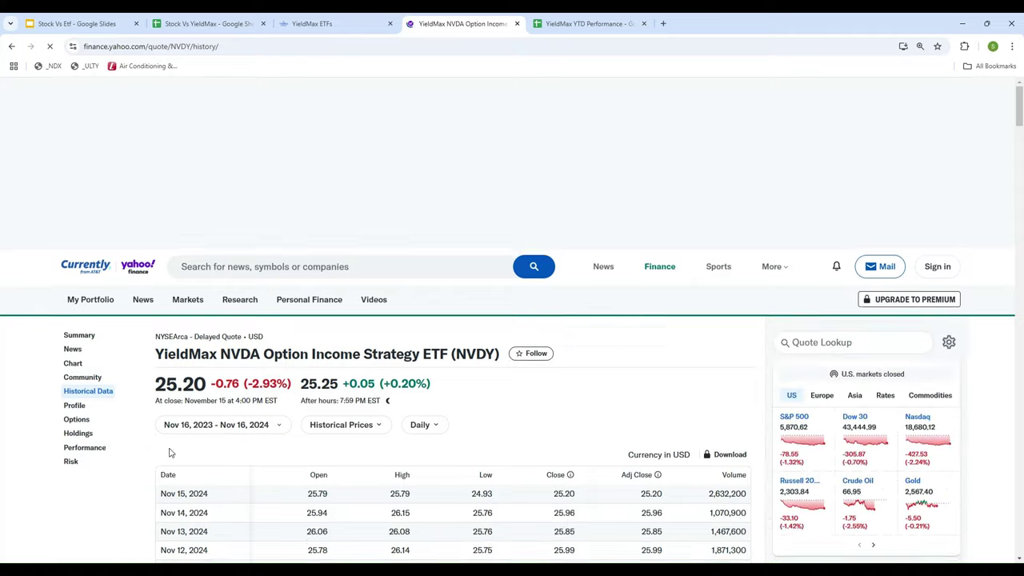
pyautogui.scroll(-20, 231, 393)
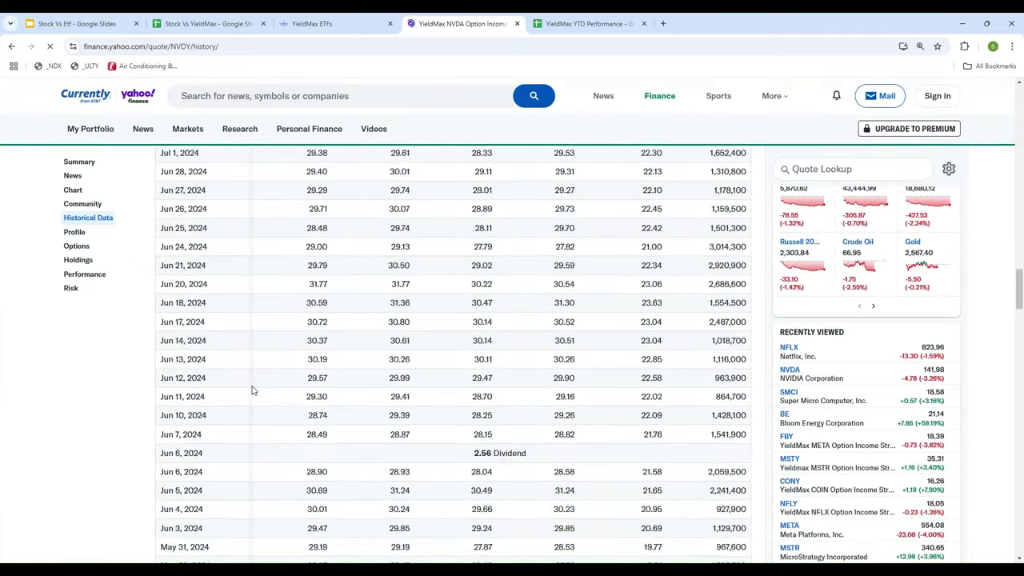
pyautogui.scroll(-20, 252, 390)
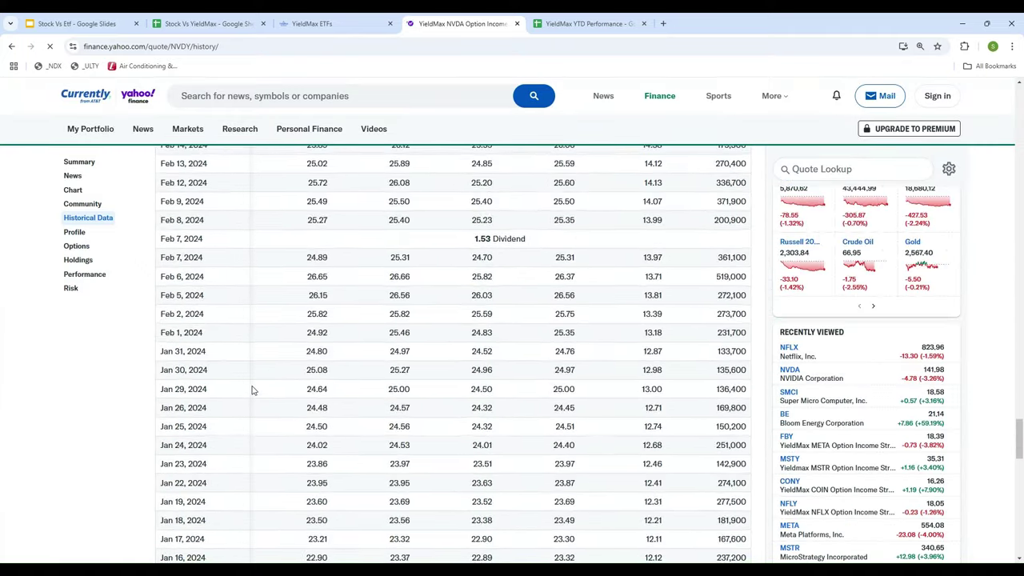
pyautogui.scroll(-4, 252, 389)
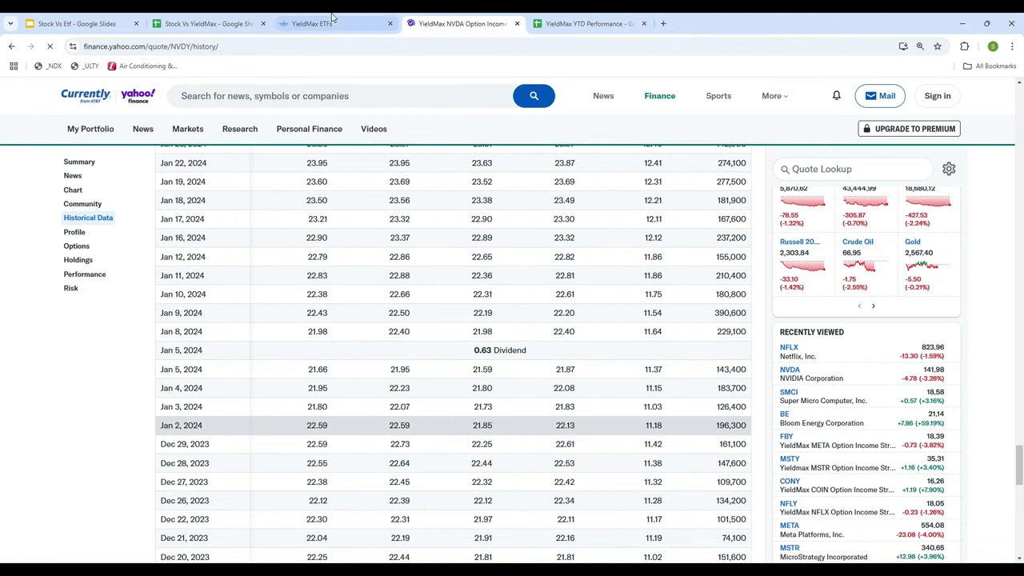
# - Enter 22.13 as NVDY's ETF price on 1/2/2024 in the Stock and YMETF sheet
pyautogui.click(201, 23)
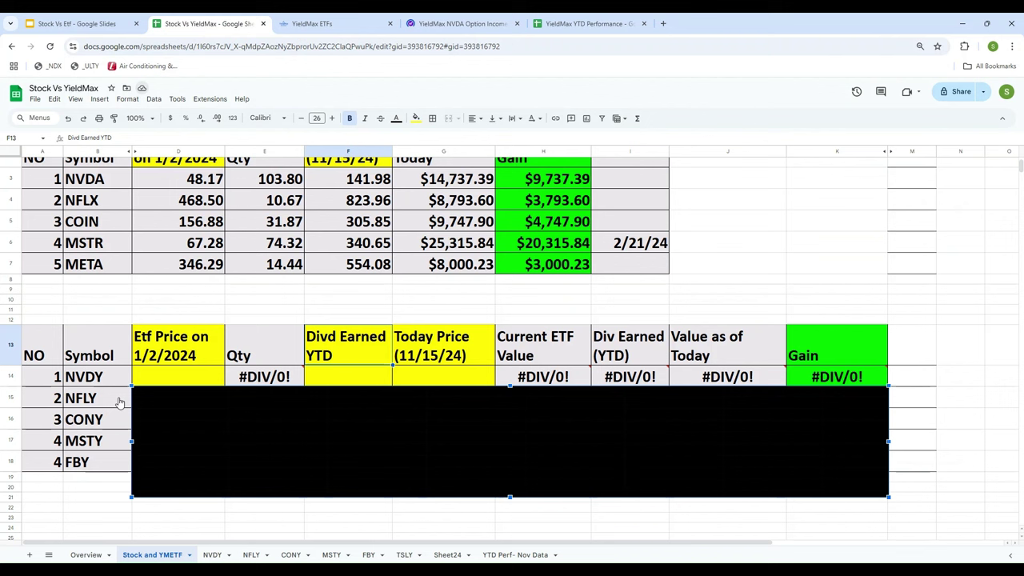
pyautogui.click(181, 377)
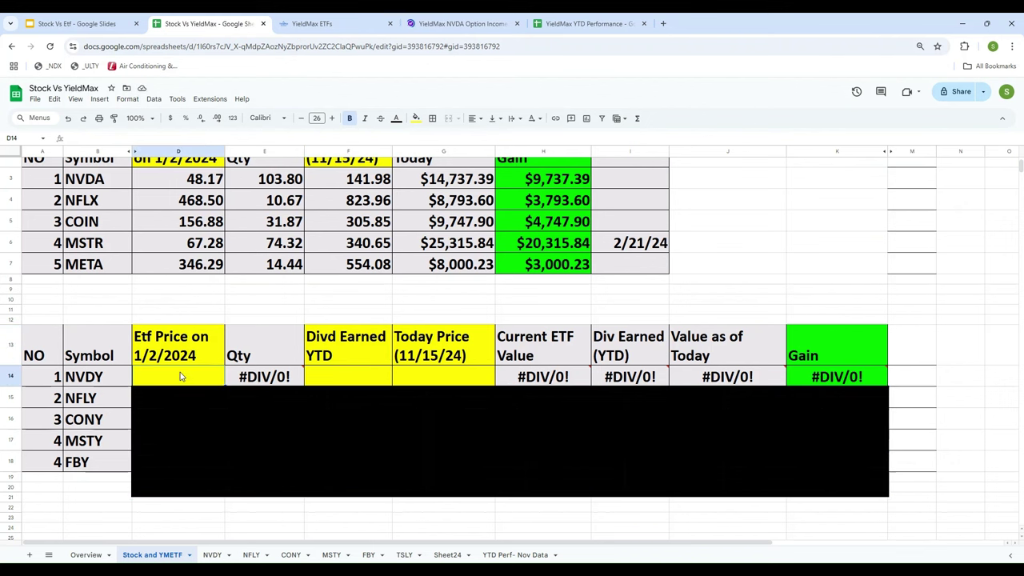
pyautogui.write('22.13')
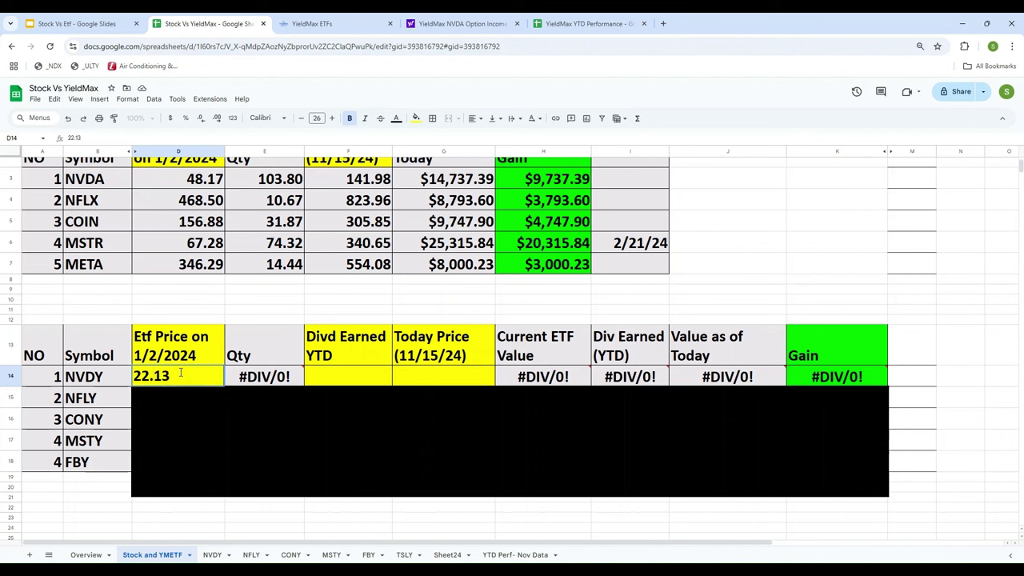
pyautogui.press('Tab')
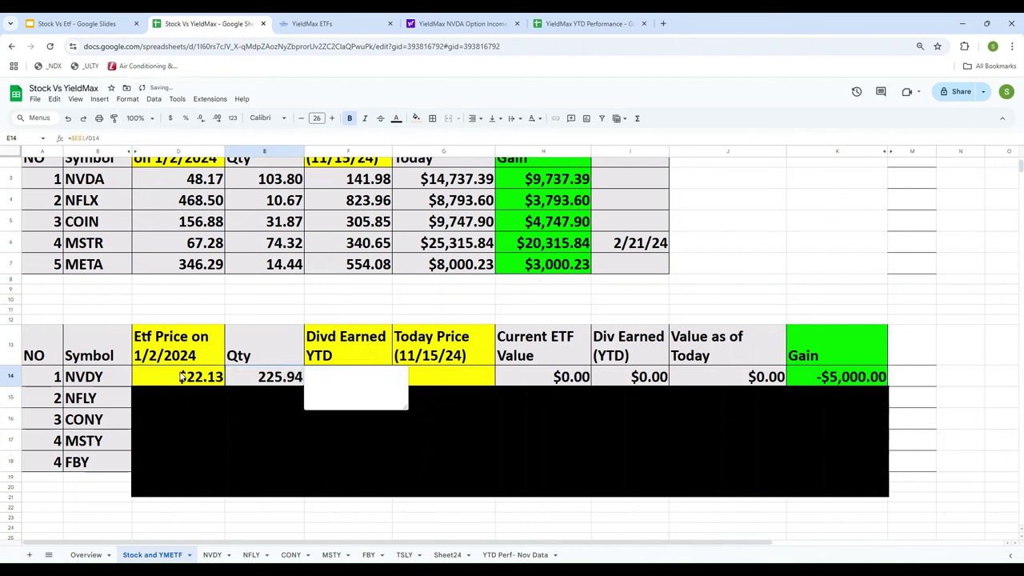
# - Check NVDY's share quantity by calculating =5000/22.13 in the empty cell K6, and clear that cell
pyautogui.click(827, 241)
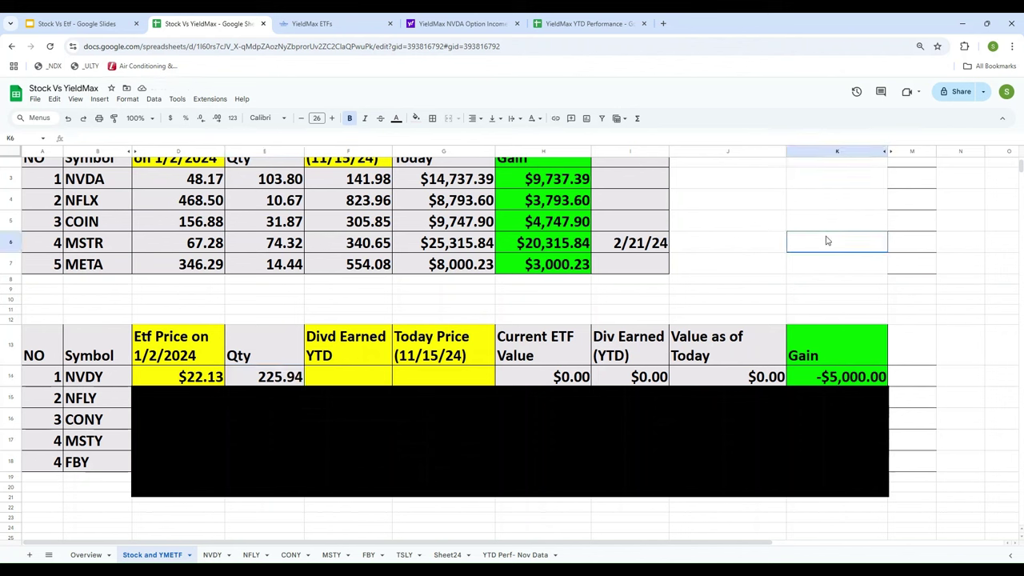
pyautogui.write('=50')
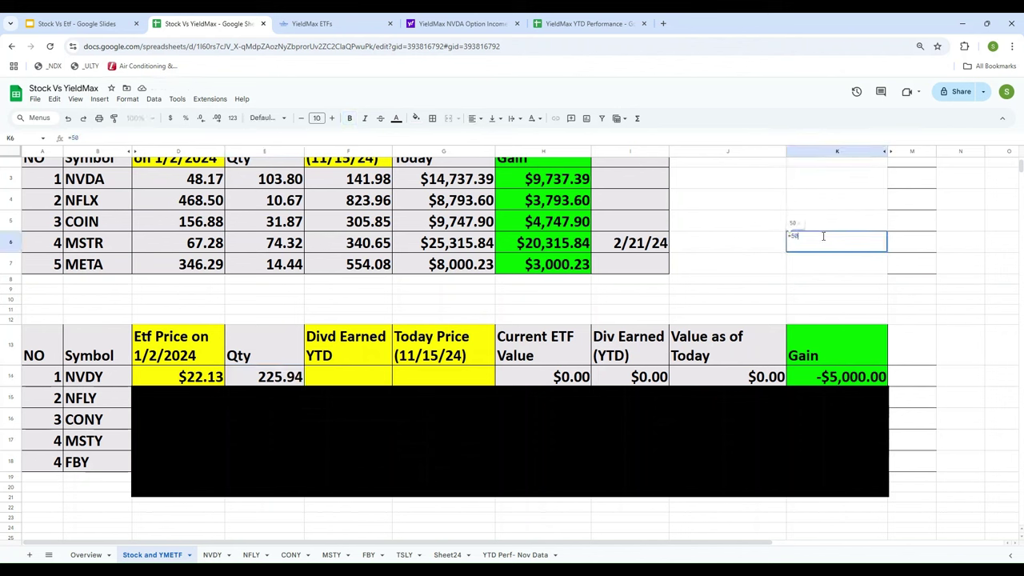
pyautogui.write('00/')
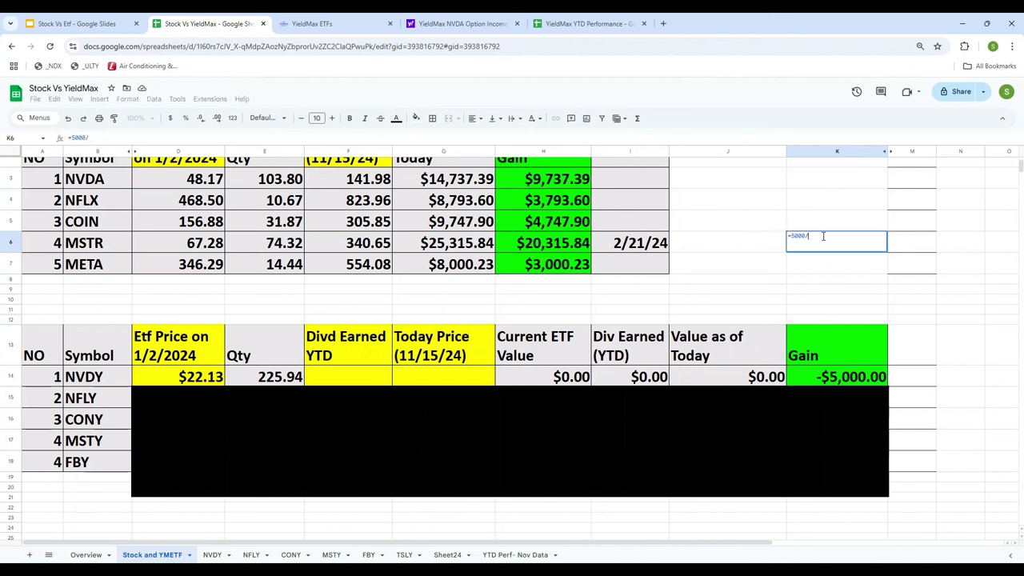
pyautogui.write('2')
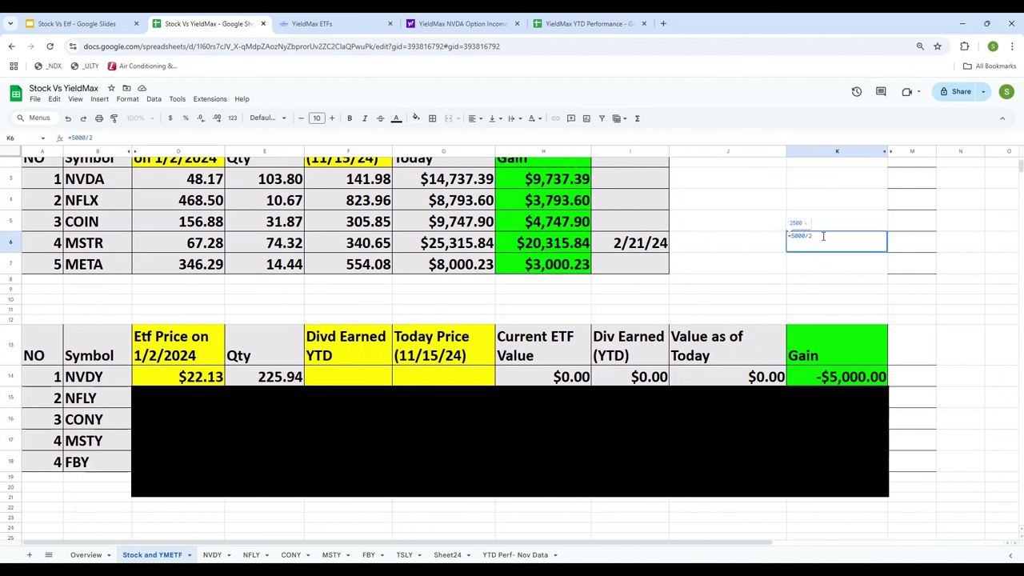
pyautogui.write('2.13')
pyautogui.press('Return')
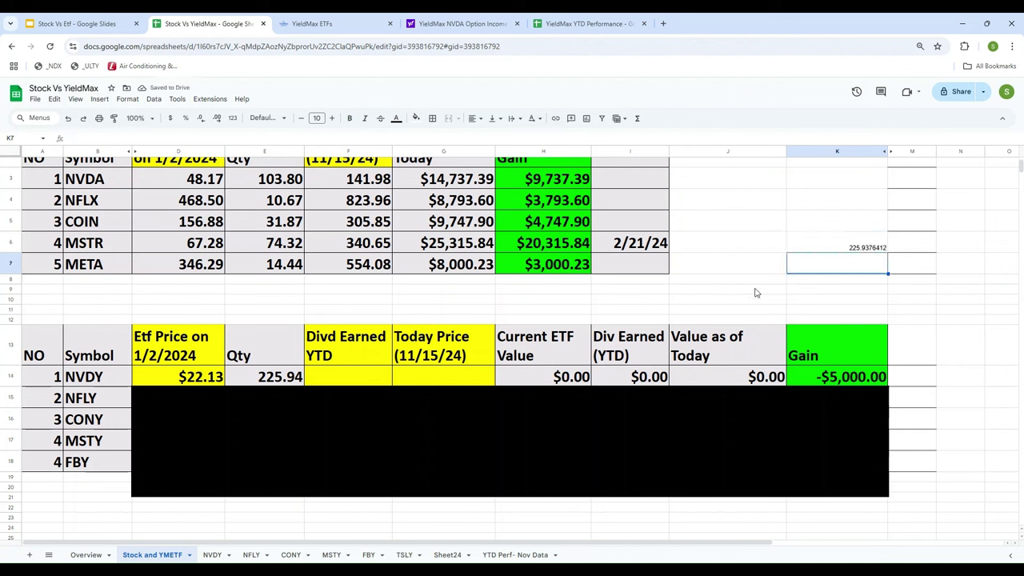
pyautogui.click(846, 251)
pyautogui.press('Delete')
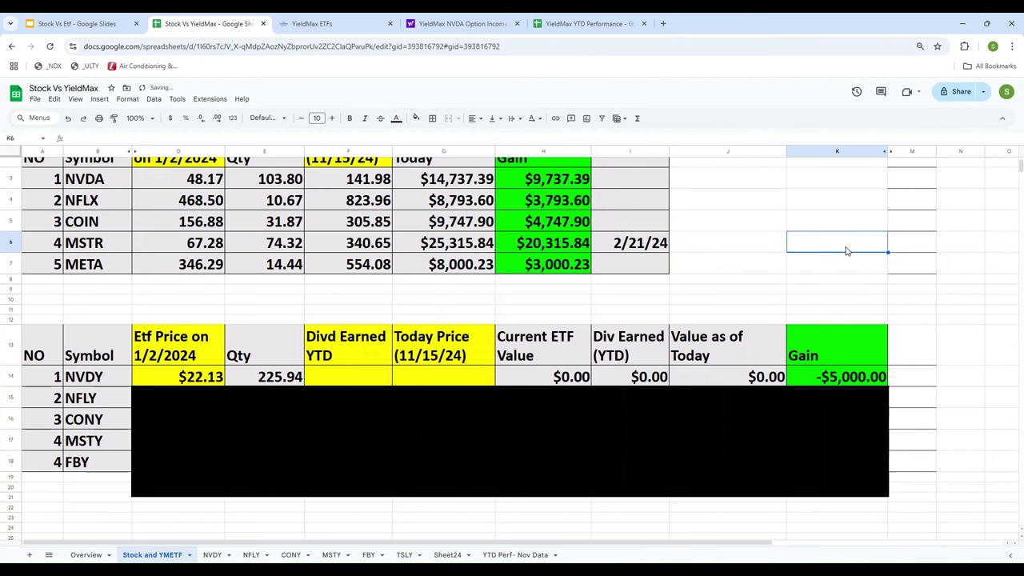
# - Find NVDY's November 15 closing price on Yahoo Finance and enter 25.20 as its Today Price (11/15/24)
pyautogui.click(446, 374)
pyautogui.click(458, 24)
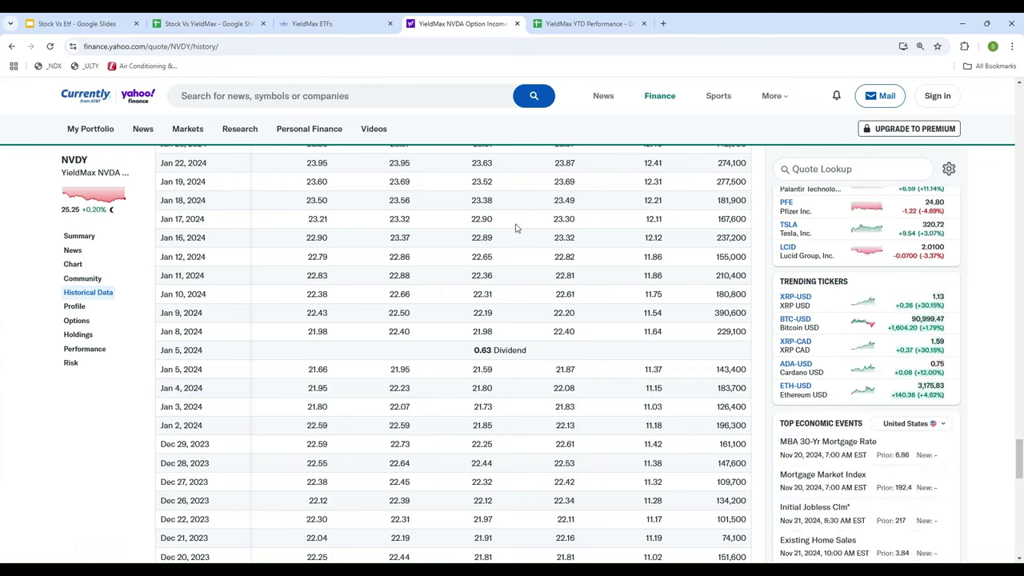
pyautogui.moveTo(1021, 466); pyautogui.dragTo(1021, 124)
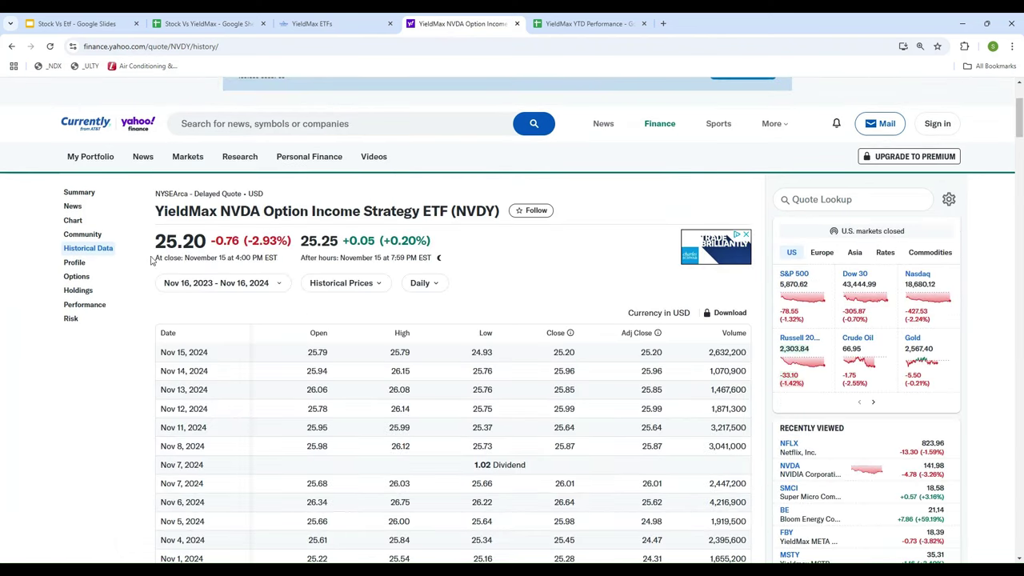
pyautogui.click(194, 24)
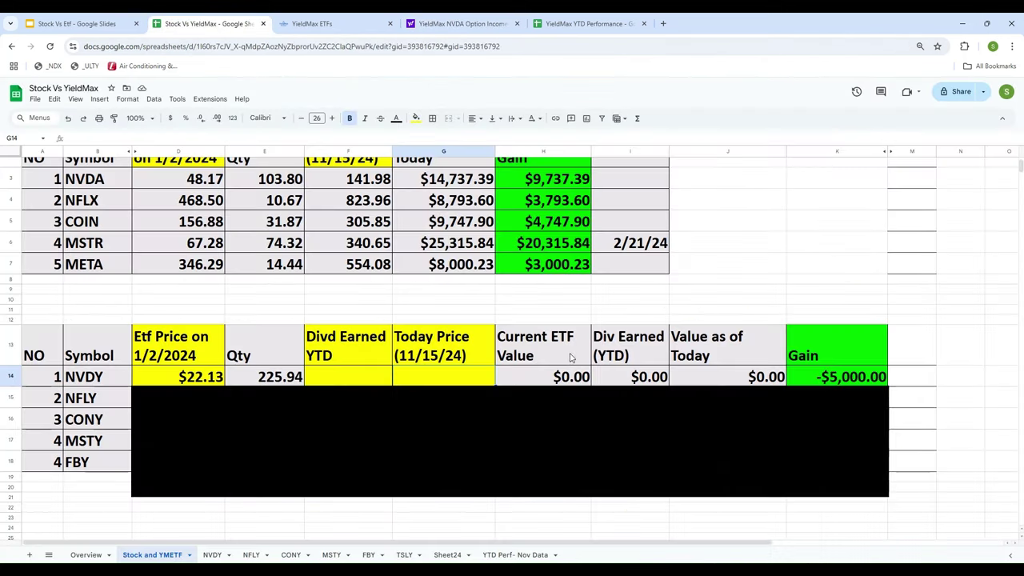
pyautogui.write('25.20')
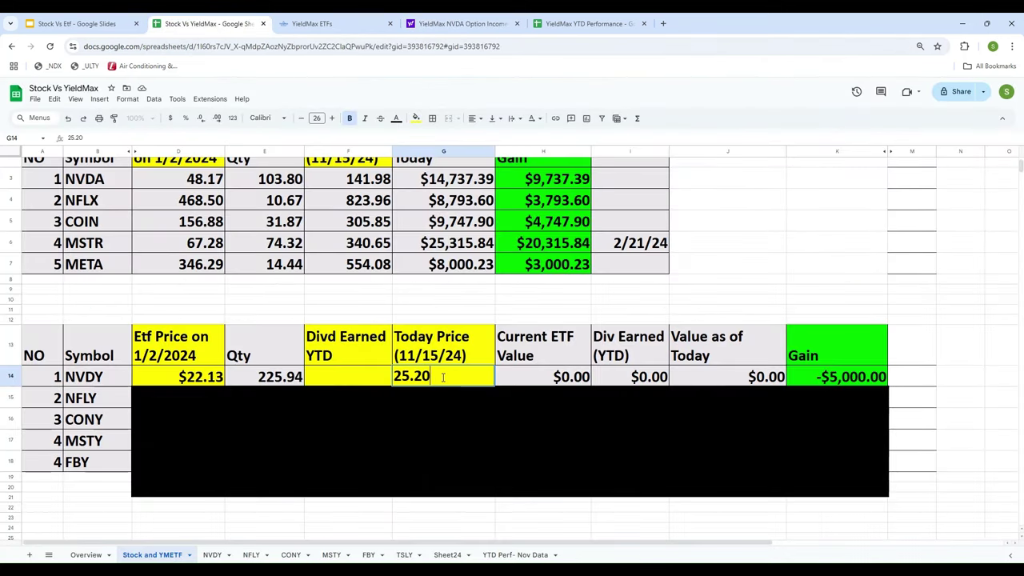
pyautogui.press('Return')
pyautogui.press('Up')
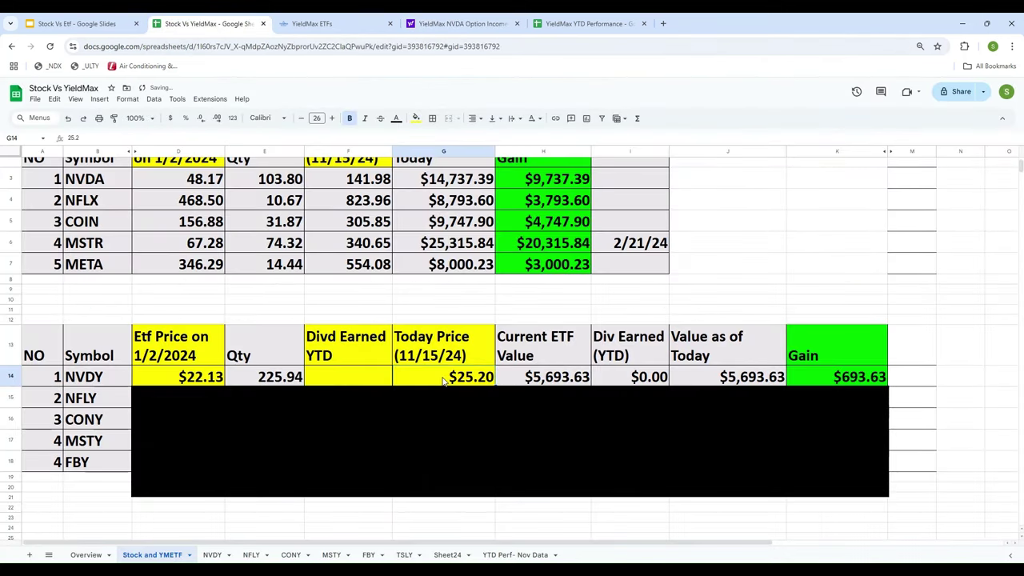
pyautogui.press('Right')
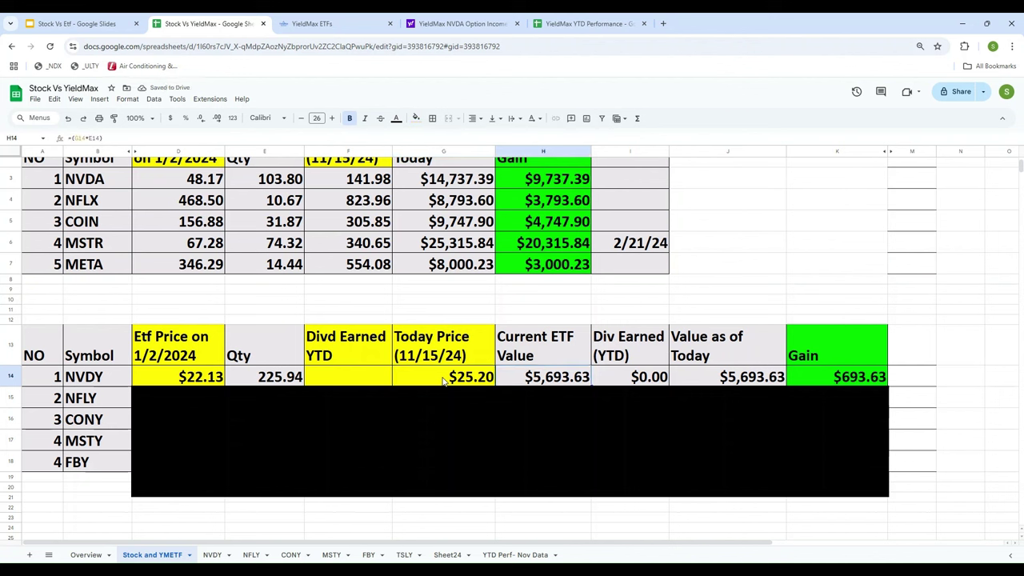
pyautogui.press('Tab')
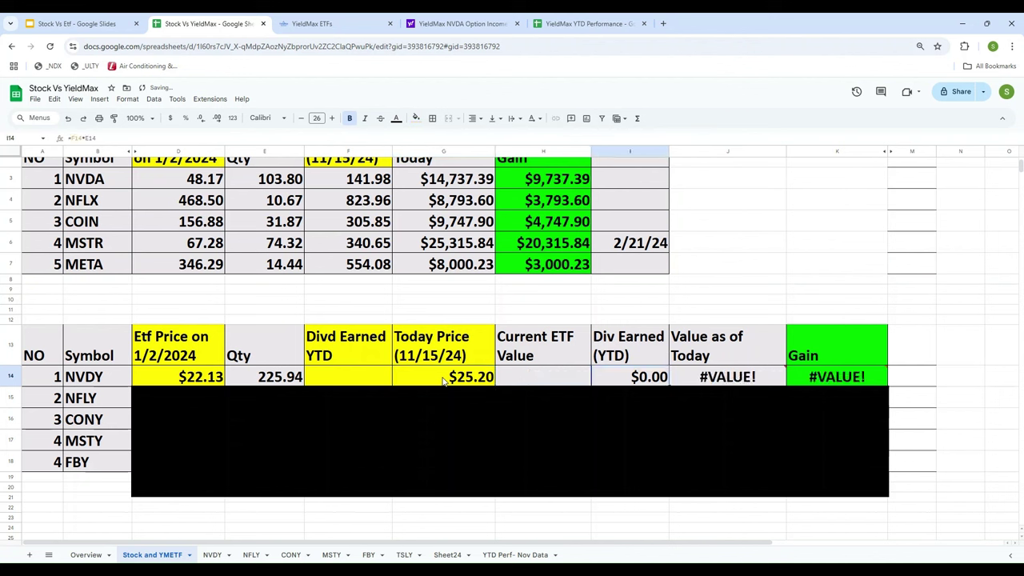
# - Select NVDY's Divd Earned YTD cell and open the distribution details on the NVDY page of the YieldMax ETFs website
pyautogui.press('Left')
pyautogui.press('Left')
pyautogui.press('Left')
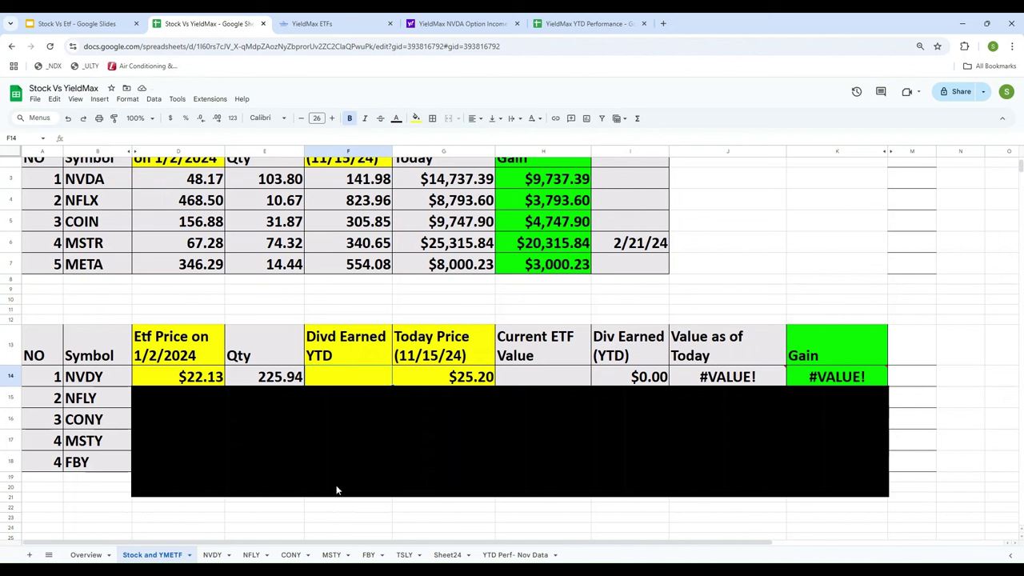
pyautogui.click(463, 24)
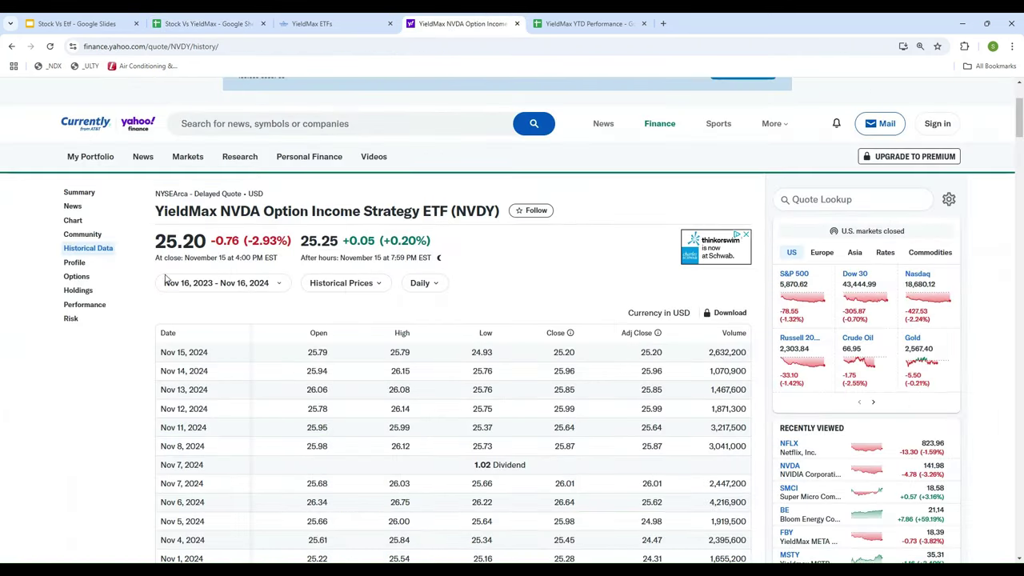
pyautogui.click(296, 24)
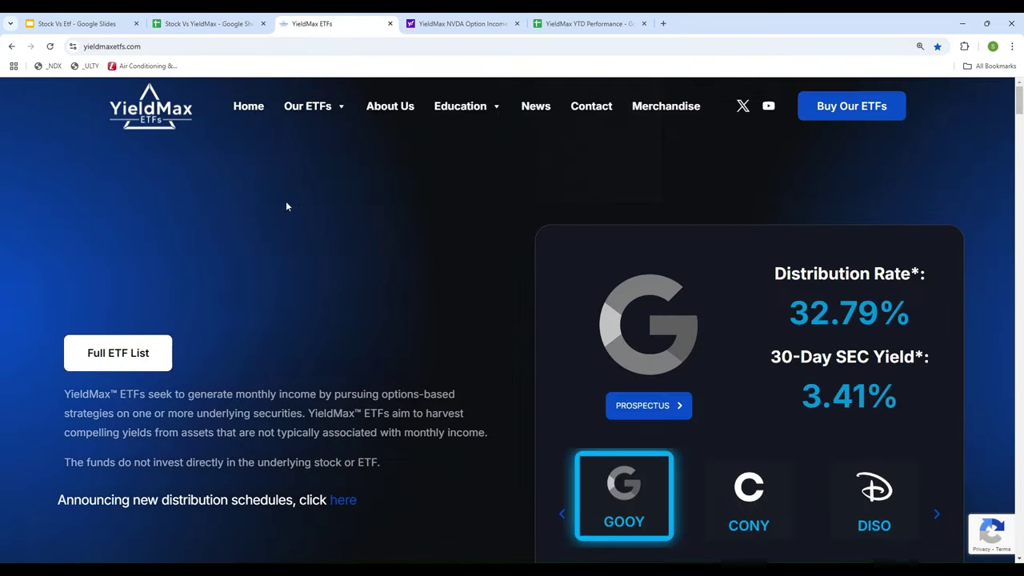
pyautogui.scroll(-8, 281, 256)
pyautogui.scroll(-4, 281, 258)
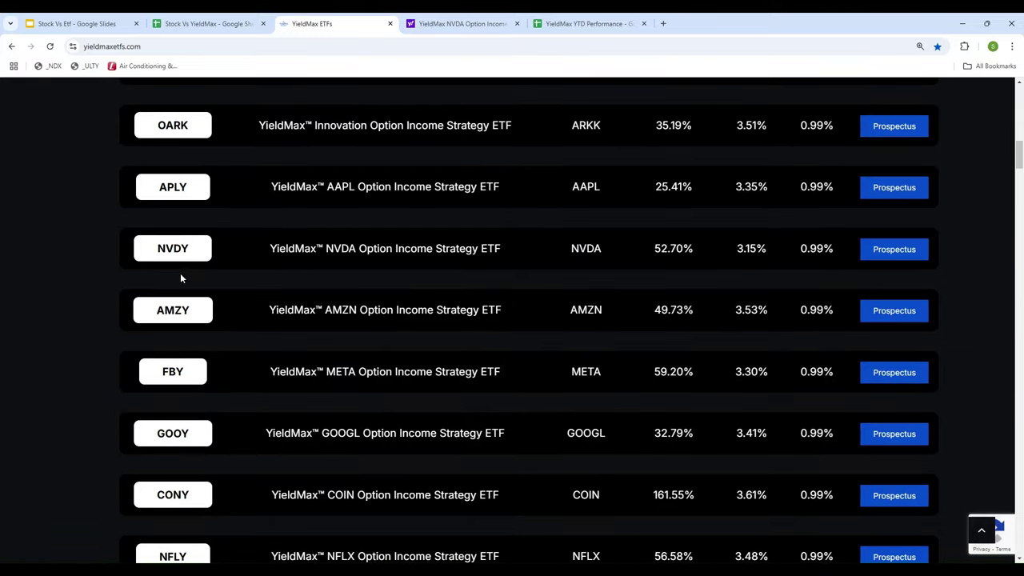
pyautogui.click(166, 253)
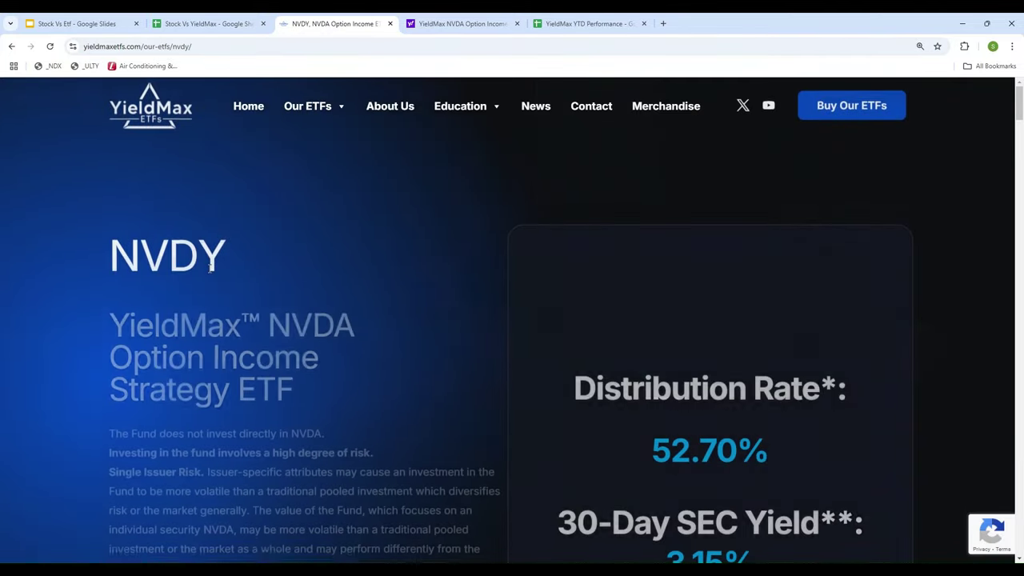
pyautogui.scroll(-4, 376, 257)
pyautogui.scroll(-5, 378, 257)
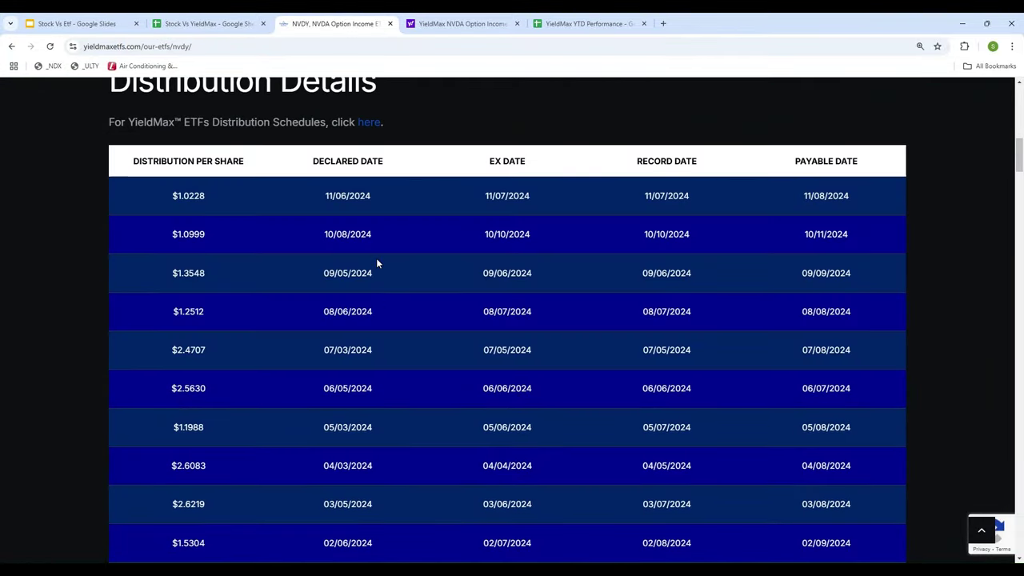
pyautogui.scroll(-1, 376, 263)
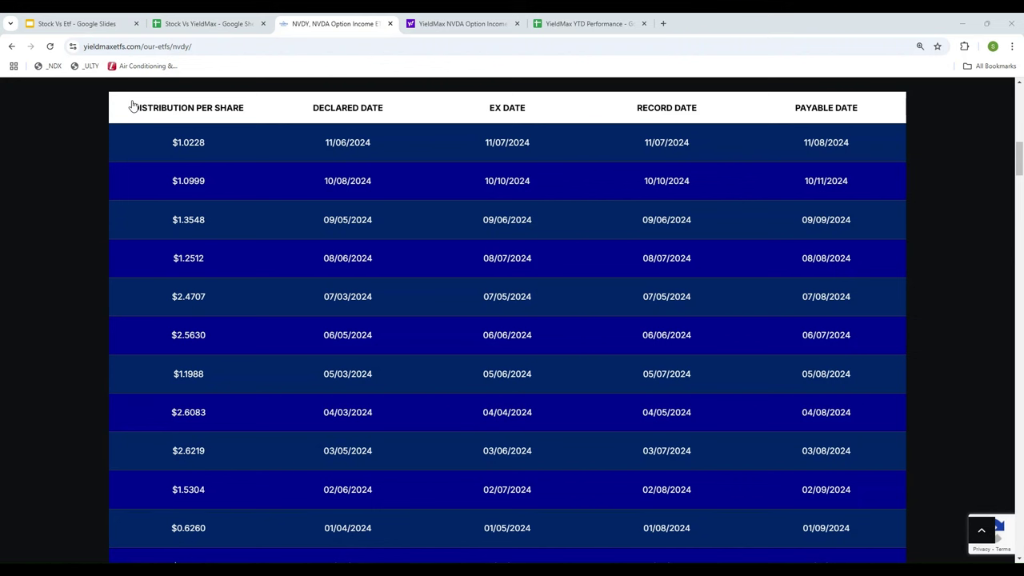
# - Copy NVDY's 2024 distribution table from the YieldMax ETFs website into Sheet24, starting at the empty cell D43
pyautogui.moveTo(133, 107); pyautogui.dragTo(863, 533)
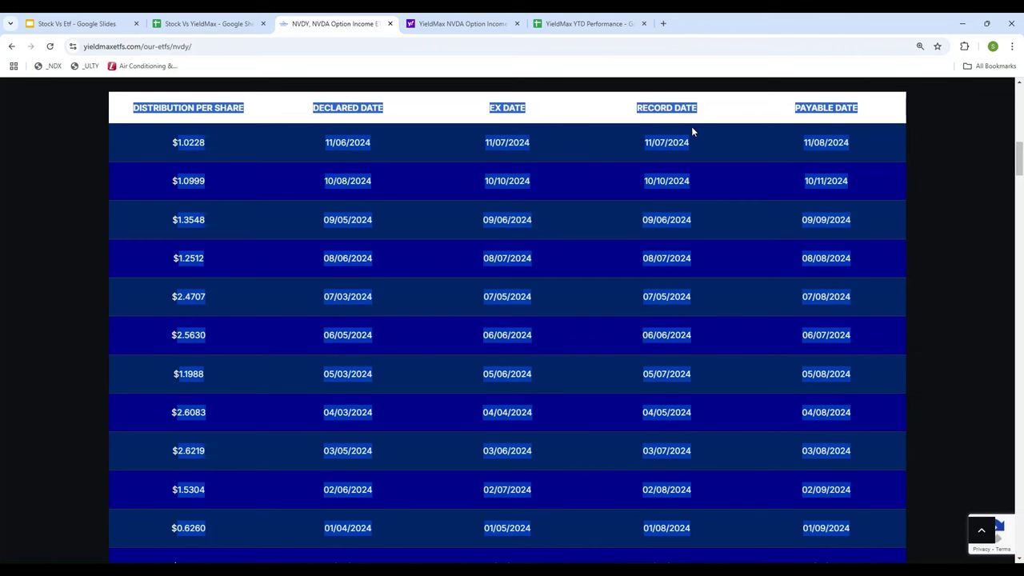
pyautogui.click(199, 17)
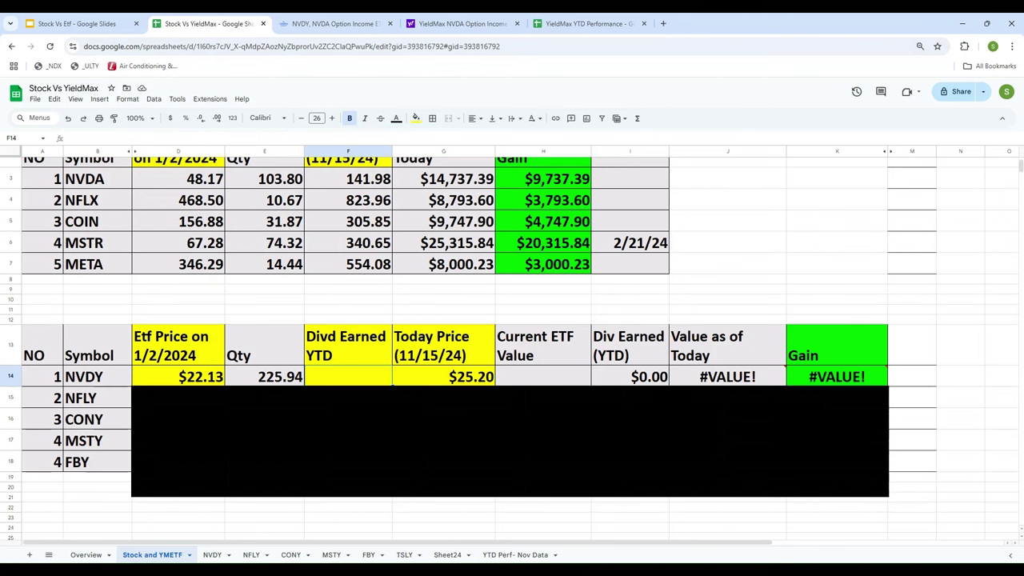
pyautogui.click(448, 555)
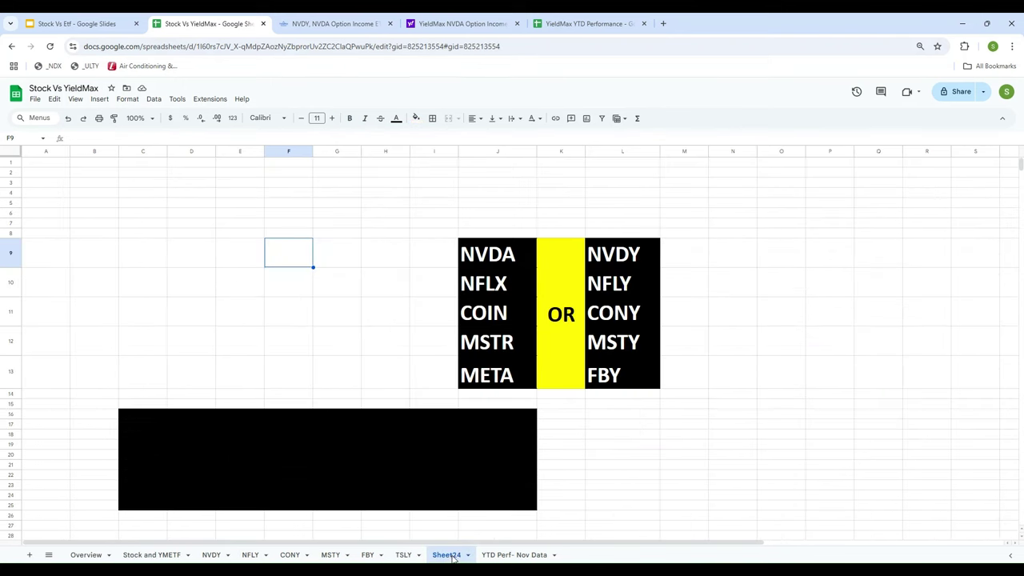
pyautogui.scroll(-5, 493, 532)
pyautogui.click(168, 314)
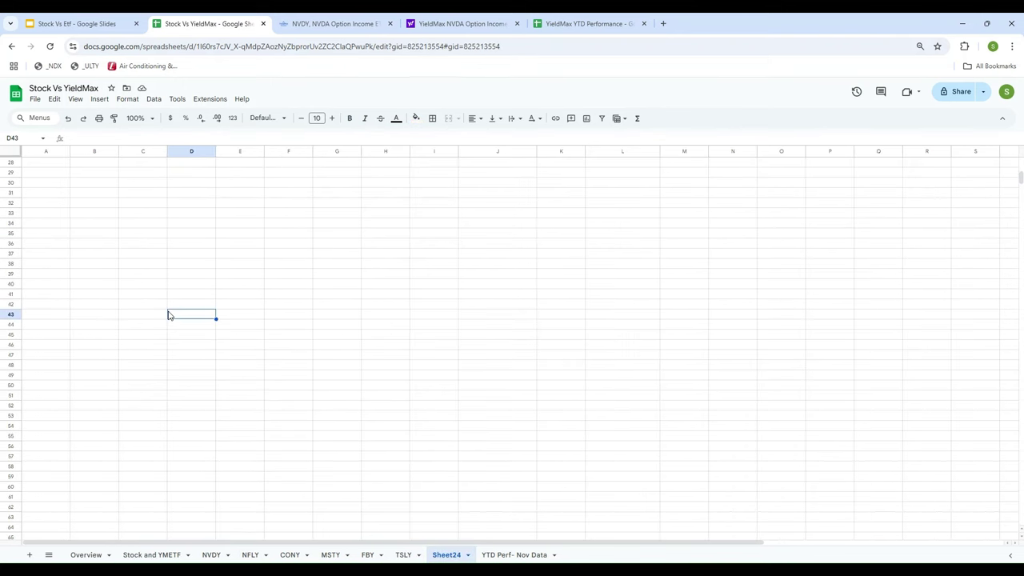
pyautogui.write('Distribution per Share\tdeclared date\tex date\trecord date\tpayable date 1.0228\t11/06/2024\t11/07/2024\t11/07/2024\t11/08/2024 1.0999\t10/08/2024\t10/10/2024\t10/10/2024\t10/11/2024 1.3548\t09/05/2024\t09/06/2024\t09/06/2024\t09/09/2024 1.2512\t08/06/2024\t08/07/2024\t08/07/2024\t08/08/2024 2.4707\t07/03/2024\t07/05/2024\t07/05/2024\t07/08/2024 2.563\t06/05/2024\t06/06/2024\t06/06/2024\t06/07/2024 1.1988\t05/03/2024\t05/06/2024\t05/07/2024\t05/08/2024 2.6083\t04/03/2024\t04/04/2024\t04/05/2024\t04/08/2024 2.6219\t03/05/2024\t03/06/2024\t03/07/2024\t03/08/2024 1.5304\t02/06/2024\t02/07/2024\t02/08/2024\t02/09/2024 0.626\t01/04/2024\t01/05/2024\t01/08/2024\t01/09/2024')
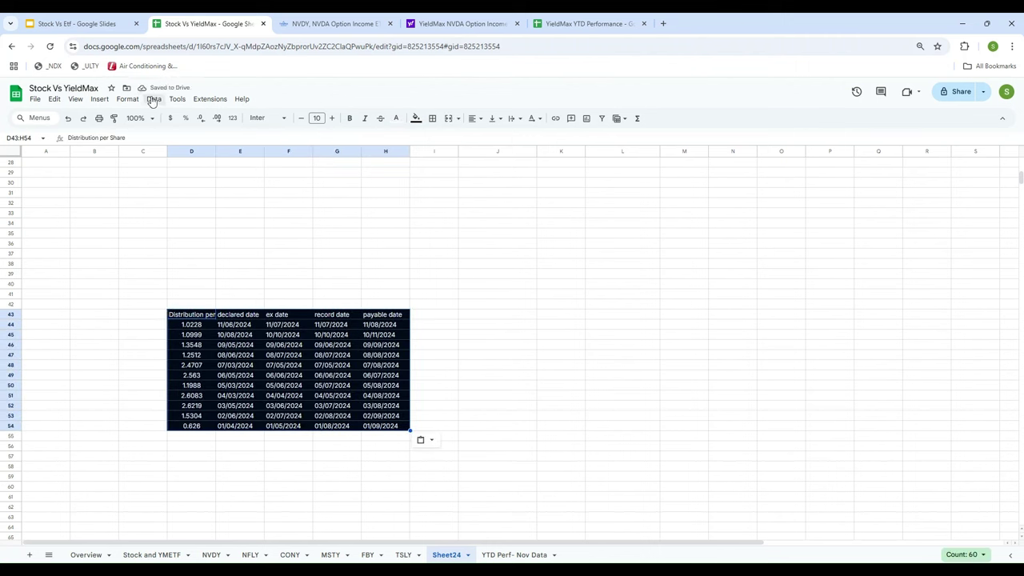
# - Sum the Distribution per Share values D44:D54 and enter 18.35 as NVDY's Divd Earned YTD in the Stock and YMETF sheet
pyautogui.moveTo(192, 326); pyautogui.dragTo(194, 428)
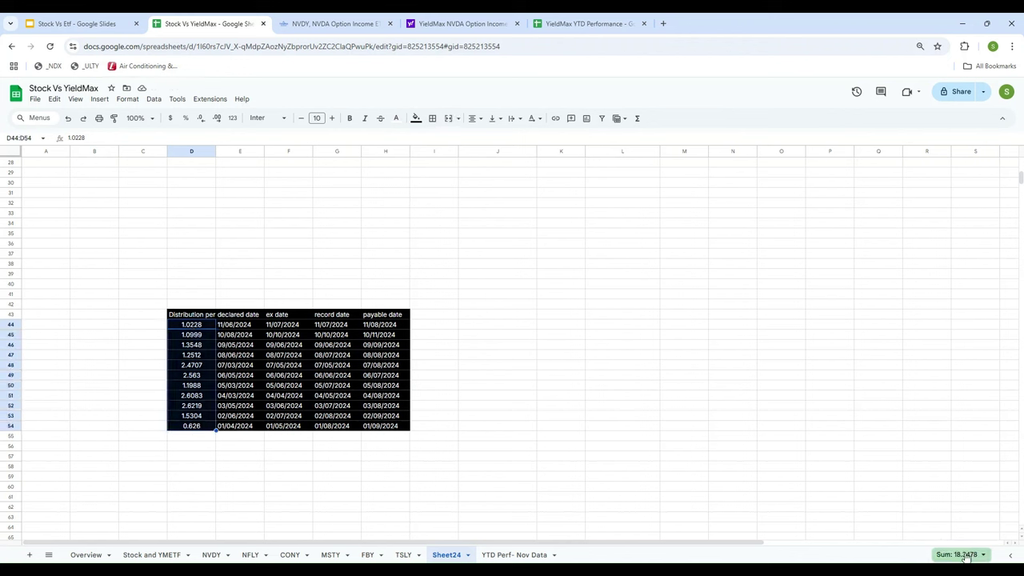
pyautogui.click(192, 306)
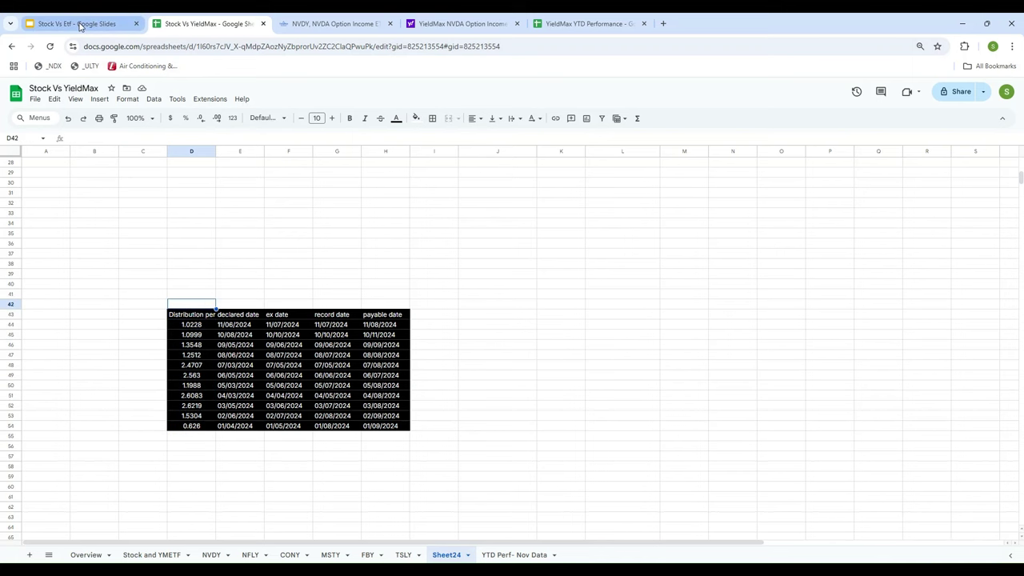
pyautogui.click(148, 554)
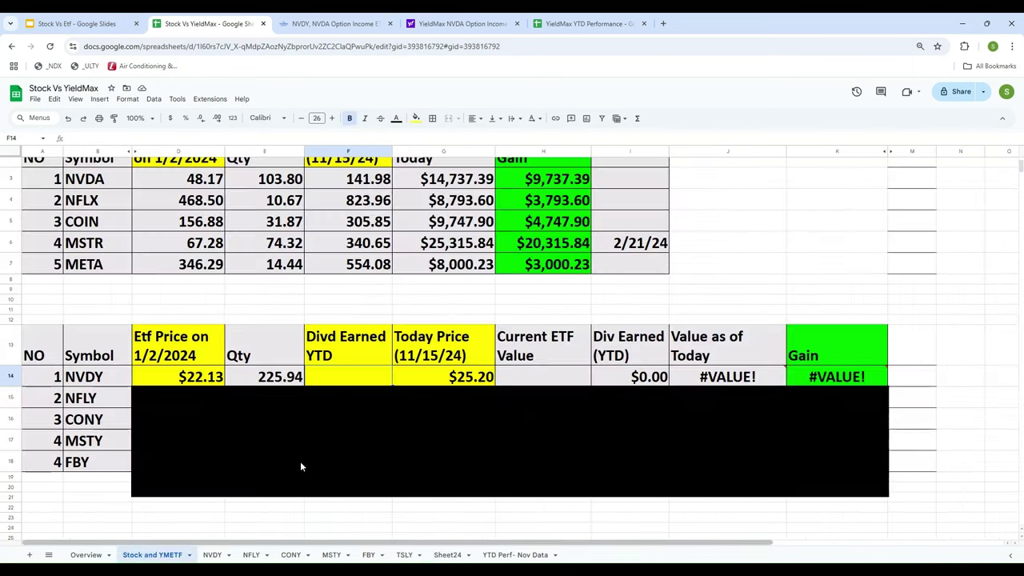
pyautogui.write('18')
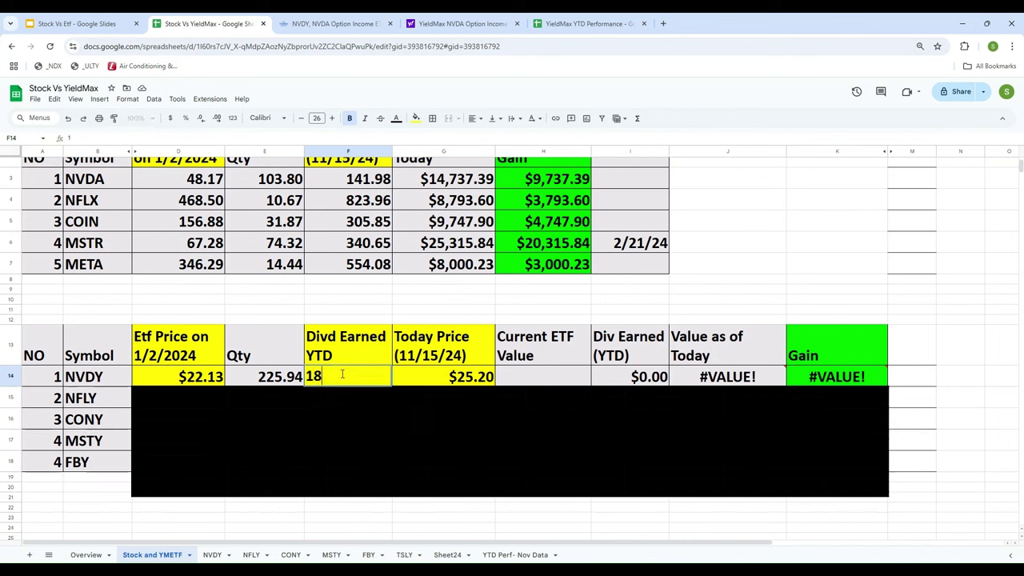
pyautogui.write('.35')
pyautogui.press('Return')
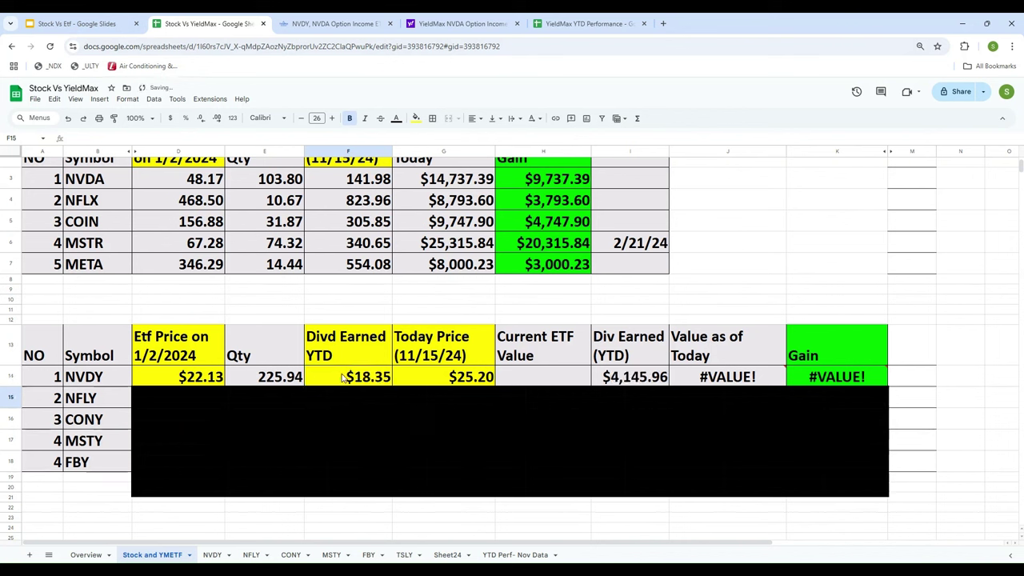
# - Clear the formula in NVDY's Div Earned (YTD) cell I14
pyautogui.press('Right')
pyautogui.press('Right')
pyautogui.press('Right')
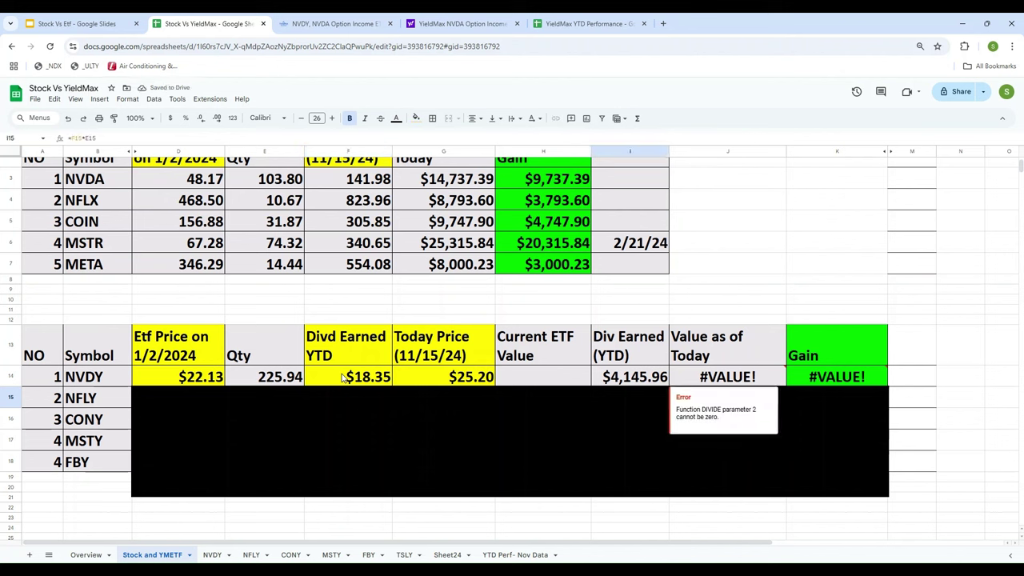
pyautogui.press('Left')
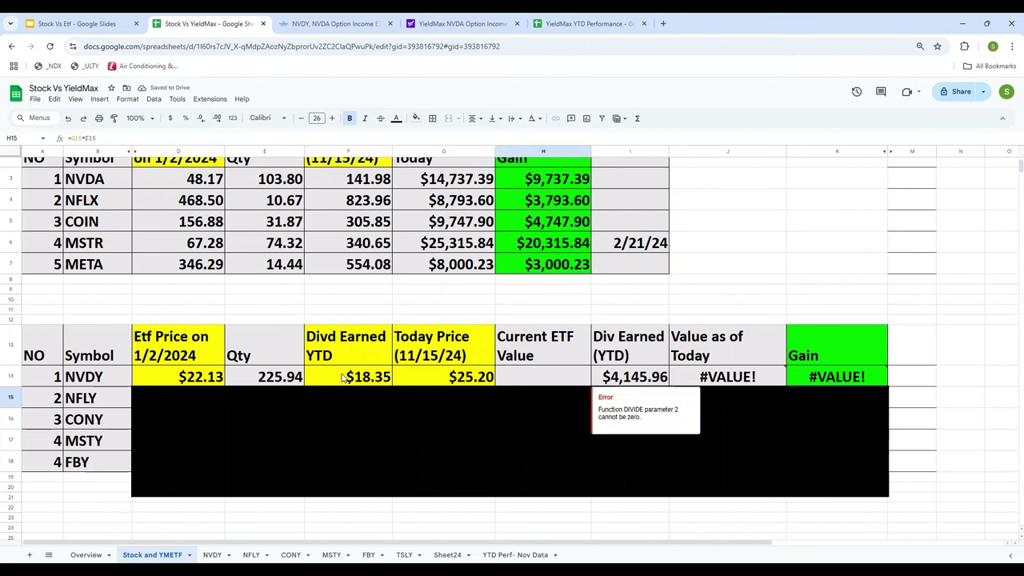
pyautogui.click(628, 383)
pyautogui.press('Delete')
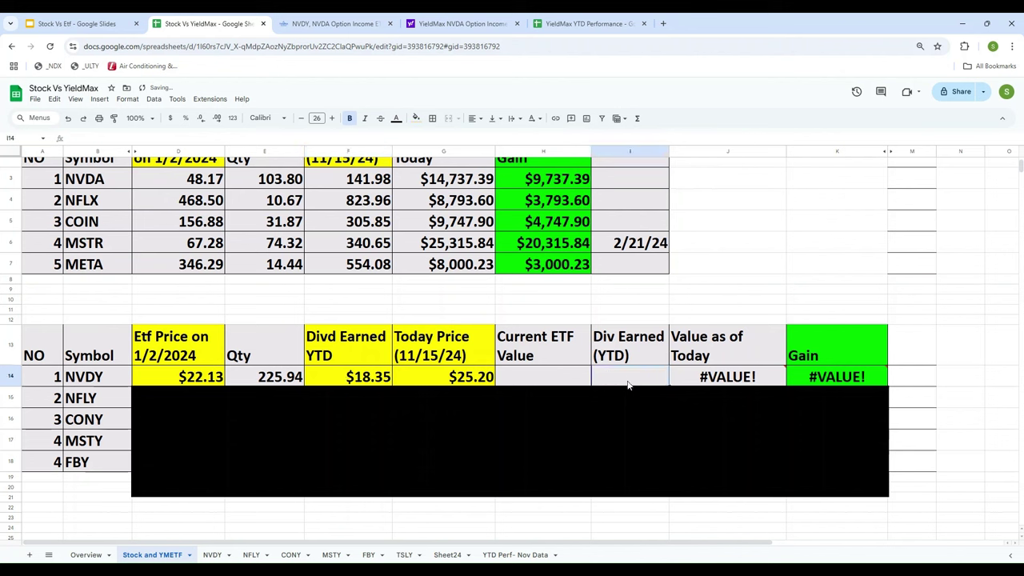
# - Calculate NVDY's Current ETF Value in H14 by multiplying today's price by the quantity, =G14*E14
pyautogui.press('Left')
pyautogui.press('Left')
pyautogui.press('Left')
pyautogui.press('Right')
pyautogui.press('Right')
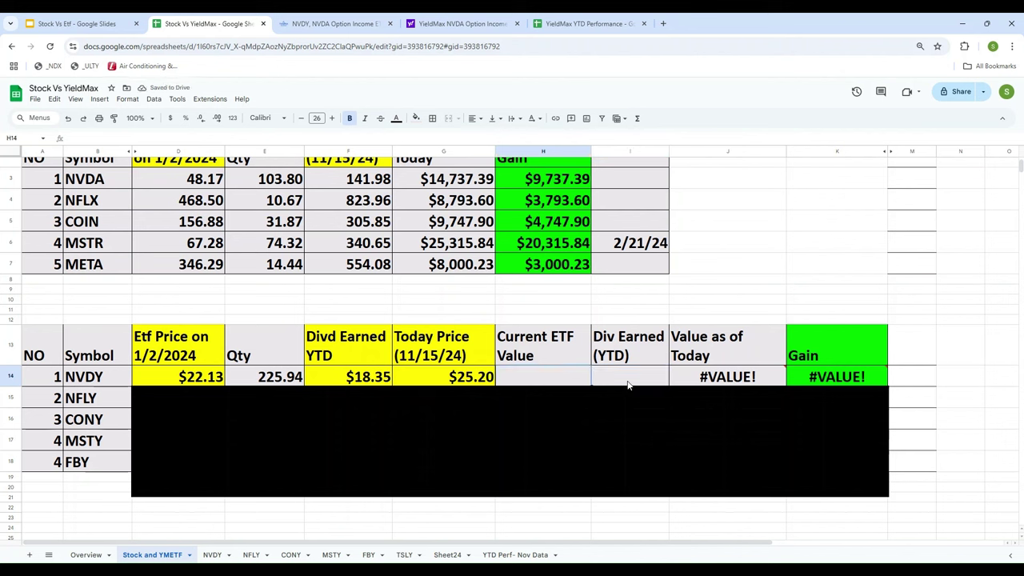
pyautogui.write('=')
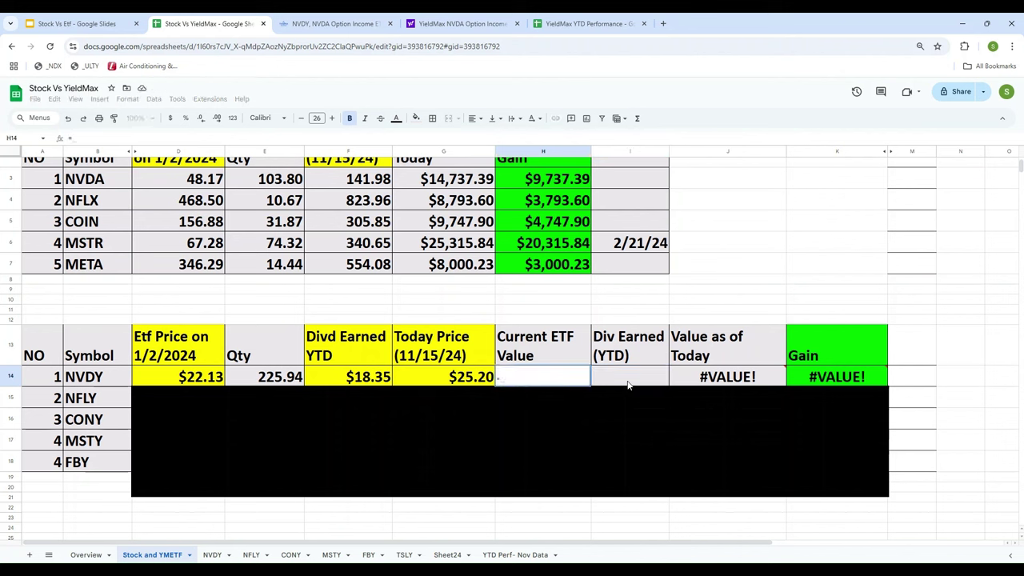
pyautogui.press('Left')
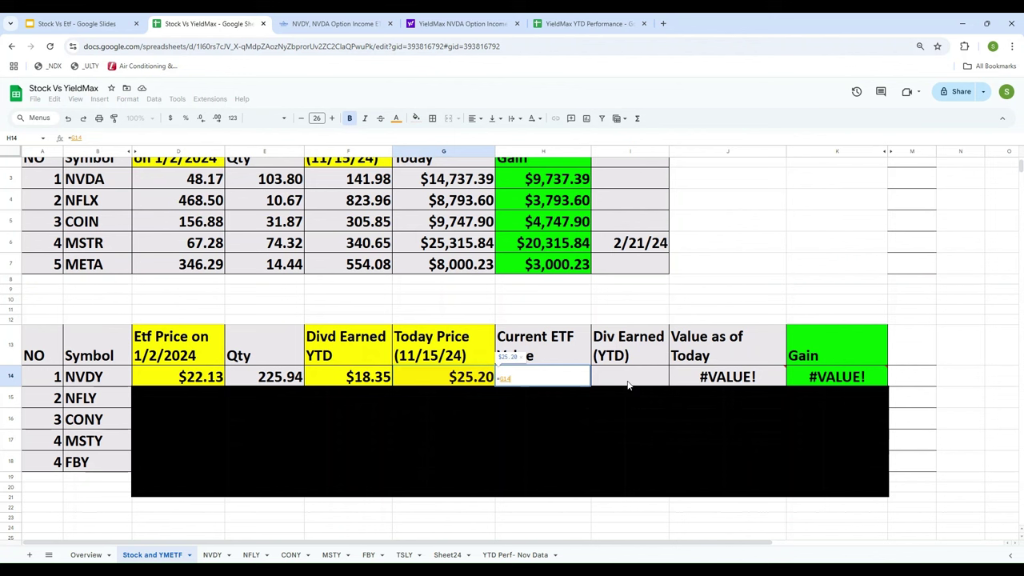
pyautogui.write('*')
pyautogui.press('Left')
pyautogui.press('Left')
pyautogui.press('Left')
pyautogui.press('Return')
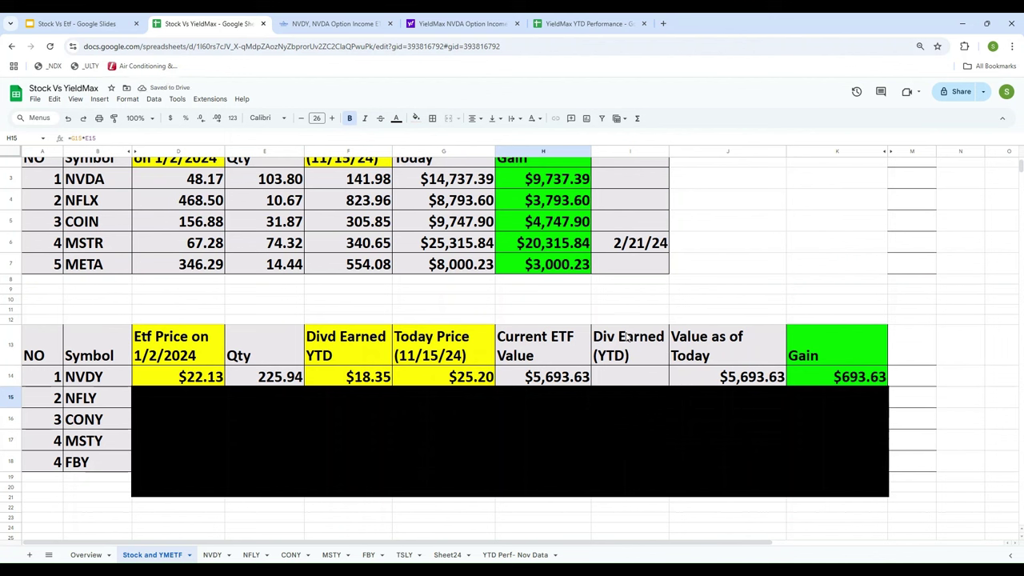
# - Review NVDY's per-share distributions on the YieldMax ETFs website and return to the Stock and YMETF sheet
pyautogui.click(339, 383)
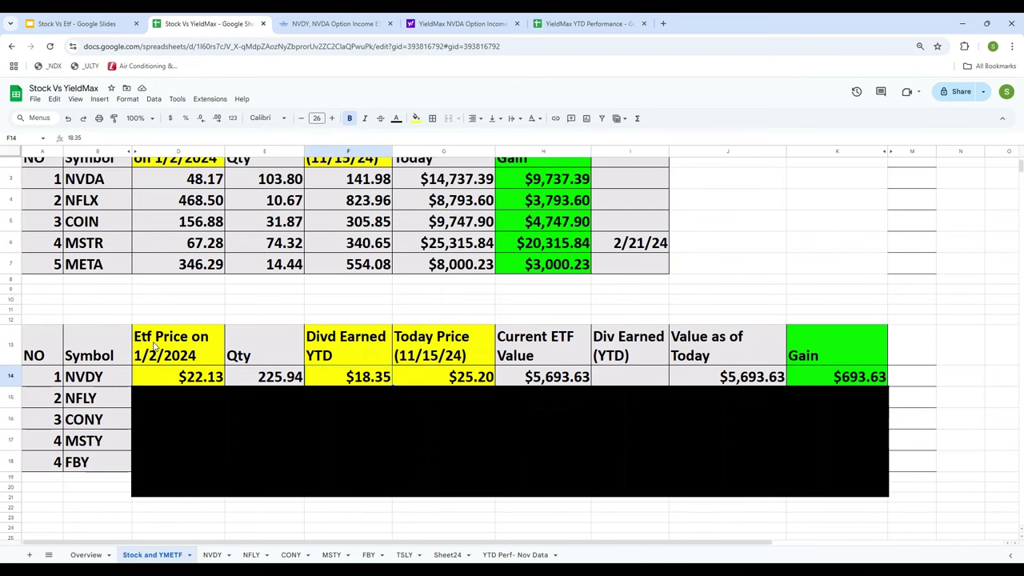
pyautogui.click(432, 23)
pyautogui.click(344, 23)
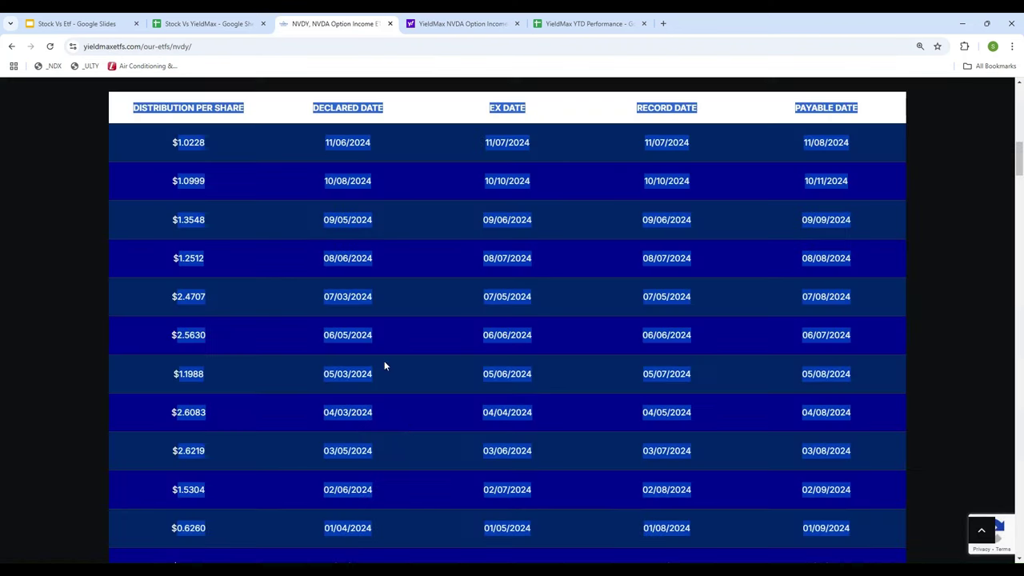
pyautogui.click(208, 450)
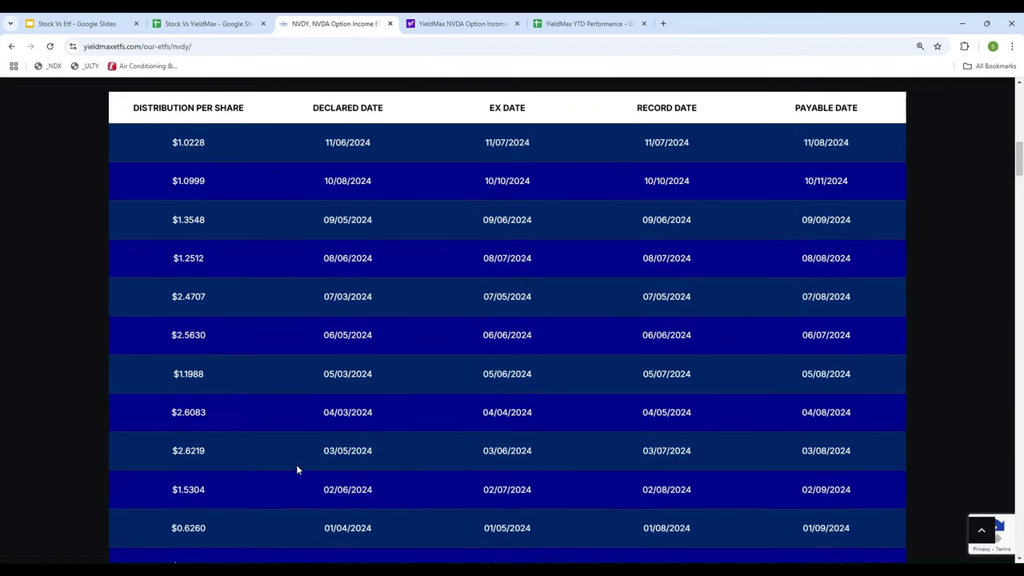
pyautogui.click(159, 28)
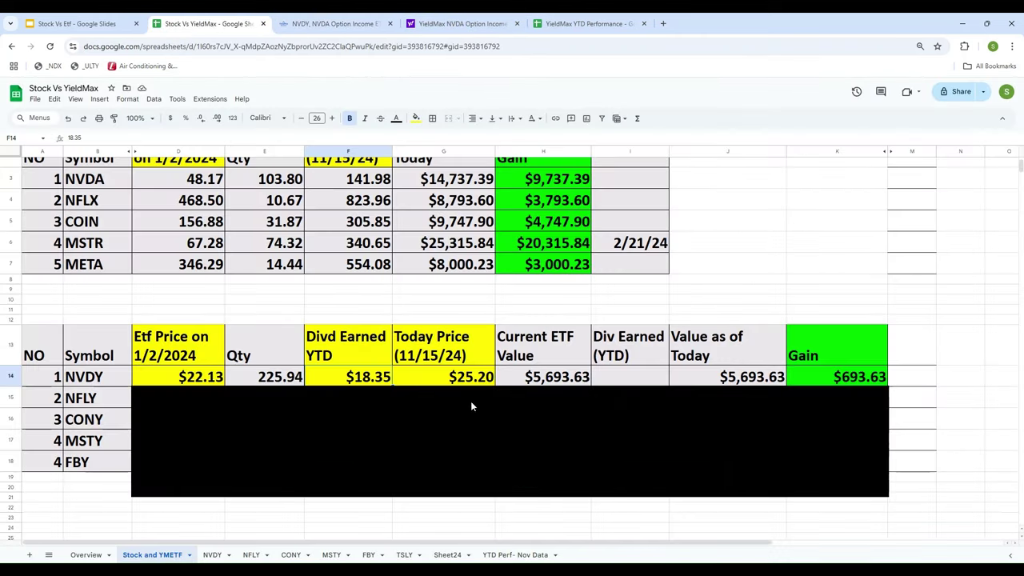
# - Calculate NVDY's Div Earned (YTD) in I14 by multiplying the dividends per share by the quantity, =F14*E14
pyautogui.click(640, 379)
pyautogui.write('=')
pyautogui.press('Left')
pyautogui.press('Left')
pyautogui.press('Left')
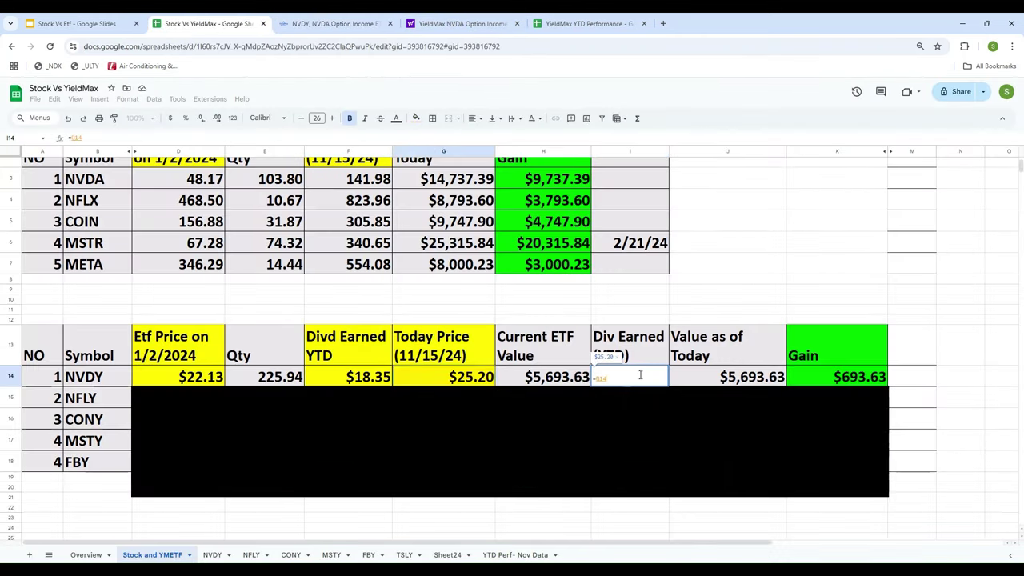
pyautogui.write('*')
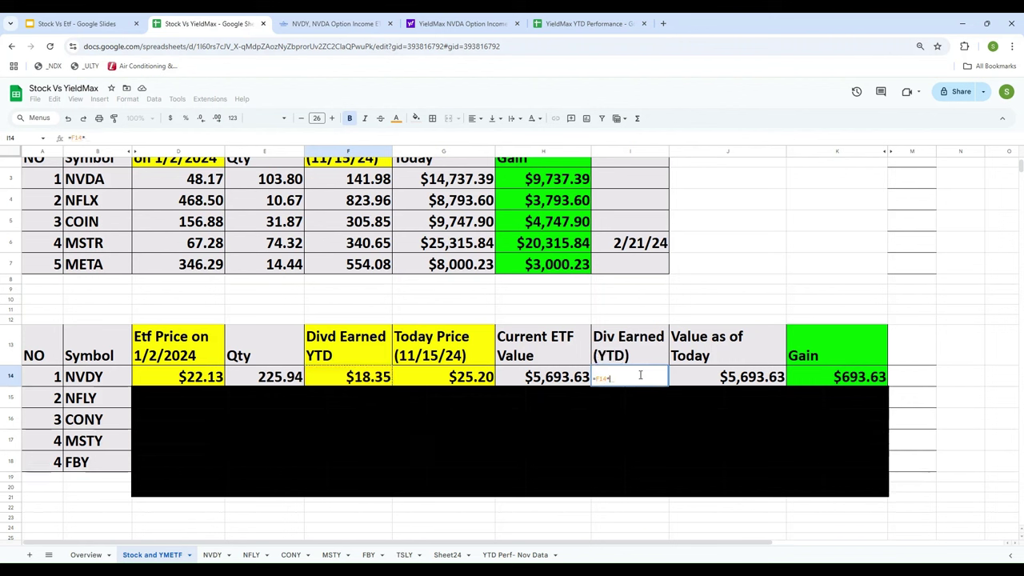
pyautogui.press('Left')
pyautogui.press('Left')
pyautogui.press('Left')
pyautogui.press('Left')
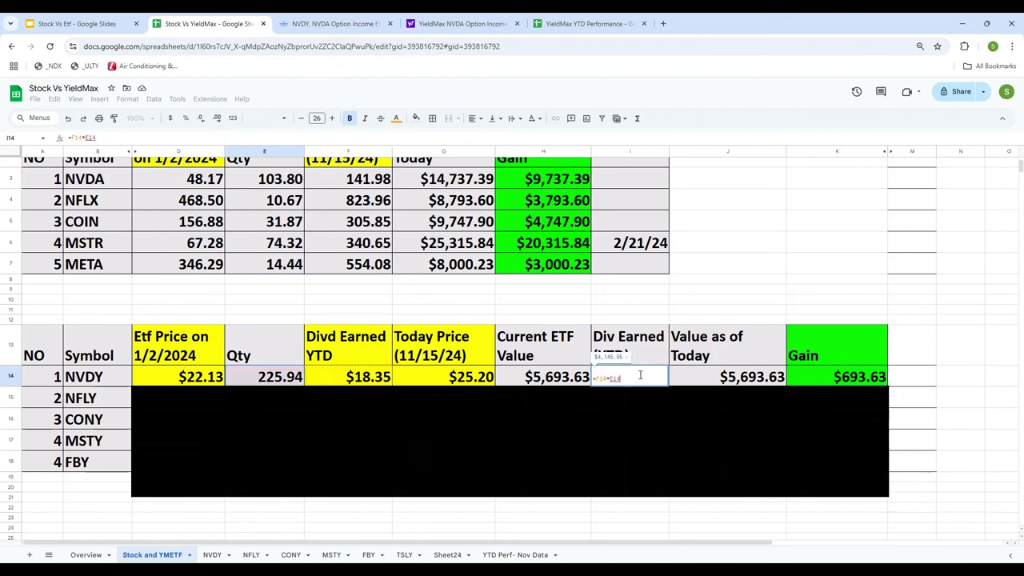
pyautogui.press('Return')
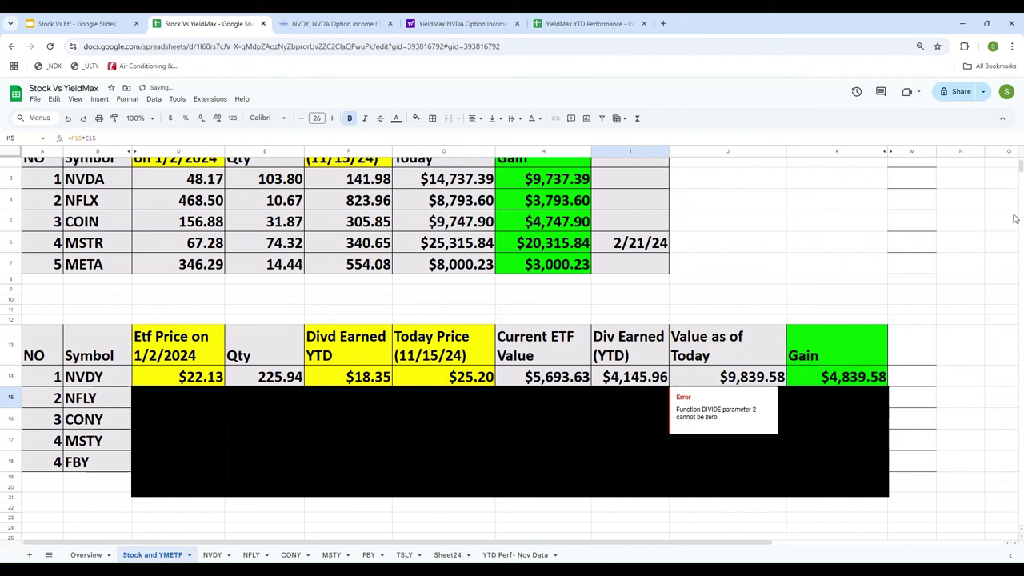
# - Examine NVDY's Current ETF Value and Div Earned (YTD) cells to see how they make up today's value and gain
pyautogui.click(780, 249)
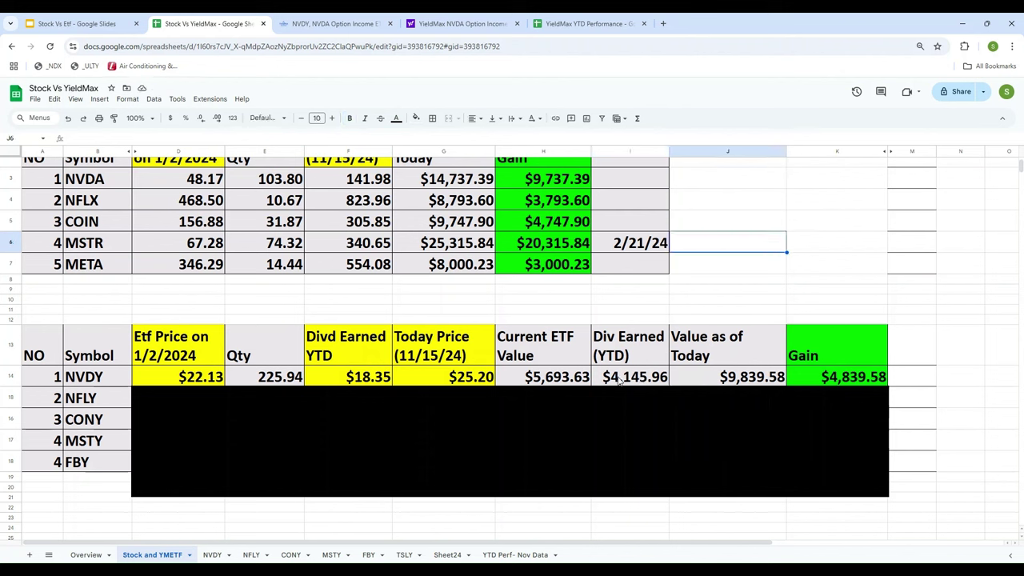
pyautogui.click(534, 382)
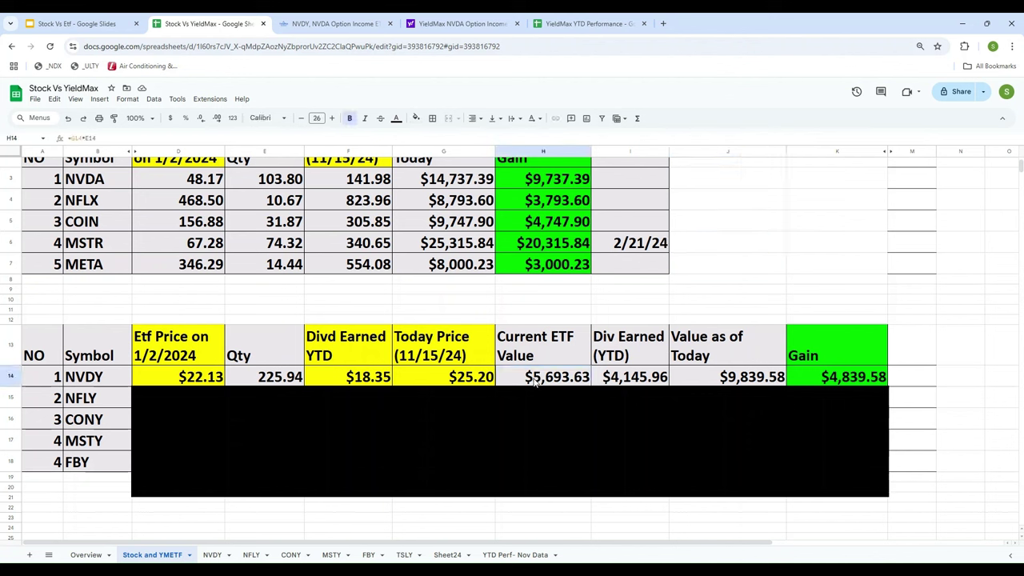
pyautogui.click(618, 384)
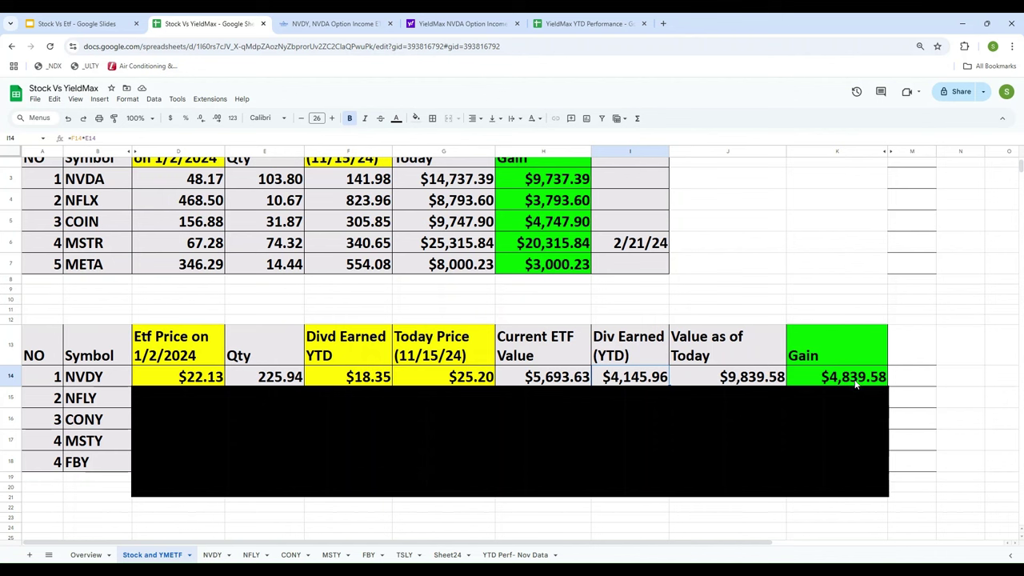
# - Move the black cover shape down one row to reveal the NFLY row, and select NFLY's Today Price (11/15/24) cell
pyautogui.click(396, 426)
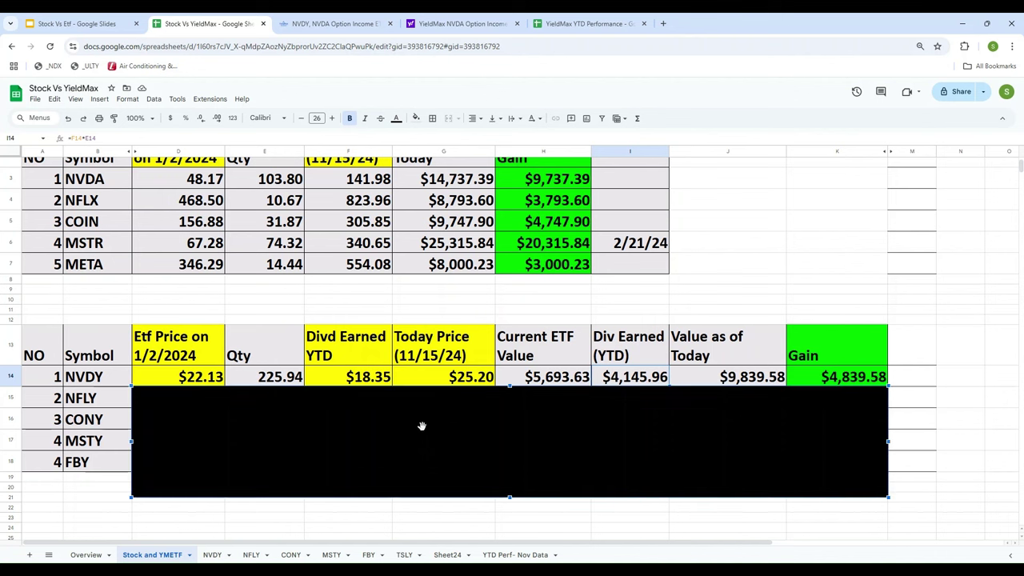
pyautogui.moveTo(423, 426); pyautogui.dragTo(422, 451)
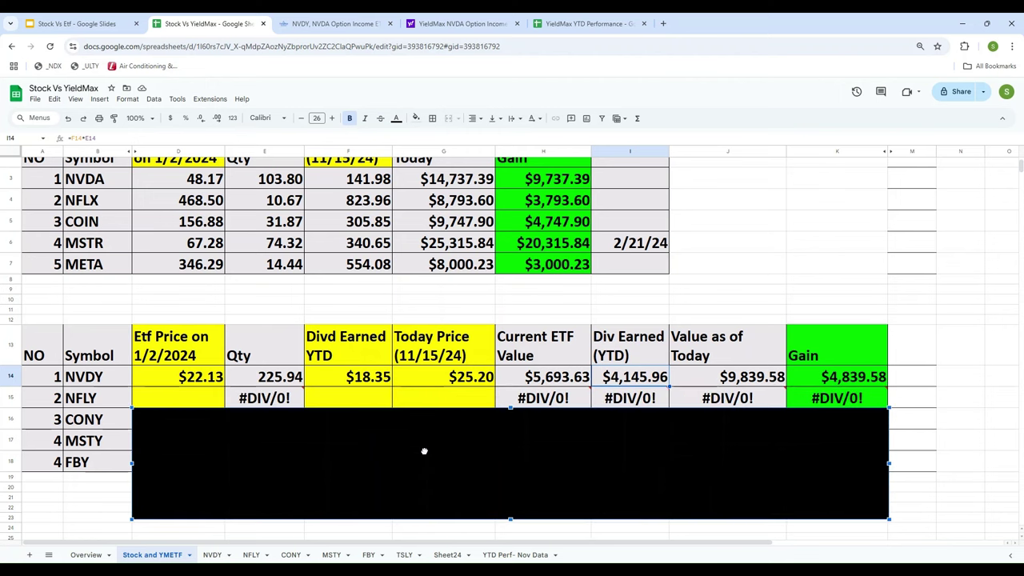
pyautogui.click(171, 401)
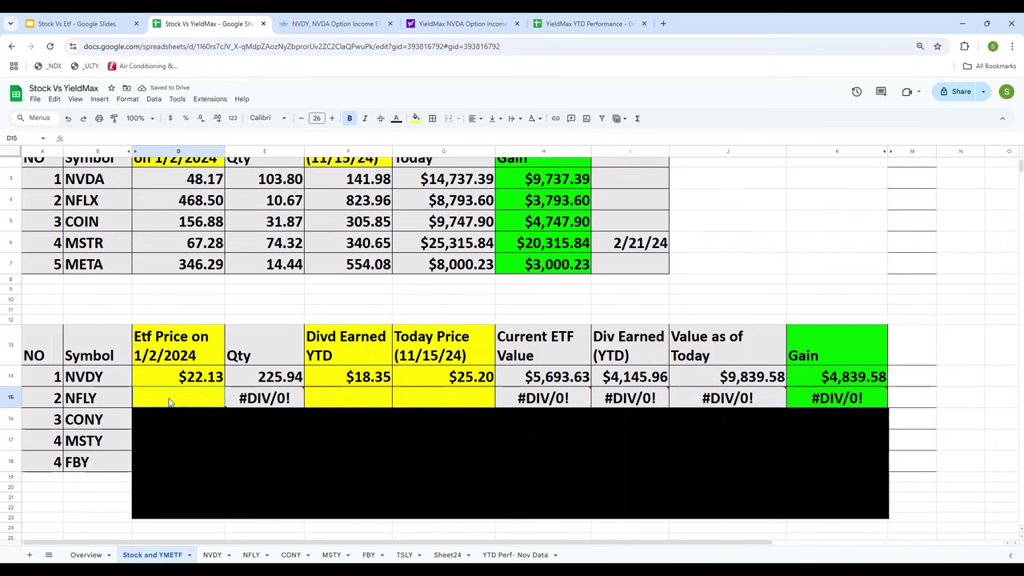
pyautogui.click(434, 398)
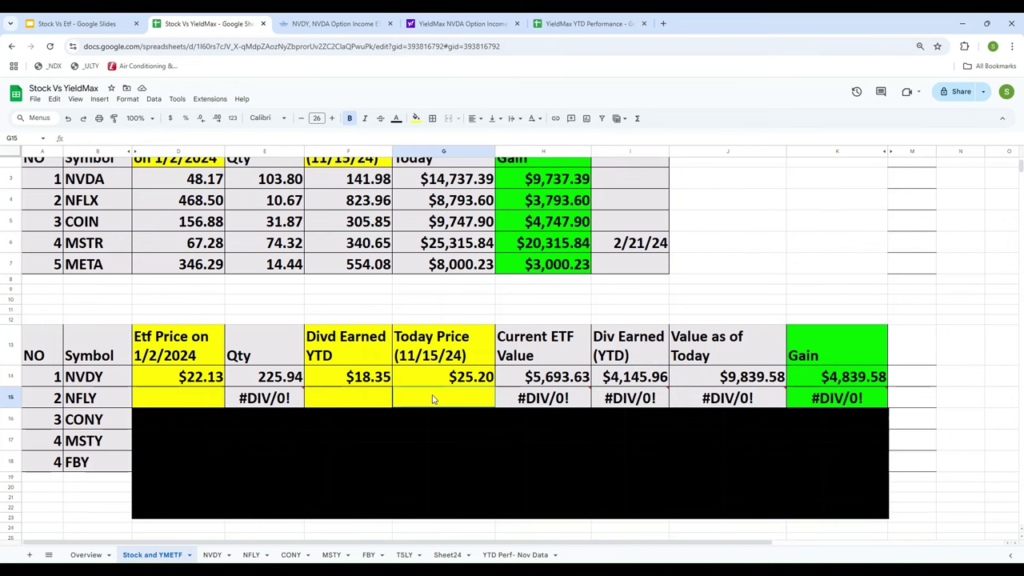
# - Look up NFLY on Yahoo Finance and open its historical price data
pyautogui.click(454, 24)
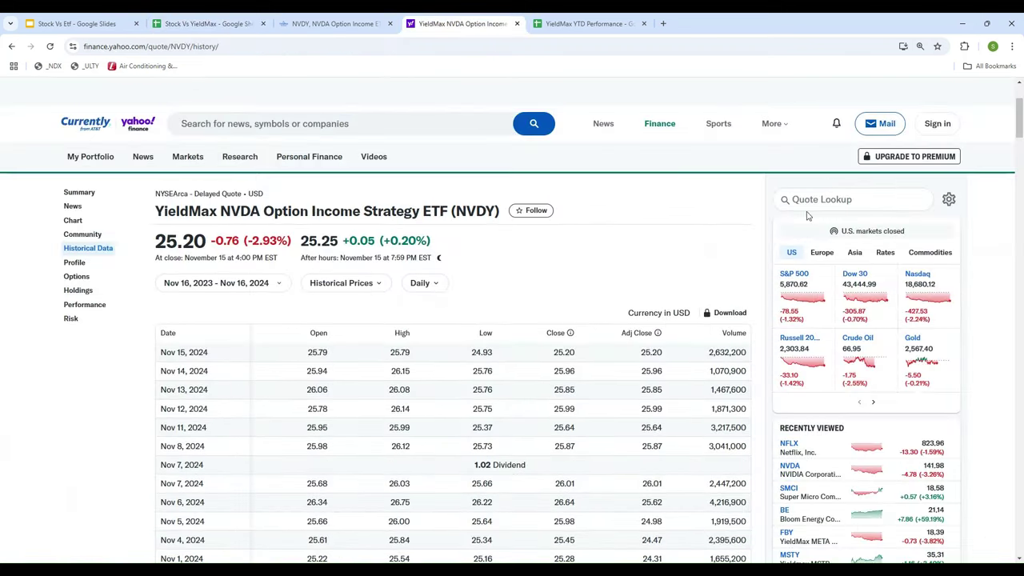
pyautogui.click(807, 206)
pyautogui.write('NFLY')
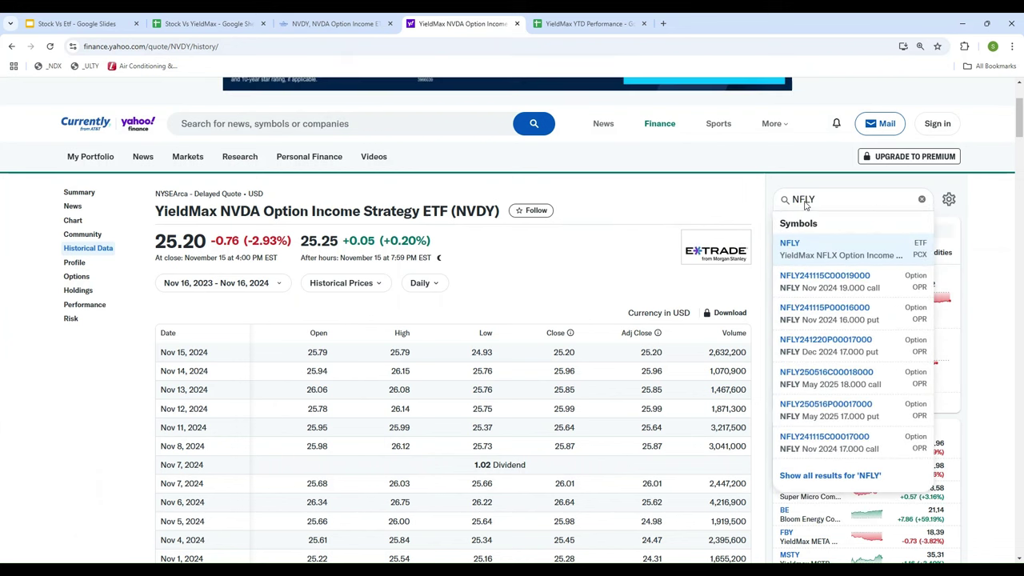
pyautogui.click(805, 250)
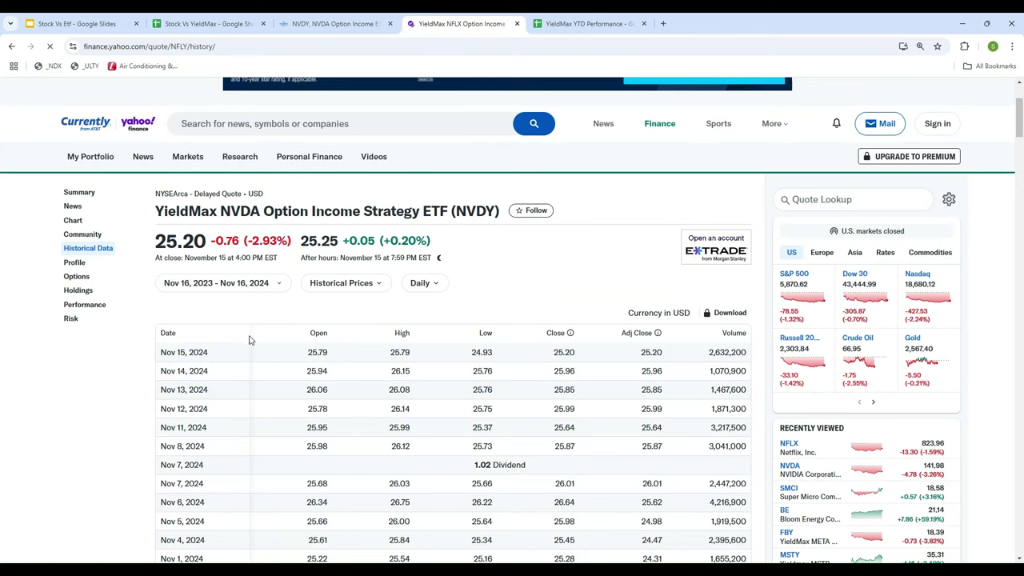
# - Find NFLY's January 2, 2024 closing price in the Yahoo Finance history and enter 17.73 as its Etf Price on 1/2/2024
pyautogui.scroll(-15, 304, 432)
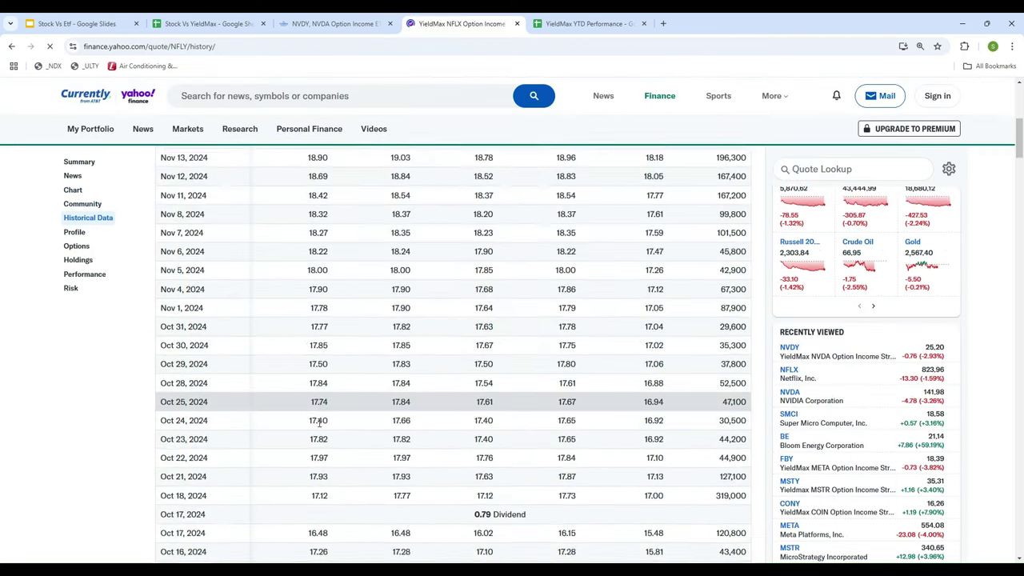
pyautogui.scroll(-20, 398, 439)
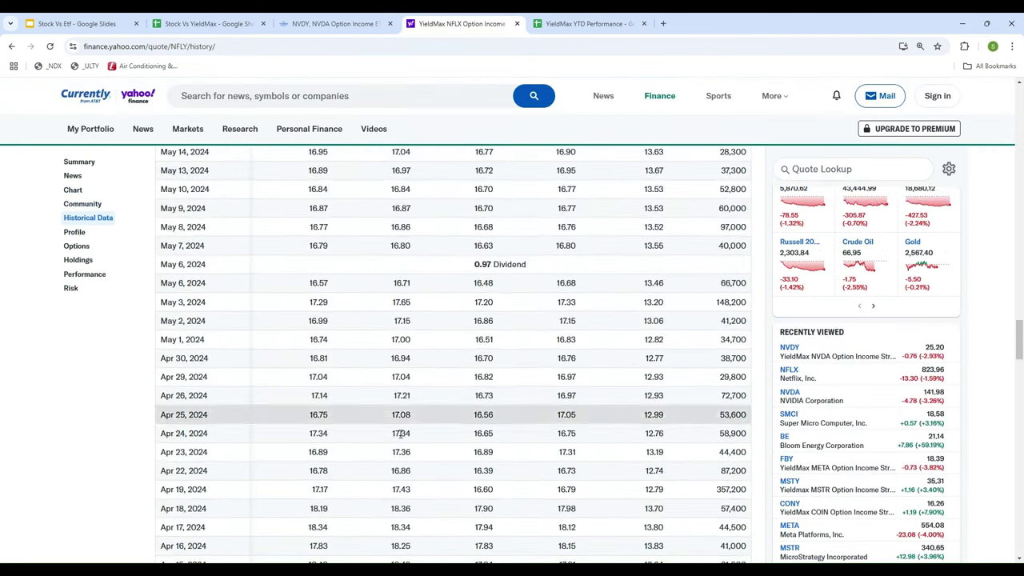
pyautogui.scroll(-5, 407, 452)
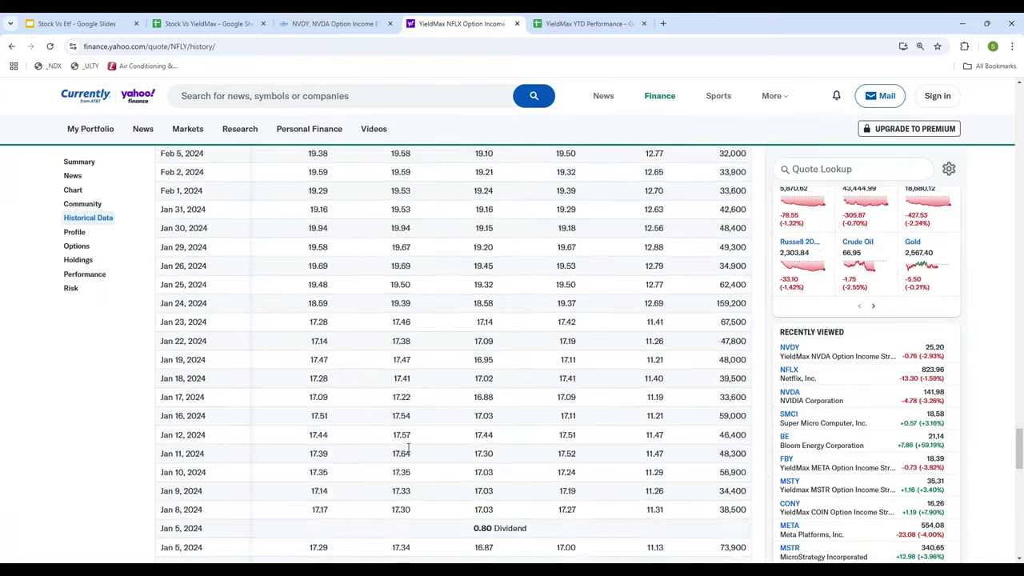
pyautogui.scroll(-2, 91, 457)
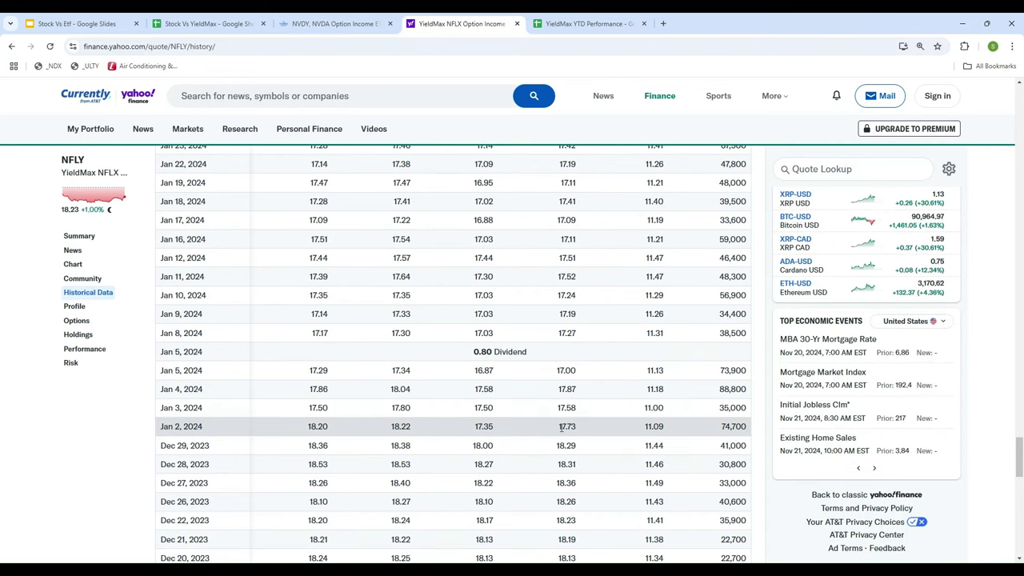
pyautogui.click(180, 24)
pyautogui.click(186, 398)
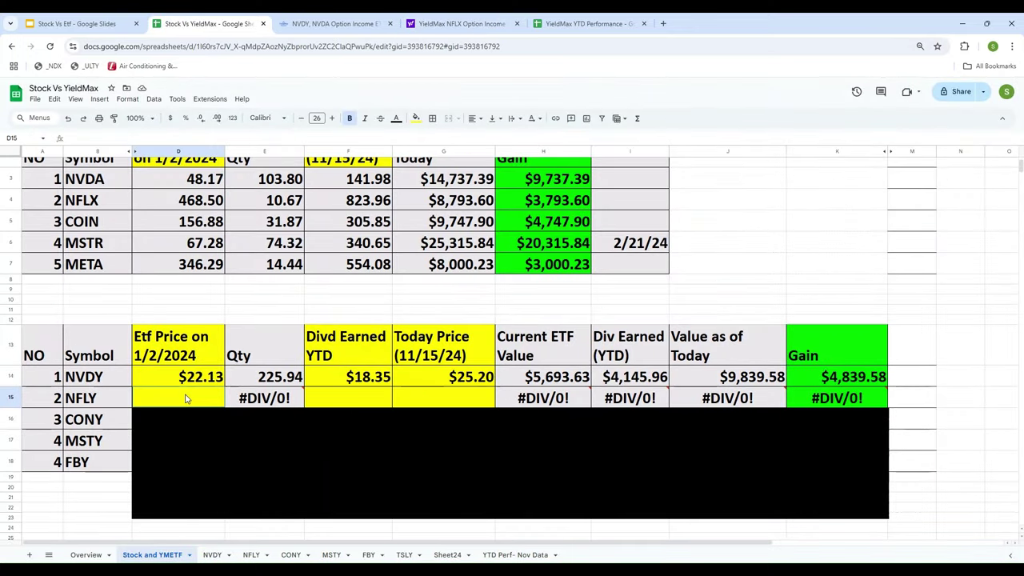
pyautogui.write('17.73')
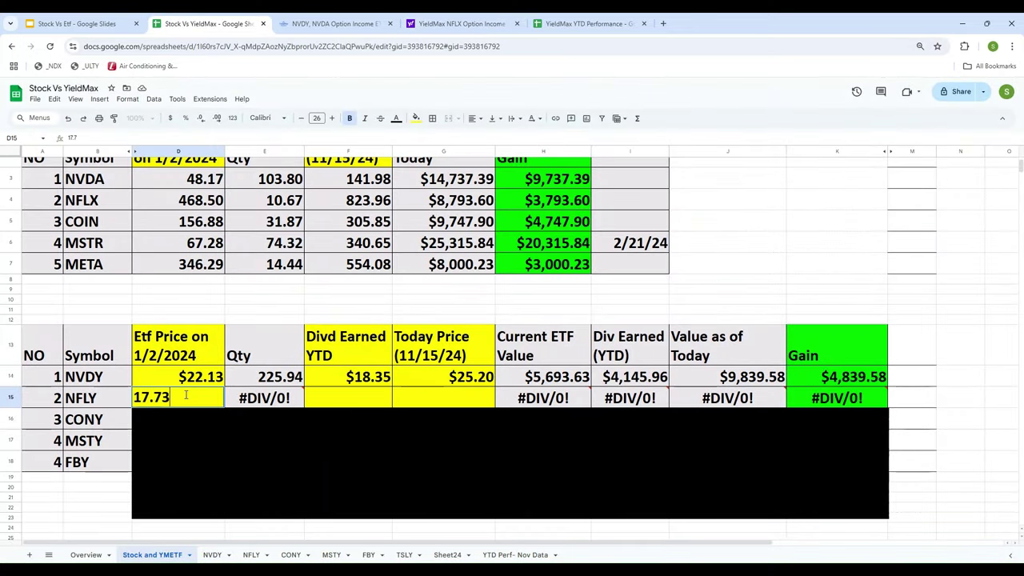
pyautogui.press('Tab')
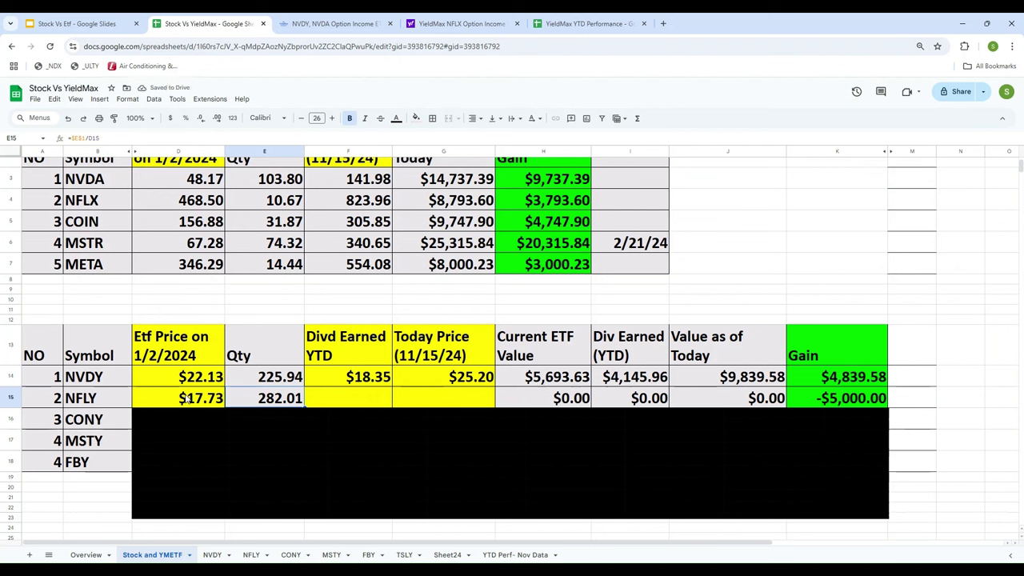
# - Cross-check NFLY's share quantity with =5000/17.73 in the spare cell J6, and clear that cell
pyautogui.click(724, 248)
pyautogui.write('=5')
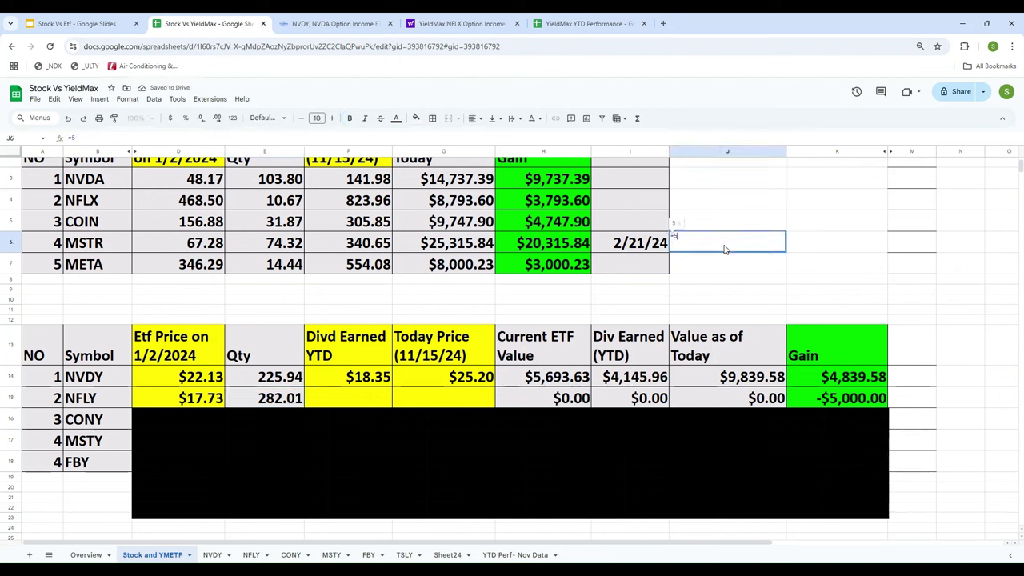
pyautogui.write('000/')
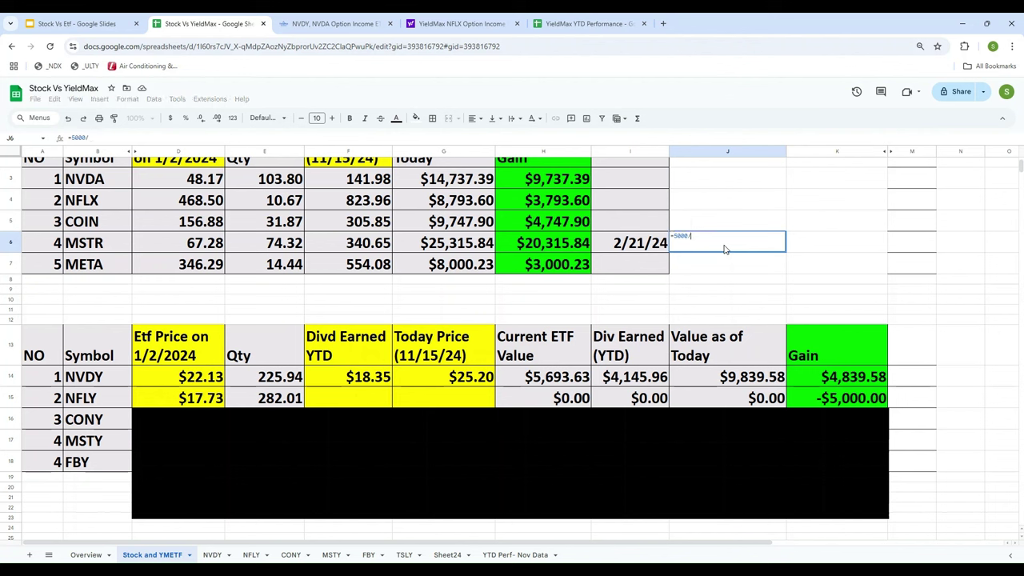
pyautogui.write('17.')
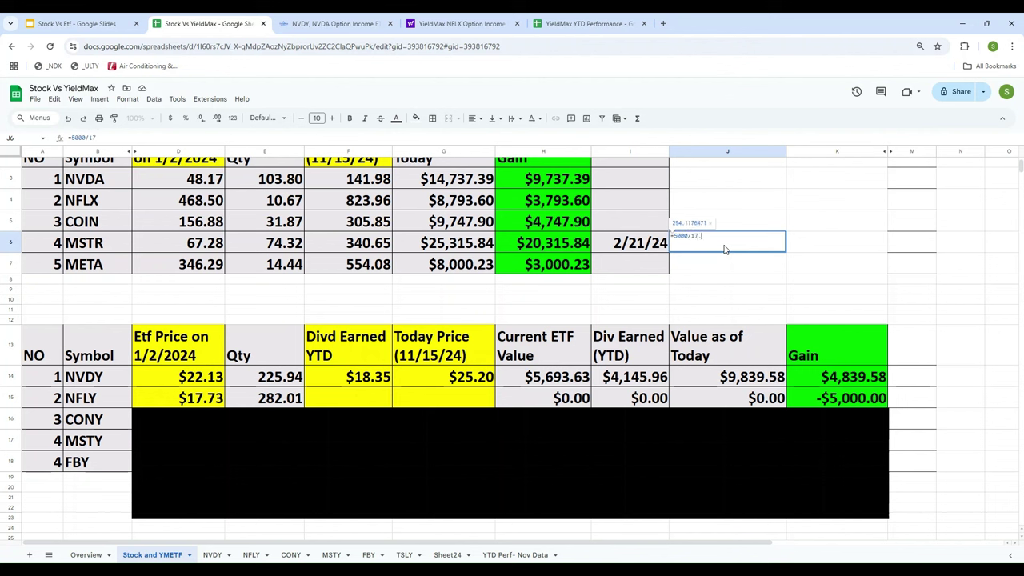
pyautogui.write('73')
pyautogui.press('Return')
pyautogui.click(725, 250)
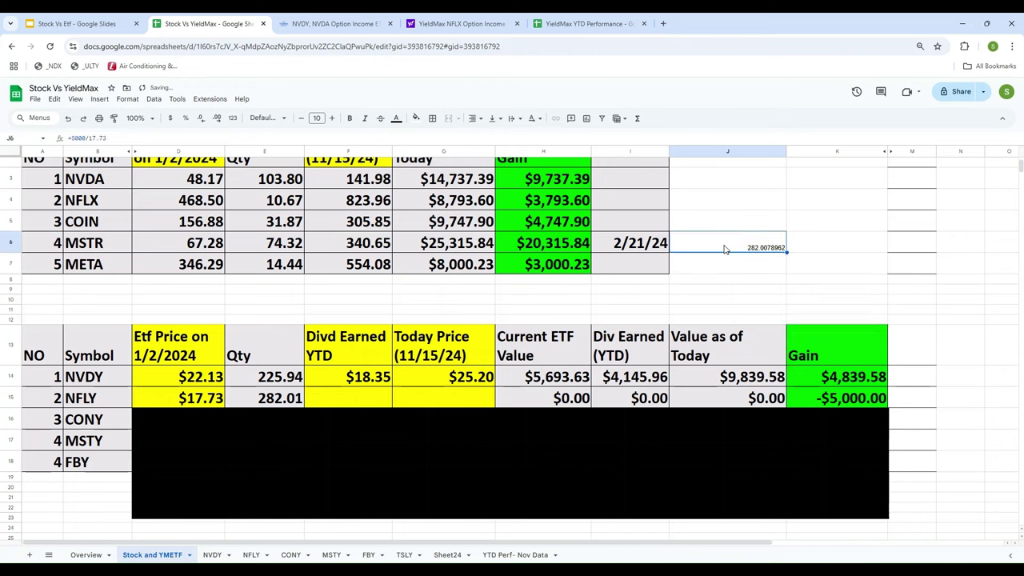
pyautogui.press('BackSpace')
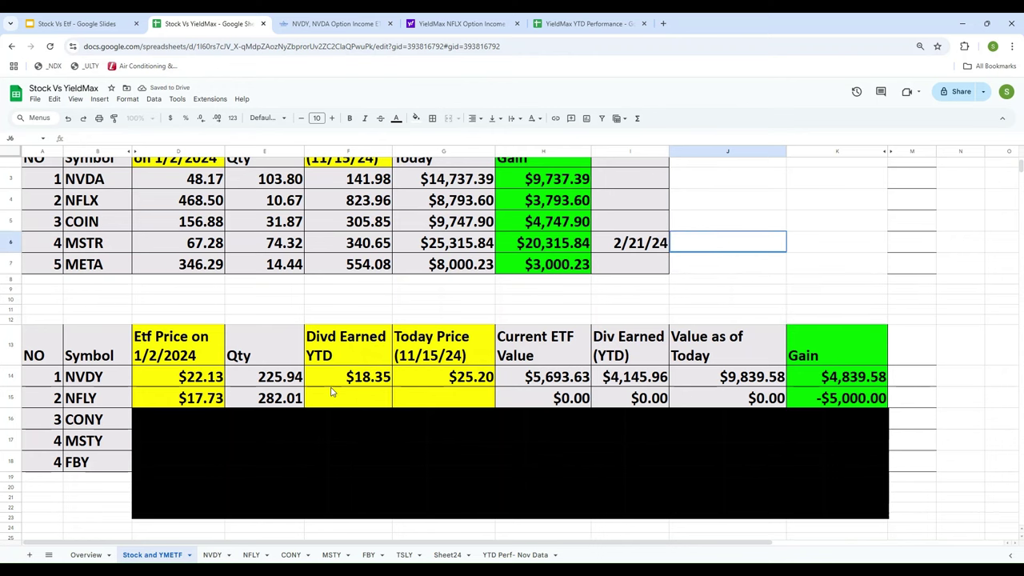
# - Look up NFLY's latest closing price on Yahoo Finance and enter 18.05 as its Today Price (11/15/24) in G15
pyautogui.click(442, 396)
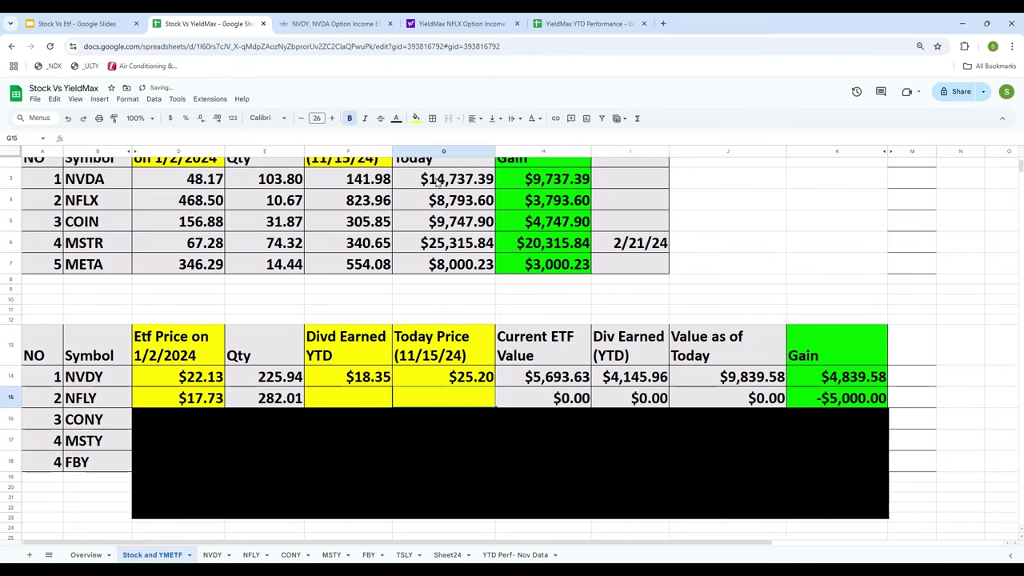
pyautogui.click(420, 23)
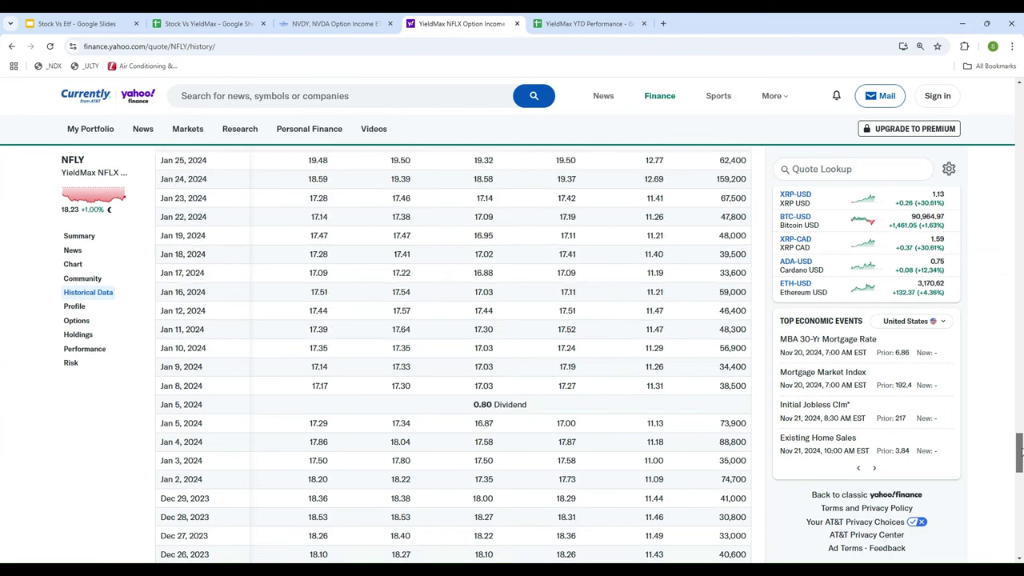
pyautogui.moveTo(1018, 458); pyautogui.dragTo(1018, 90)
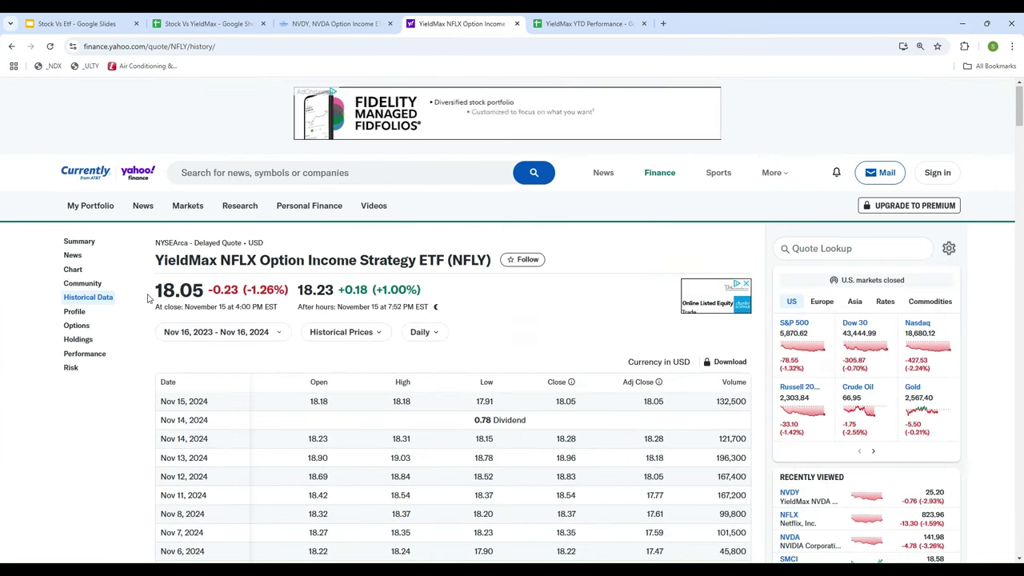
pyautogui.click(207, 23)
pyautogui.write('18.05')
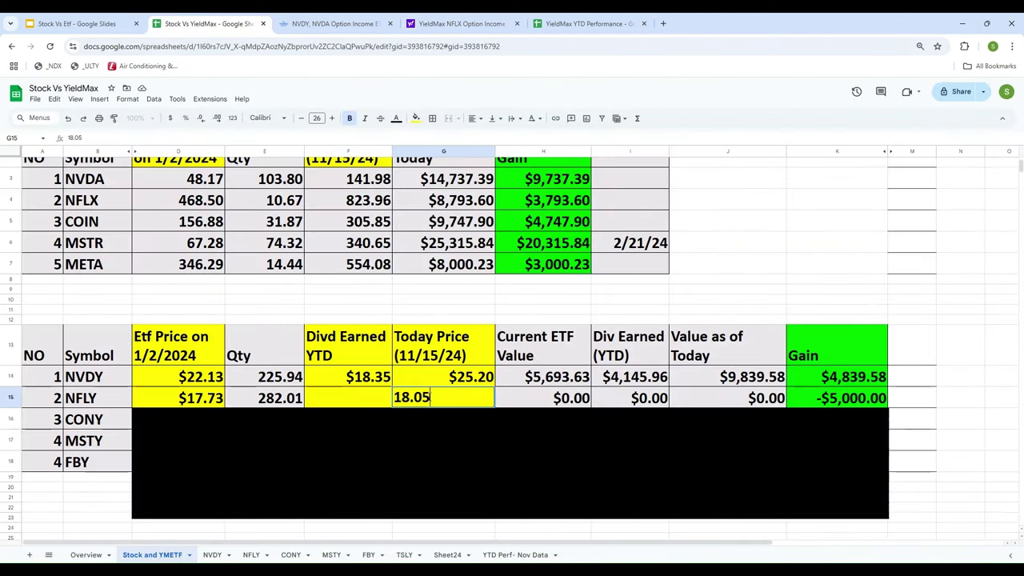
pyautogui.press('Tab')
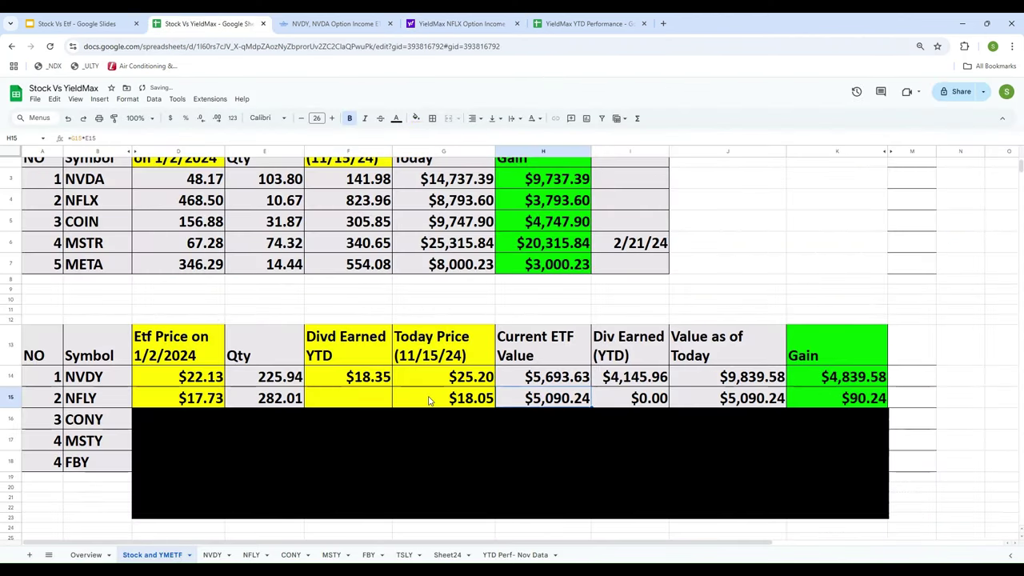
pyautogui.press('Left')
pyautogui.press('Left')
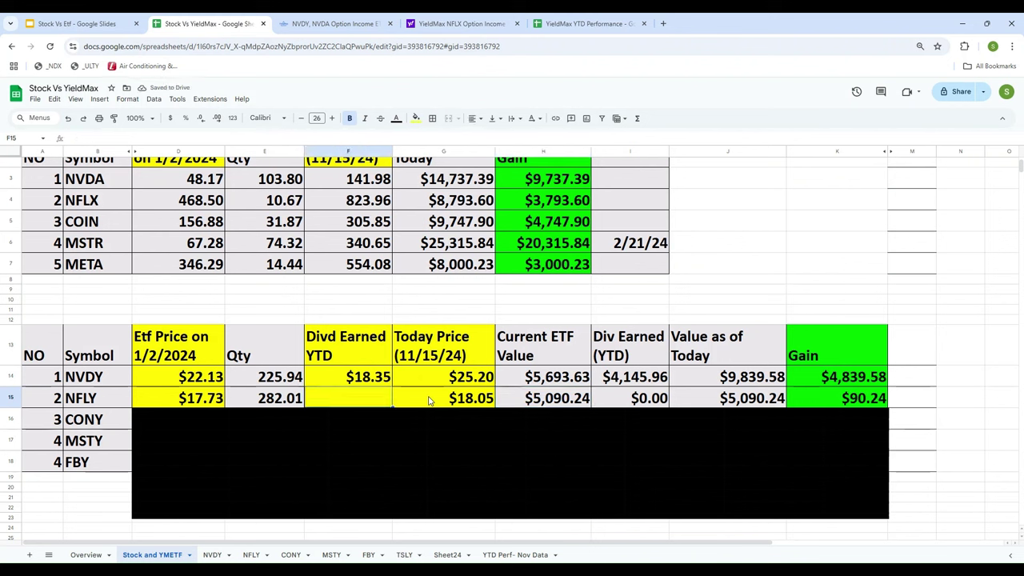
pyautogui.click(429, 400)
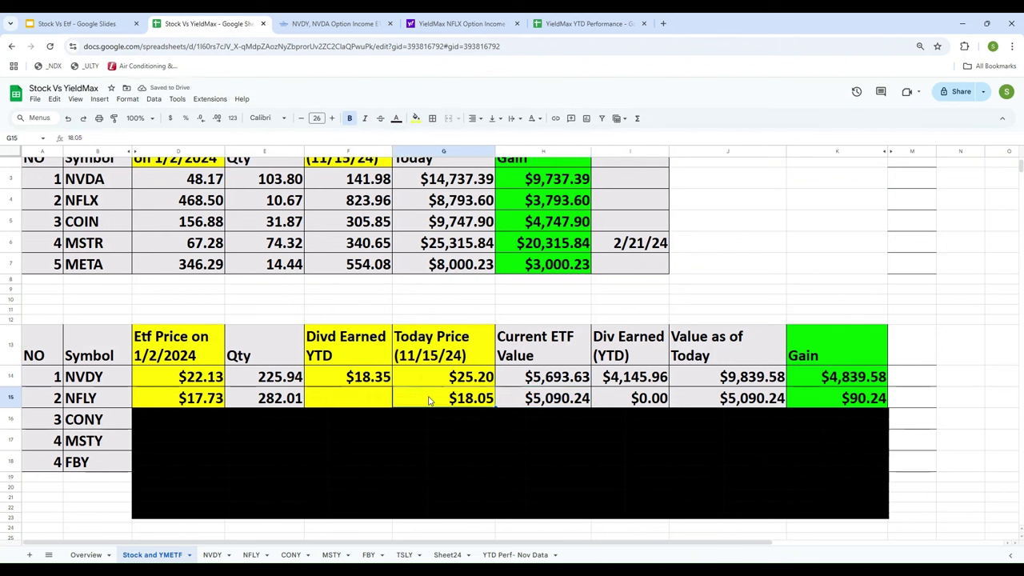
# - Open the NFLY fund page on the YieldMax ETFs website and bring its Distribution Details table into view
pyautogui.click(429, 25)
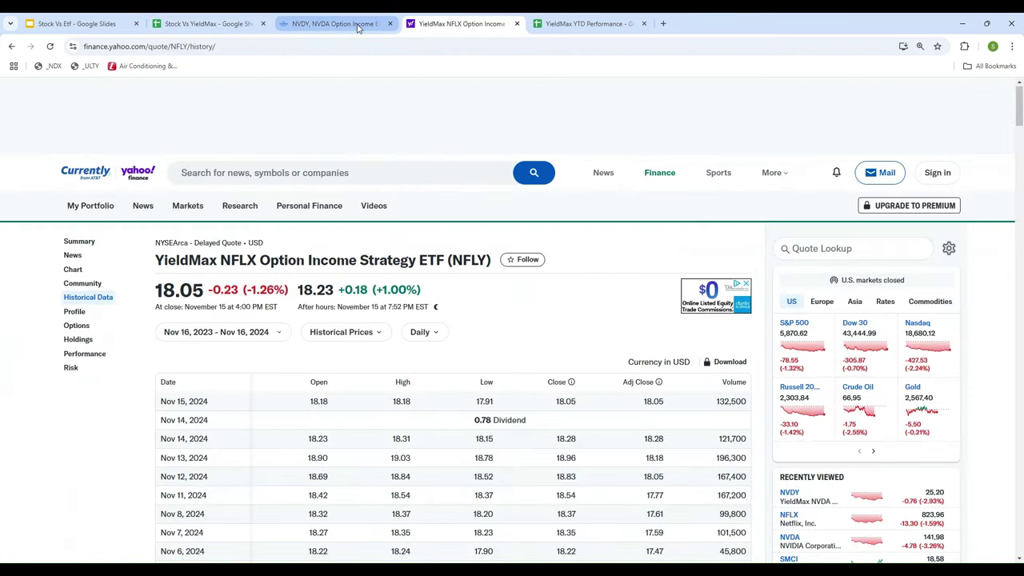
pyautogui.click(330, 24)
pyautogui.scroll(5, 312, 170)
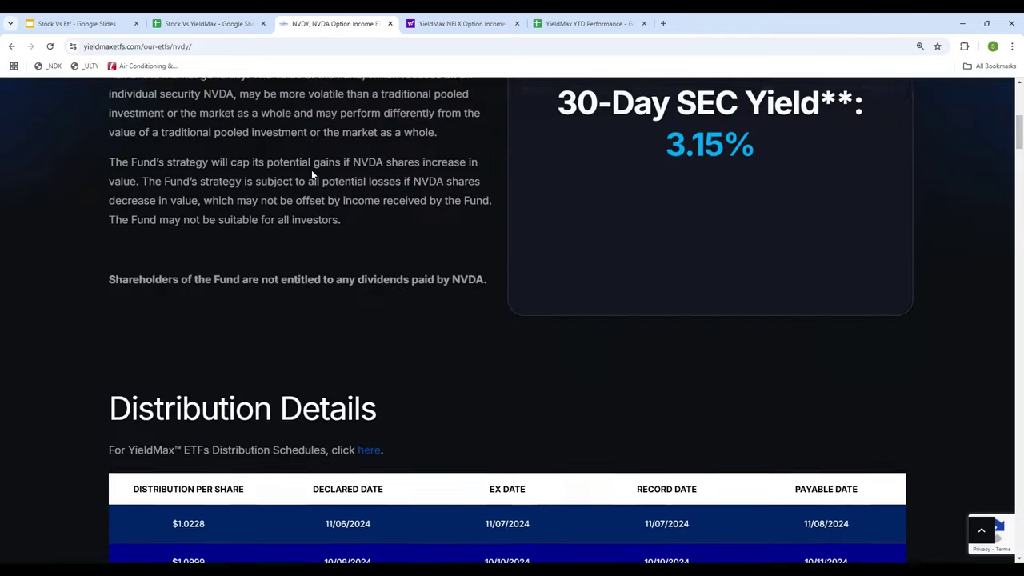
pyautogui.press('F5')
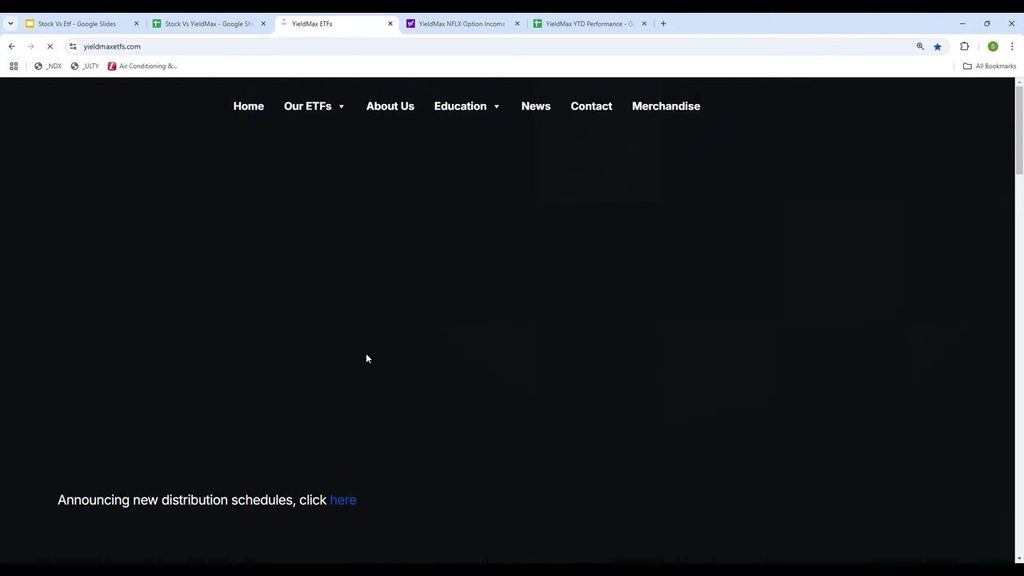
pyautogui.scroll(-4, 383, 376)
pyautogui.scroll(-4, 382, 382)
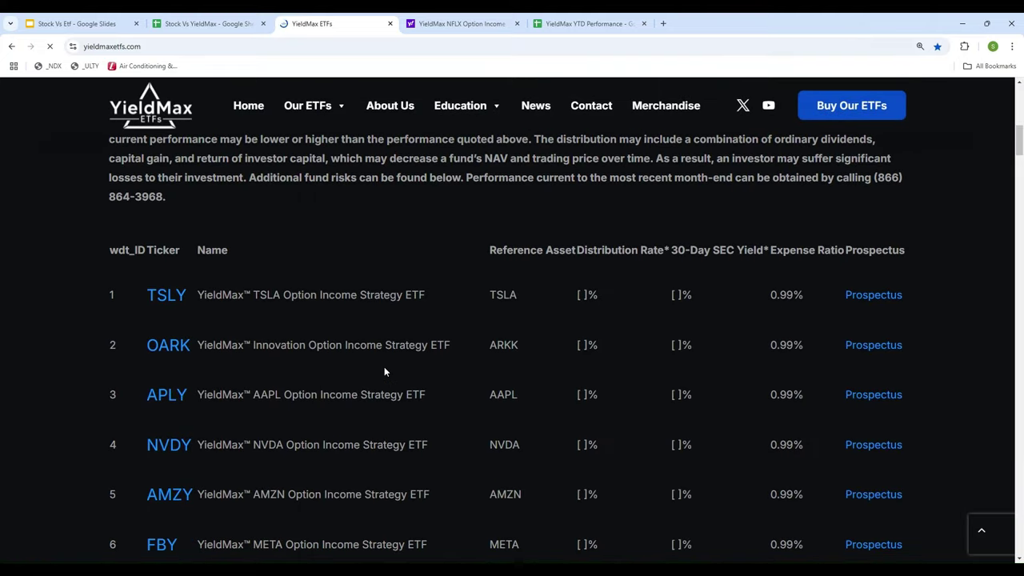
pyautogui.scroll(-2, 362, 300)
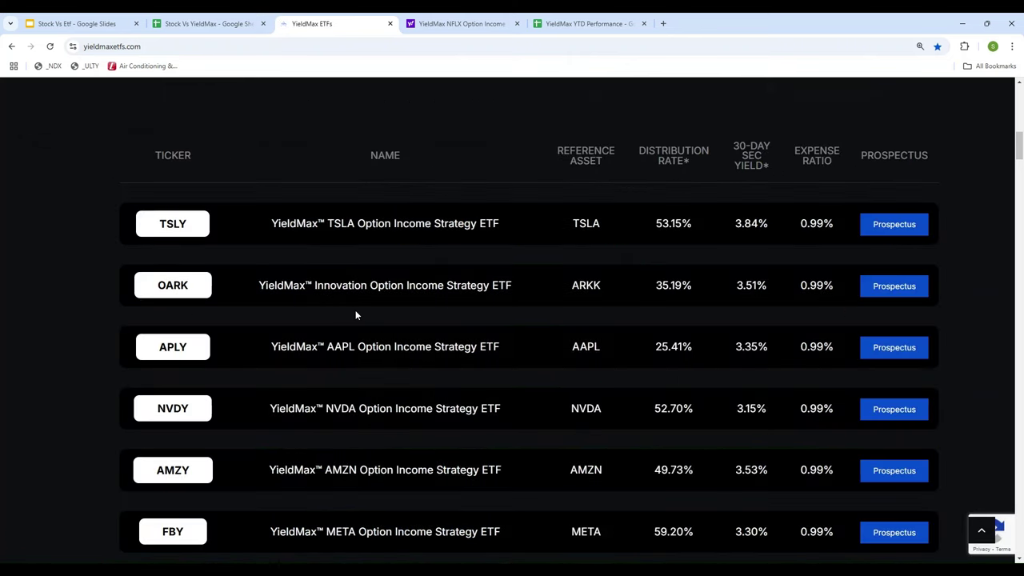
pyautogui.scroll(-2, 357, 315)
pyautogui.scroll(-2, 320, 352)
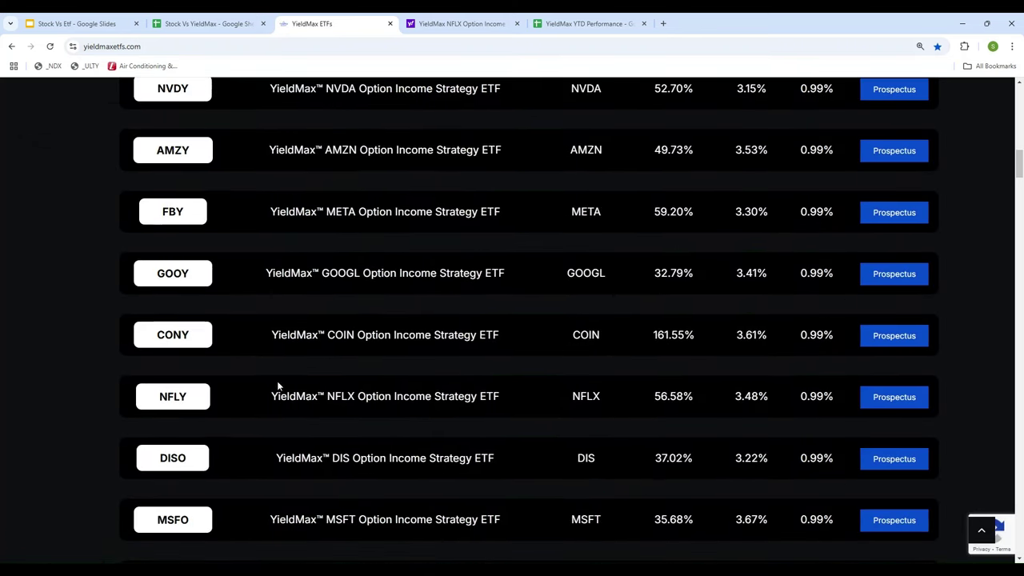
pyautogui.click(153, 390)
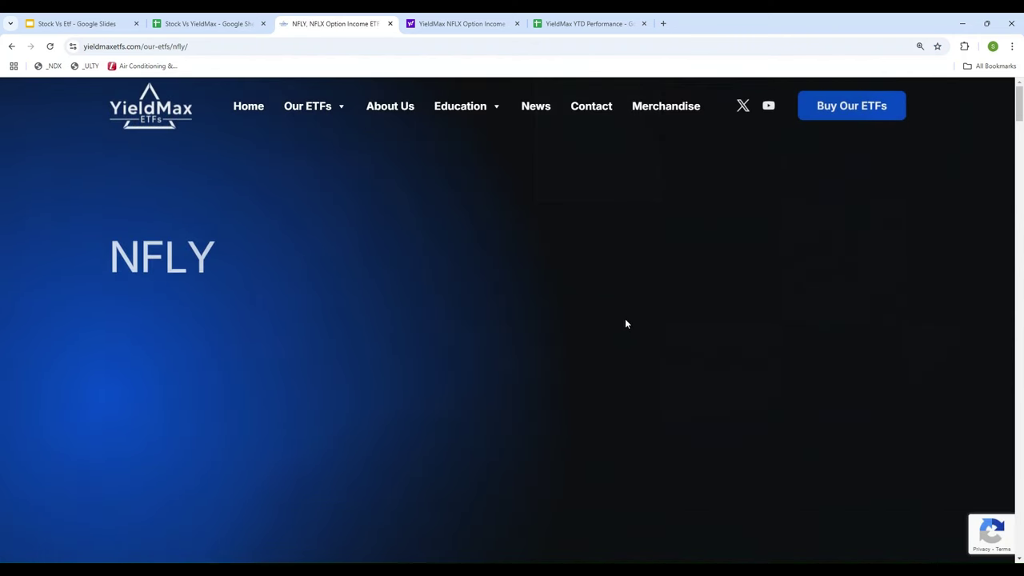
pyautogui.scroll(-8, 636, 291)
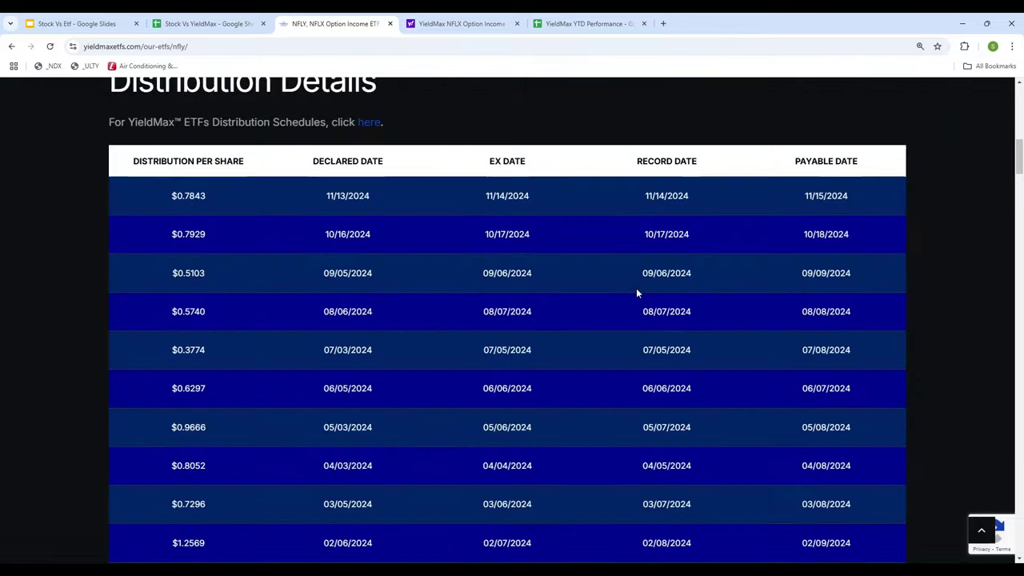
pyautogui.scroll(-1, 638, 294)
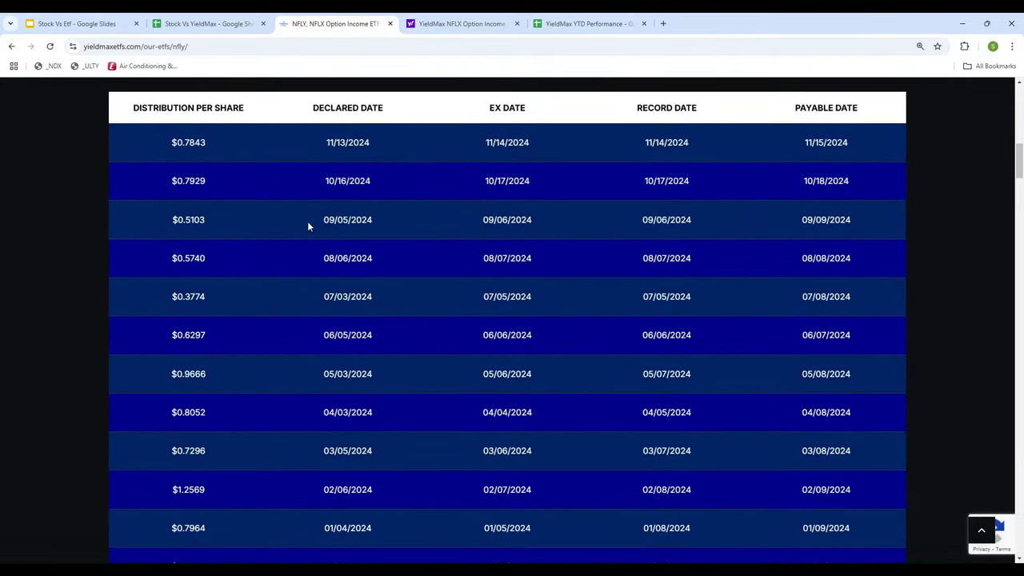
# - Copy NFLY's distribution table from the header through the 01/04/2024 declaration and paste it into Sheet24 starting at D58
pyautogui.moveTo(122, 104); pyautogui.dragTo(844, 531)
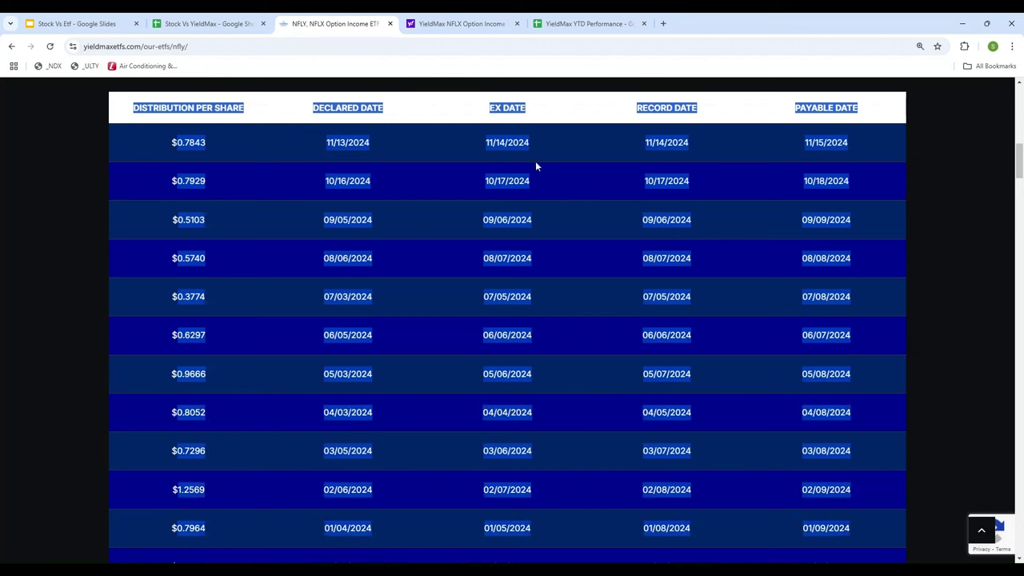
pyautogui.click(218, 24)
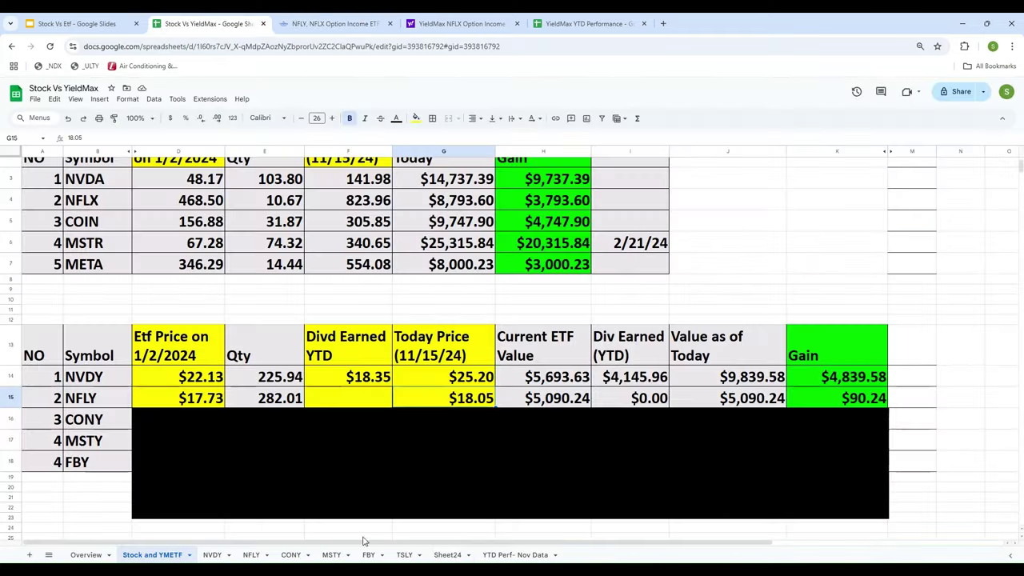
pyautogui.click(442, 554)
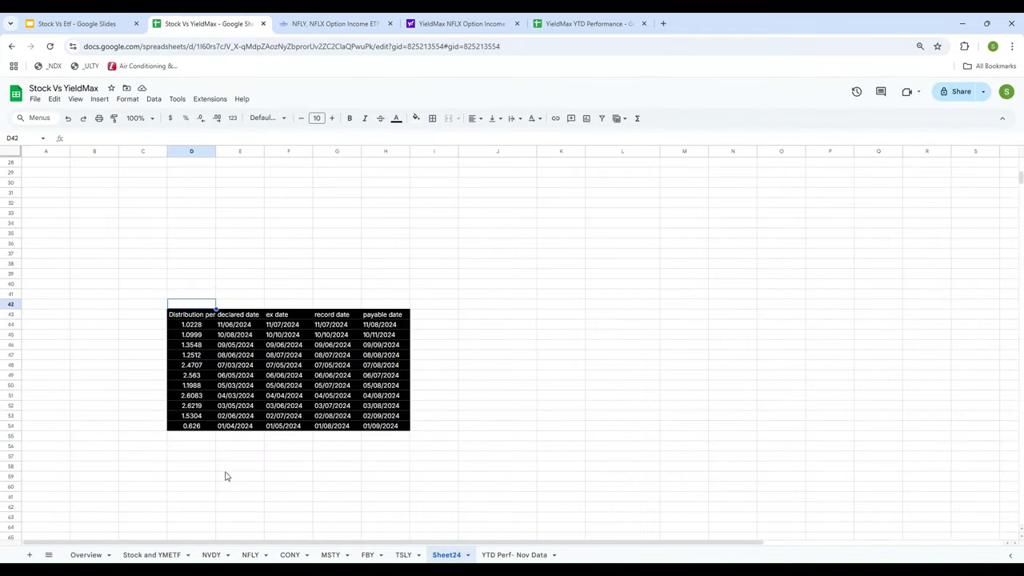
pyautogui.click(191, 469)
pyautogui.write('Distribution per Share\tdeclared date\tex date\trecord date\tpayable date 0.7843\t11/13/2024\t11/14/2024\t11/14/2024\t11/15/2024 0.7929\t10/16/2024\t10/17/2024\t10/17/2024\t10/18/2024 0.5103\t09/05/2024\t09/06/2024\t09/06/2024\t09/09/2024 0.574\t08/06/2024\t08/07/2024\t08/07/2024\t08/08/2024 0.3774\t07/03/2024\t07/05/2024\t07/05/2024\t07/08/2024 0.6297\t06/05/2024\t06/06/2024\t06/06/2024\t06/07/2024 0.9666\t05/03/2024\t05/06/2024\t05/07/2024\t05/08/2024 0.8052\t04/03/2024\t04/04/2024\t04/05/2024\t04/08/2024 0.7296\t03/05/2024\t03/06/2024\t03/07/2024\t03/08/2024 1.2569\t02/06/2024\t02/07/2024\t02/08/2024\t02/09/2024 0.7964\t01/04/2024\t01/05/2024\t01/08/2024\t01/09/2024')
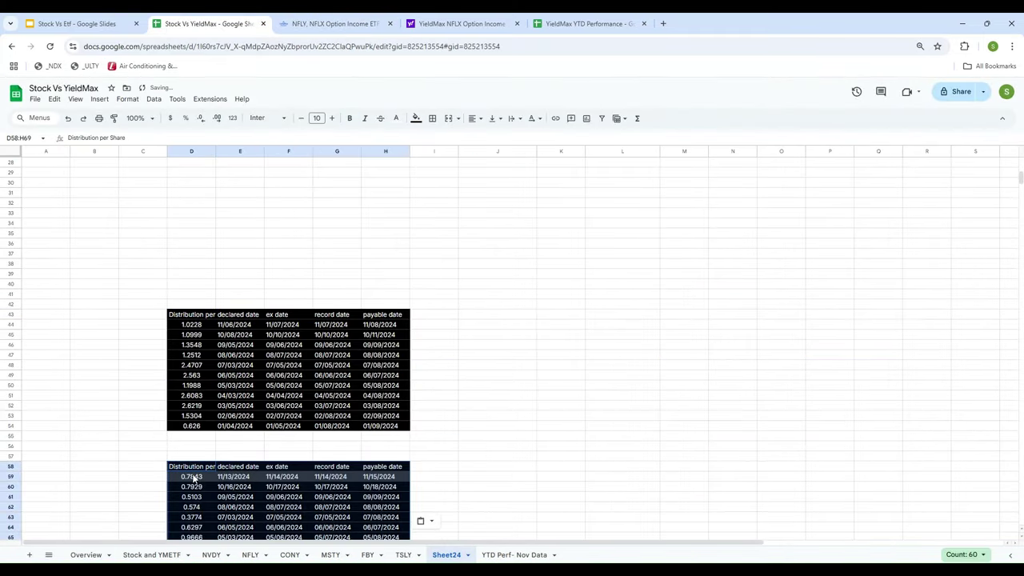
pyautogui.scroll(-3, 578, 377)
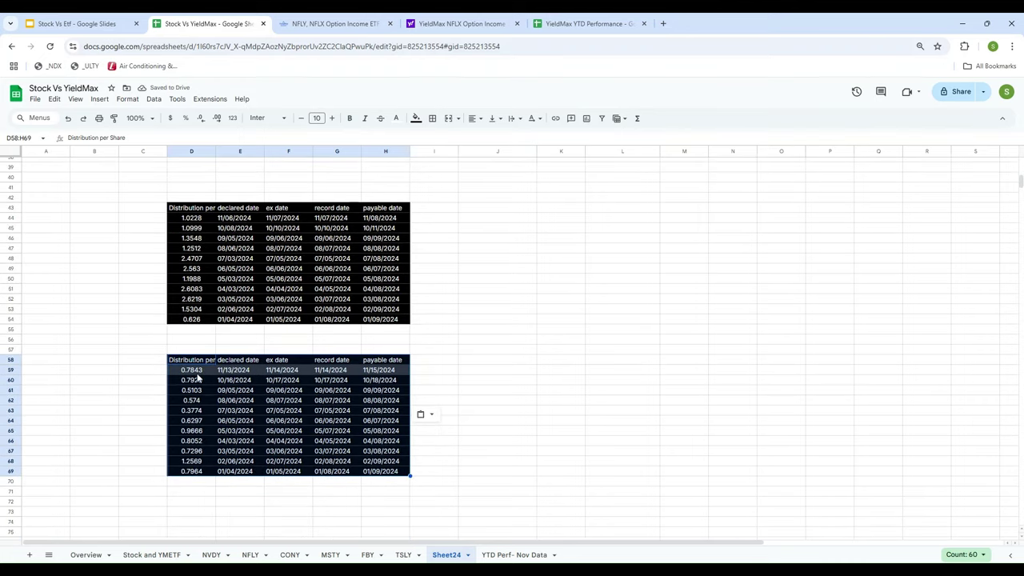
# - Sum NFLY's 2024 distributions in D59:D69 of Sheet24 and enter 8.2233 as its Divd Earned YTD in F15 of Stock and YMETF
pyautogui.moveTo(193, 372); pyautogui.dragTo(199, 475)
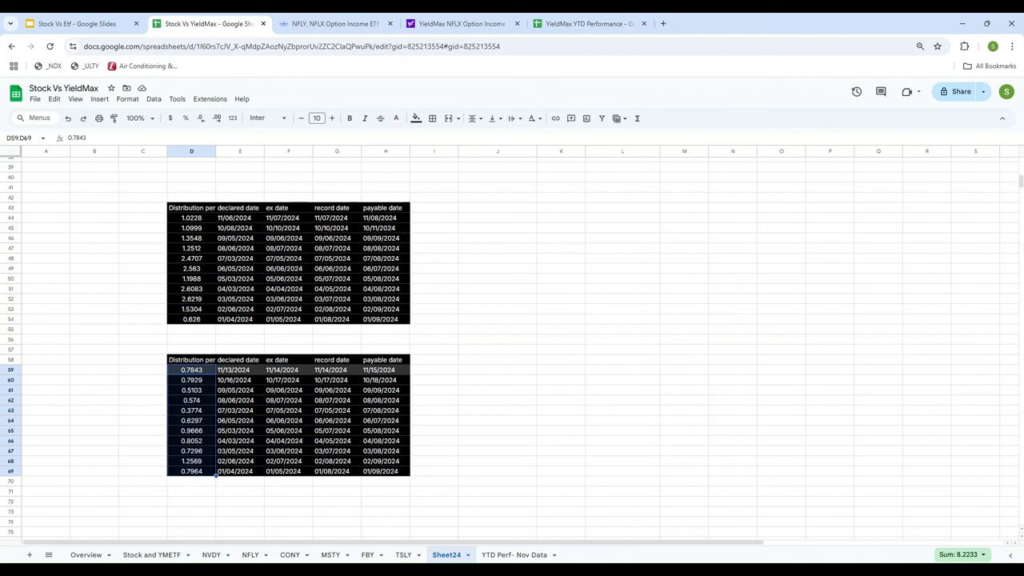
pyautogui.click(162, 555)
pyautogui.click(362, 399)
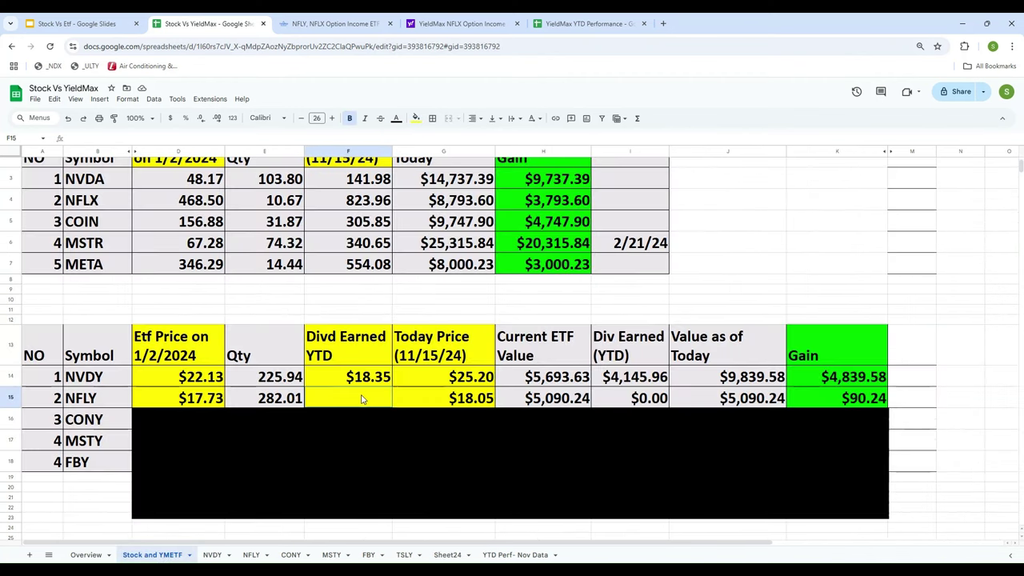
pyautogui.write('8.2233')
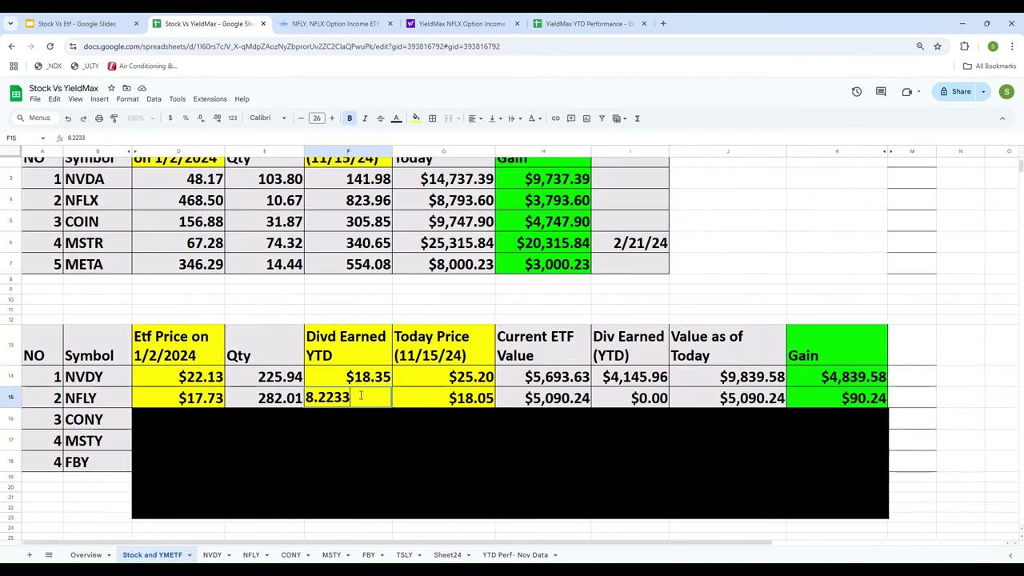
pyautogui.press('Return')
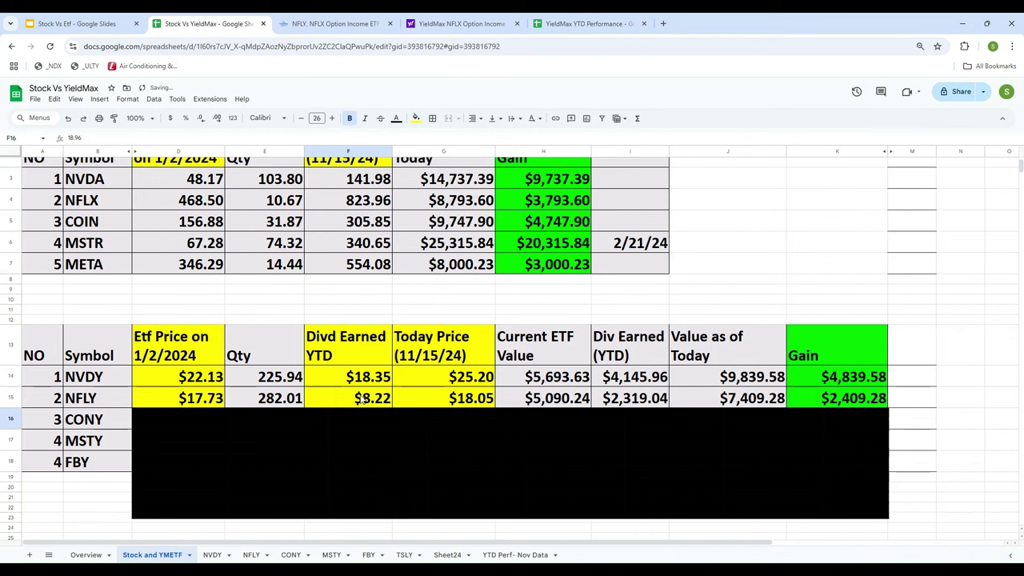
# - Re-enter NFLY's Current ETF Value in H15 as today's price times quantity, =G15*E15
pyautogui.press('Up')
pyautogui.press('Right')
pyautogui.press('Right')
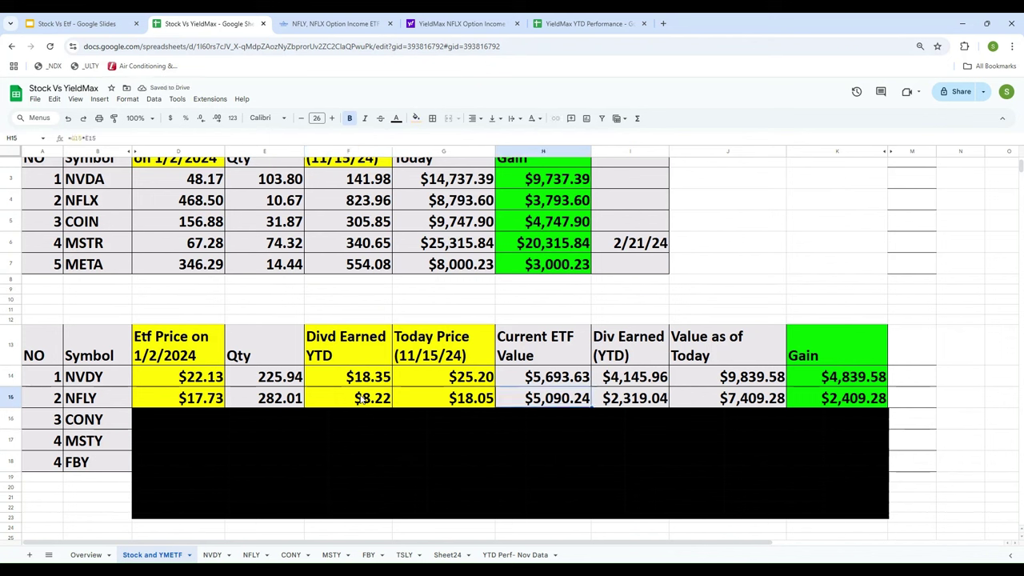
pyautogui.write('=')
pyautogui.press('Left')
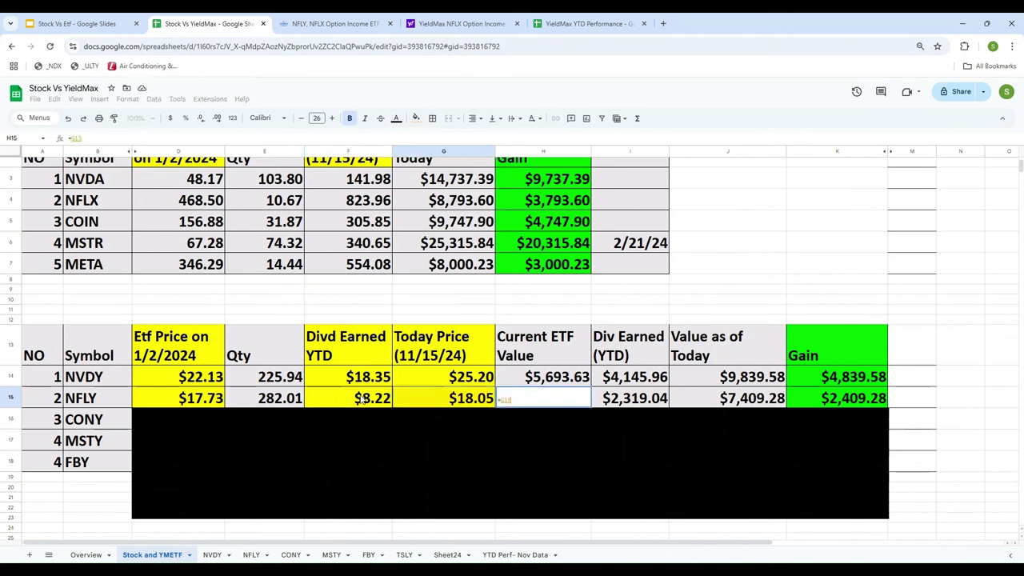
pyautogui.write('*')
pyautogui.press('Left')
pyautogui.press('Left')
pyautogui.press('Left')
pyautogui.press('Return')
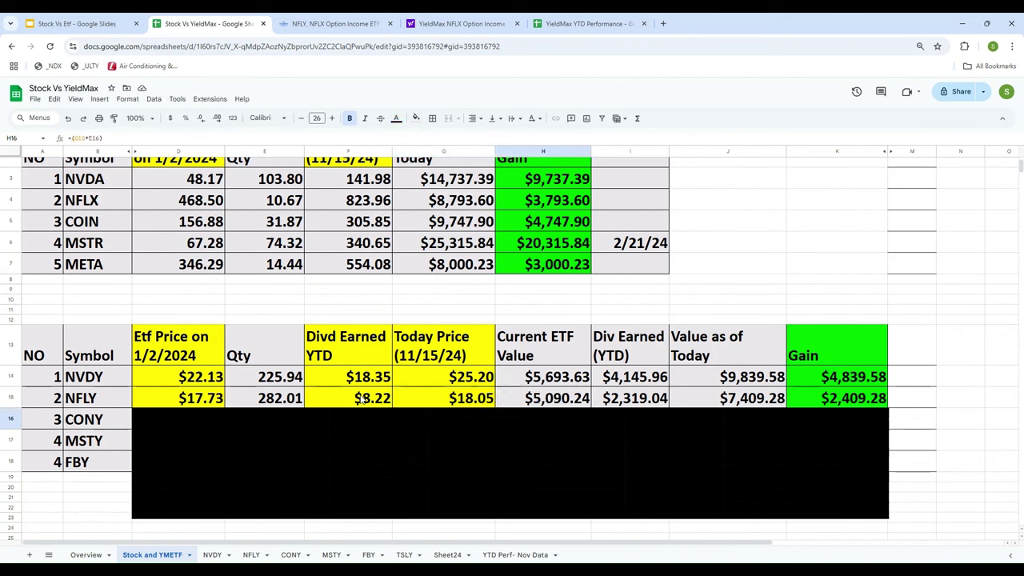
# - Re-enter NFLY's Div Earned (YTD) in I15 as dividends per share times quantity, =F15*E15
pyautogui.press('Up')
pyautogui.press('Right')
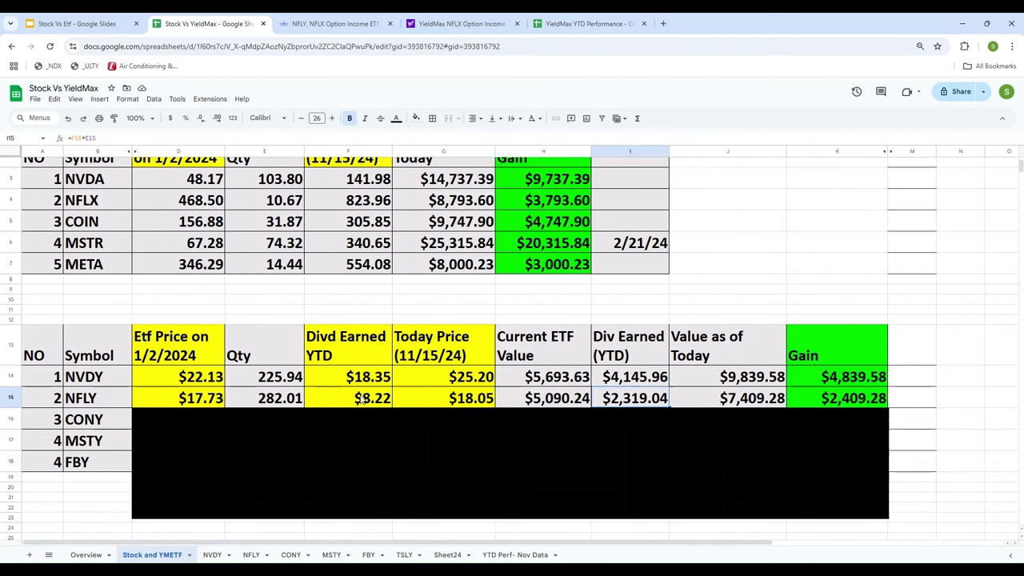
pyautogui.write('=')
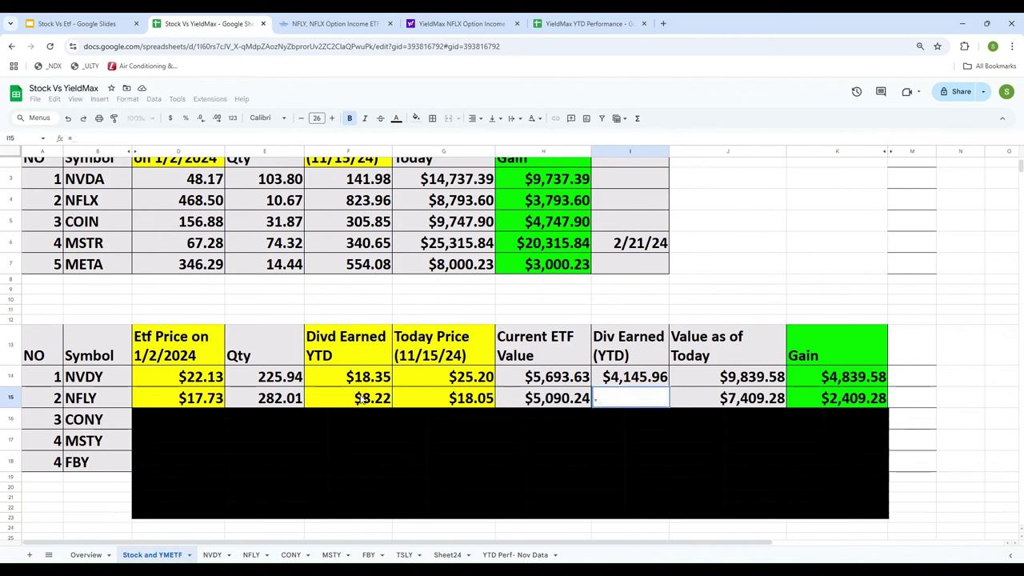
pyautogui.press('Left')
pyautogui.press('Left')
pyautogui.press('Left')
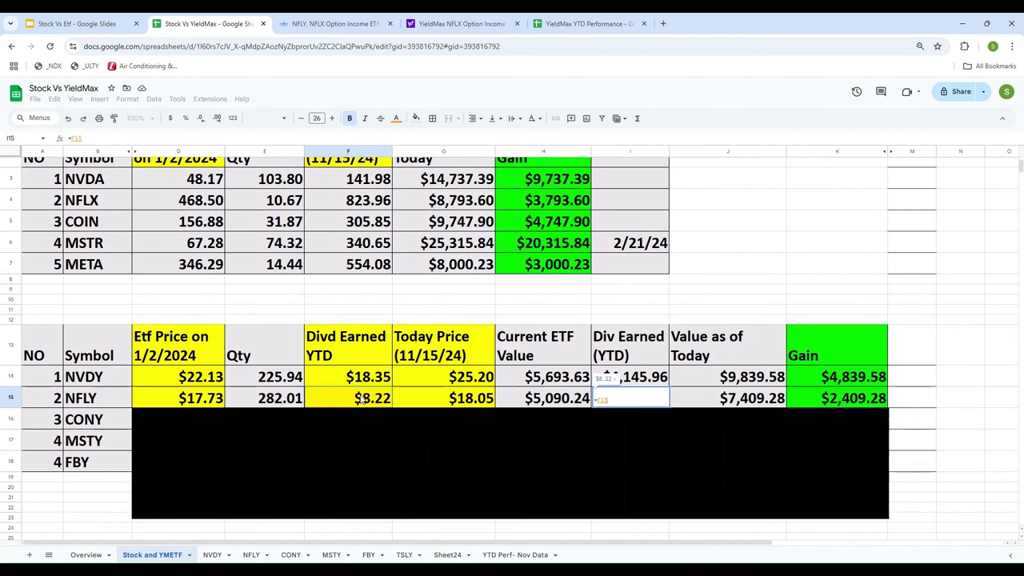
pyautogui.write('*')
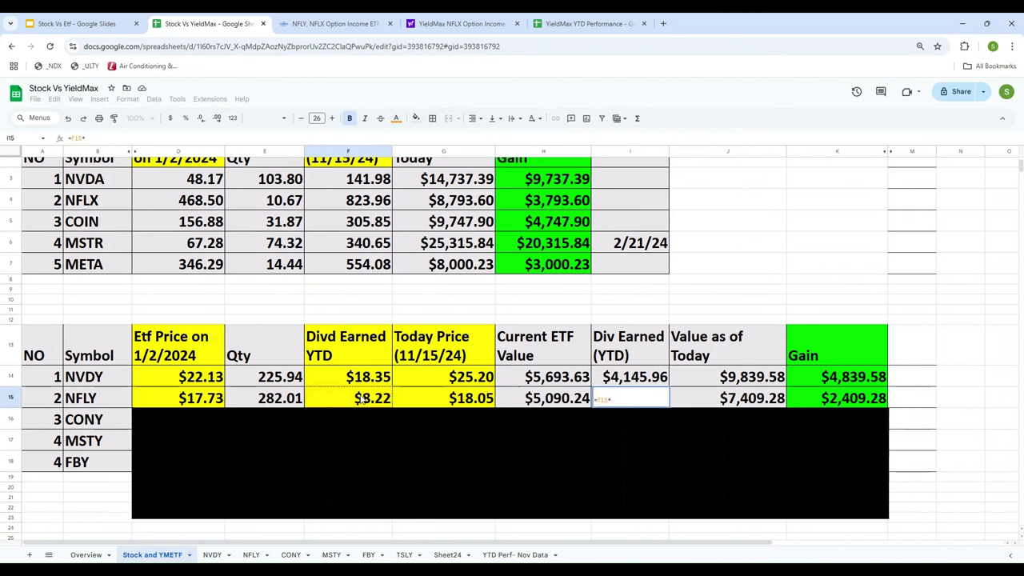
pyautogui.press('Left')
pyautogui.press('Left')
pyautogui.press('Left')
pyautogui.press('Left')
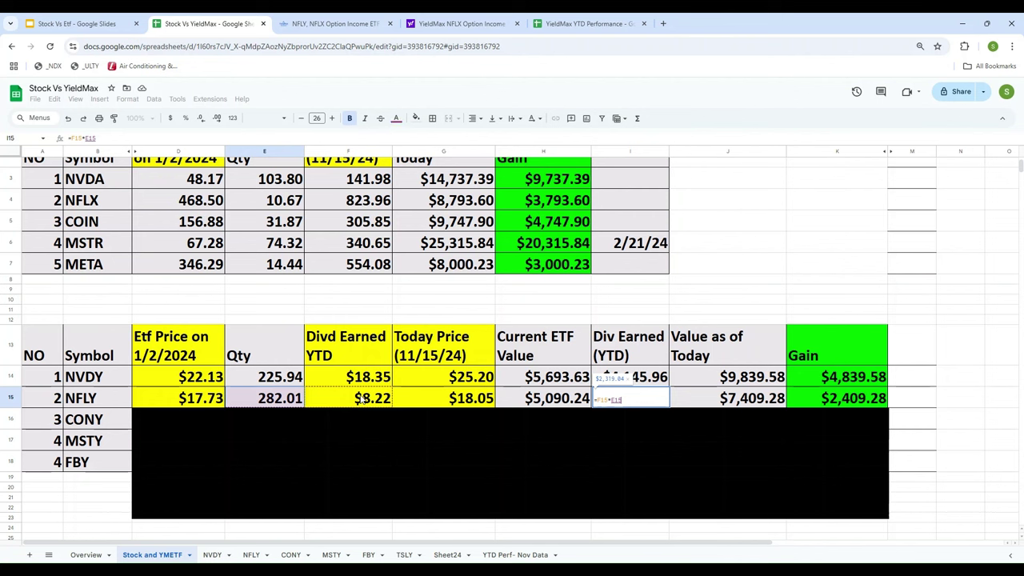
pyautogui.press('Return')
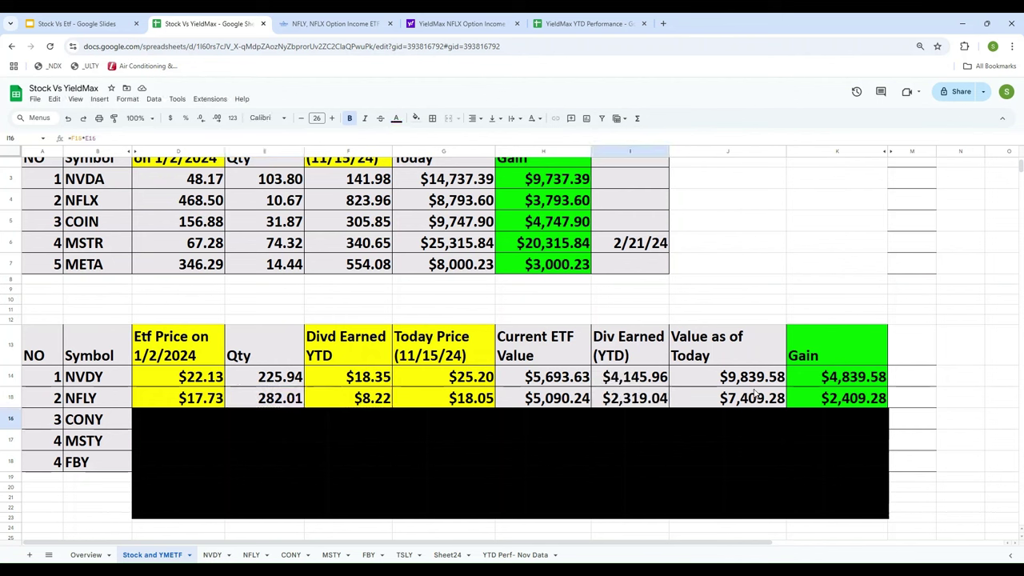
# - Check NFLY's value cells in row 15 and delete the black cover shape hiding the CONY, MSTY and FBY rows
pyautogui.click(704, 403)
pyautogui.click(532, 398)
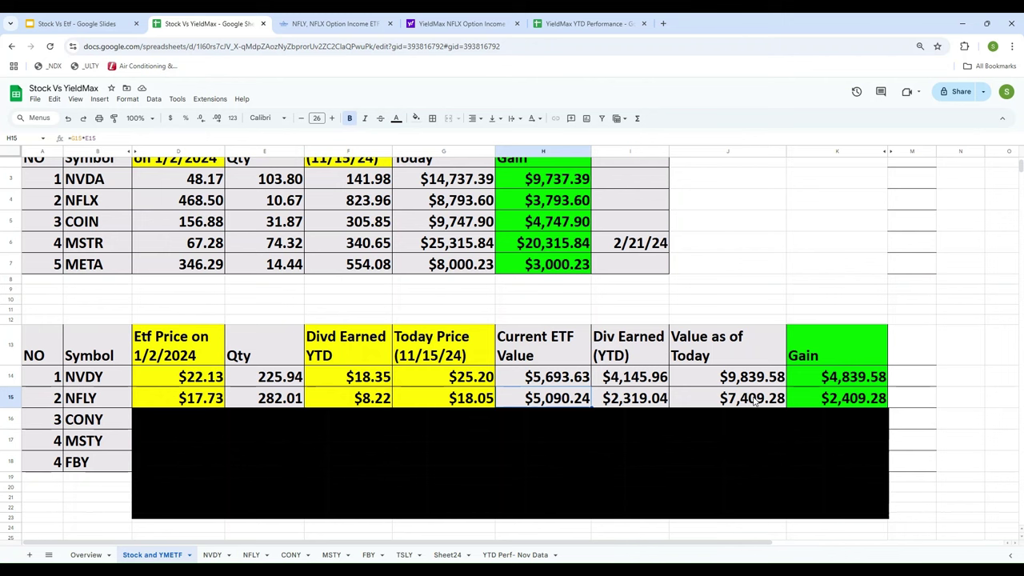
pyautogui.click(628, 445)
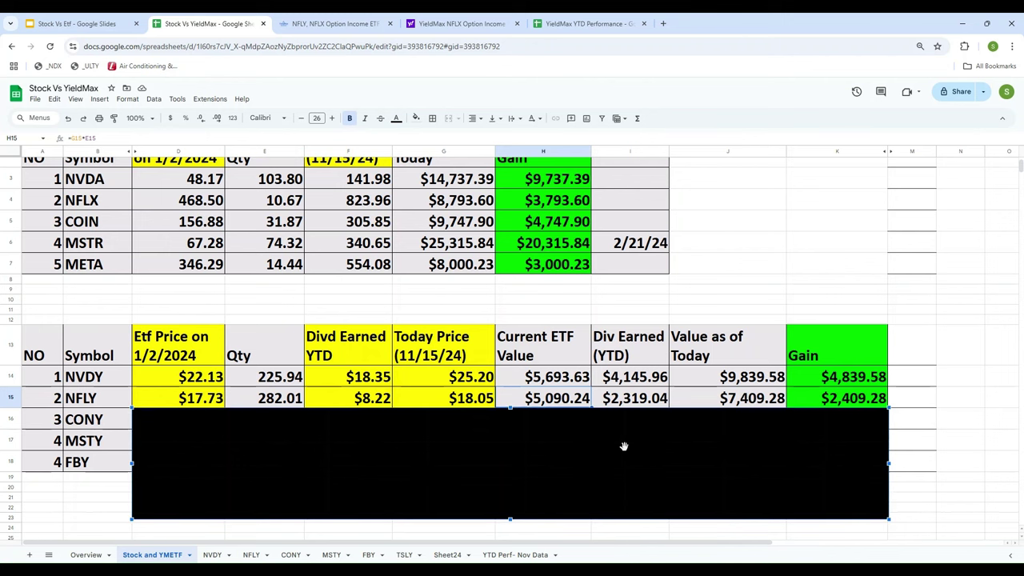
pyautogui.press('Delete')
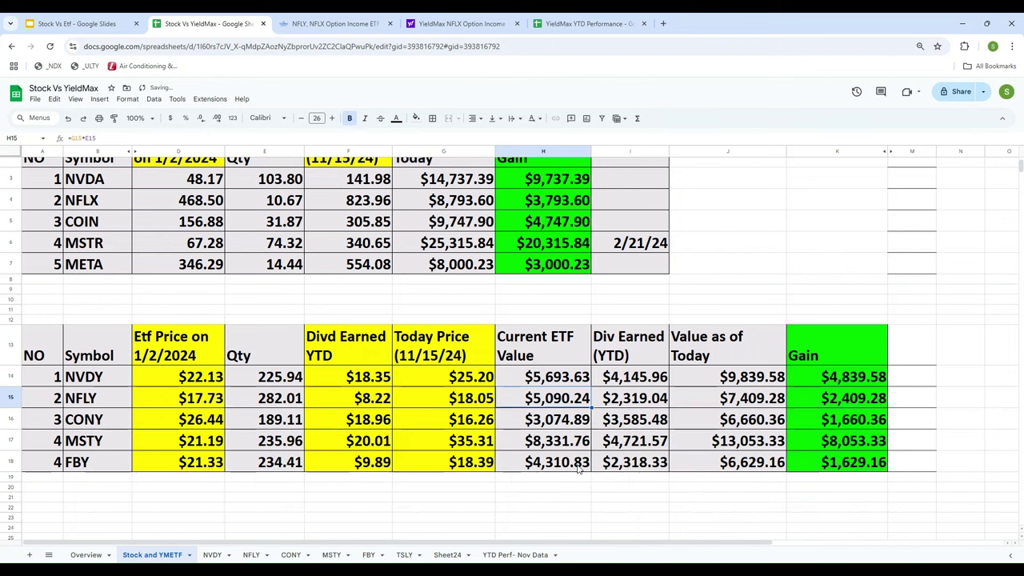
# - On the Overview sheet, move the black cover shape off the Buy and Hold- Cash out distribution column so it hides only the columns from F onward
pyautogui.click(88, 556)
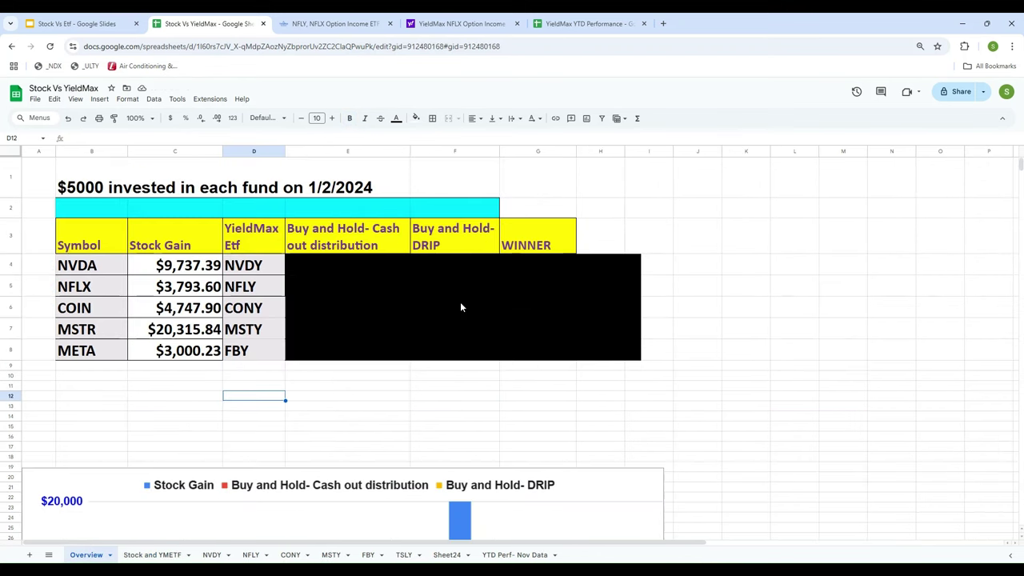
pyautogui.click(416, 302)
pyautogui.moveTo(418, 304); pyautogui.dragTo(539, 302)
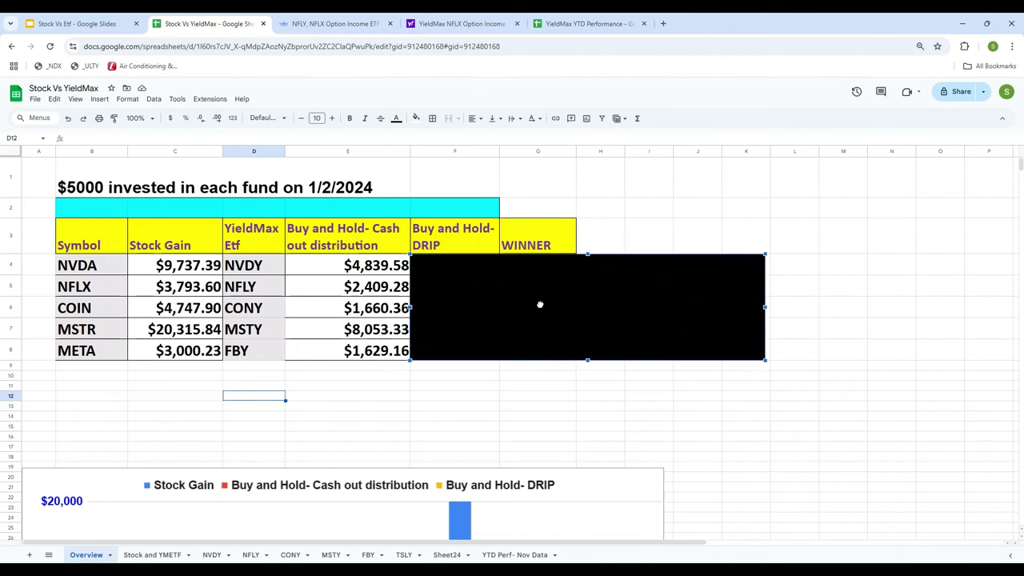
pyautogui.click(372, 417)
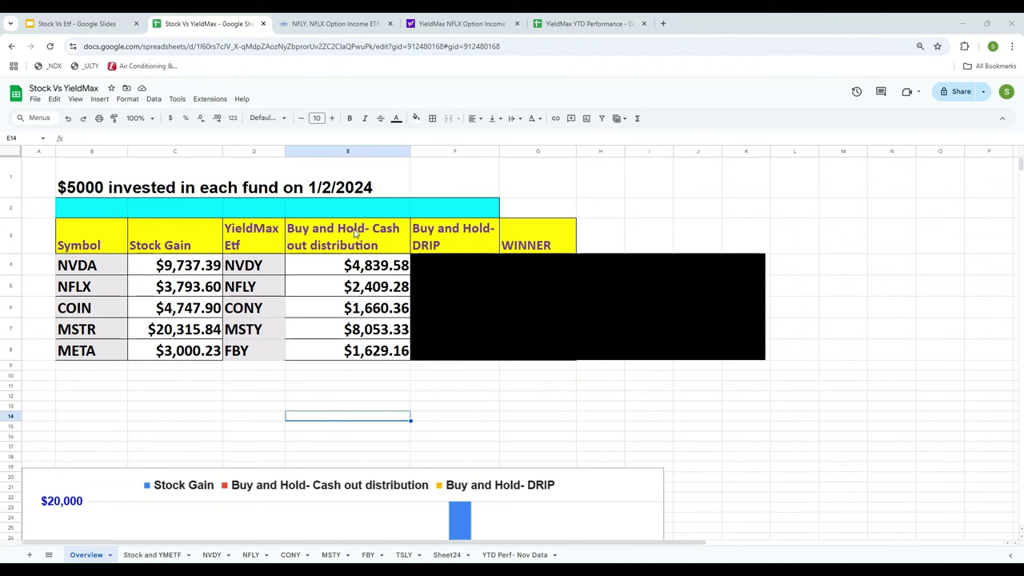
# - Examine the cash-out gains for NVDY and NFLY, and open the NVDY sheet at its table of dates, quantities and reinvested distributions
pyautogui.click(369, 272)
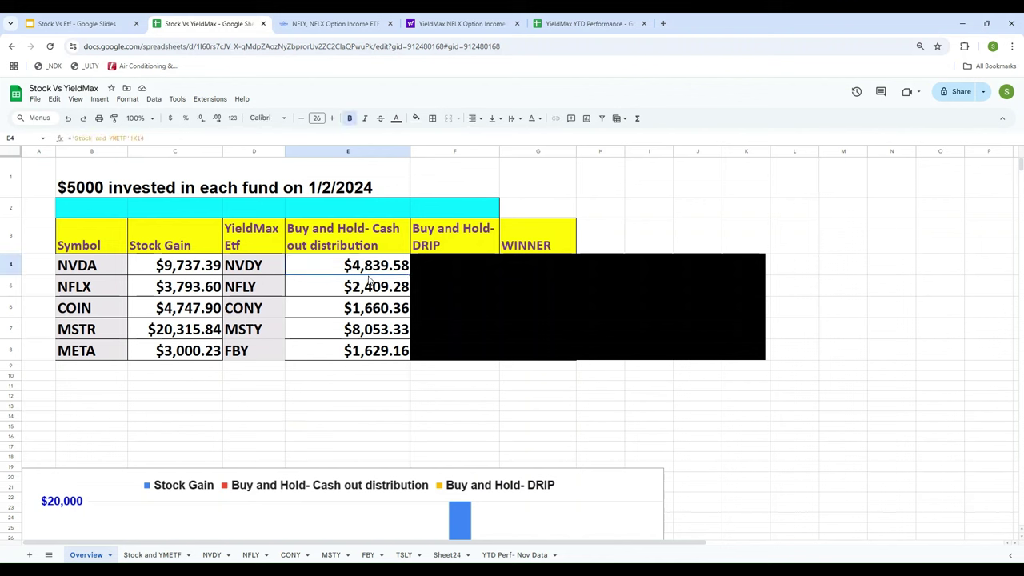
pyautogui.click(370, 287)
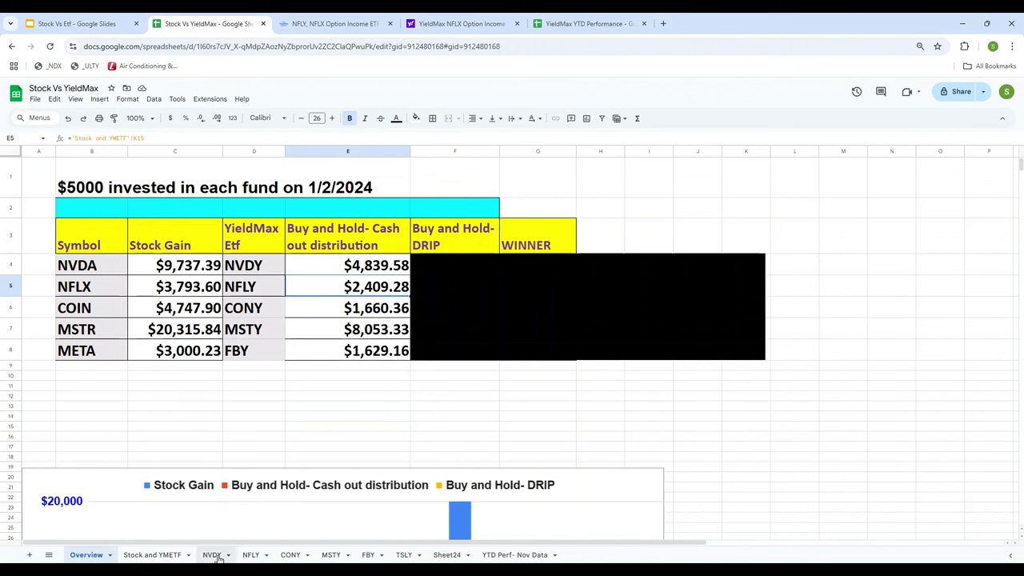
pyautogui.click(103, 266)
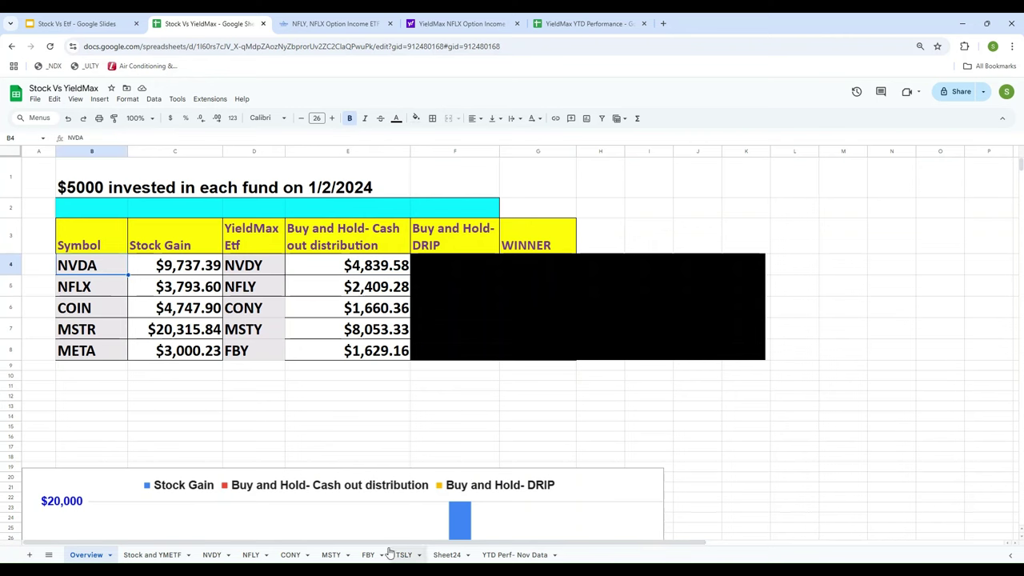
pyautogui.click(211, 554)
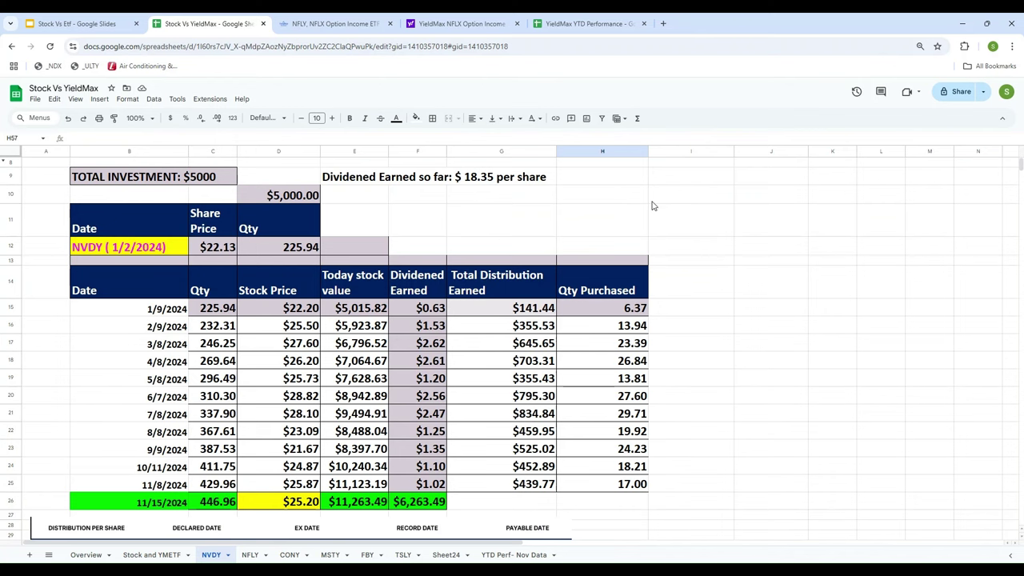
pyautogui.scroll(-2, 652, 207)
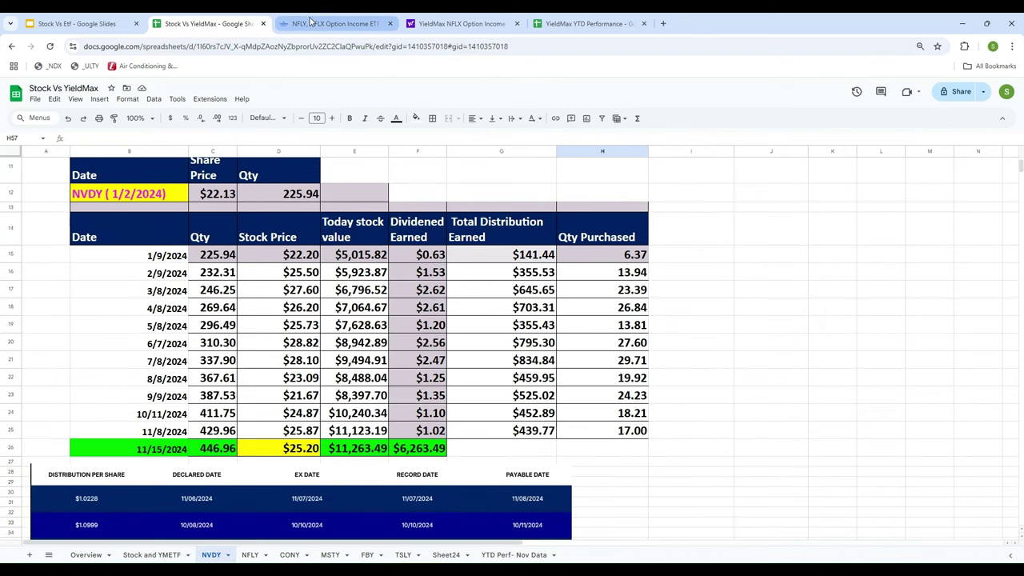
# - Open the NVDY fund page from the YieldMax ETFs home page's fund list and bring its distribution table into view
pyautogui.click(312, 23)
pyautogui.scroll(15, 96, 232)
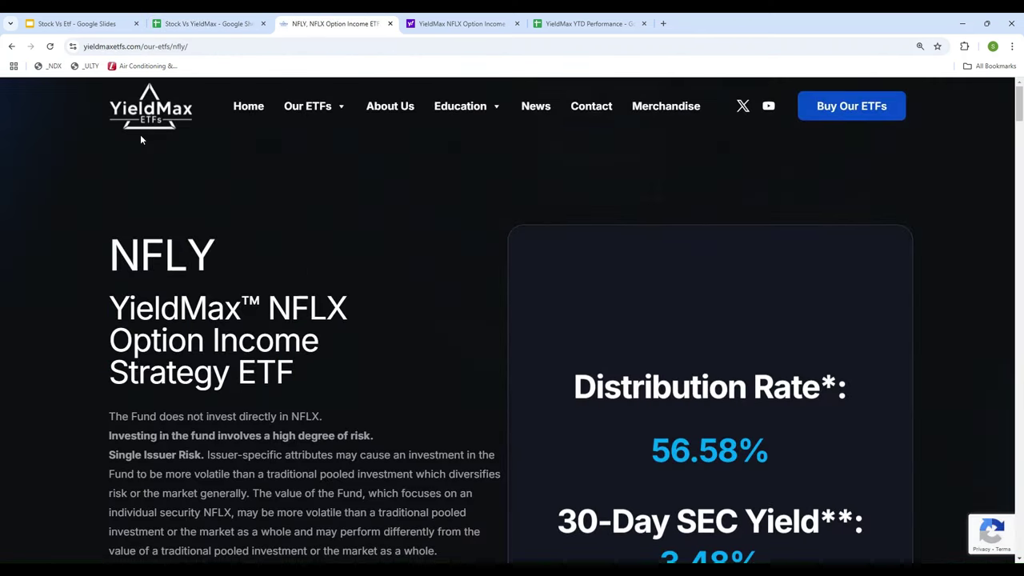
pyautogui.click(143, 108)
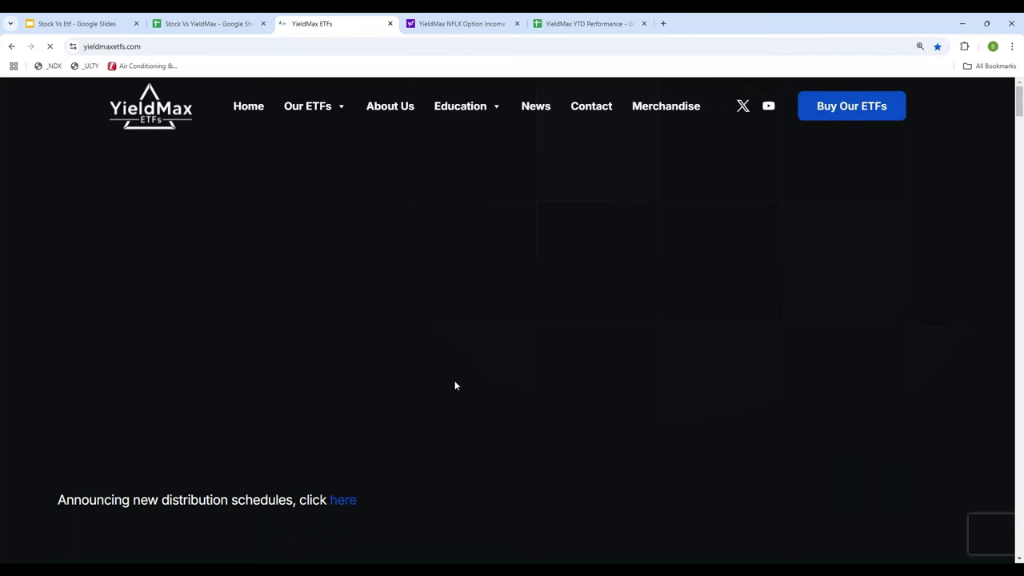
pyautogui.scroll(-6, 457, 385)
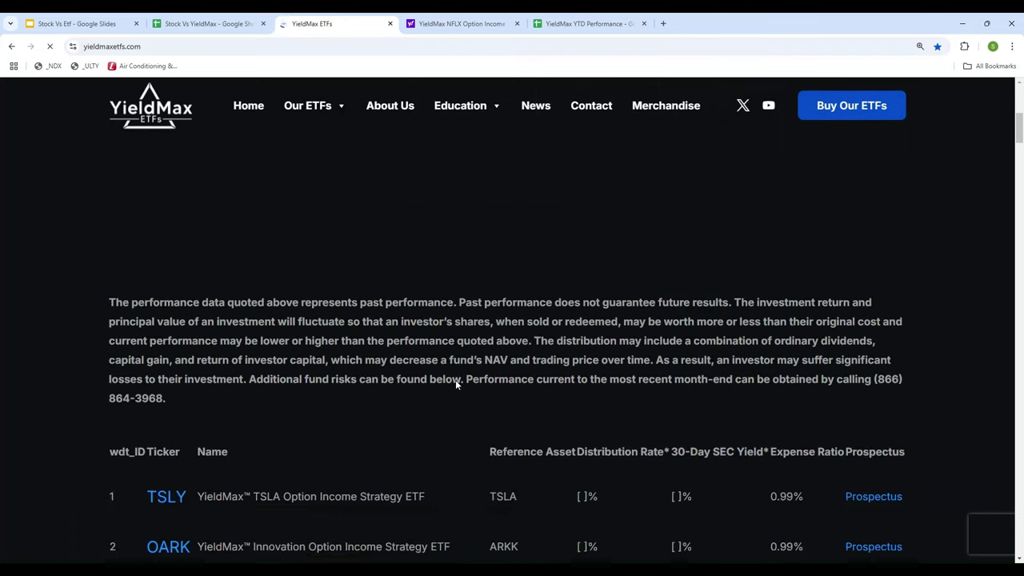
pyautogui.scroll(6, 457, 384)
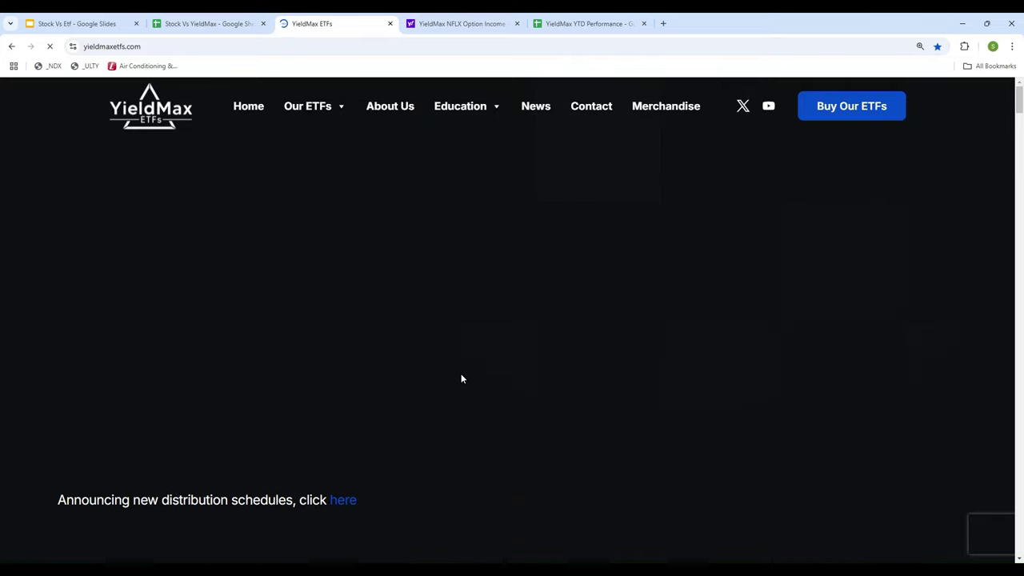
pyautogui.scroll(-10, 461, 377)
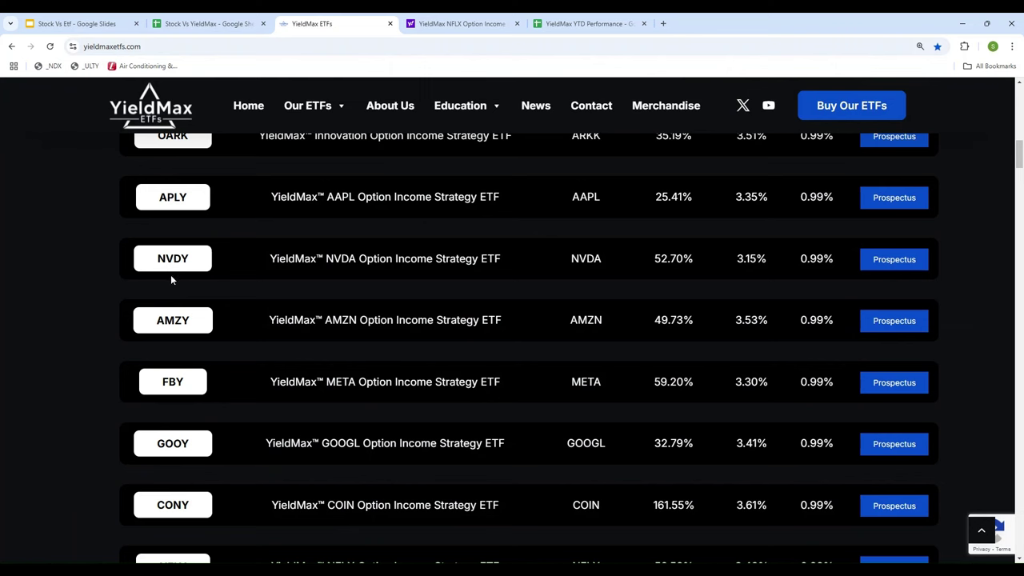
pyautogui.click(186, 262)
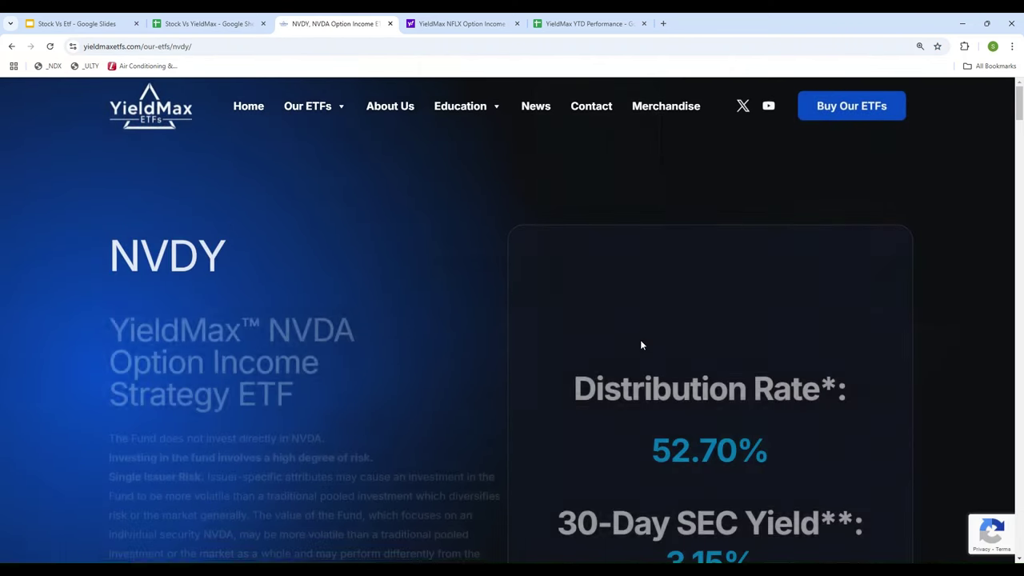
pyautogui.scroll(-8, 640, 345)
pyautogui.scroll(-3, 640, 345)
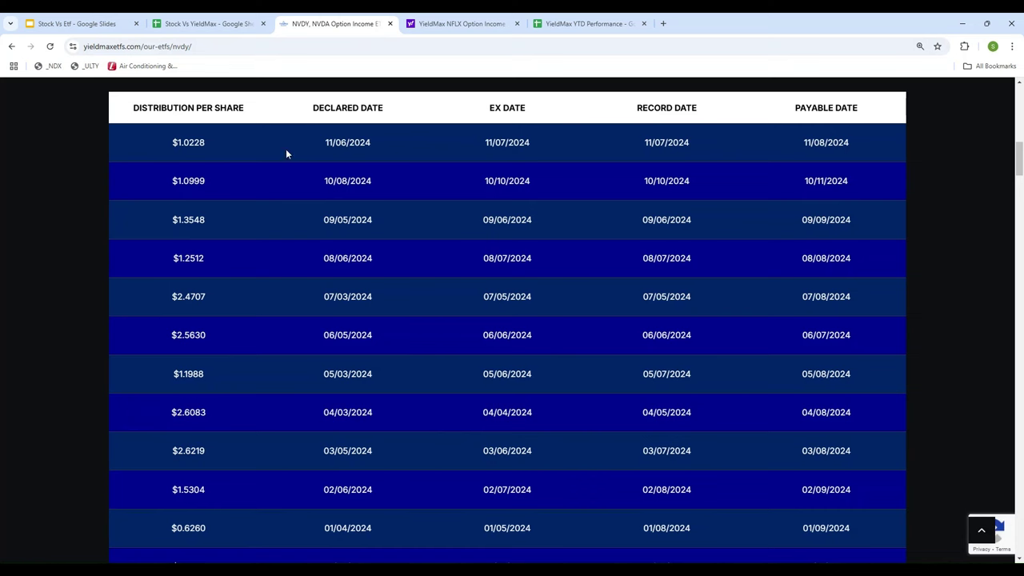
# - Return to the NVDY sheet and compare the distribution table image below row 27 with the dividends in the reinvestment table
pyautogui.click(209, 24)
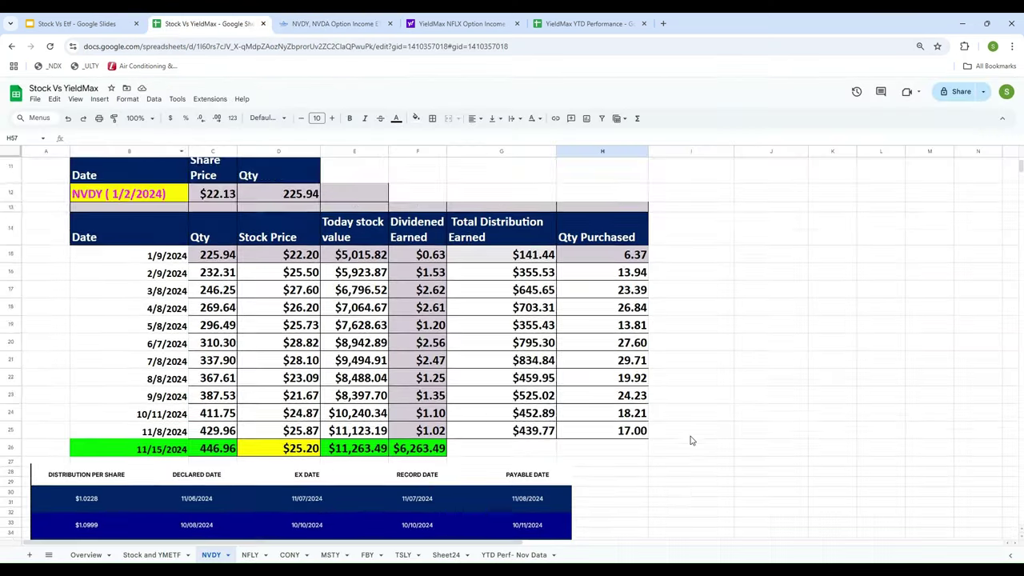
pyautogui.scroll(-5, 691, 439)
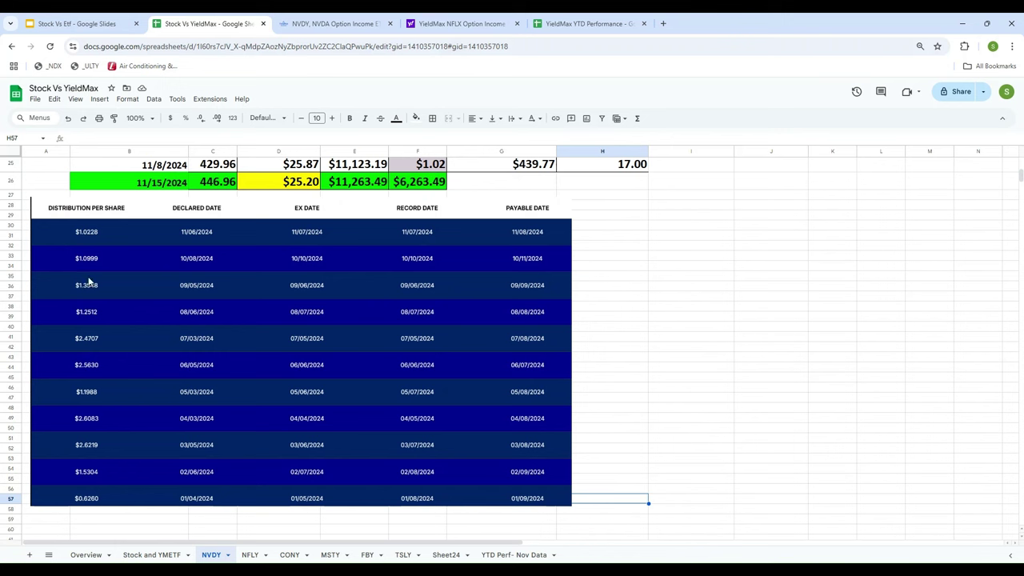
pyautogui.scroll(3, 782, 377)
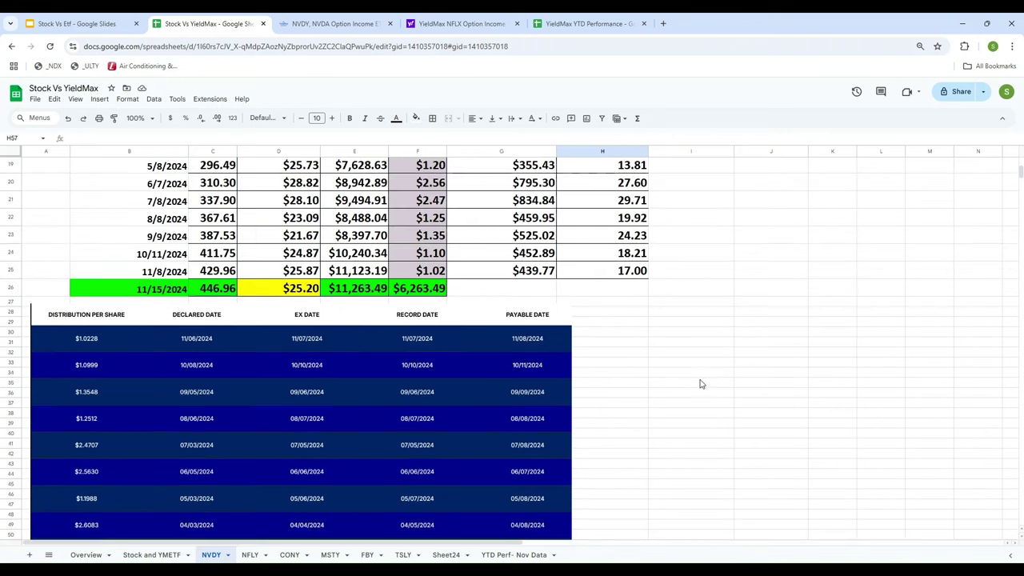
pyautogui.scroll(-3, 528, 328)
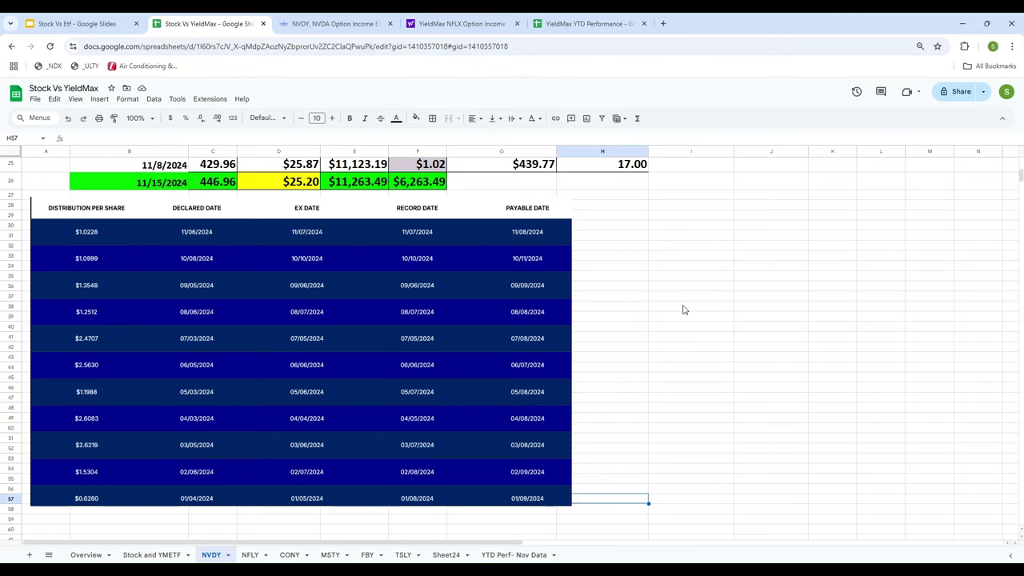
# - Check the payable dates in the distribution table image against the dates in column B of the NVDY reinvestment table, starting at B15
pyautogui.scroll(1, 682, 308)
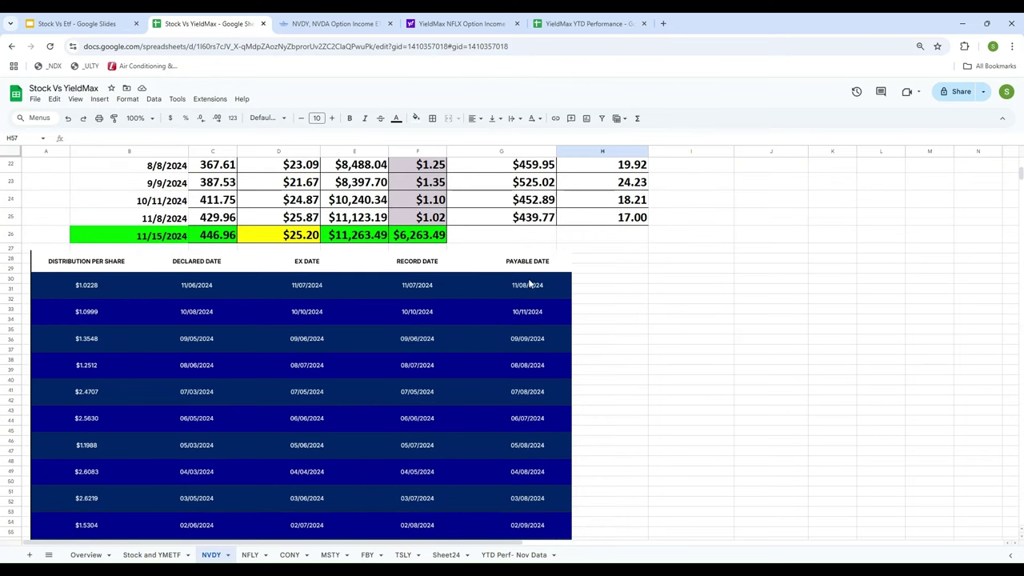
pyautogui.scroll(1, 727, 323)
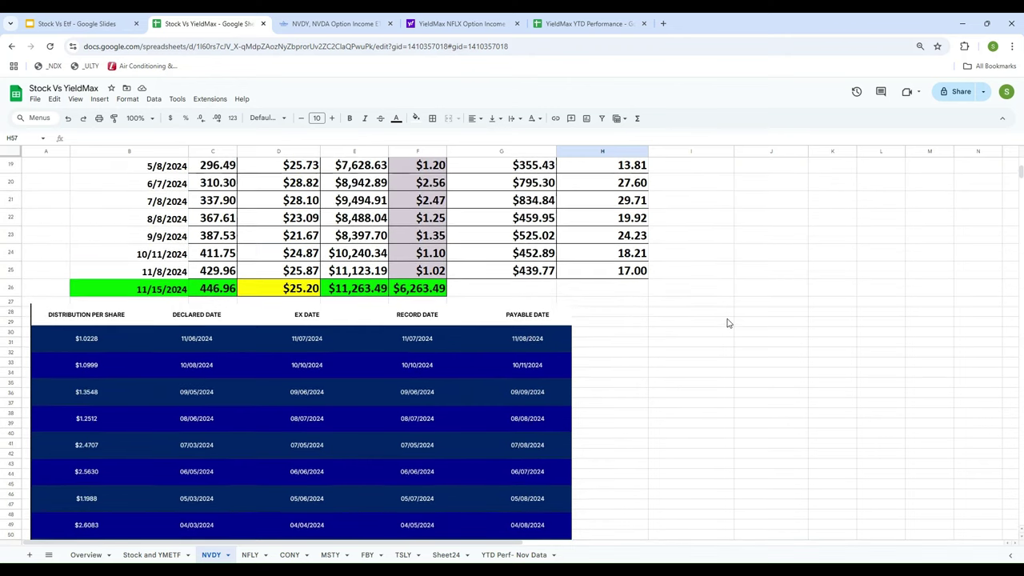
pyautogui.scroll(1, 727, 323)
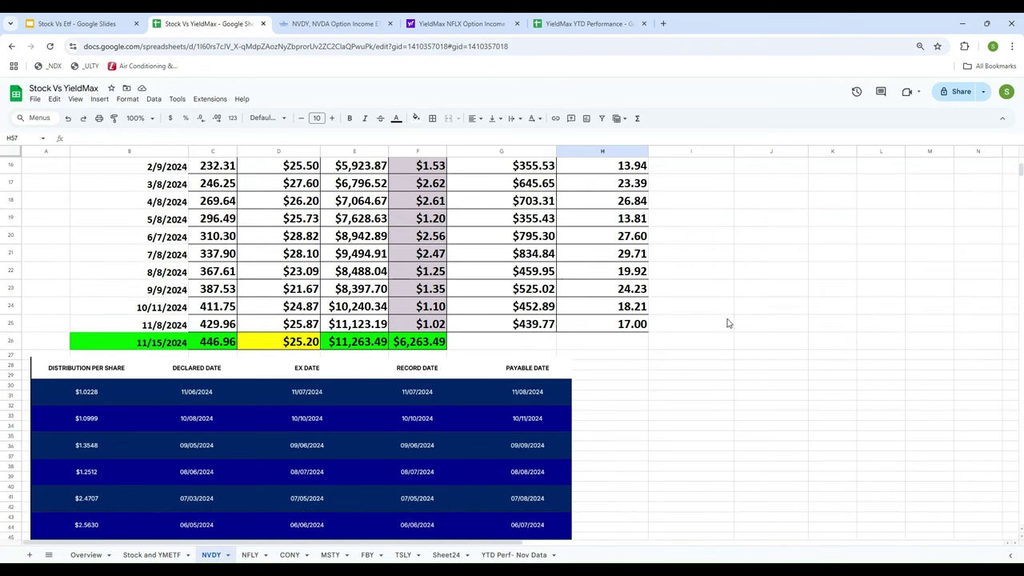
pyautogui.scroll(3, 727, 323)
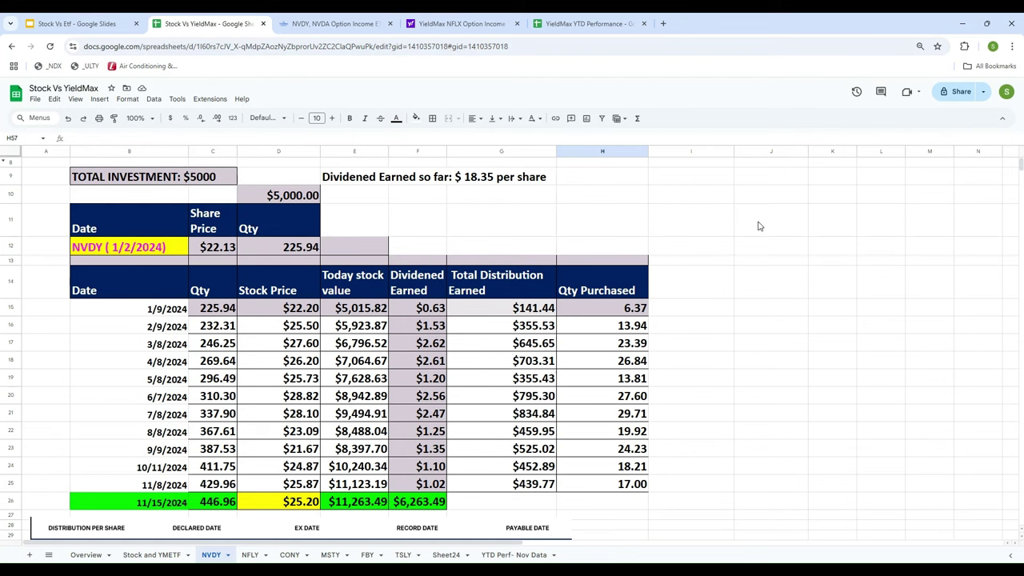
pyautogui.scroll(-3, 646, 366)
pyautogui.scroll(-3, 646, 366)
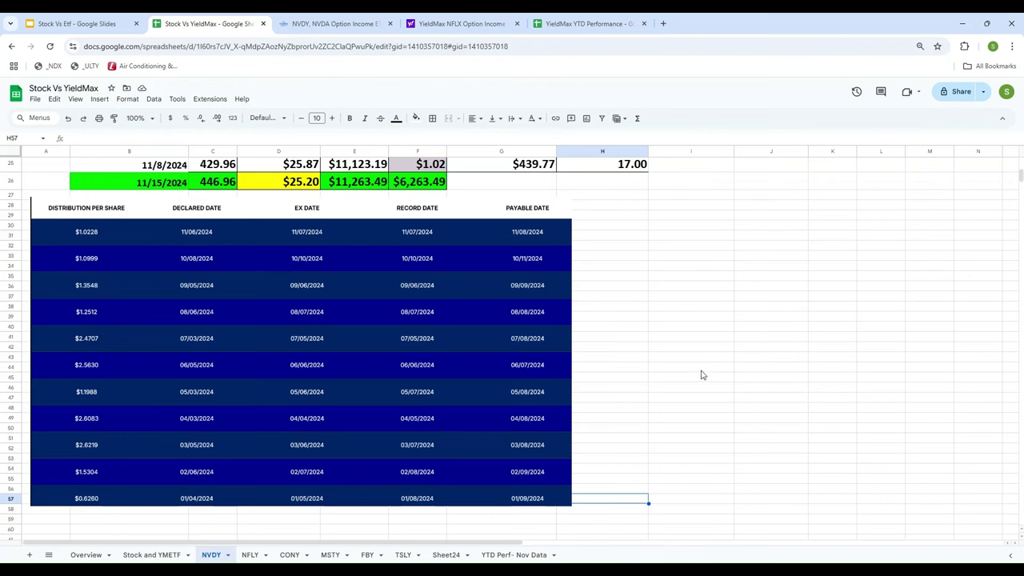
pyautogui.scroll(6, 702, 375)
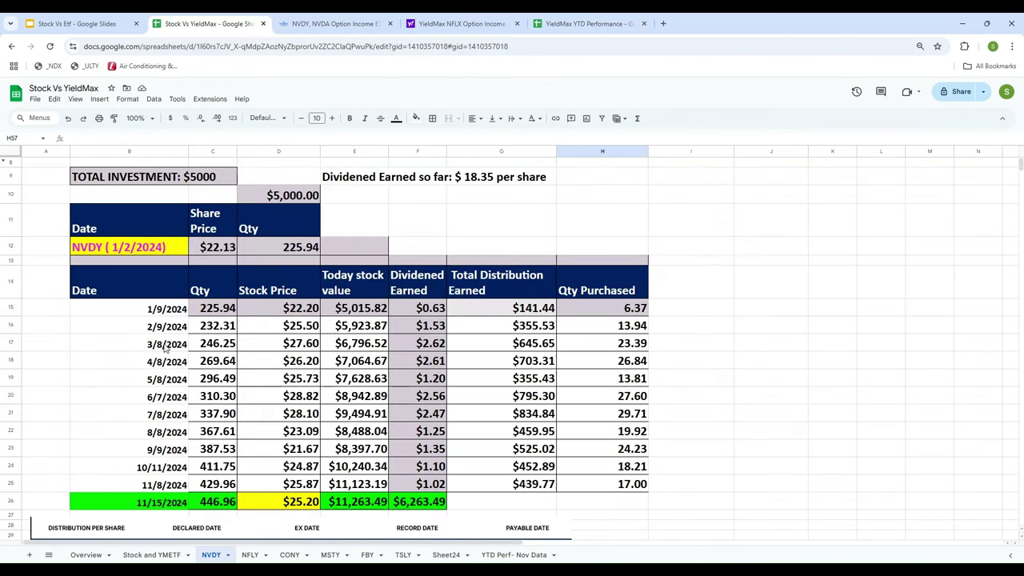
pyautogui.click(746, 323)
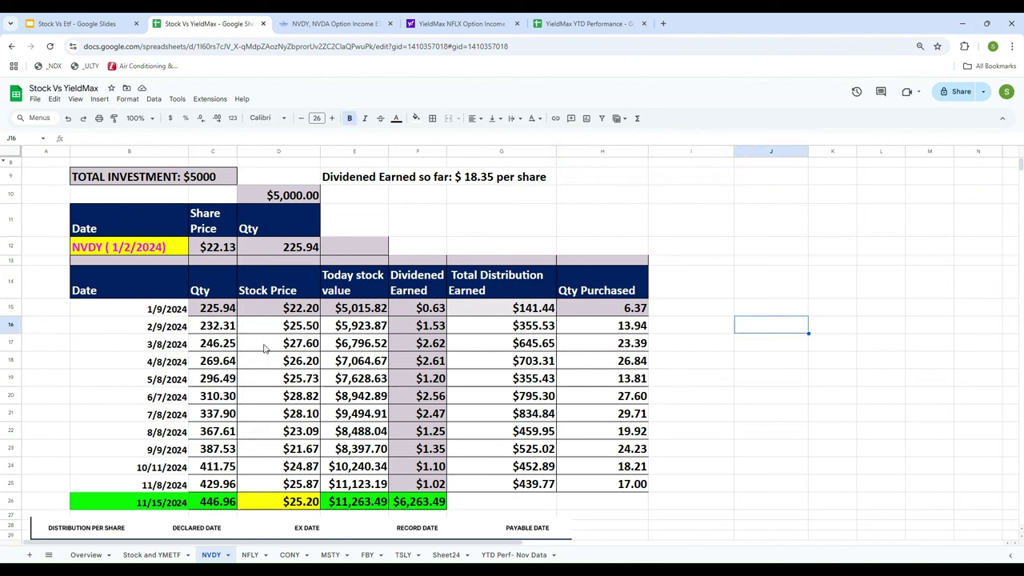
pyautogui.click(163, 313)
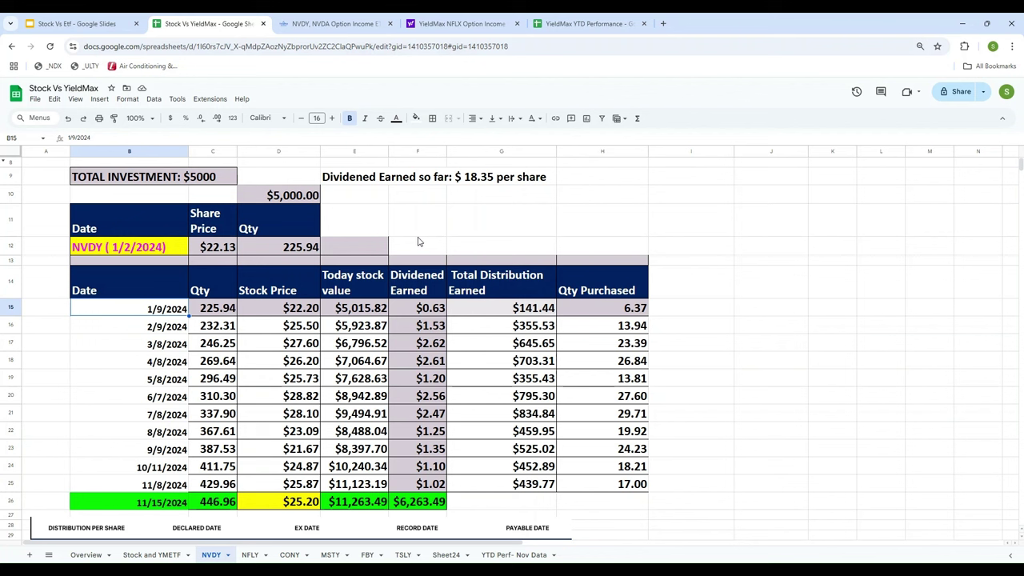
# - Open NVDY's historical prices on Yahoo Finance and find the closing price for the purchase date, Jan 2, 2024
pyautogui.click(112, 252)
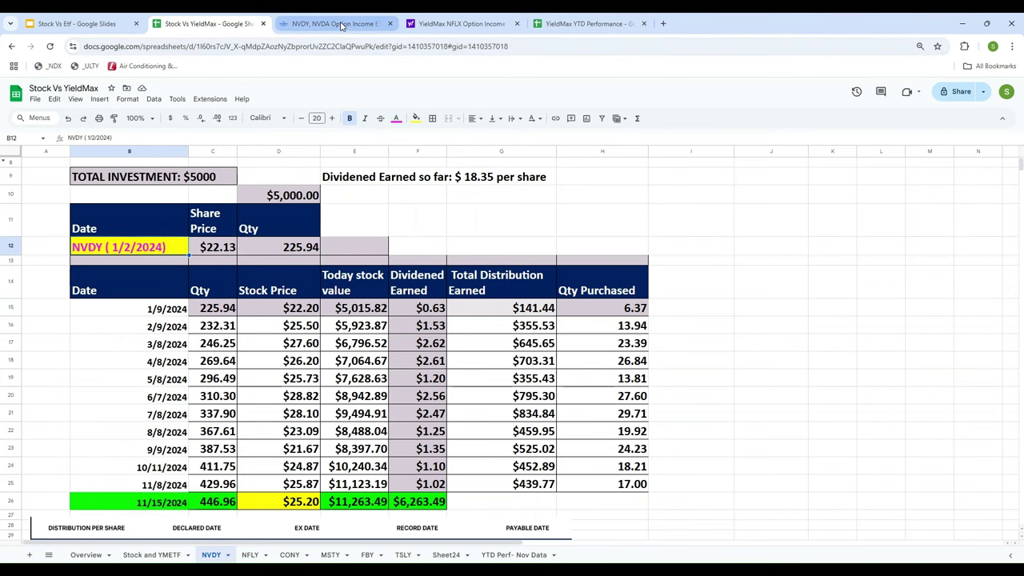
pyautogui.click(424, 24)
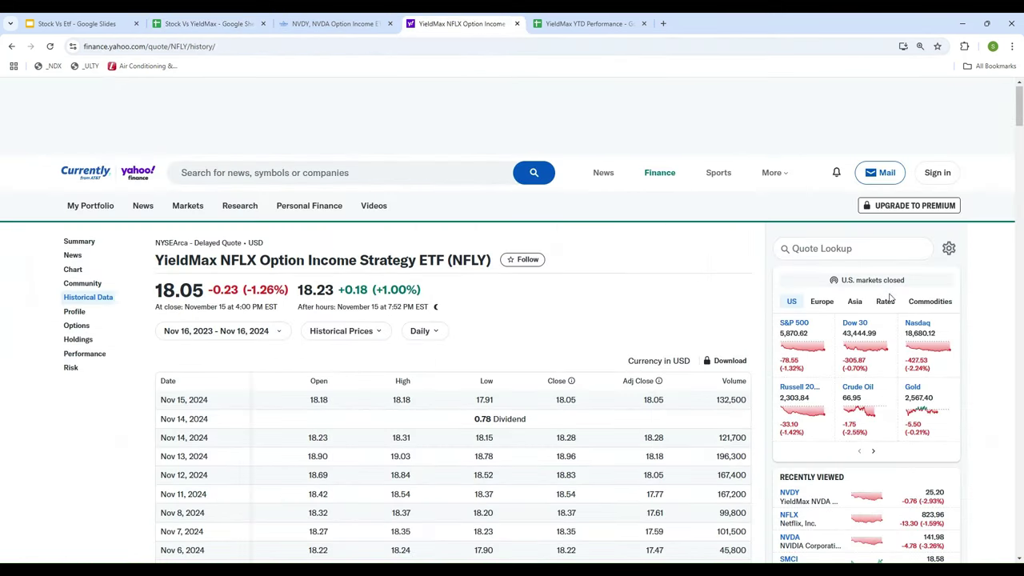
pyautogui.click(822, 248)
pyautogui.write('NVDY')
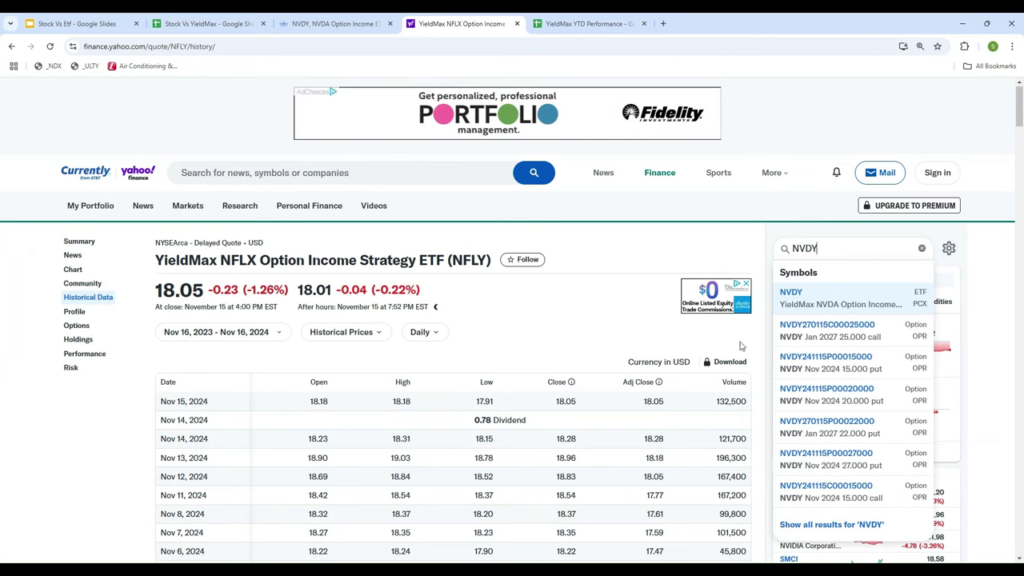
pyautogui.click(799, 300)
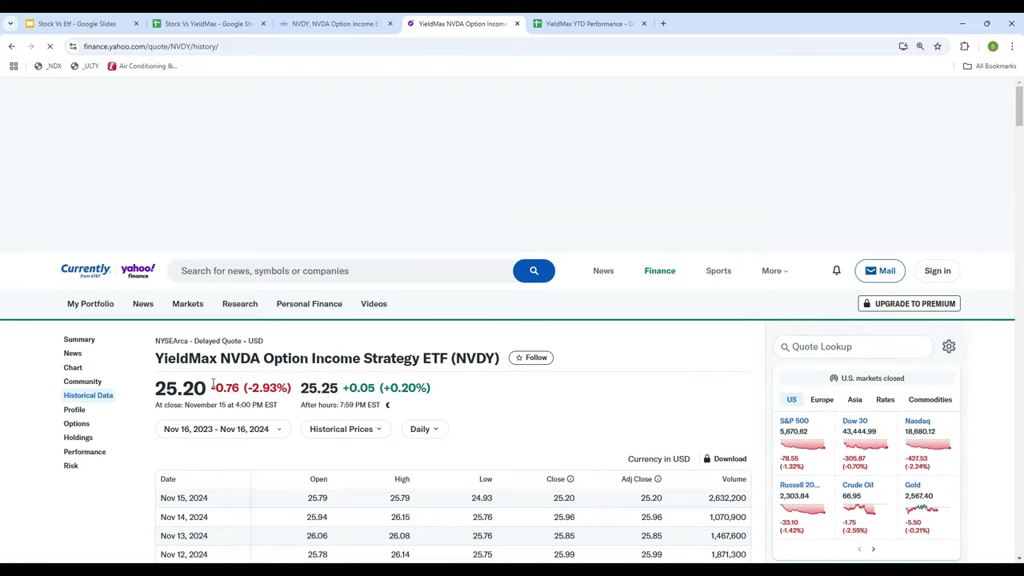
pyautogui.scroll(-12, 220, 383)
pyautogui.scroll(12, 225, 382)
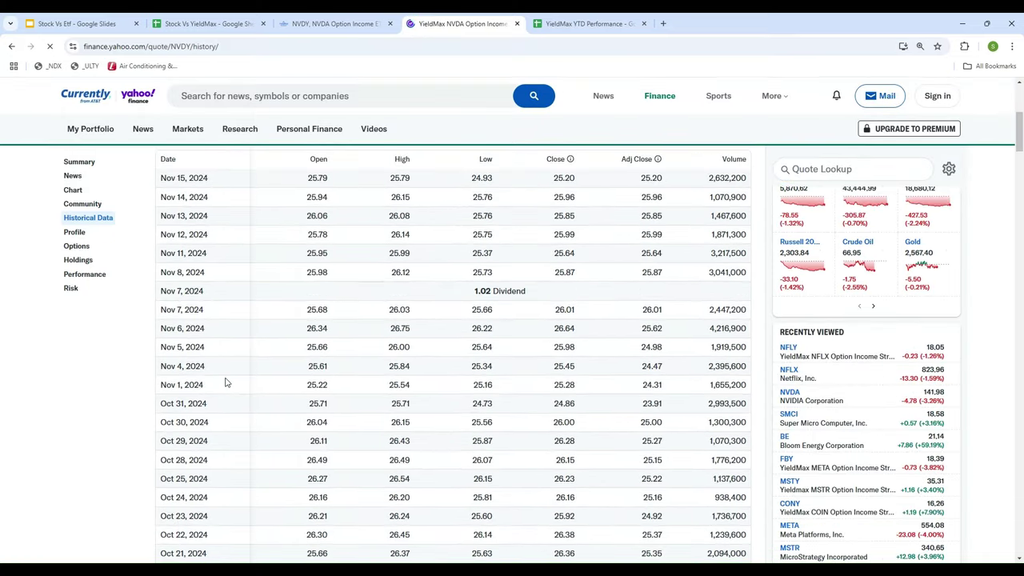
pyautogui.scroll(-20, 226, 382)
pyautogui.scroll(-15, 250, 397)
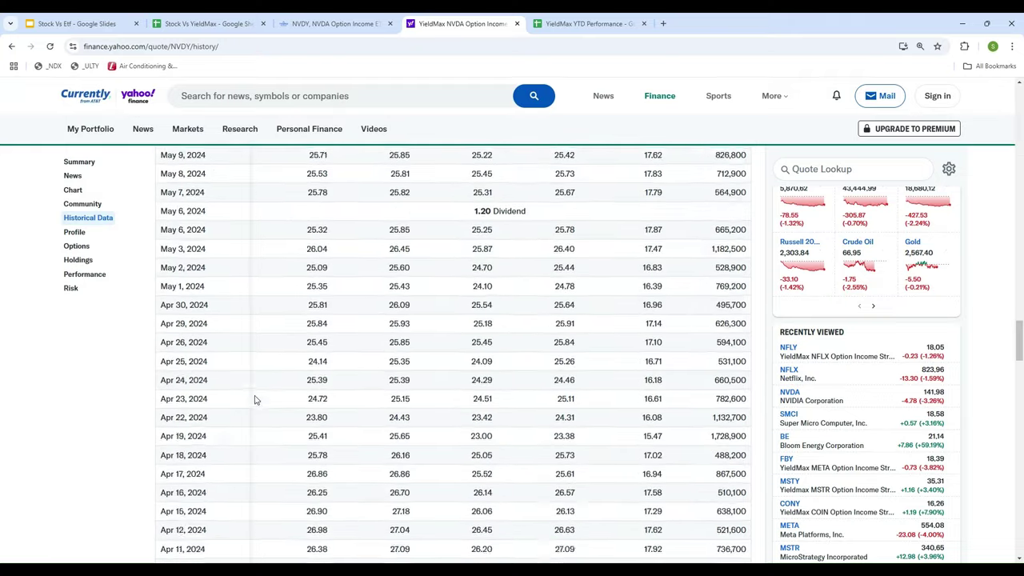
pyautogui.scroll(-10, 255, 400)
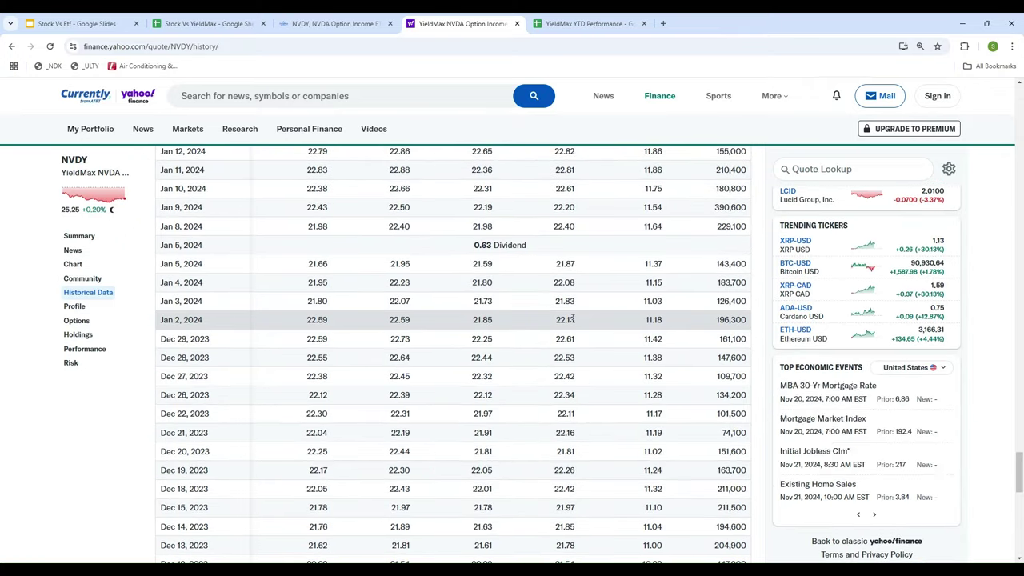
# - Return to the NVDY sheet and calculate the initial share quantity in D12 with =5000/C12
pyautogui.click(205, 24)
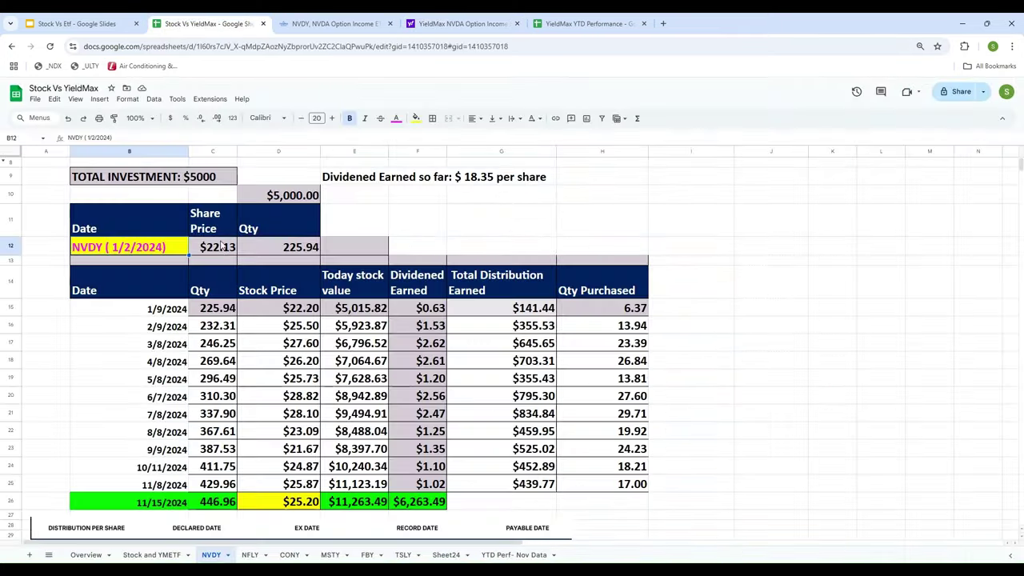
pyautogui.click(280, 250)
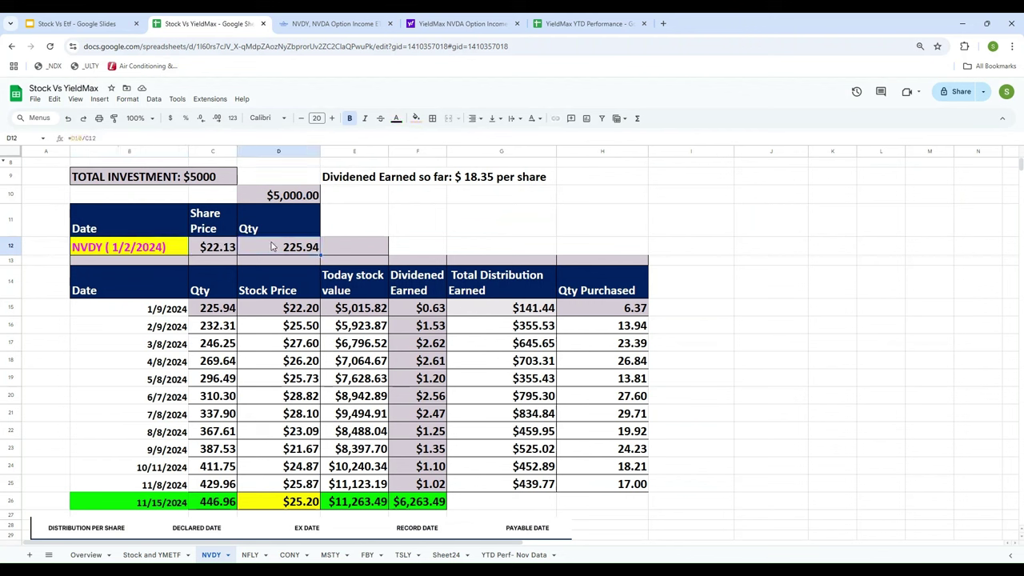
pyautogui.write('=')
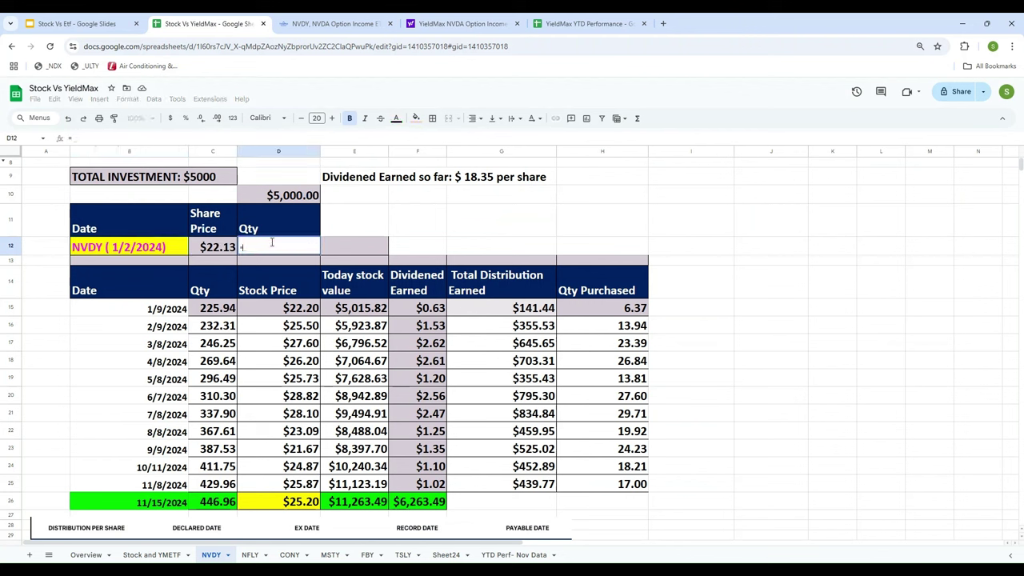
pyautogui.write('5000')
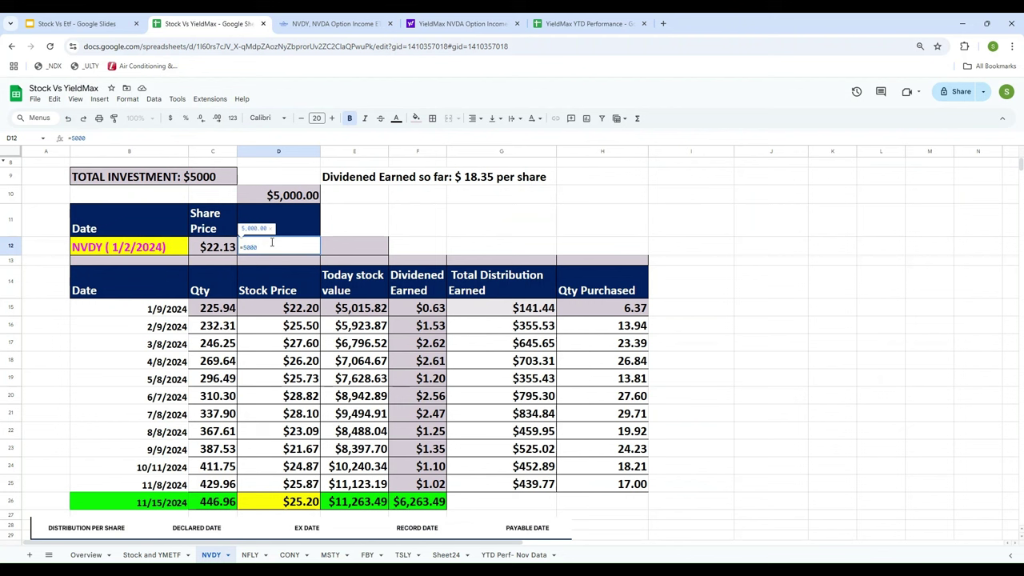
pyautogui.write('/')
pyautogui.press('Left')
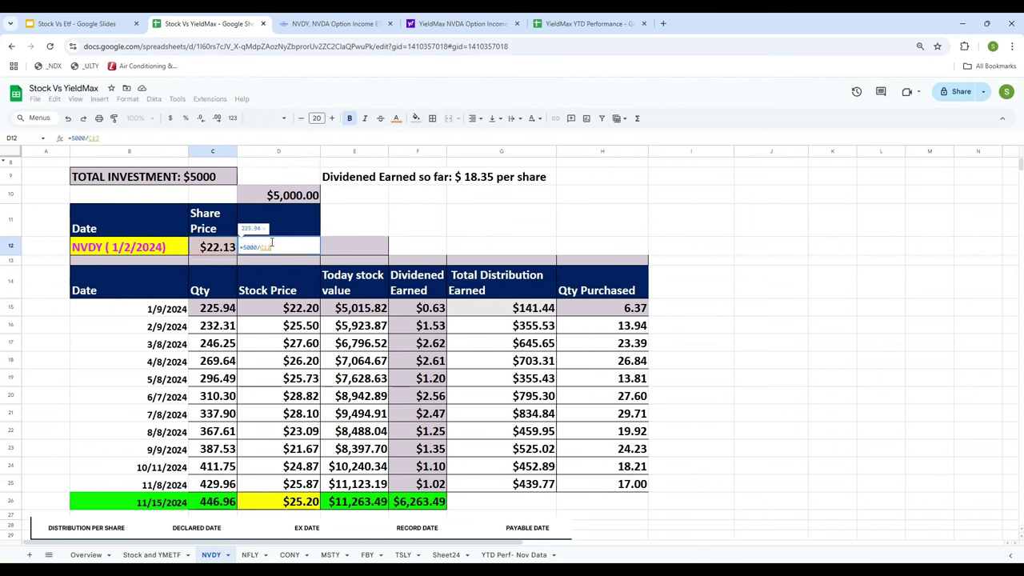
pyautogui.press('Return')
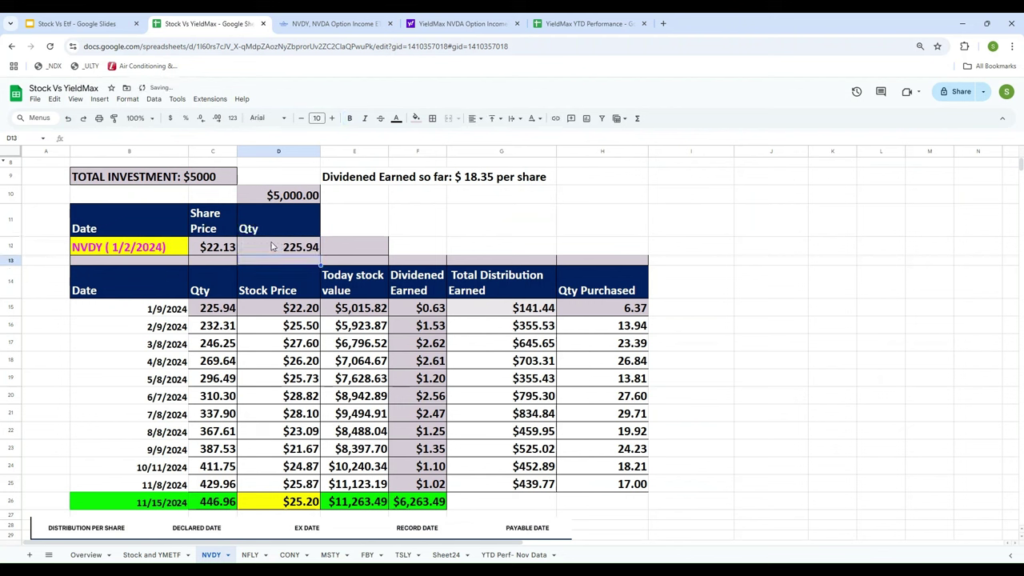
# - Check the first reinvestment date in B15 against the January 2024 payable date in the distribution table image
pyautogui.click(206, 312)
pyautogui.press('Left')
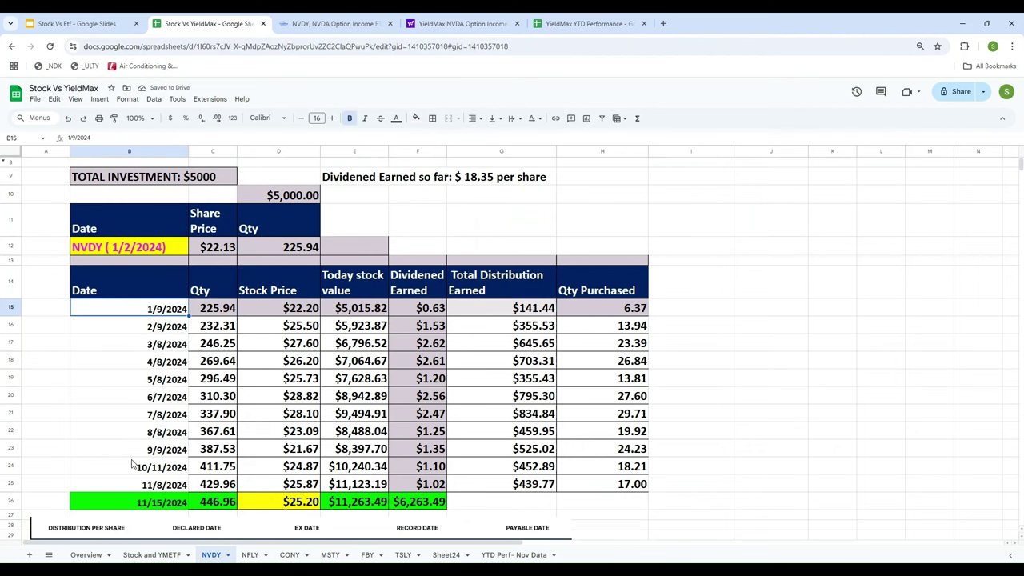
pyautogui.scroll(-10, 745, 341)
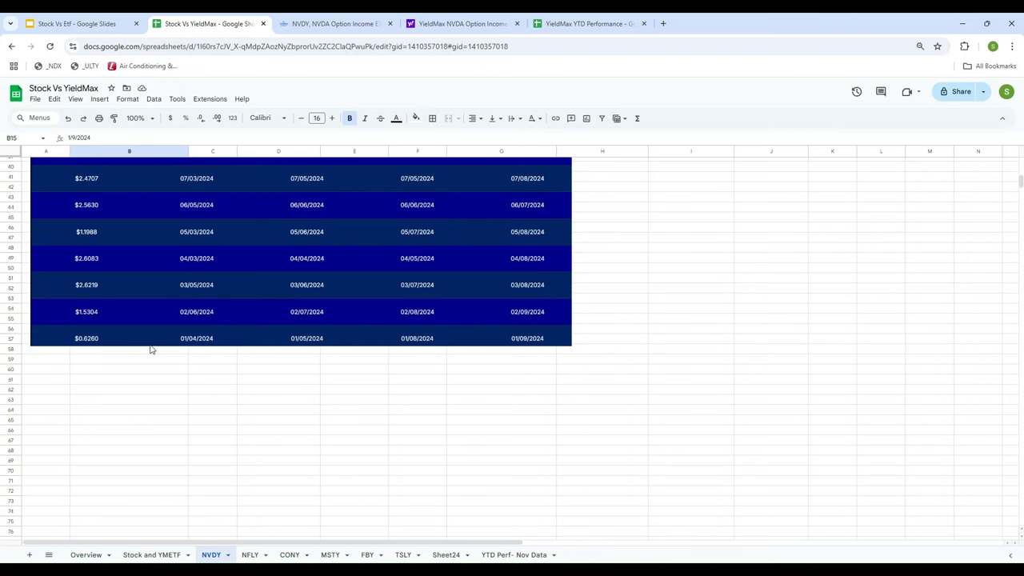
pyautogui.scroll(7, 728, 324)
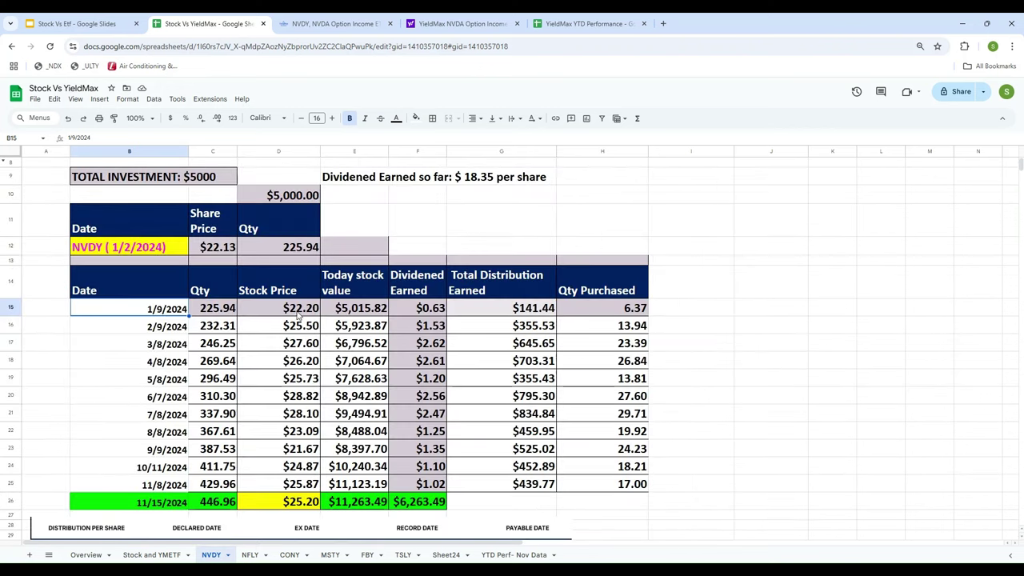
# - Calculate the first total distribution earned in G15 by multiplying dividend by quantity with =F15*C15
pyautogui.click(422, 313)
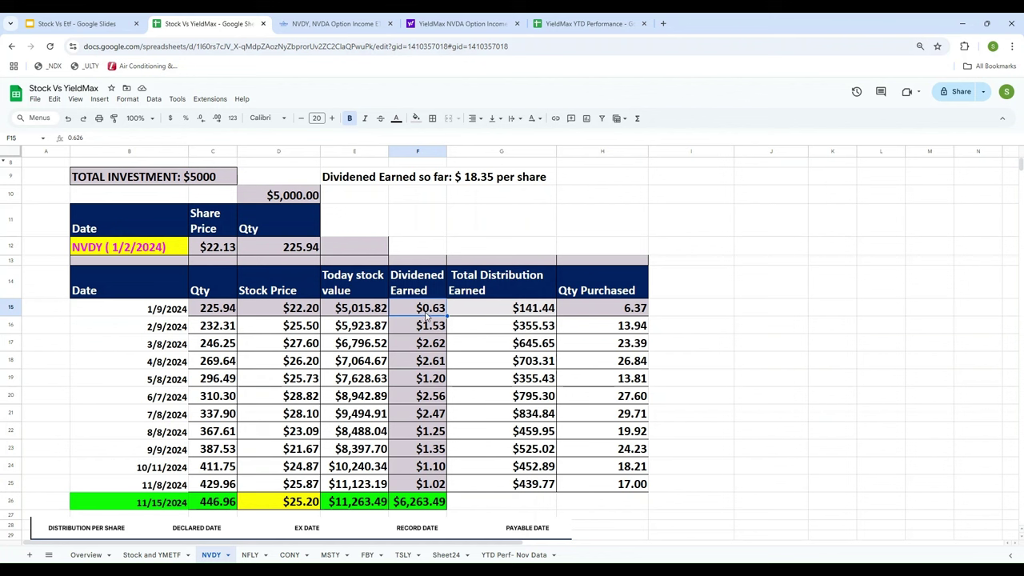
pyautogui.click(205, 312)
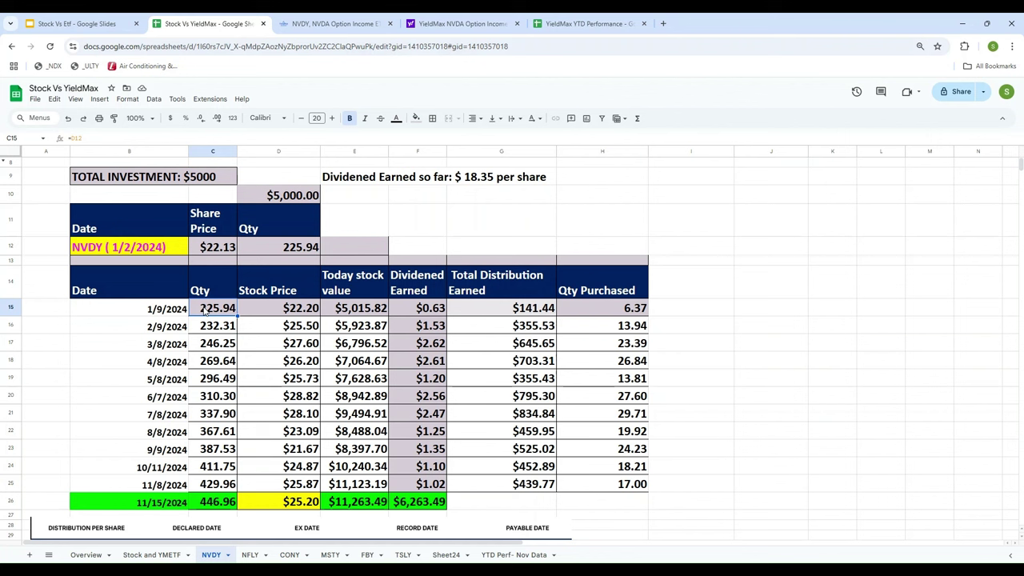
pyautogui.click(437, 314)
pyautogui.click(525, 315)
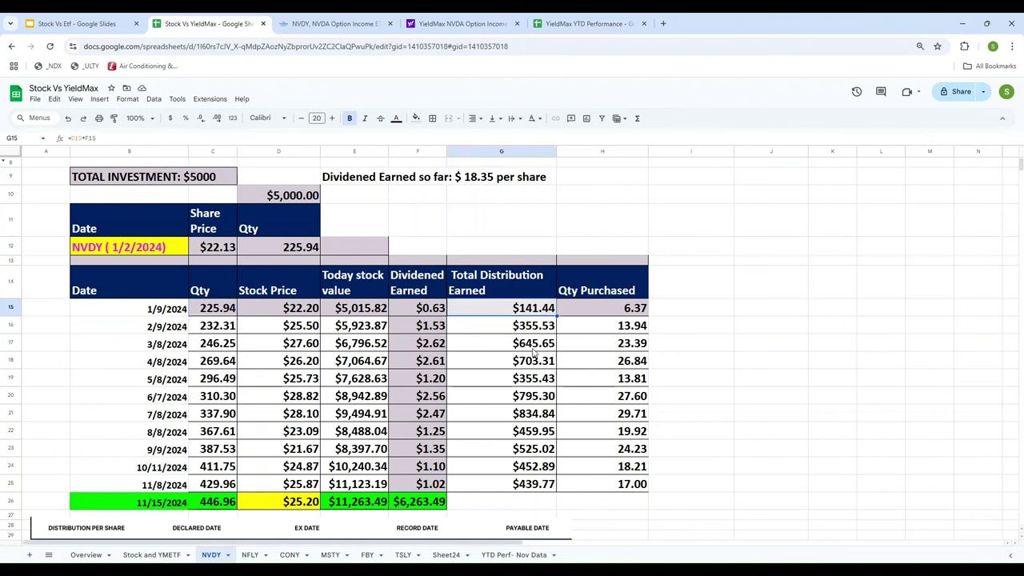
pyautogui.write('=')
pyautogui.press('Left')
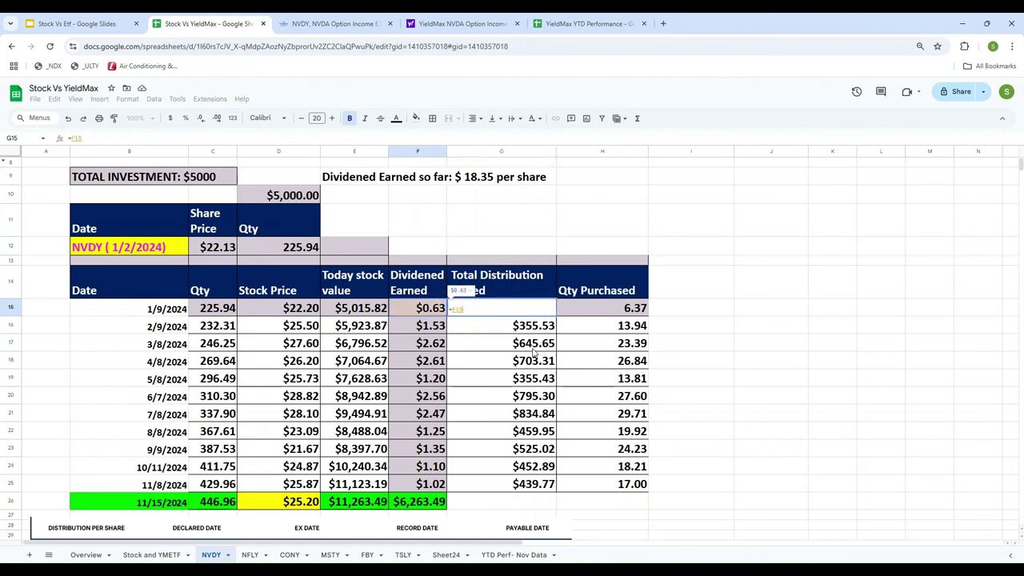
pyautogui.write('*')
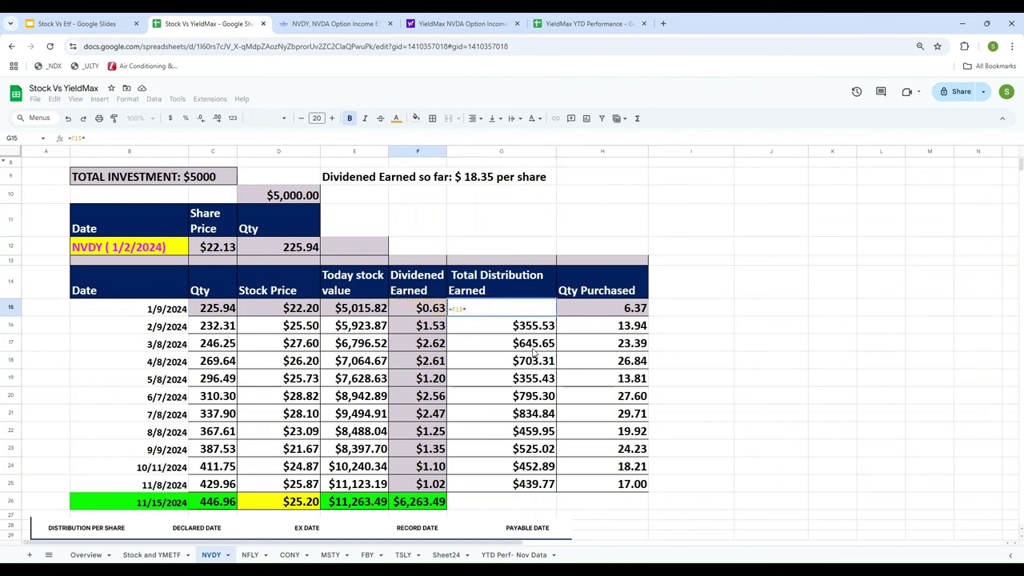
pyautogui.press('Left')
pyautogui.press('Left')
pyautogui.press('Left')
pyautogui.press('Left')
pyautogui.press('Return')
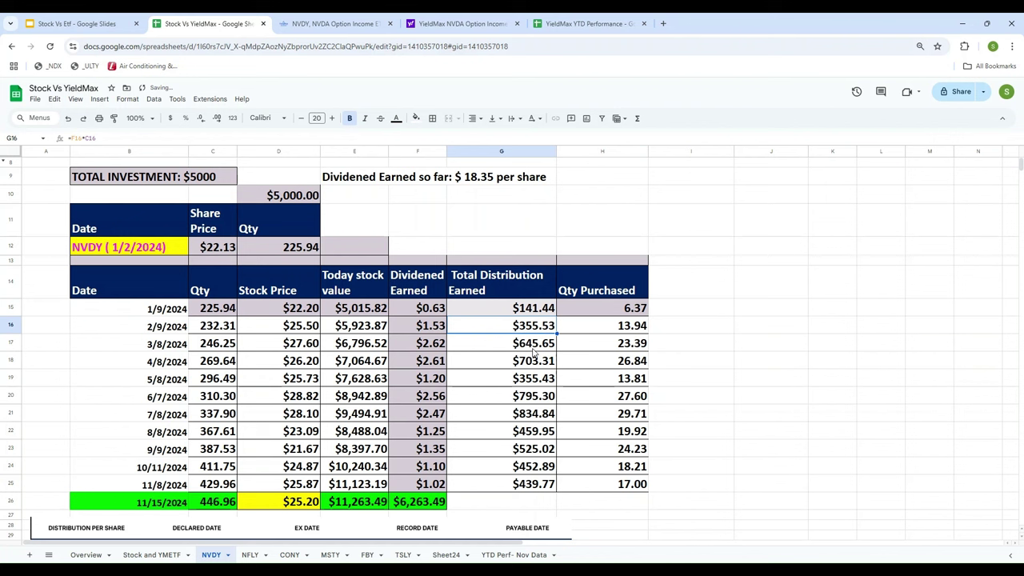
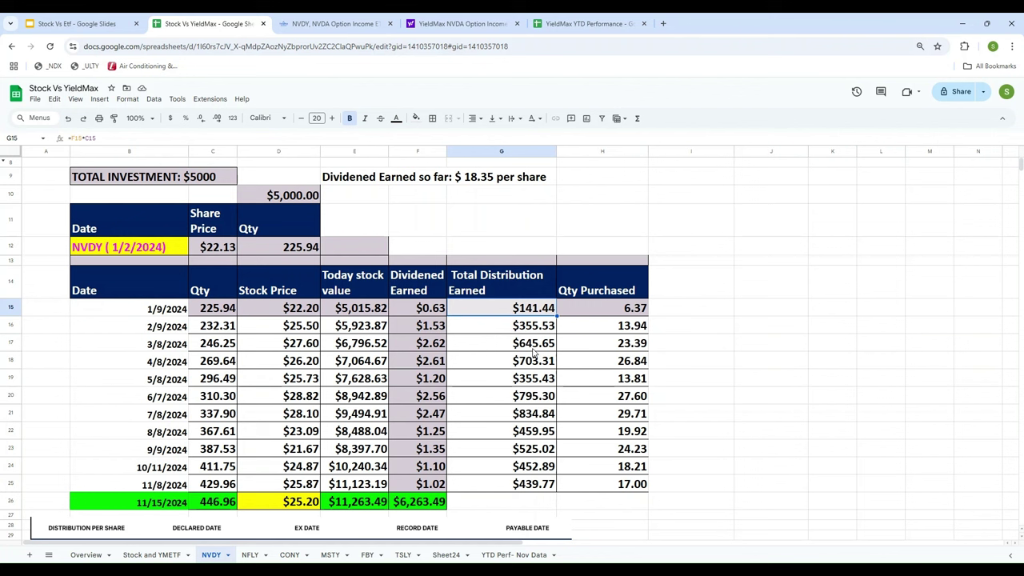
# - Review the quantity and stock price in row 15, and look up NVDY's Jan 9, 2024 closing price in the Yahoo Finance history
pyautogui.press('Left')
pyautogui.press('Left')
pyautogui.press('Left')
pyautogui.press('Left')
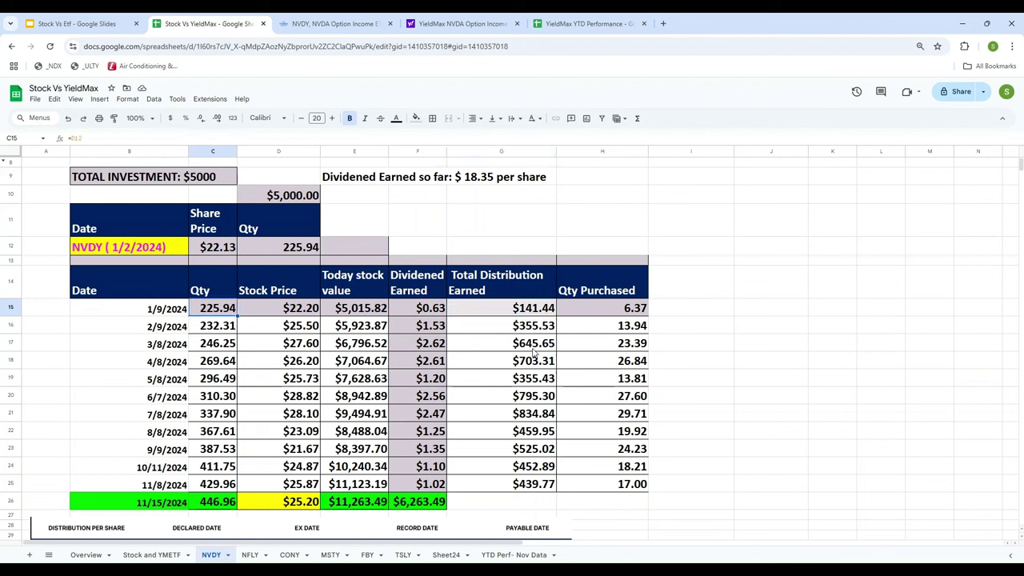
pyautogui.press('Right')
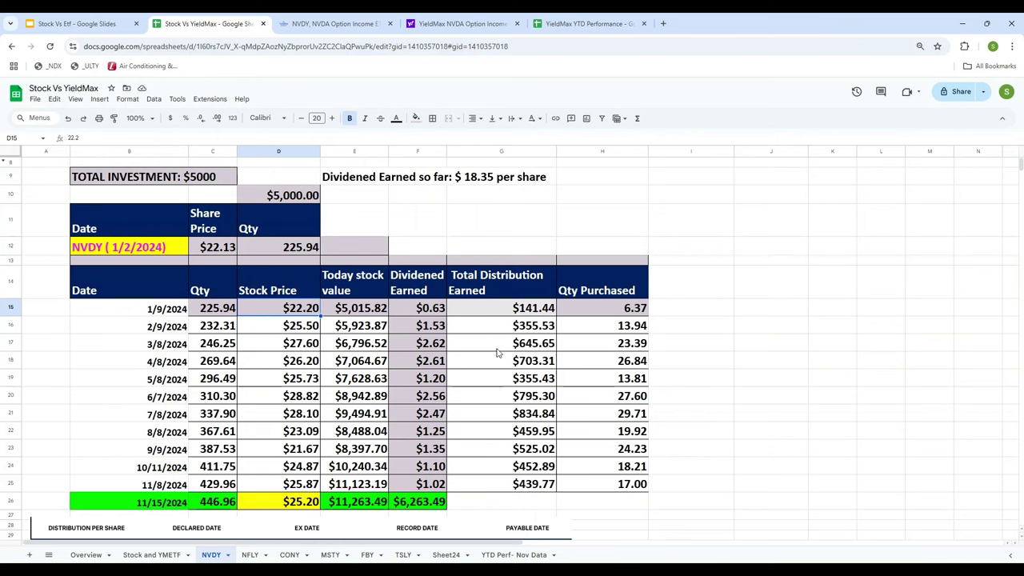
pyautogui.click(452, 24)
pyautogui.scroll(-3, 446, 466)
pyautogui.scroll(2, 429, 472)
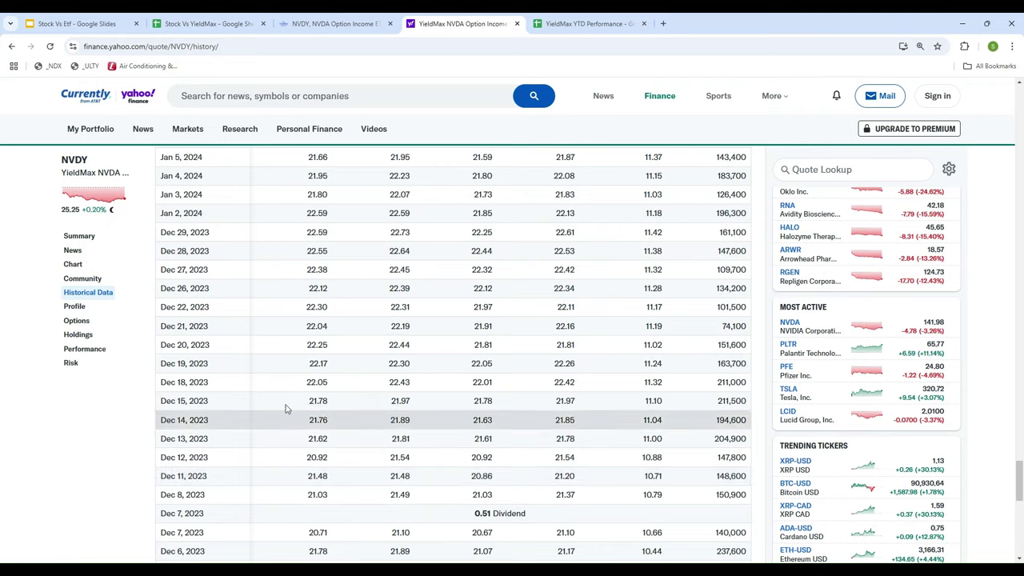
pyautogui.scroll(3, 288, 413)
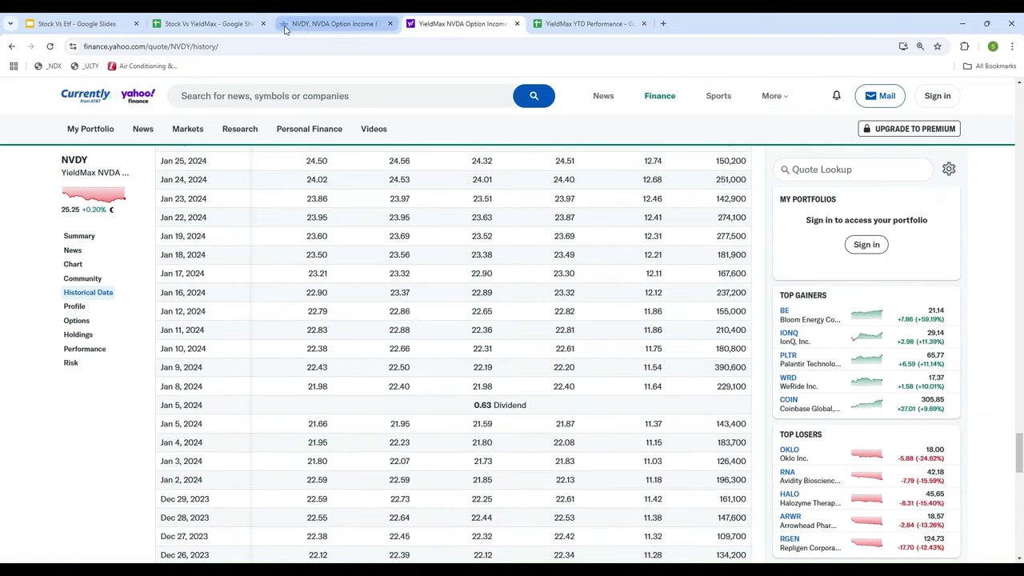
# - Return to the NVDY sheet and calculate the first quantity purchased in H15 by dividing distribution by stock price with =G15/D15
pyautogui.click(201, 24)
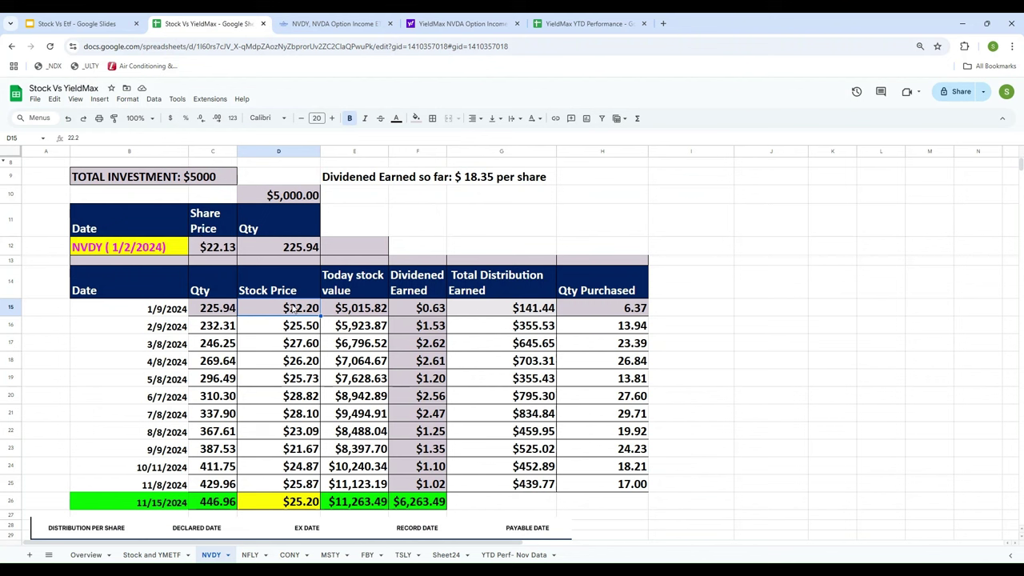
pyautogui.press('Right')
pyautogui.press('Right')
pyautogui.press('Right')
pyautogui.press('Right')
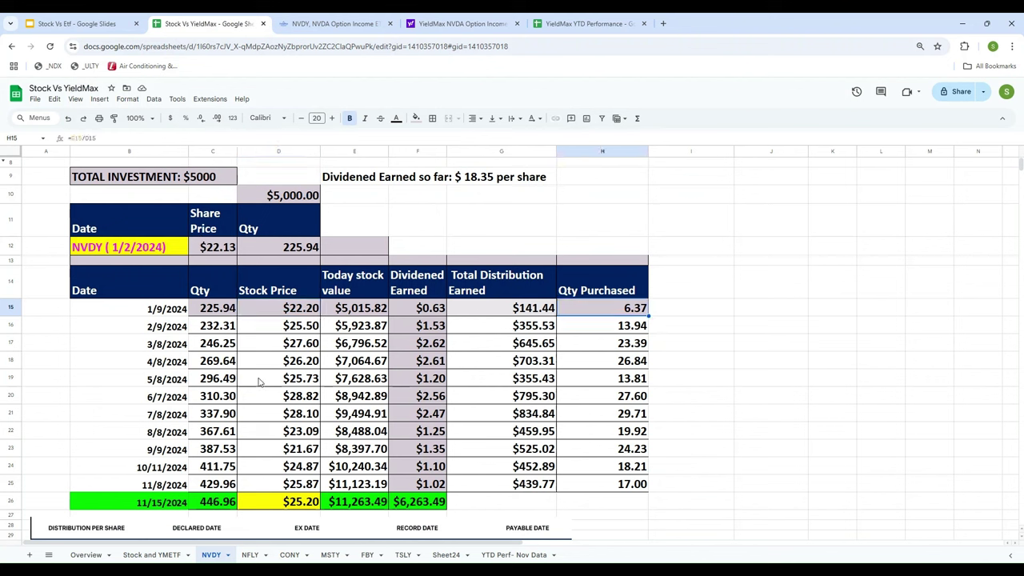
pyautogui.write('=')
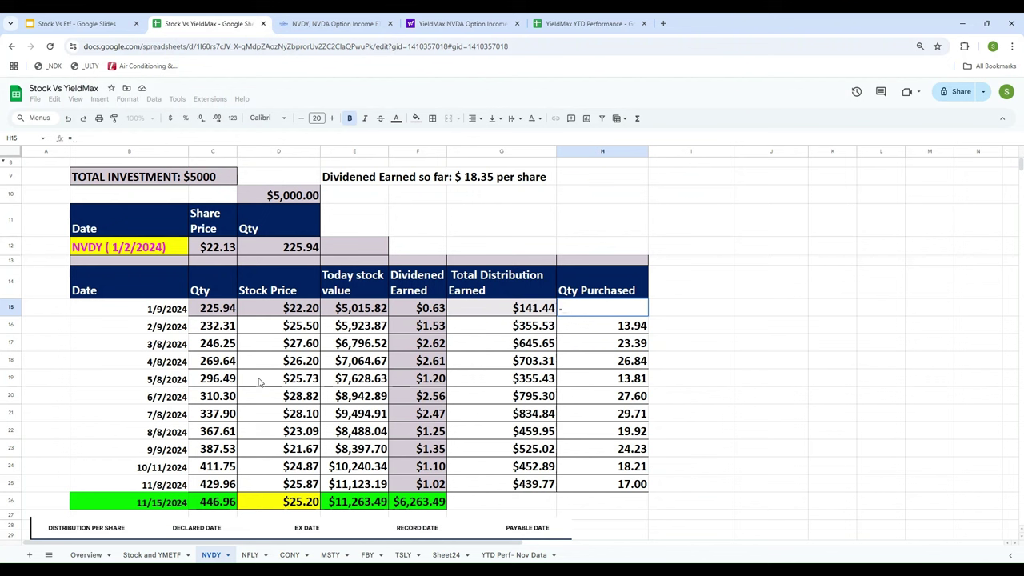
pyautogui.press('Left')
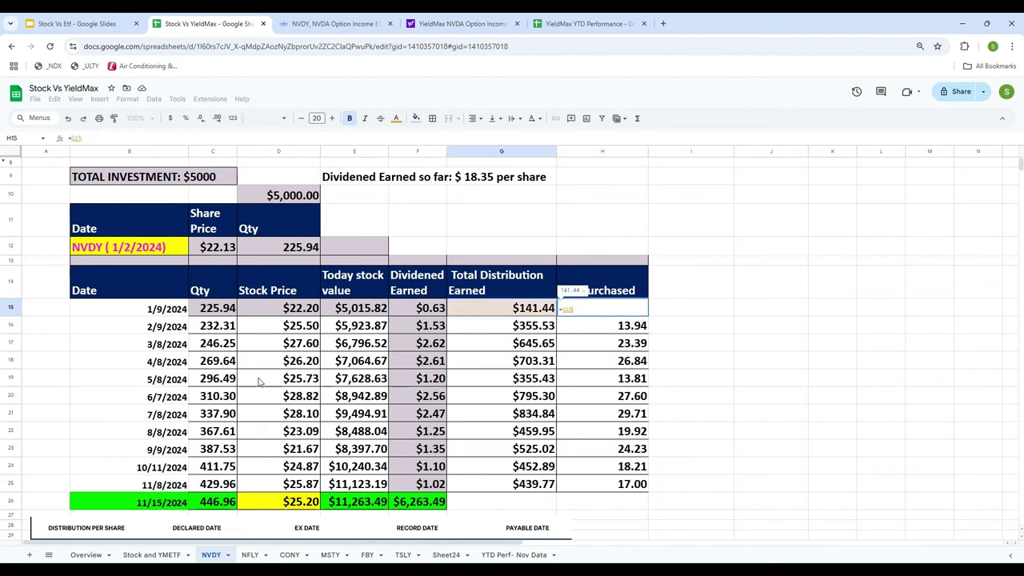
pyautogui.write('/')
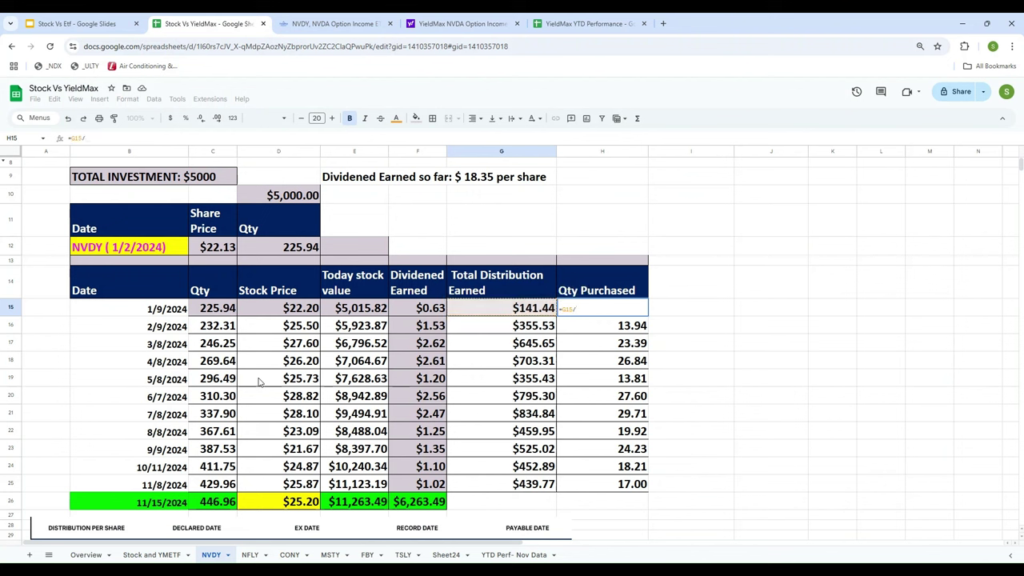
pyautogui.press('Left')
pyautogui.press('Left')
pyautogui.press('Left')
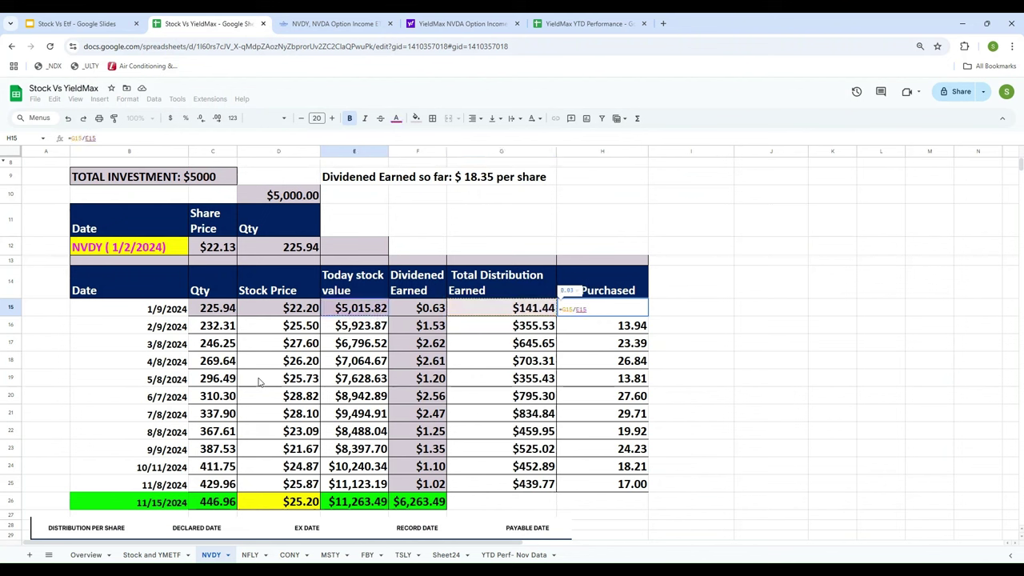
pyautogui.press('Left')
pyautogui.press('Return')
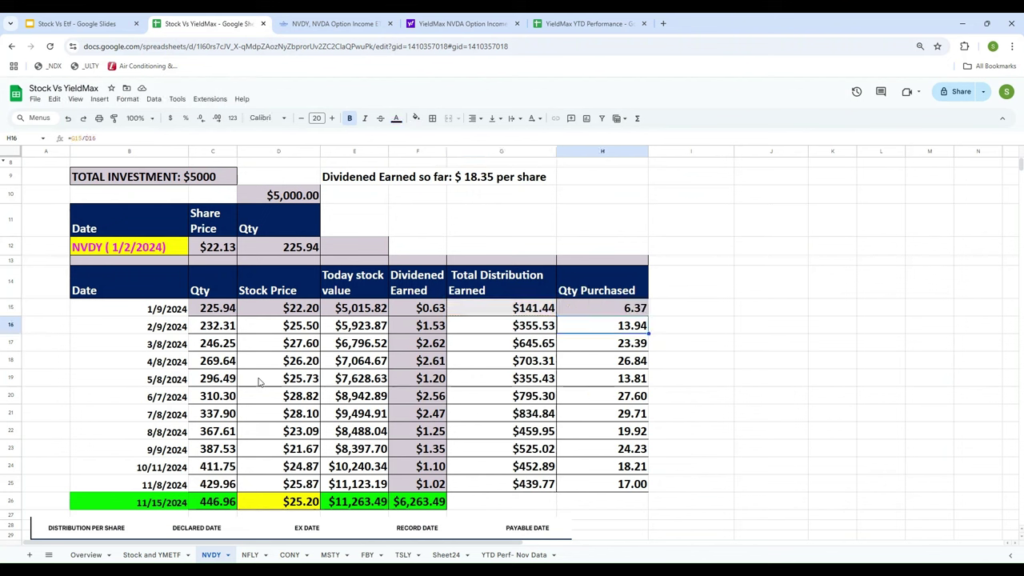
# - Review how the quantity purchased in H15 and the starting quantity in C15 feed the February quantity in C16
pyautogui.click(606, 307)
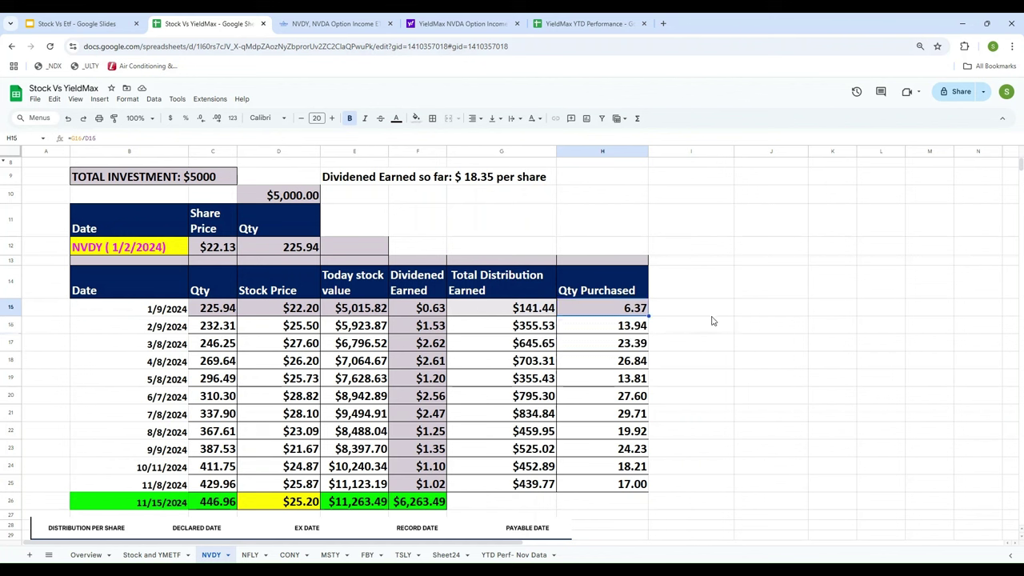
pyautogui.click(205, 312)
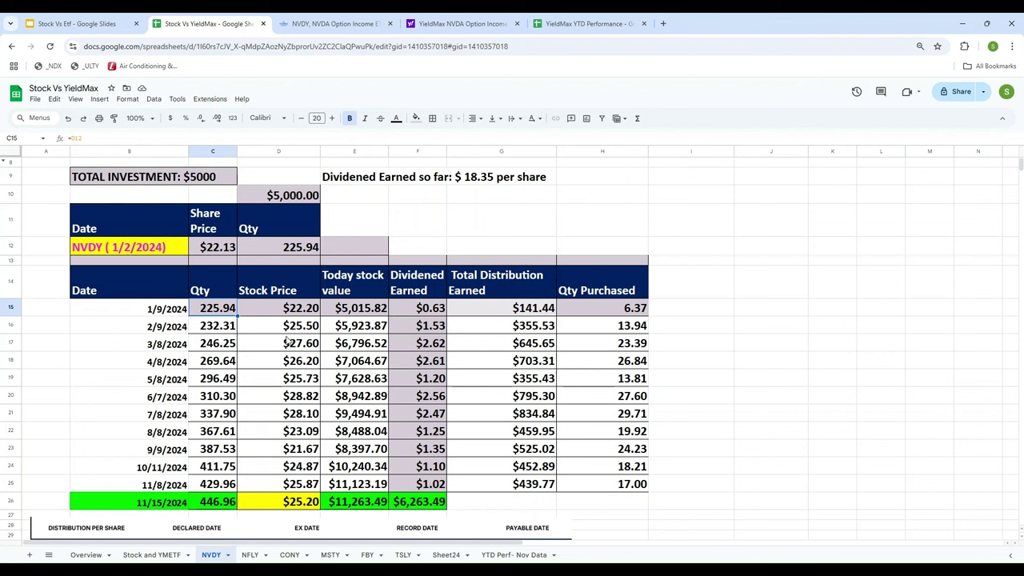
pyautogui.click(200, 328)
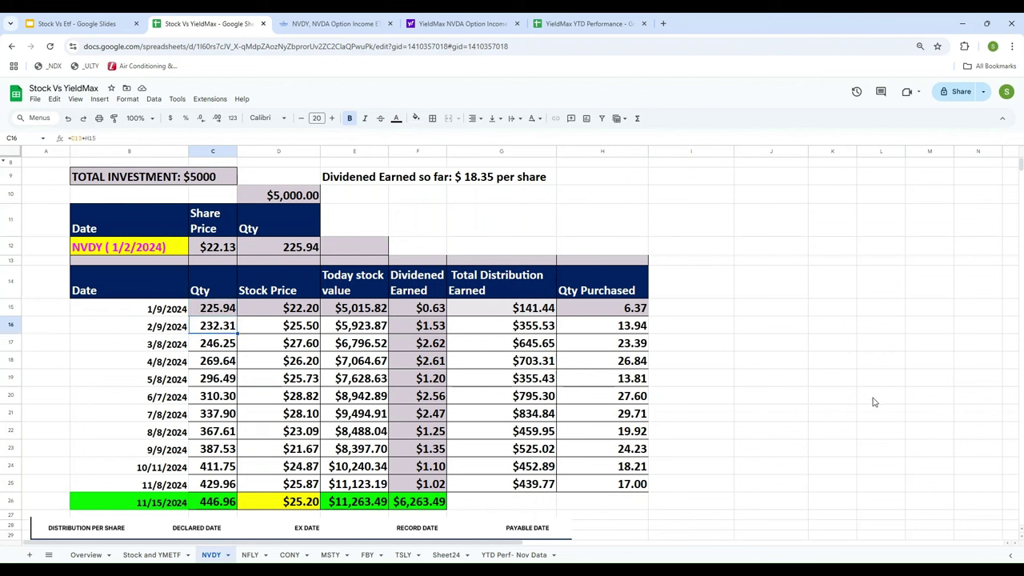
# - Clear the February dividend in F16, check the distribution table image for its amount, and undo the deletion
pyautogui.click(424, 328)
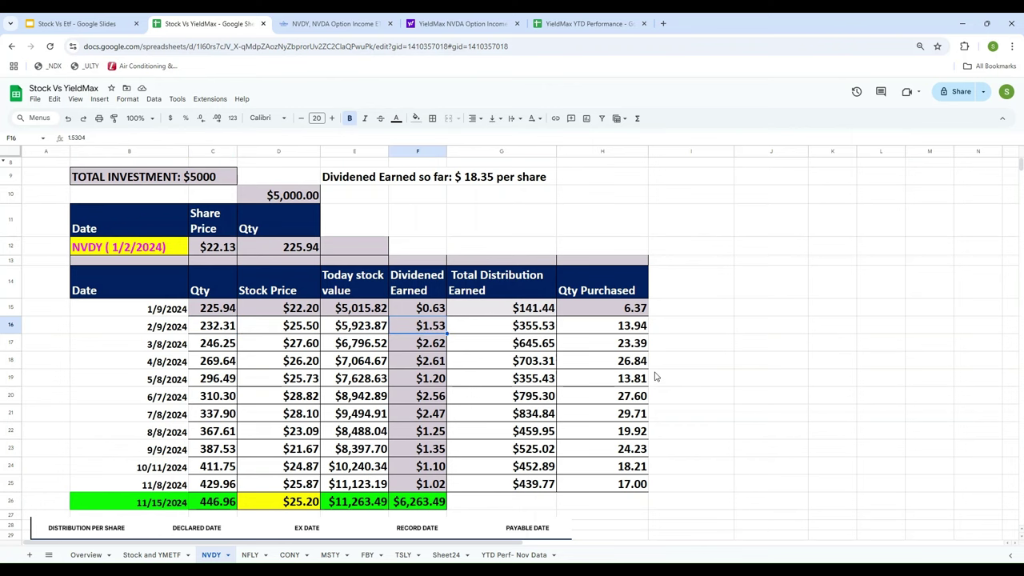
pyautogui.press('Delete')
pyautogui.scroll(-1, 714, 342)
pyautogui.scroll(-4, 714, 342)
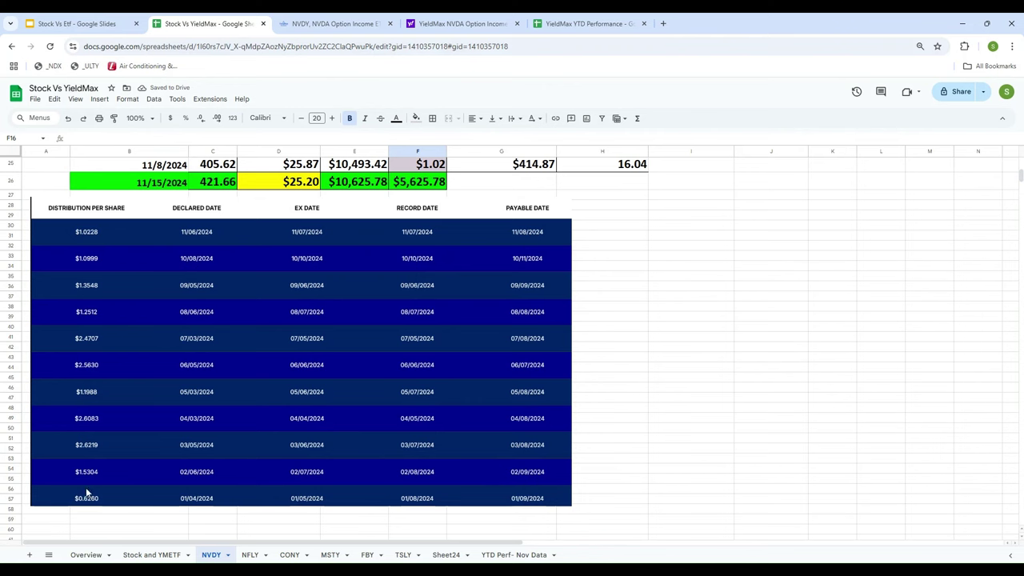
pyautogui.scroll(5, 757, 384)
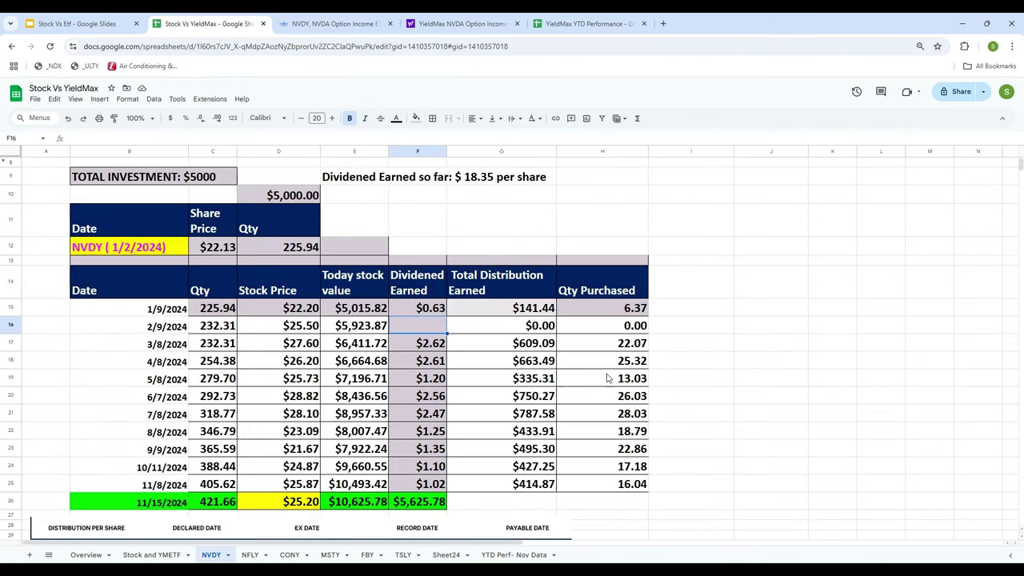
pyautogui.click(68, 117)
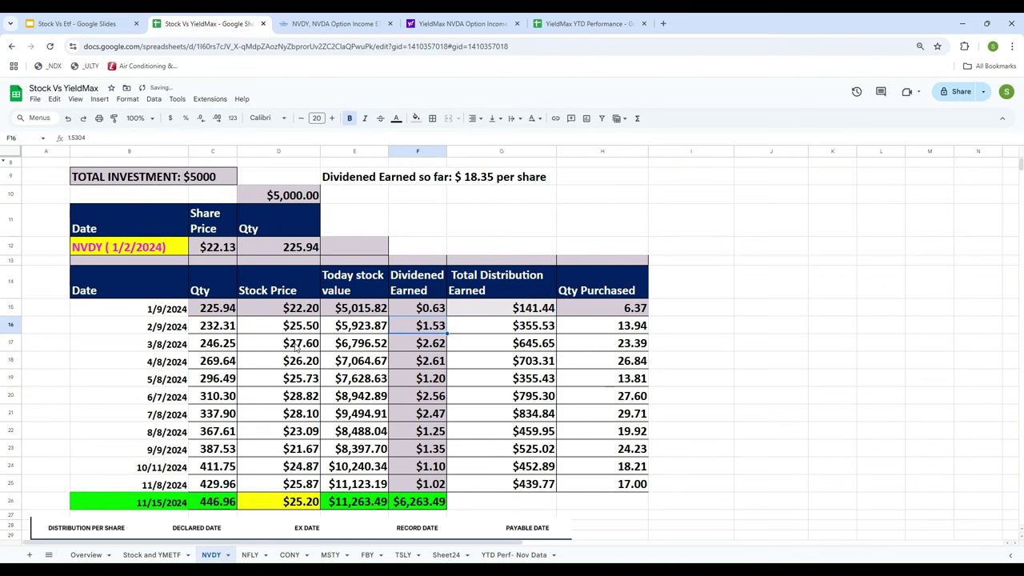
# - Calculate the February total distribution earned in G16 by multiplying dividend by quantity with =F16*C16
pyautogui.click(218, 330)
pyautogui.click(296, 330)
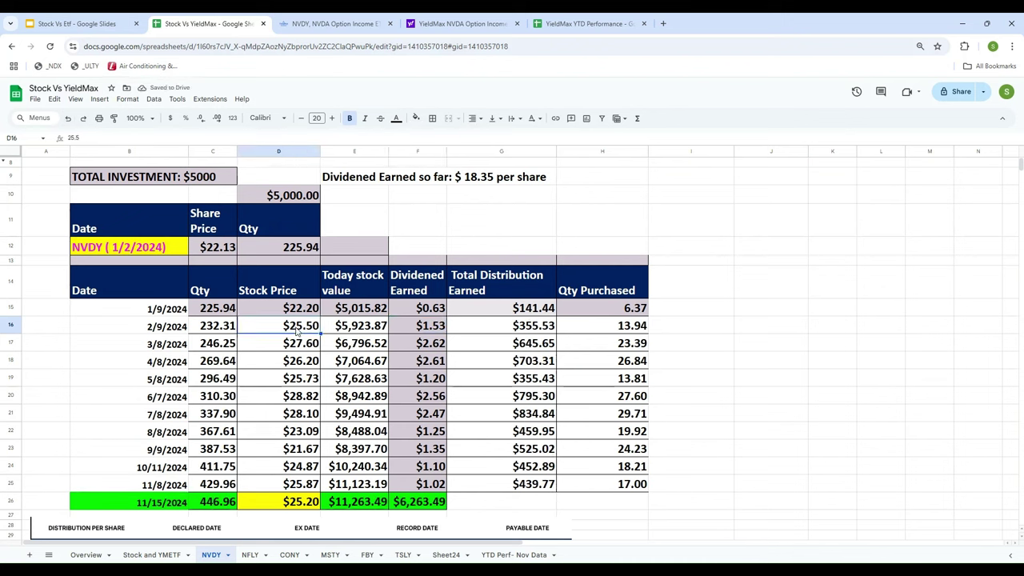
pyautogui.click(430, 328)
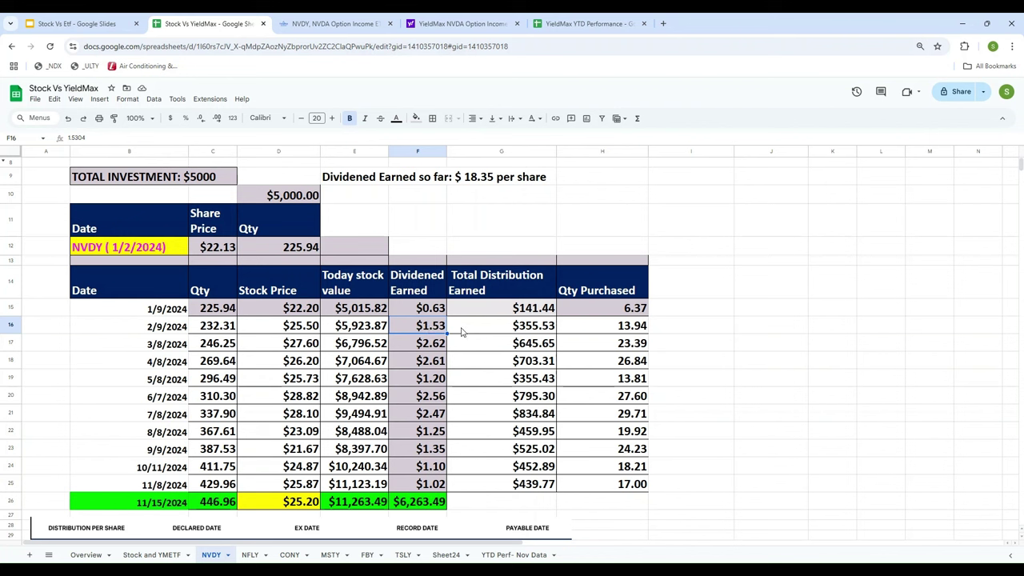
pyautogui.click(526, 328)
pyautogui.write('=')
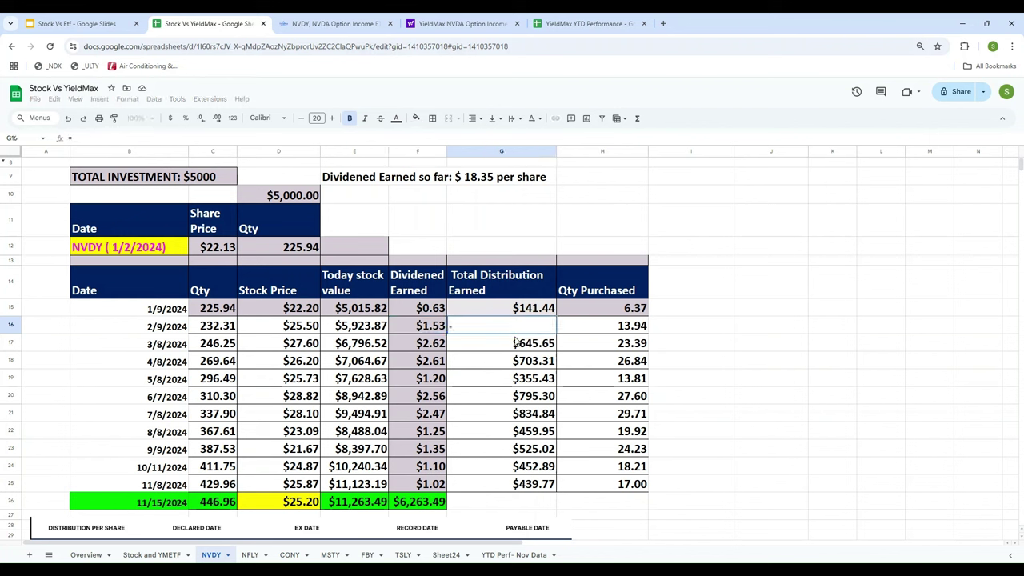
pyautogui.press('Left')
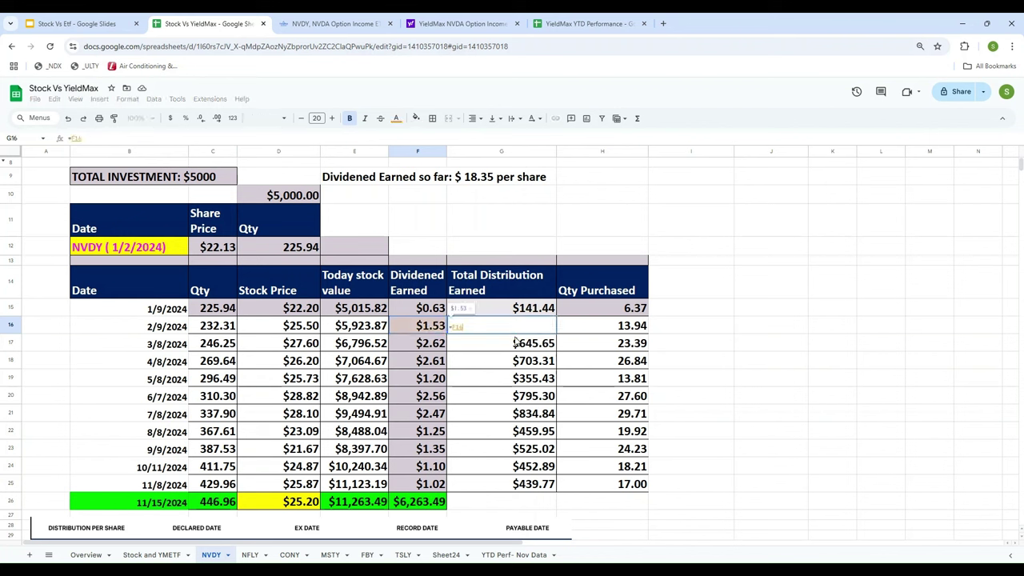
pyautogui.write('*')
pyautogui.press('Left')
pyautogui.press('Left')
pyautogui.press('Left')
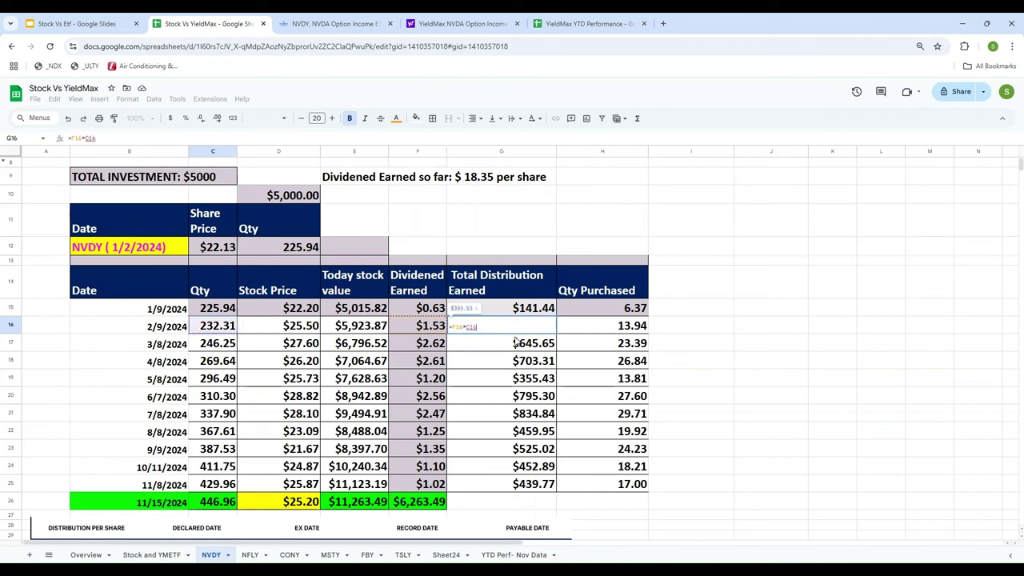
pyautogui.press('Return')
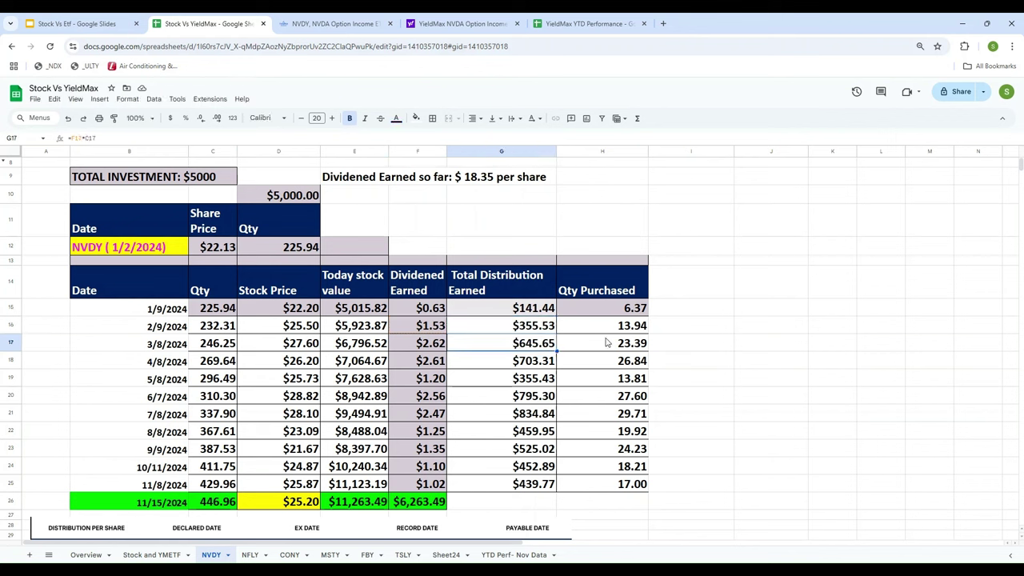
# - Look up NVDY's Feb 9, 2024 closing price in the Yahoo Finance history
pyautogui.click(513, 328)
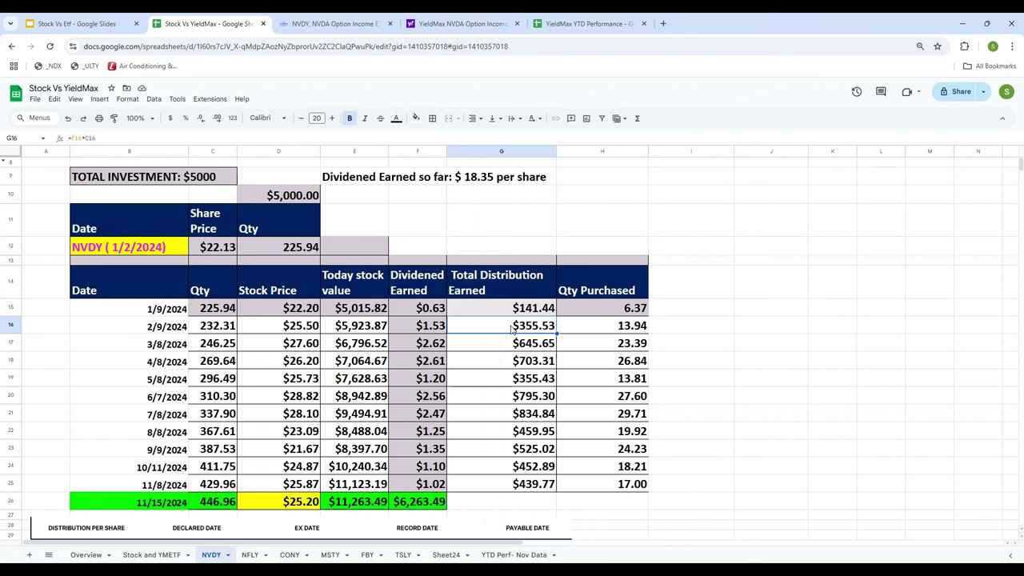
pyautogui.click(157, 334)
pyautogui.click(448, 23)
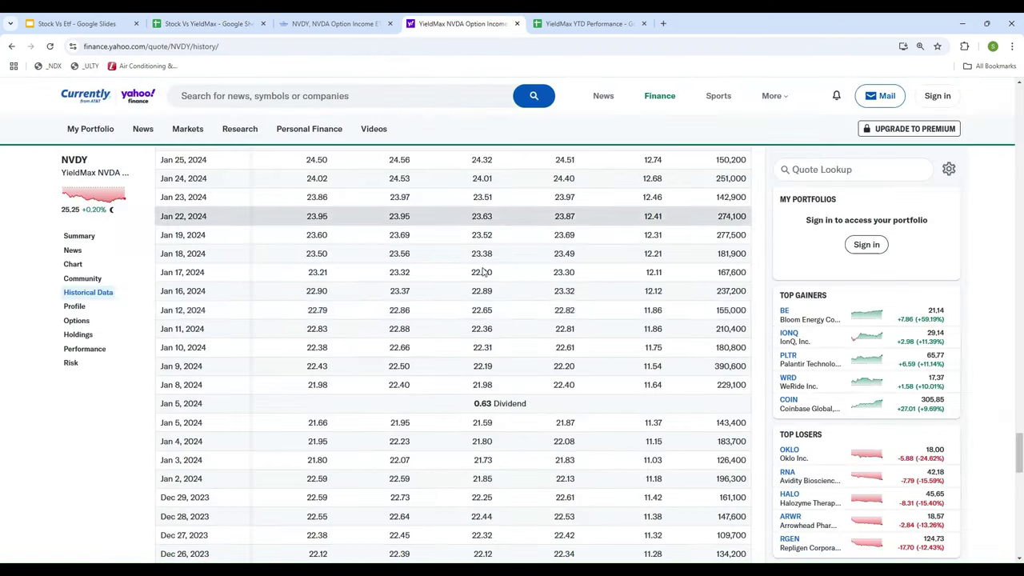
pyautogui.scroll(4, 429, 297)
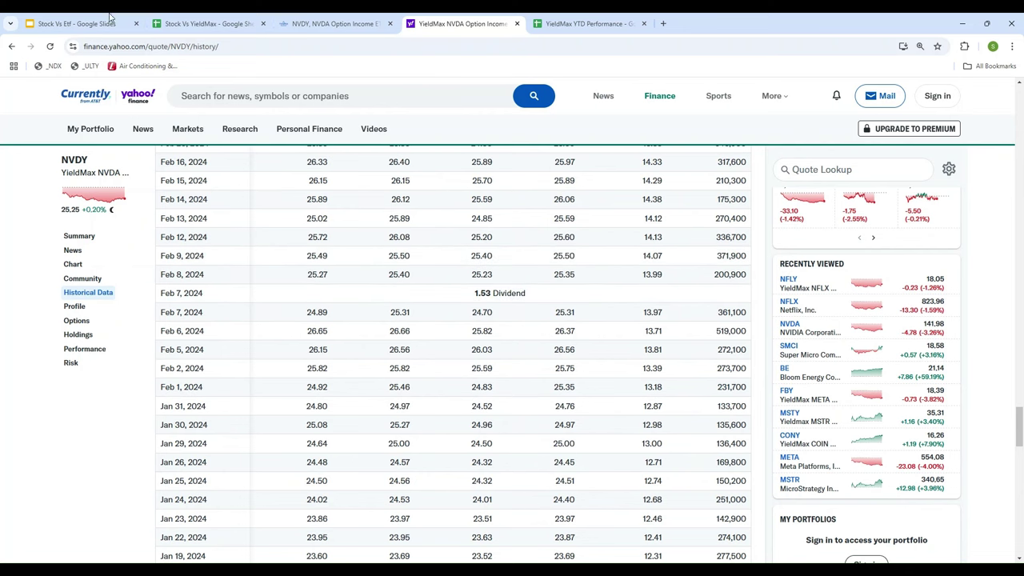
# - Return to the NVDY sheet, try the February quantity purchased formula =G16/D16 in H16, and cancel the edit
pyautogui.click(200, 24)
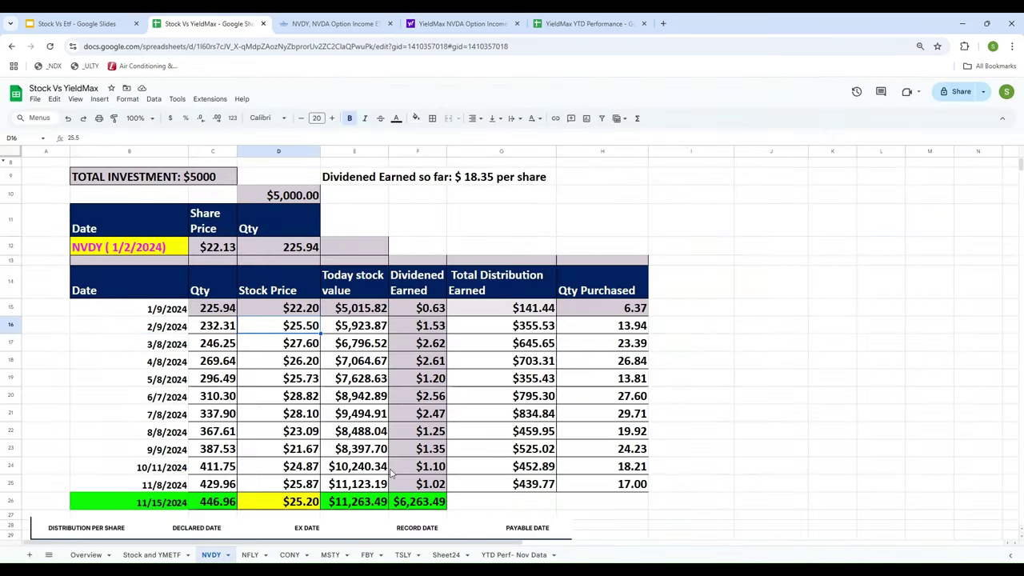
pyautogui.press('Right')
pyautogui.press('Right')
pyautogui.press('Right')
pyautogui.press('Right')
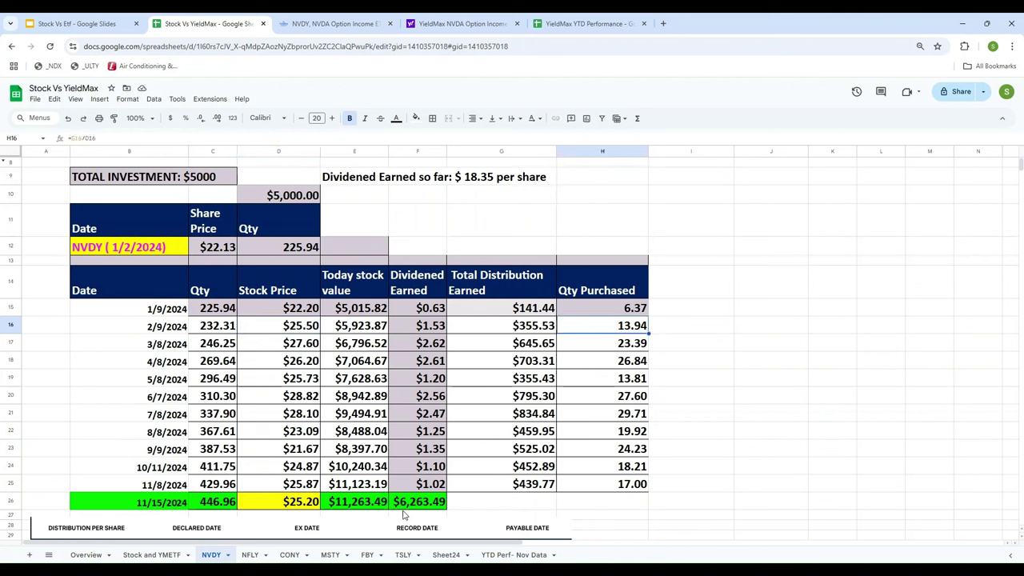
pyautogui.write('=')
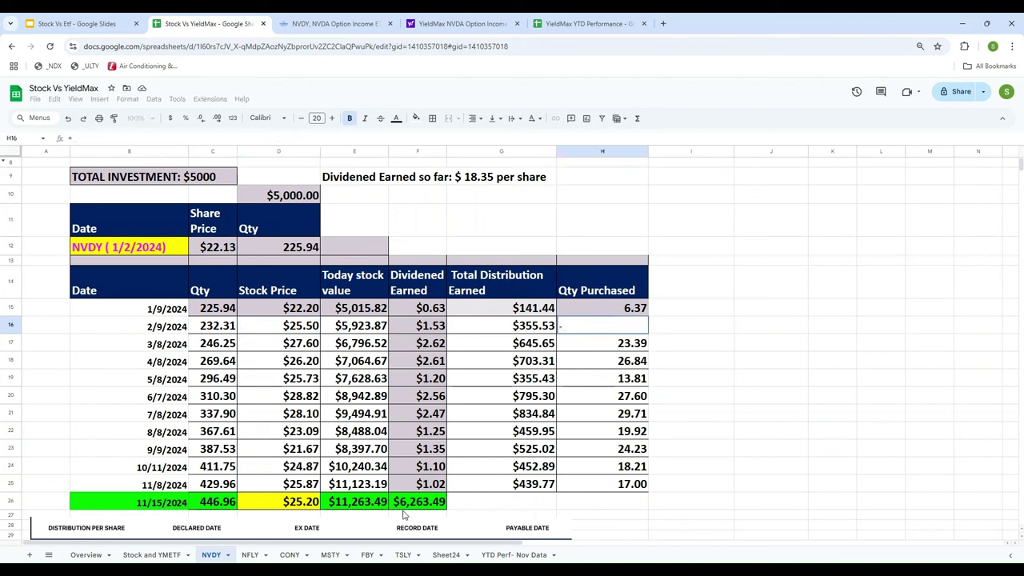
pyautogui.press('Left')
pyautogui.write('/')
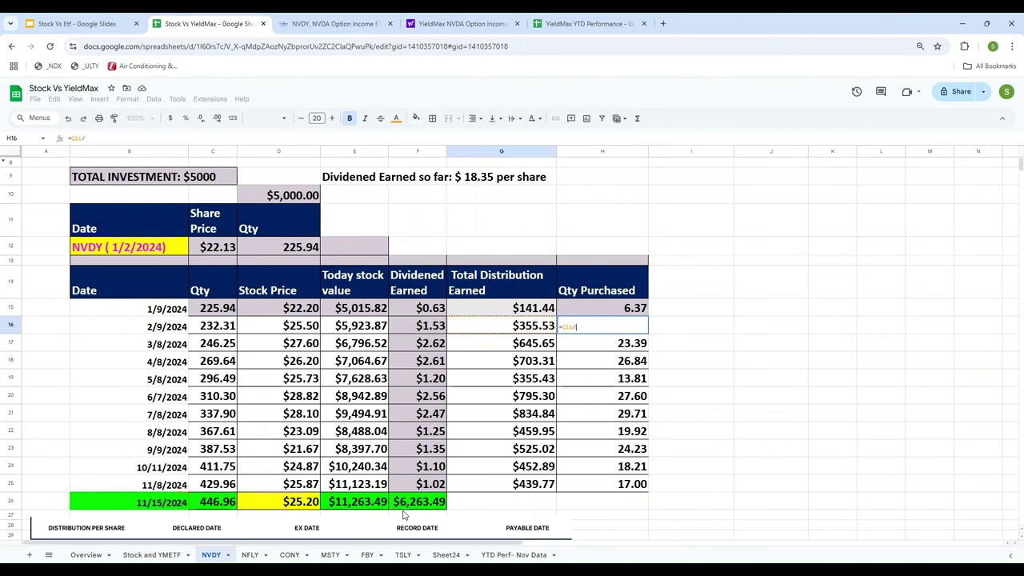
pyautogui.press('Left')
pyautogui.press('Left')
pyautogui.press('Left')
pyautogui.press('Left')
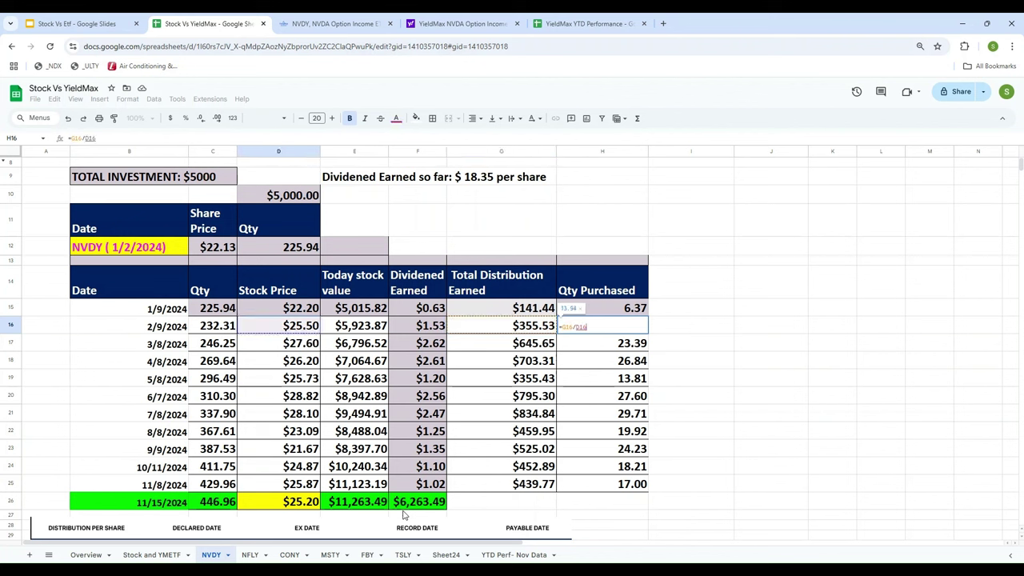
pyautogui.press('Escape')
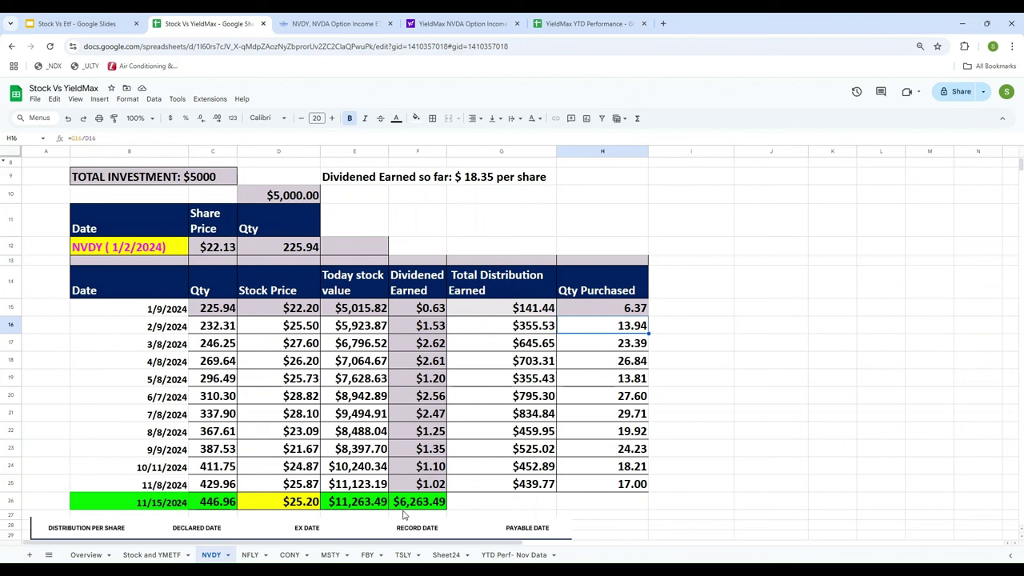
# - Review the formula behind the 3/8/2024 share quantity in C17
pyautogui.press('Down')
pyautogui.press('Left')
pyautogui.press('Left')
pyautogui.press('Left')
pyautogui.press('Left')
pyautogui.press('Left')
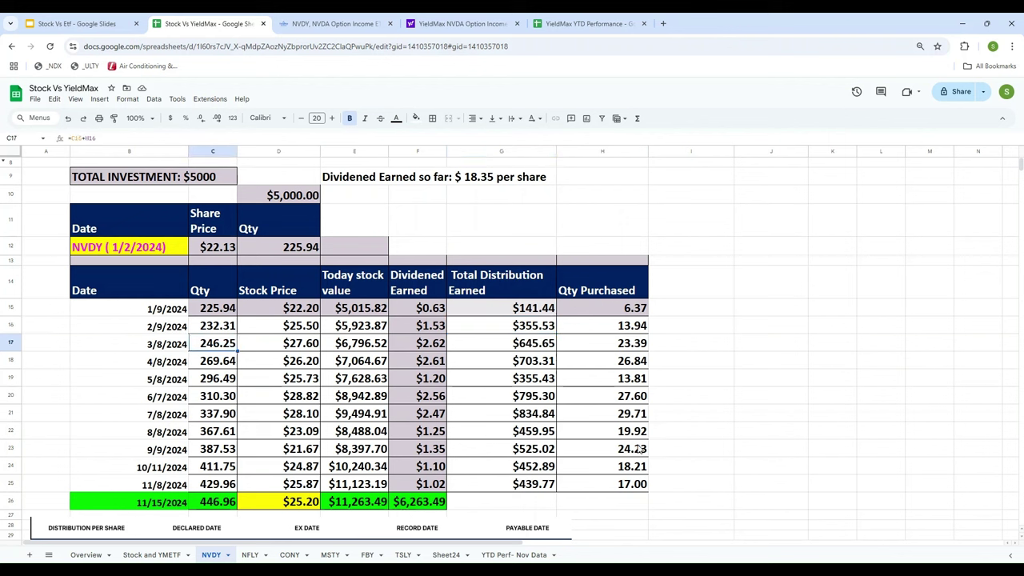
# - Compare the initial NVDY share quantity in D12 with the 11/15/2024 quantity in C26
pyautogui.click(300, 248)
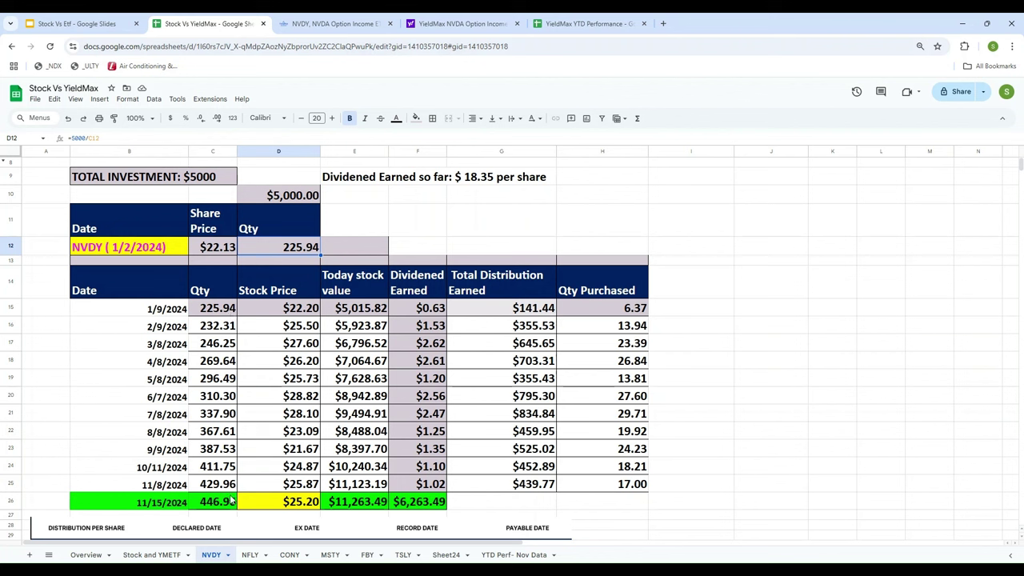
pyautogui.scroll(-1, 246, 449)
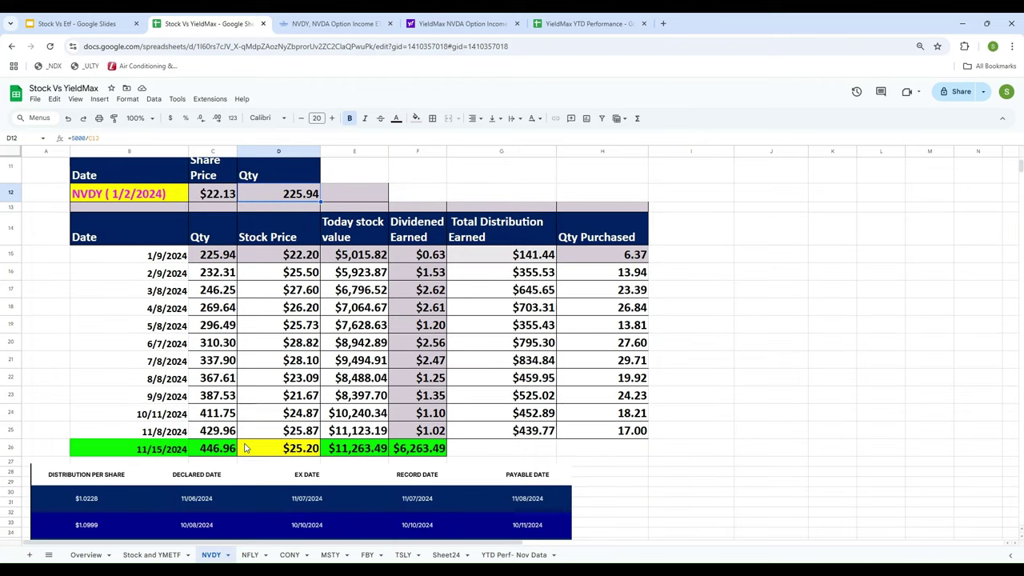
pyautogui.click(216, 452)
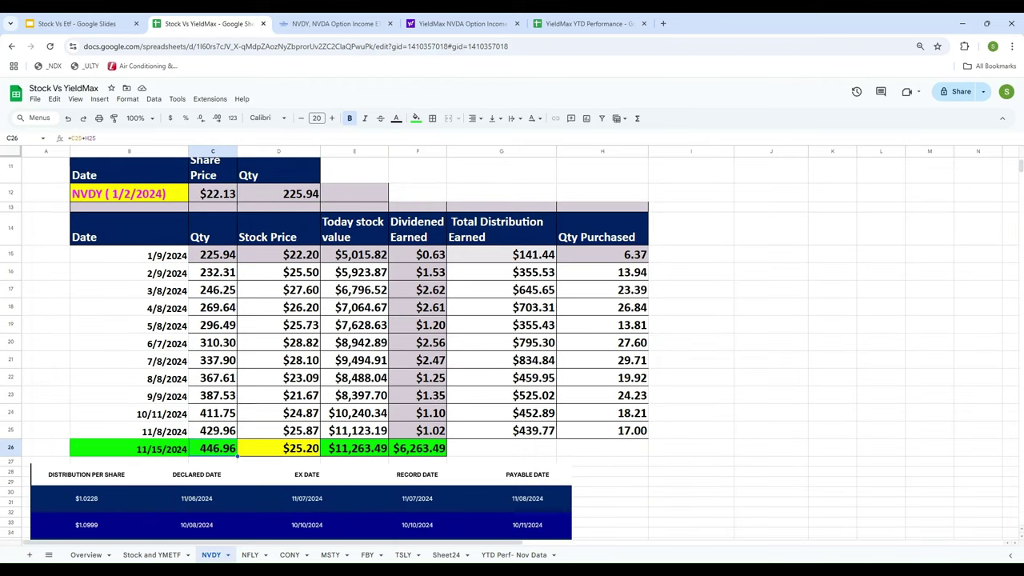
pyautogui.click(129, 449)
pyautogui.click(212, 448)
pyautogui.click(293, 195)
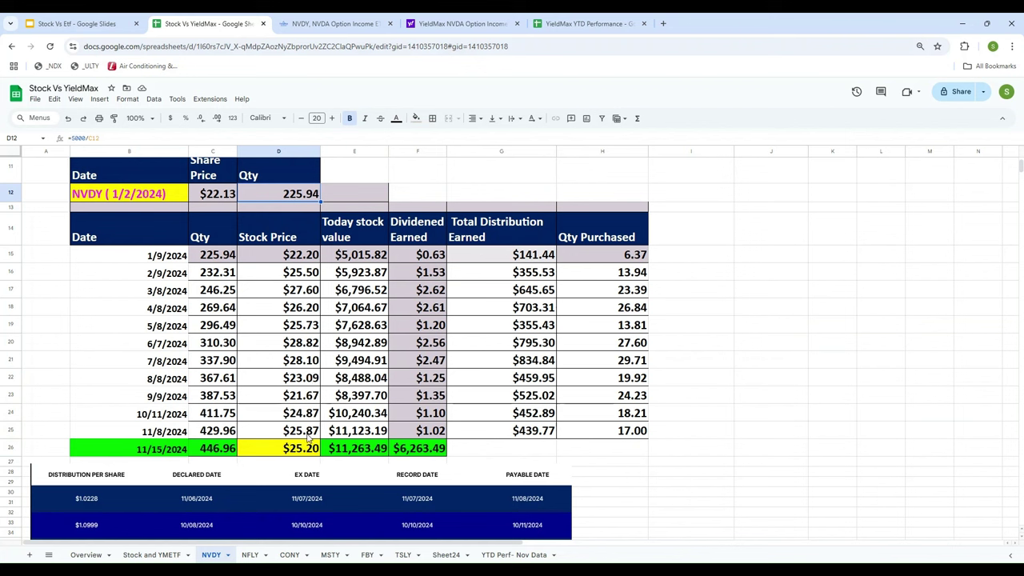
pyautogui.click(216, 450)
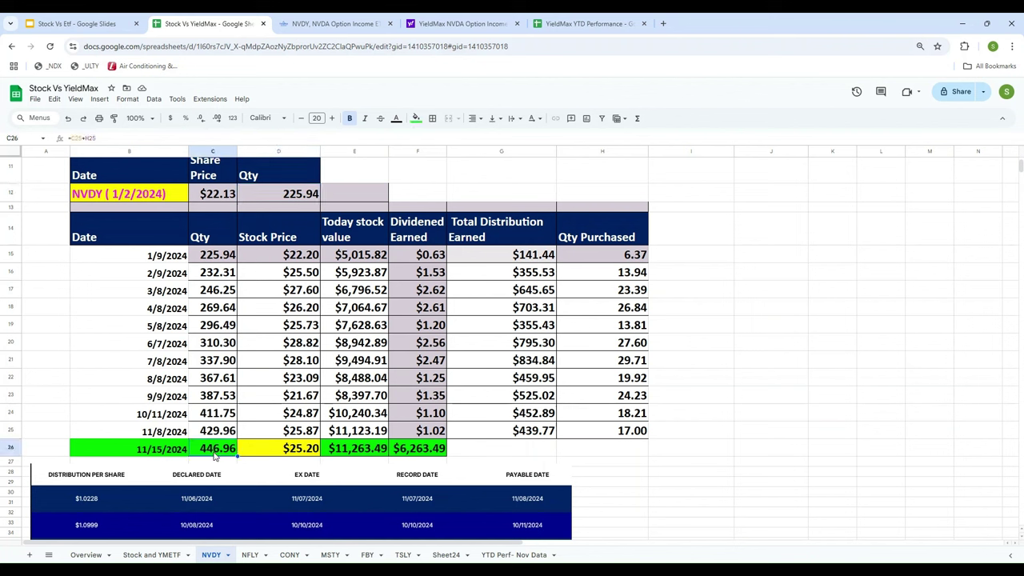
# - Look up NVDY's November 15, 2024 closing price on the Yahoo Finance historical data page
pyautogui.click(277, 453)
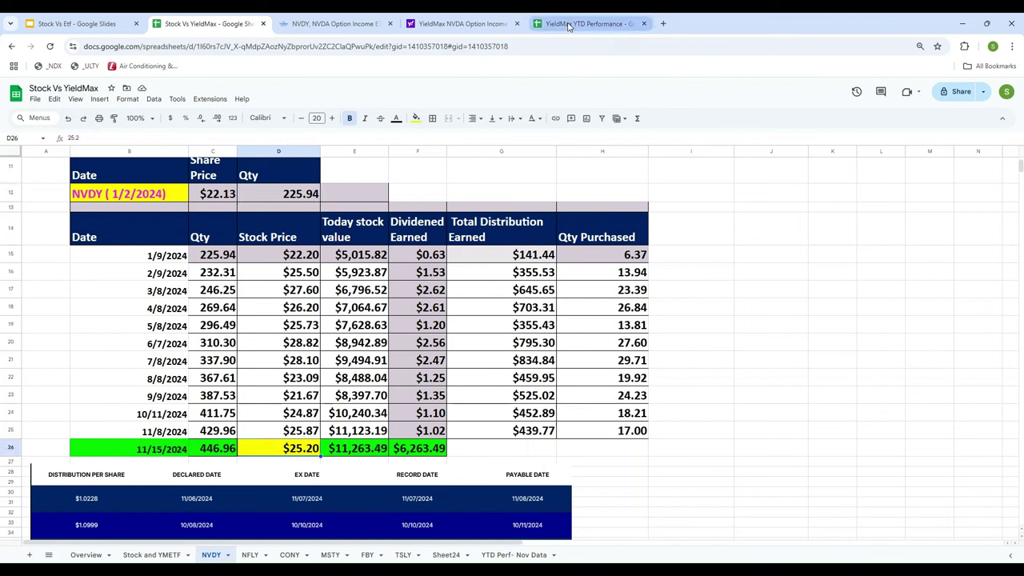
pyautogui.click(442, 28)
pyautogui.scroll(8, 499, 236)
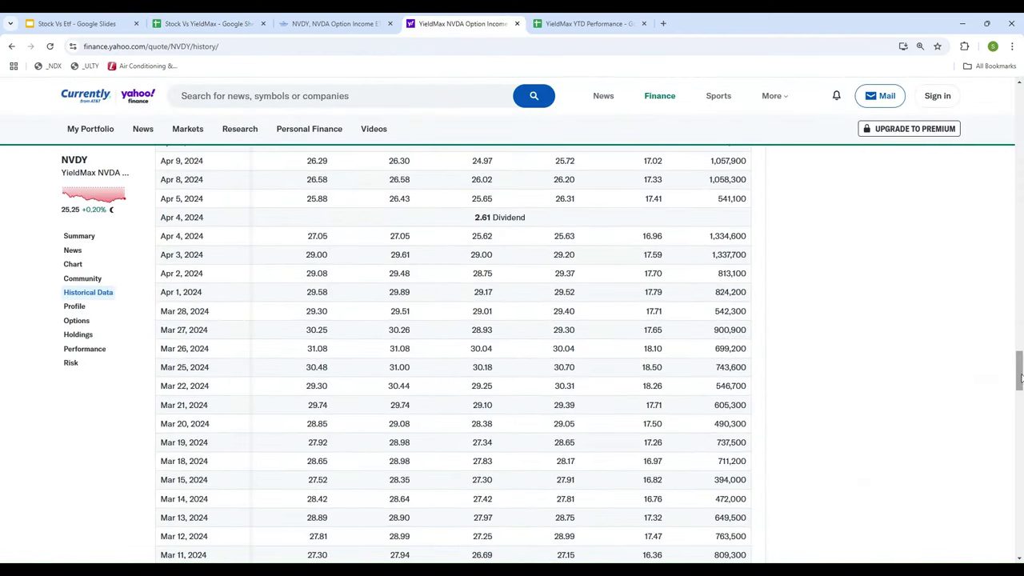
pyautogui.moveTo(1020, 377); pyautogui.dragTo(1020, 104)
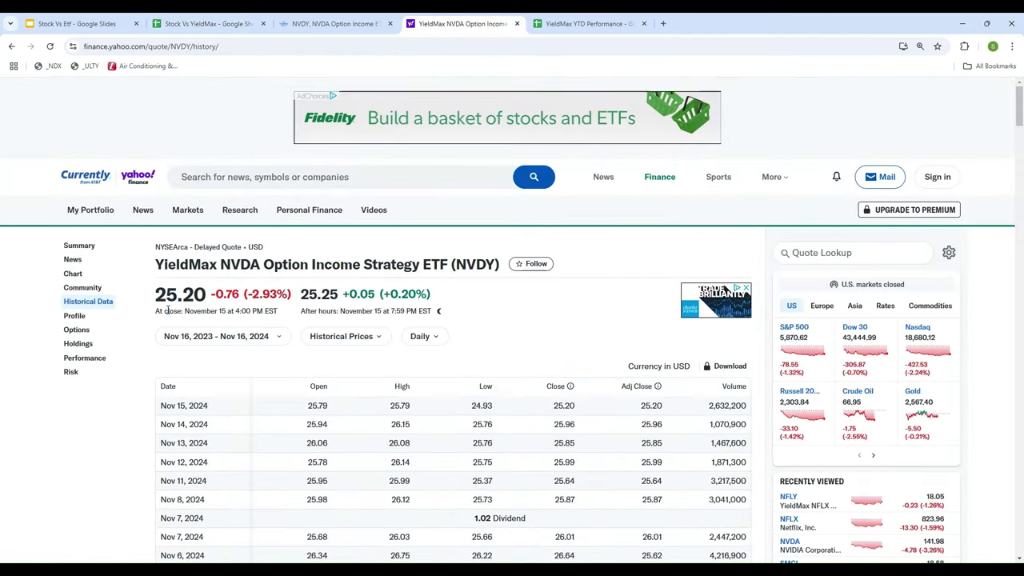
# - Back in the NVDY sheet, enter =D26*C26 in E26 as the 11/15/2024 stock value
pyautogui.click(210, 23)
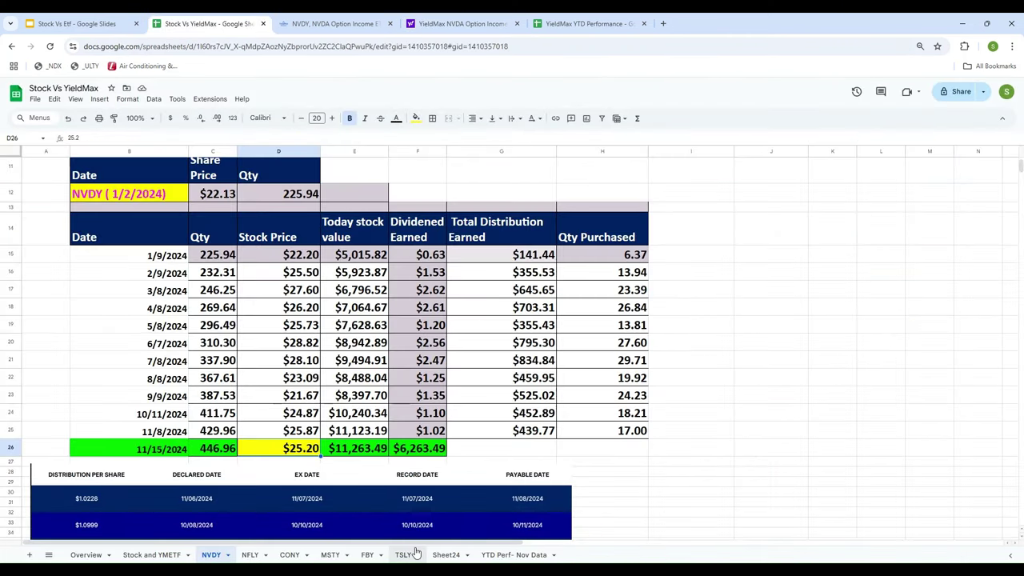
pyautogui.press('Right')
pyautogui.write('=')
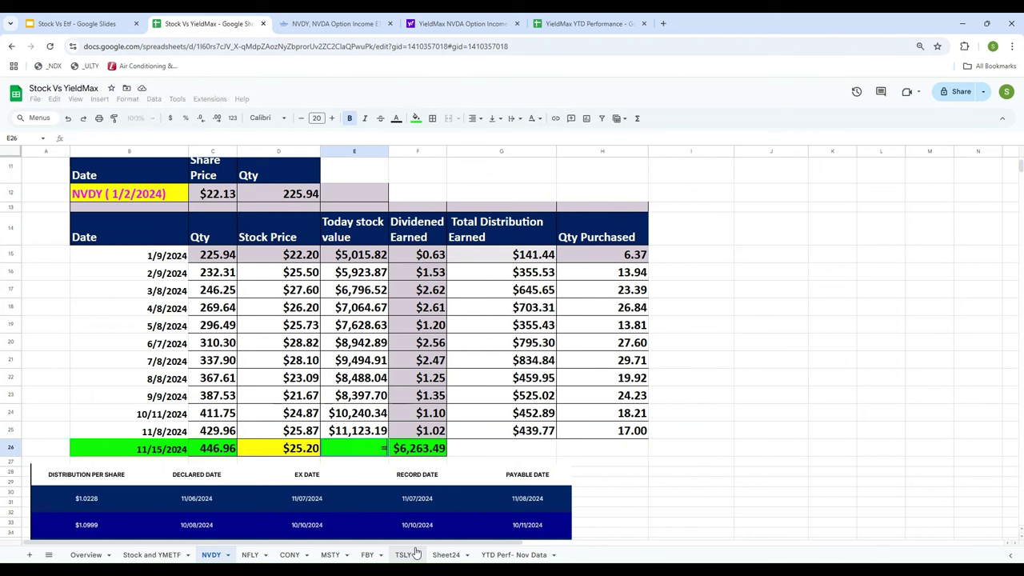
pyautogui.press('Left')
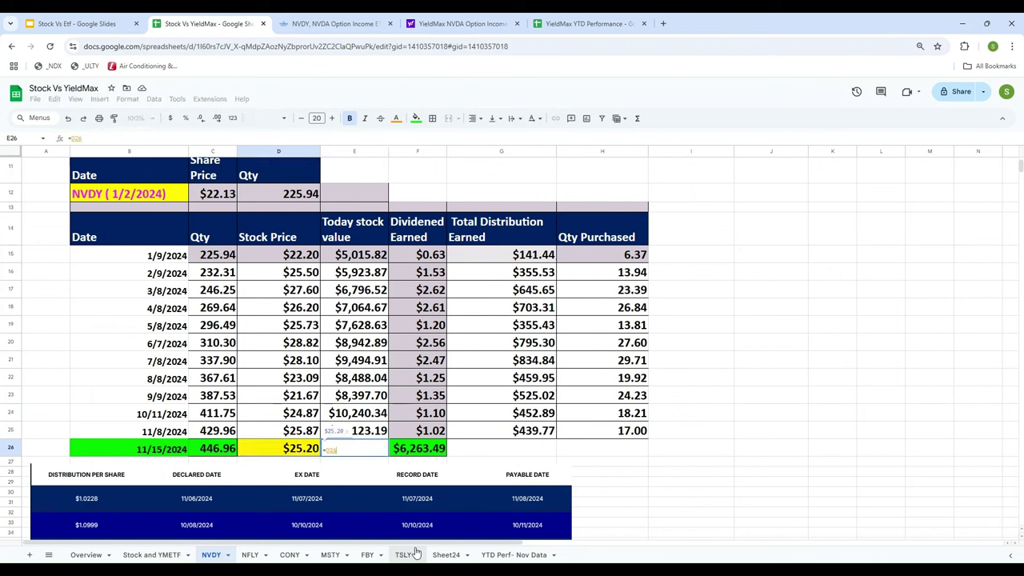
pyautogui.write('*')
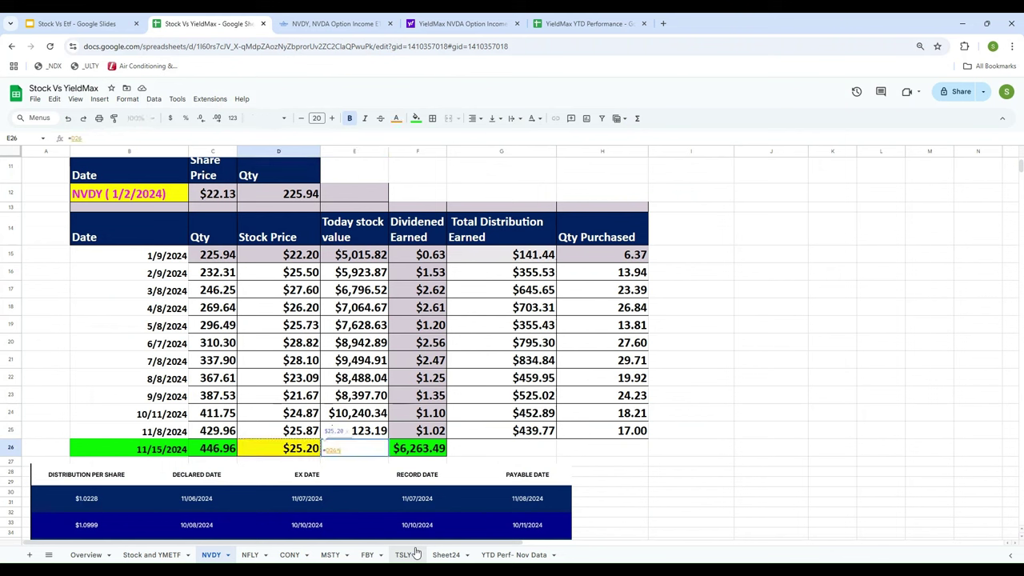
pyautogui.press('Left')
pyautogui.press('Left')
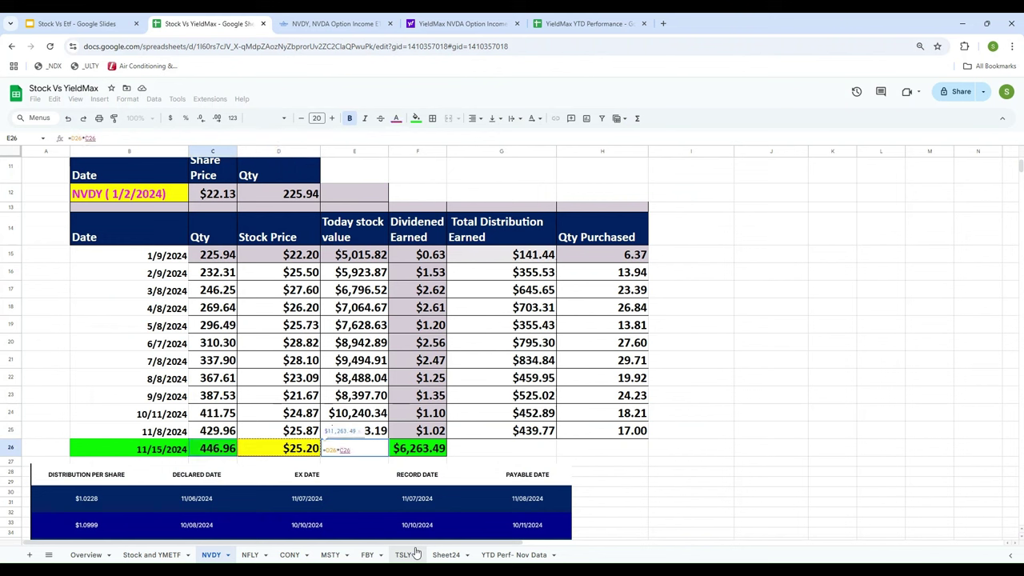
pyautogui.press('Return')
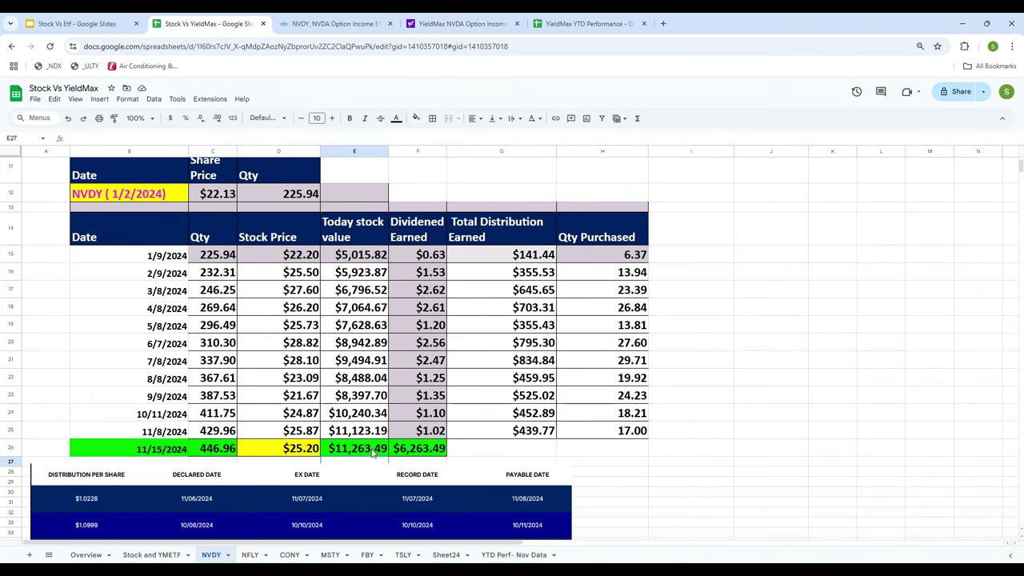
# - Review the formula behind NVDY's reinvested gain in F26
pyautogui.scroll(1, 697, 422)
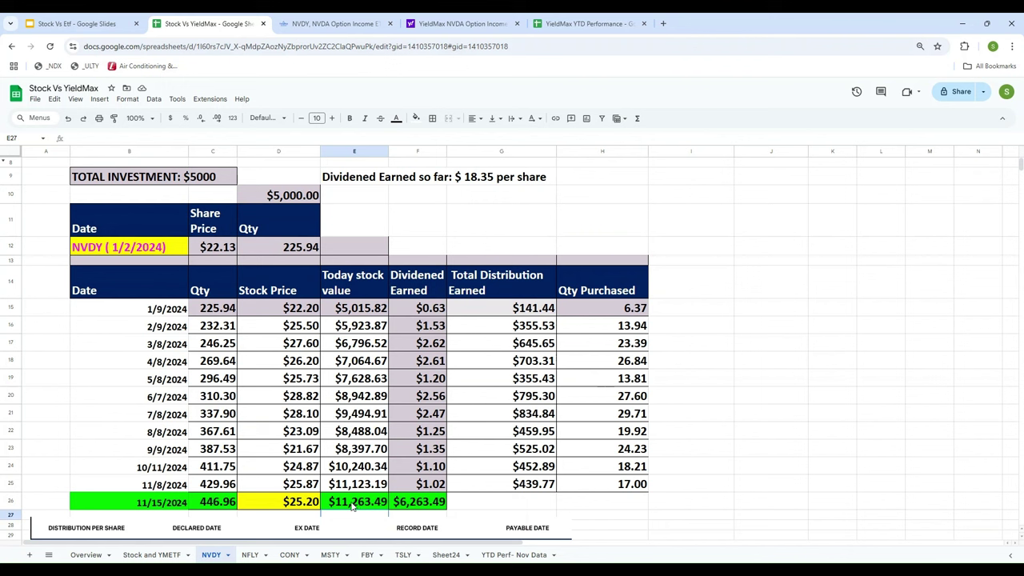
pyautogui.click(410, 507)
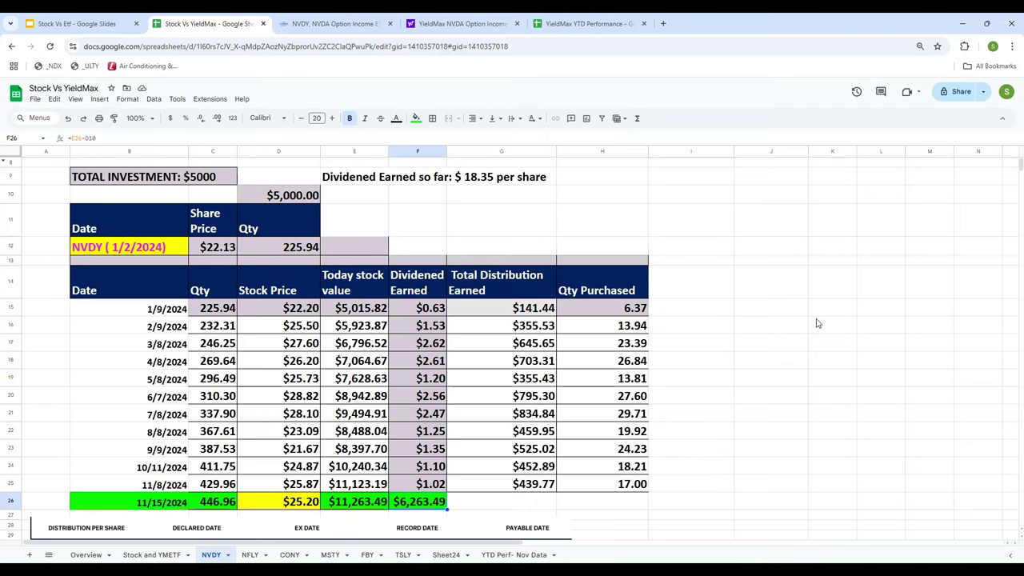
pyautogui.scroll(-1, 818, 324)
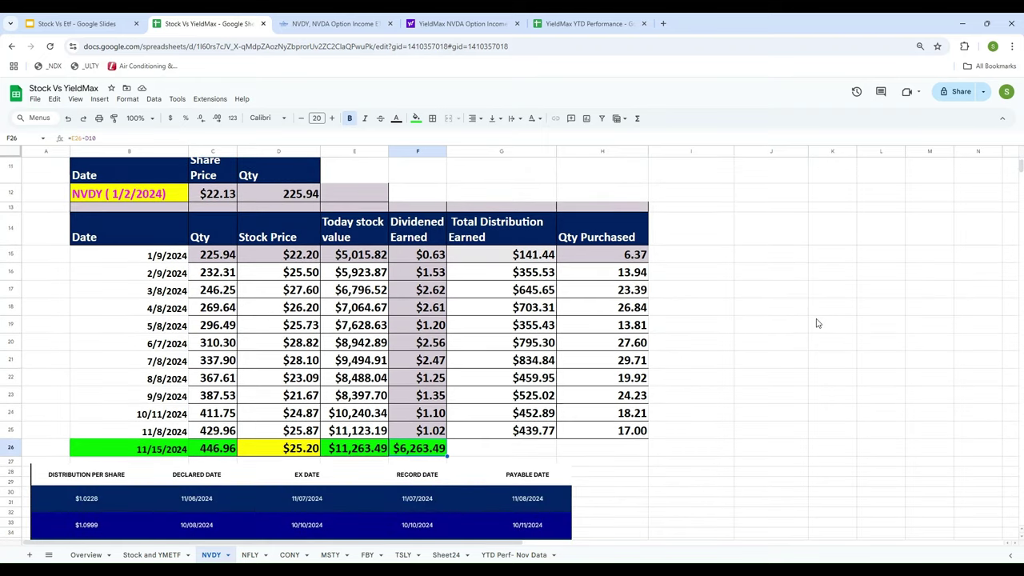
# - Look through the NFLY, CONY, MSTY and FBY reinvestment sheets and the gains in the Stock and YMETF sheet
pyautogui.click(250, 555)
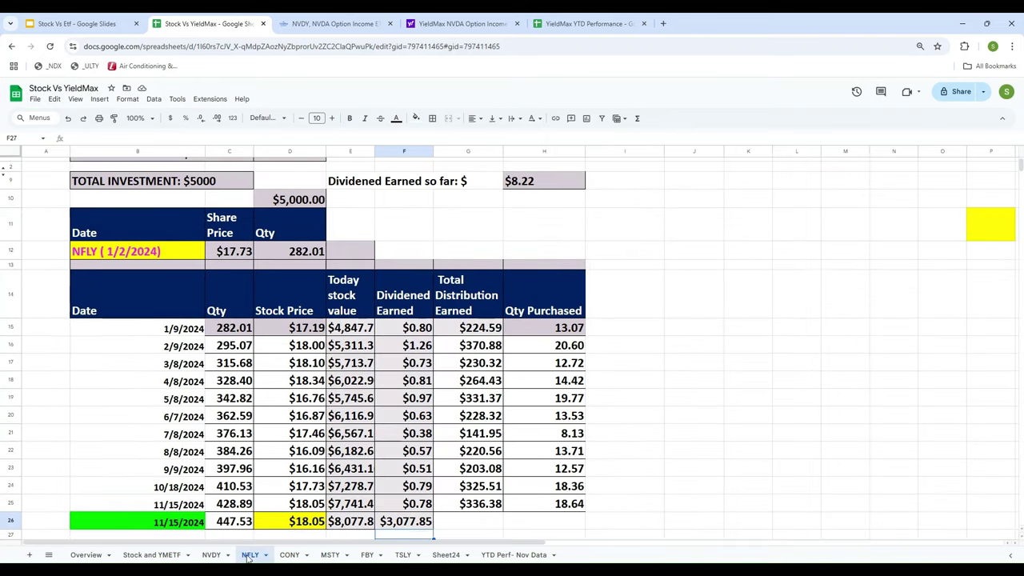
pyautogui.click(289, 554)
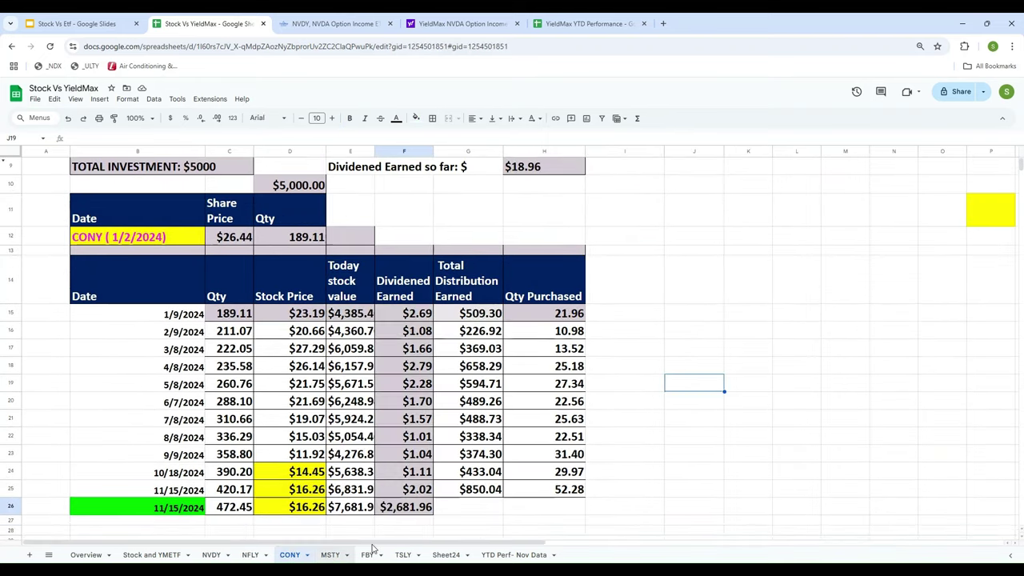
pyautogui.click(330, 554)
pyautogui.click(368, 554)
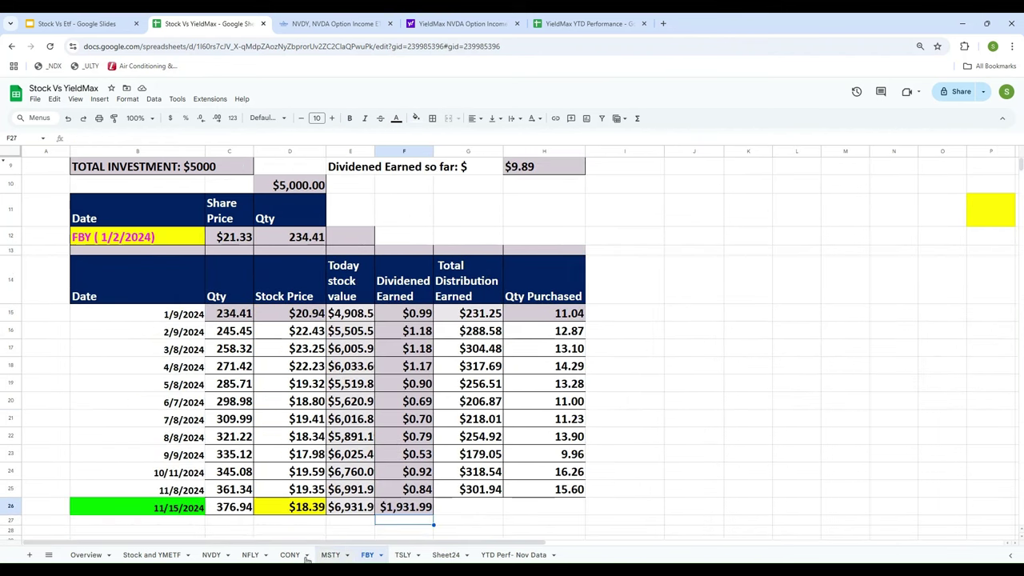
pyautogui.click(154, 555)
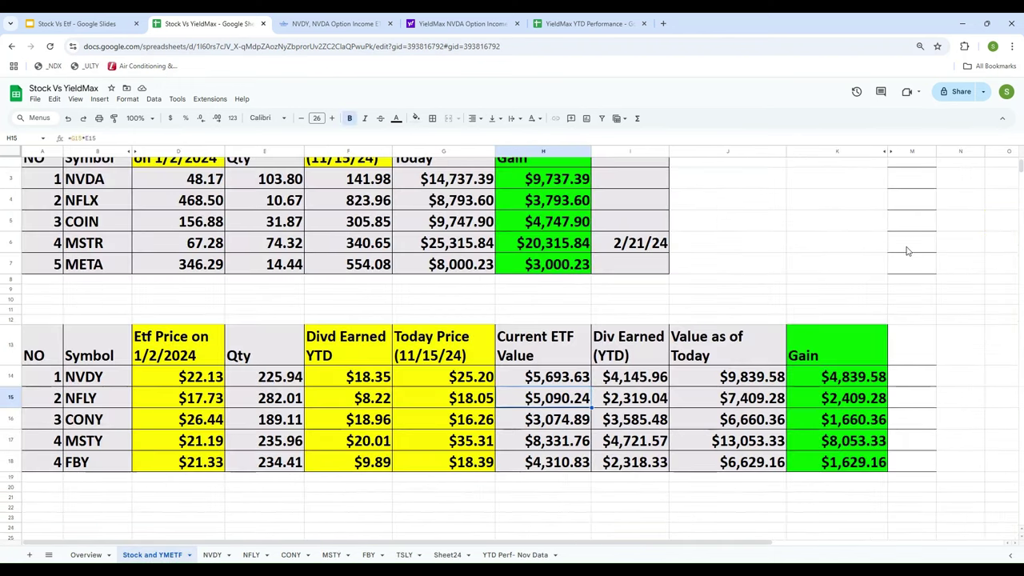
pyautogui.scroll(1, 908, 251)
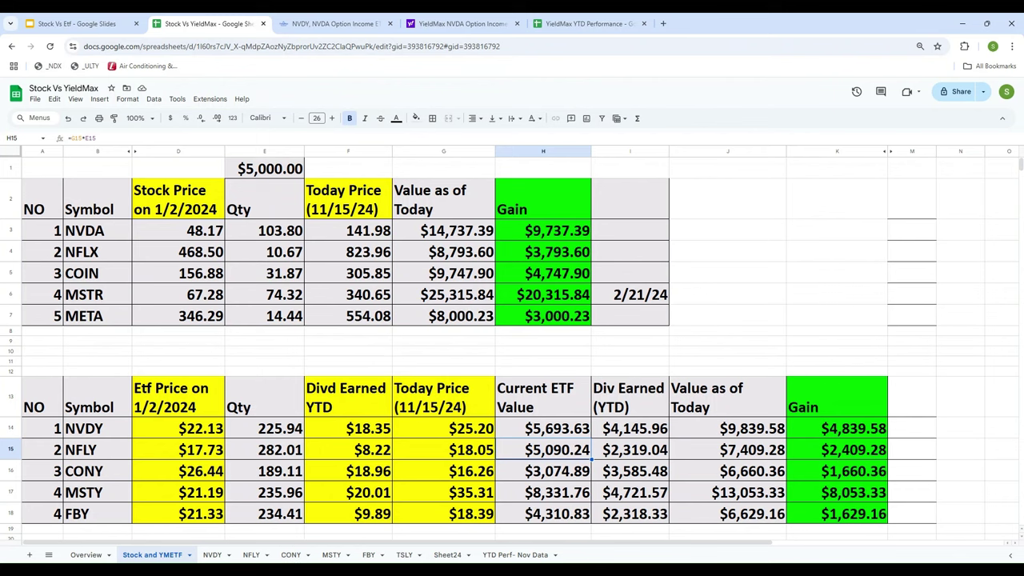
# - On the Overview sheet, shift the black cover box sideways to uncover the Buy and Hold- DRIP column
pyautogui.click(86, 555)
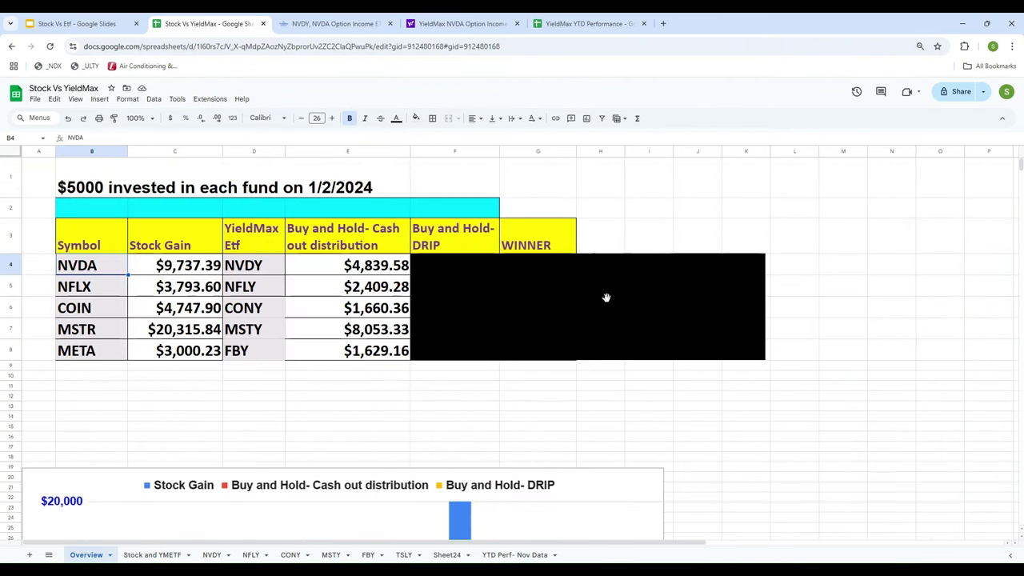
pyautogui.moveTo(567, 297); pyautogui.dragTo(660, 299)
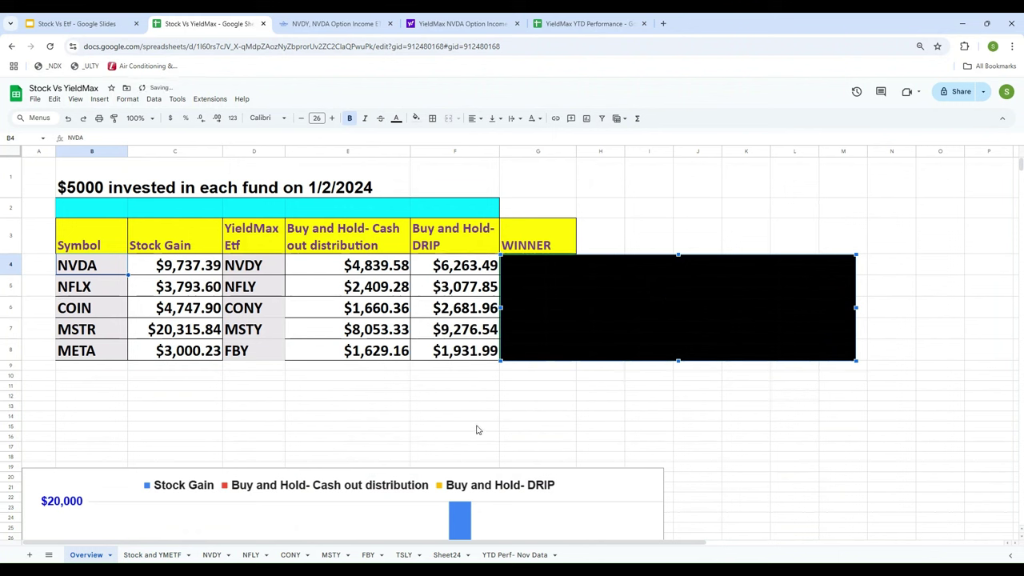
pyautogui.click(71, 191)
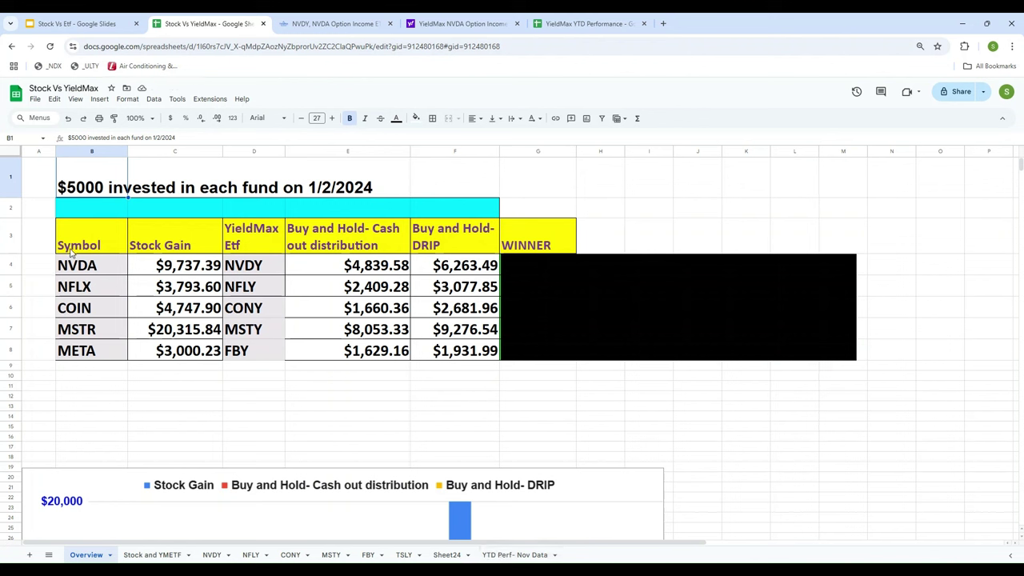
# - Compare NVDA's stock gain with NVDY's cash-out and DRIP gains in row 4
pyautogui.click(180, 267)
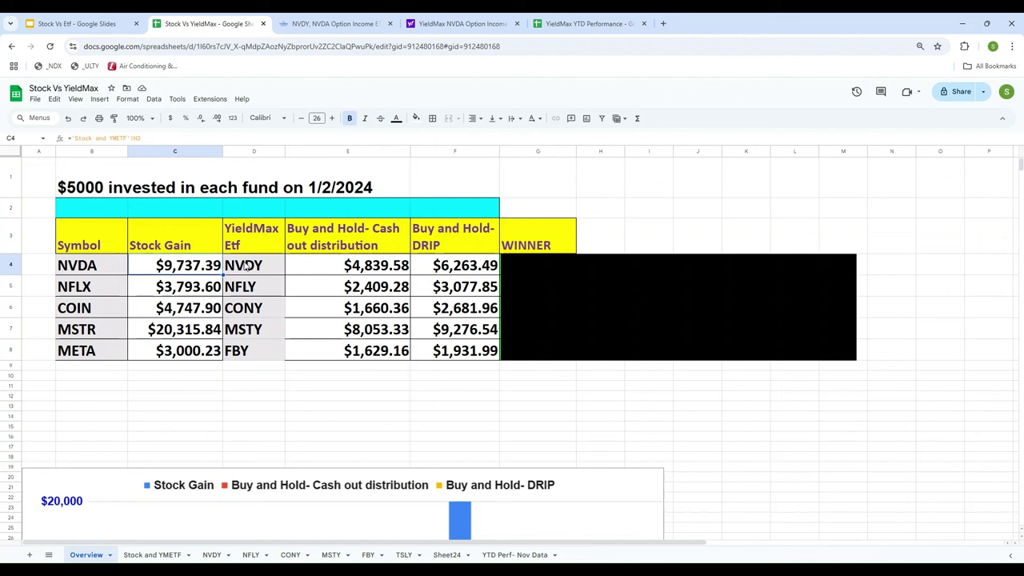
pyautogui.click(80, 272)
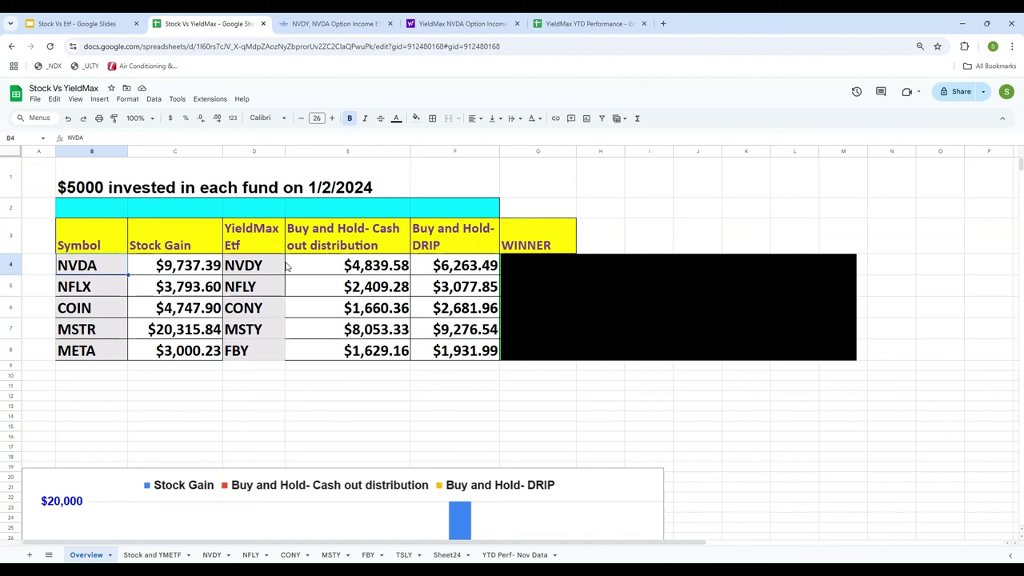
pyautogui.click(361, 266)
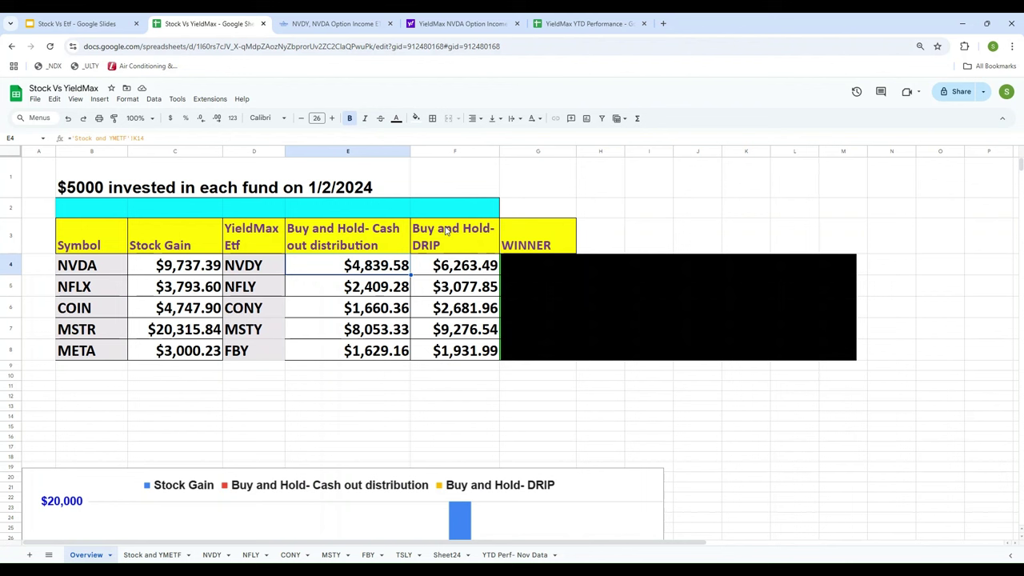
pyautogui.click(478, 271)
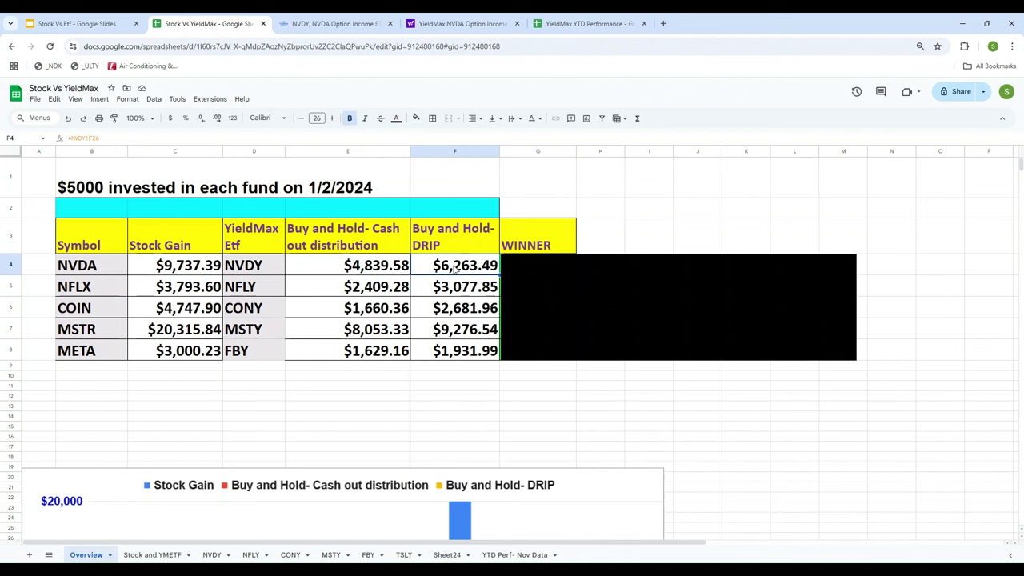
pyautogui.click(180, 272)
pyautogui.click(346, 272)
pyautogui.click(434, 272)
# - Fill NVDA's stock gain cell C4 with green
pyautogui.click(171, 268)
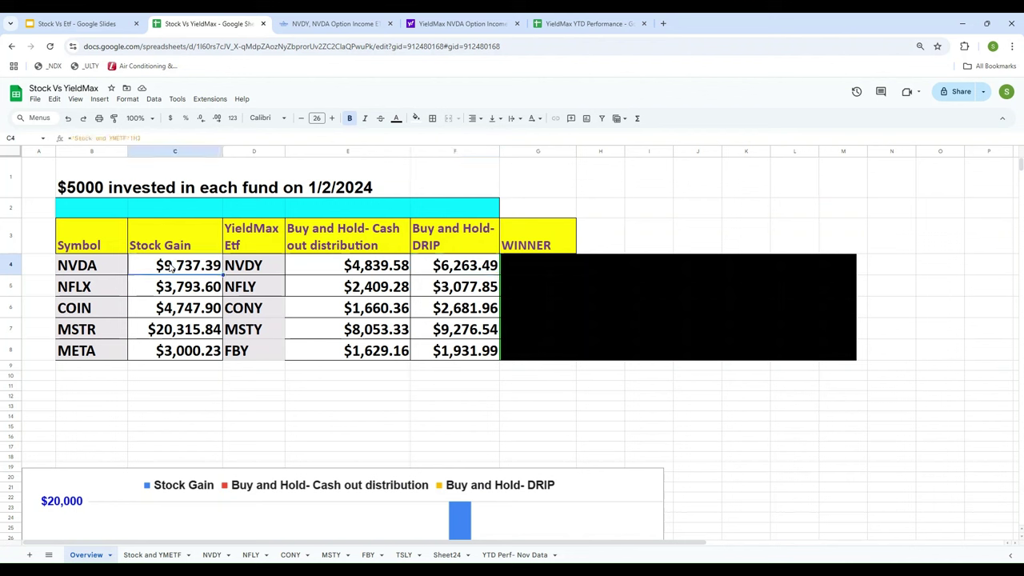
pyautogui.click(415, 118)
pyautogui.click(458, 161)
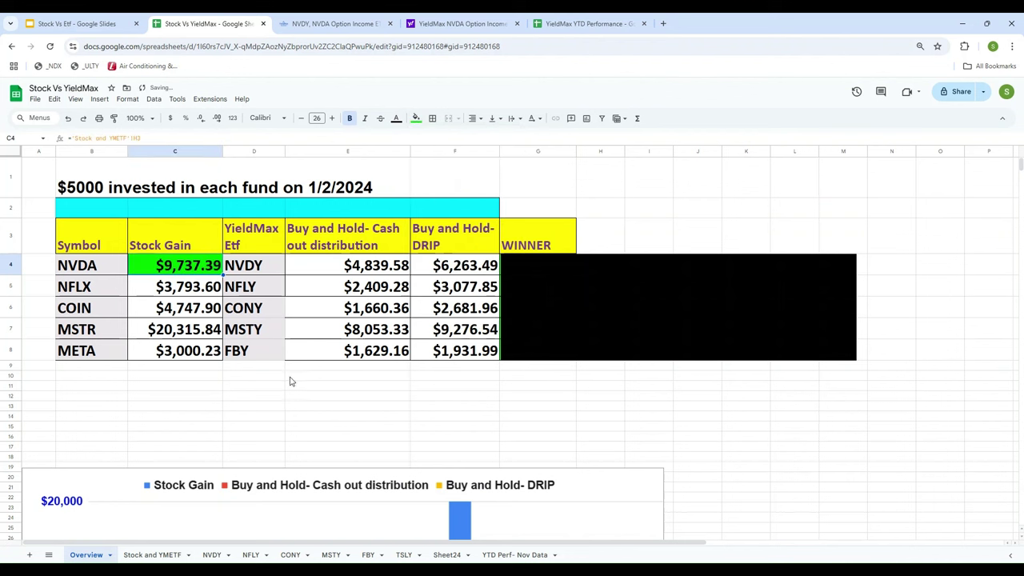
# - Move the black cover box down one row and enter STOCK as the NVDA winner in G4
pyautogui.moveTo(617, 310)
pyautogui.mouseDown()
pyautogui.moveTo(605, 300)
pyautogui.moveTo(603, 324)
pyautogui.mouseUp()
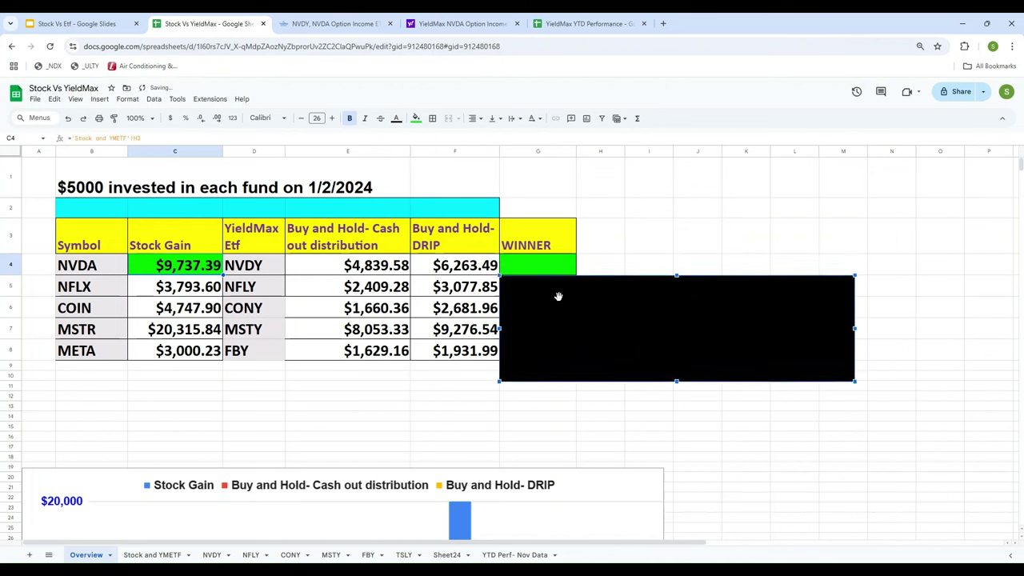
pyautogui.click(529, 269)
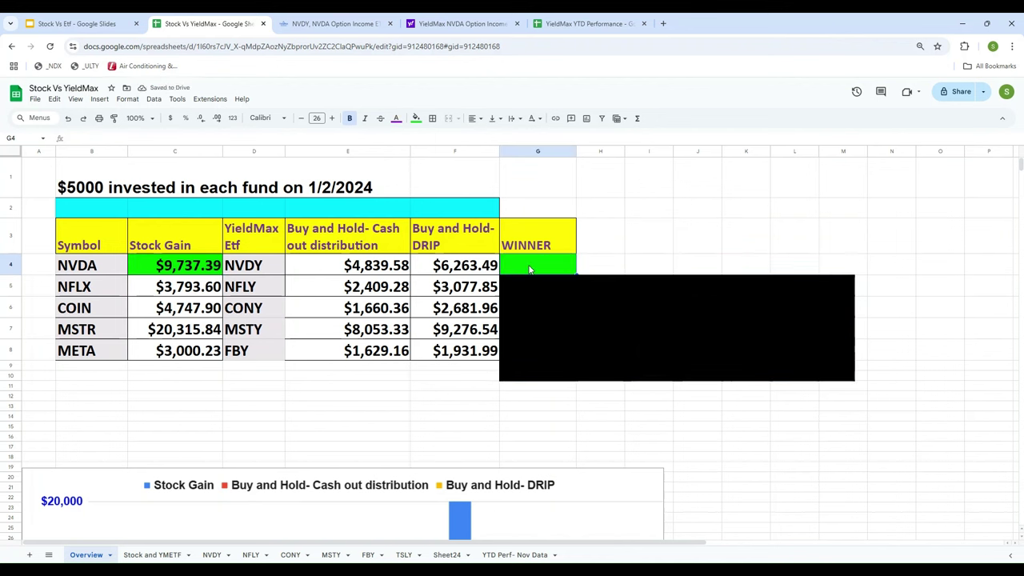
pyautogui.write('STOCK')
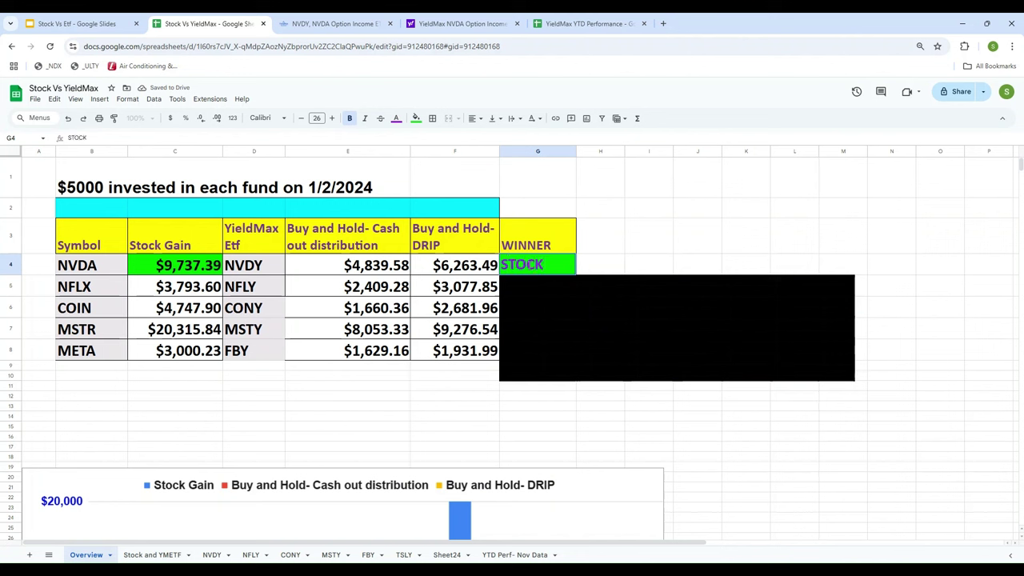
pyautogui.press('Return')
pyautogui.click(243, 409)
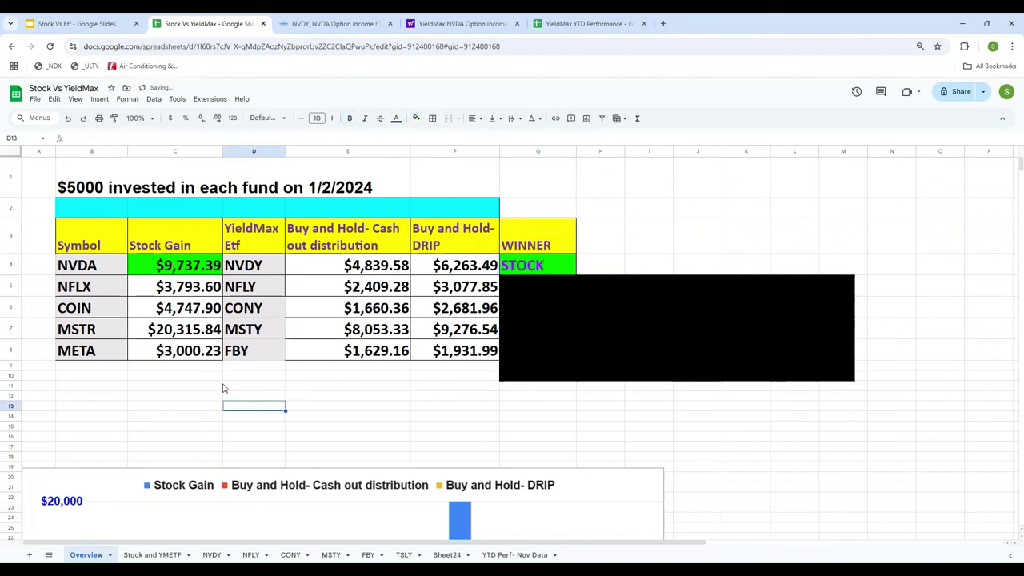
# - Compare NFLX's stock gain with NFLY's cash-out and DRIP gains, and fill the stock gain cell C5 with green
pyautogui.click(70, 268)
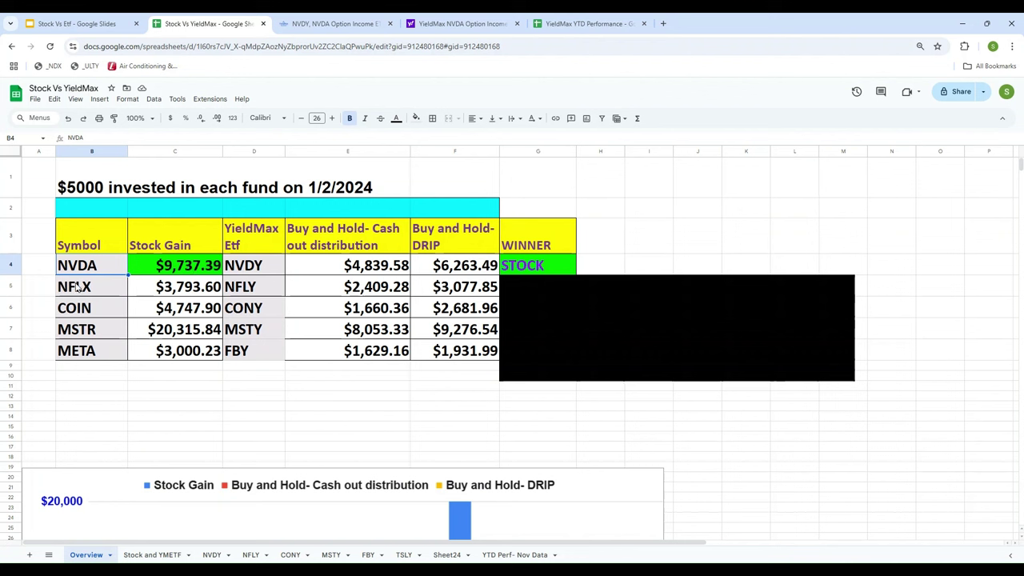
pyautogui.click(188, 292)
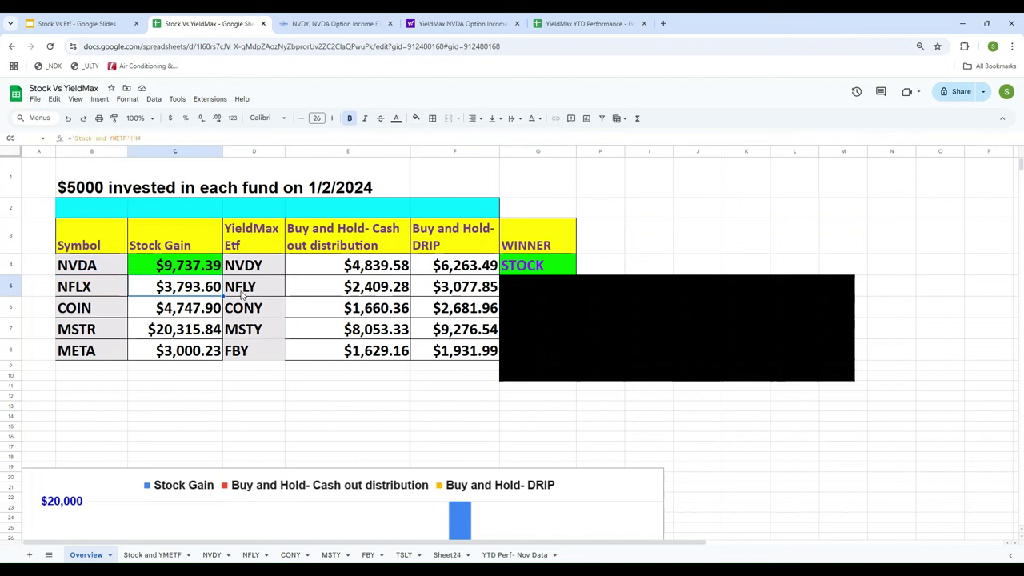
pyautogui.press('Right')
pyautogui.press('Right')
pyautogui.press('Right')
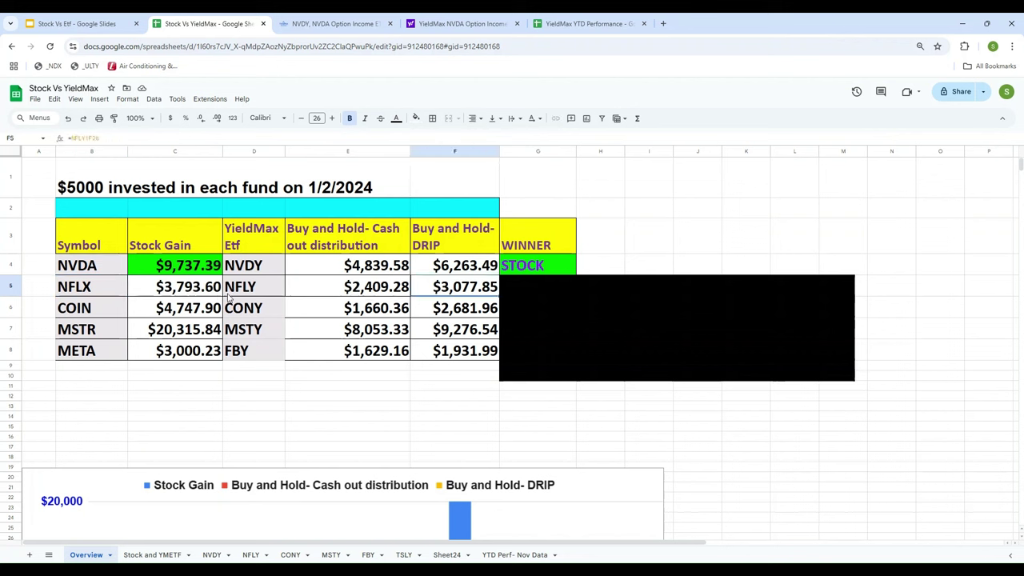
pyautogui.click(170, 290)
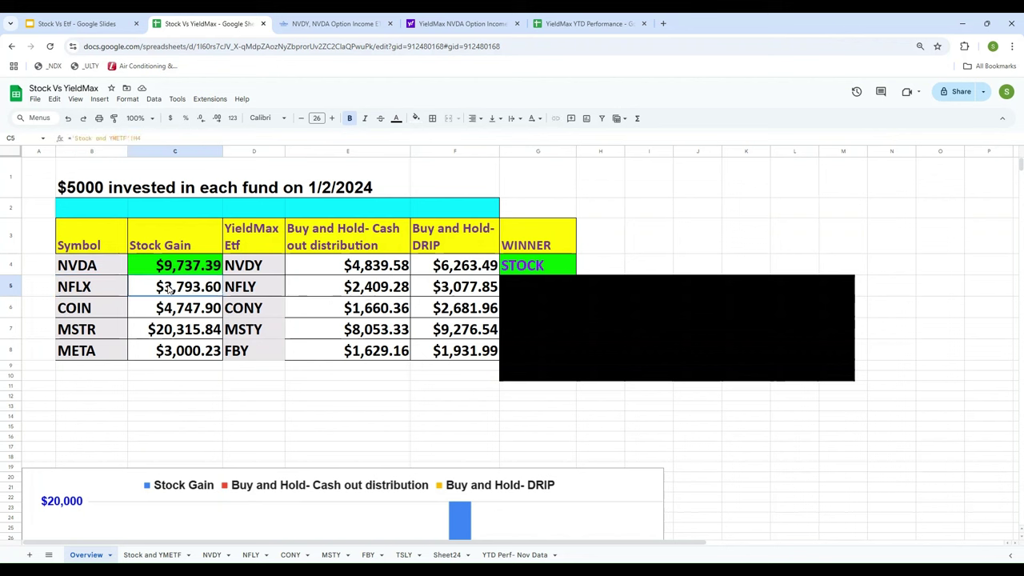
pyautogui.click(415, 118)
pyautogui.click(459, 168)
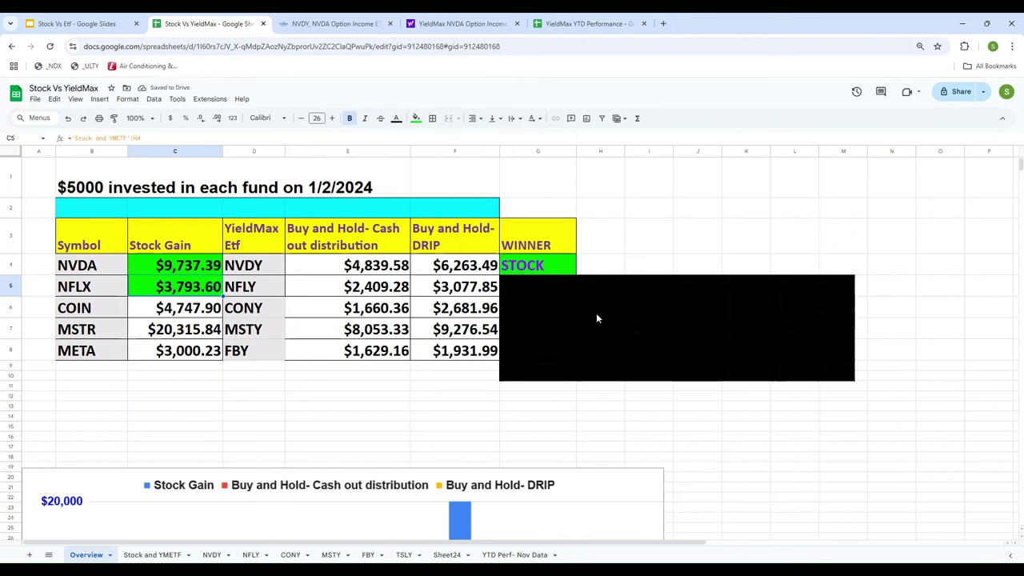
# - Move the black cover box down one row and enter STOCK as the NFLX winner in G5
pyautogui.moveTo(606, 297); pyautogui.dragTo(606, 320)
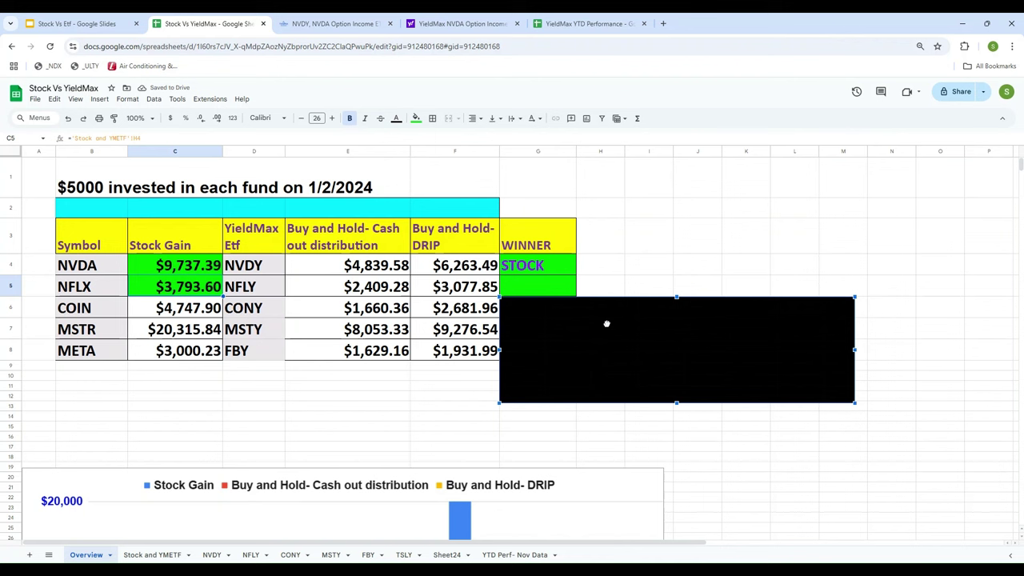
pyautogui.click(517, 284)
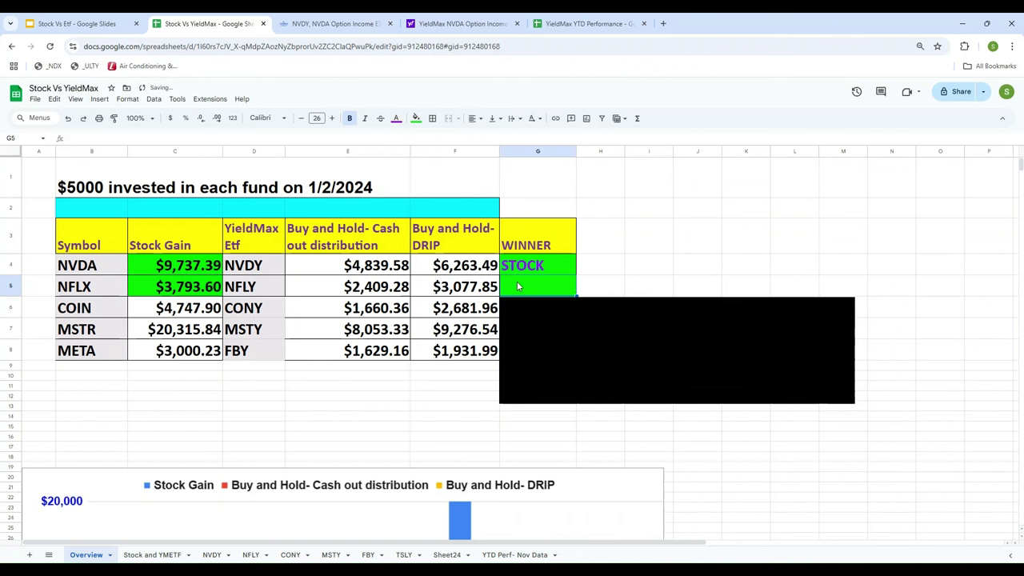
pyautogui.write('S')
pyautogui.click(732, 264)
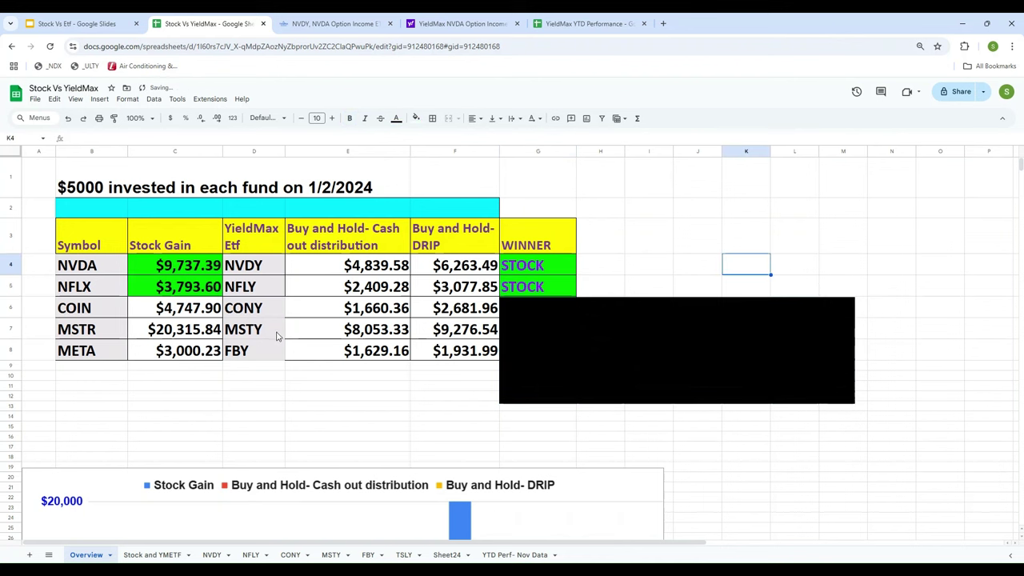
# - Fill the stock gain cells of COIN, MSTR and META, C6 to C8, with green
pyautogui.click(196, 313)
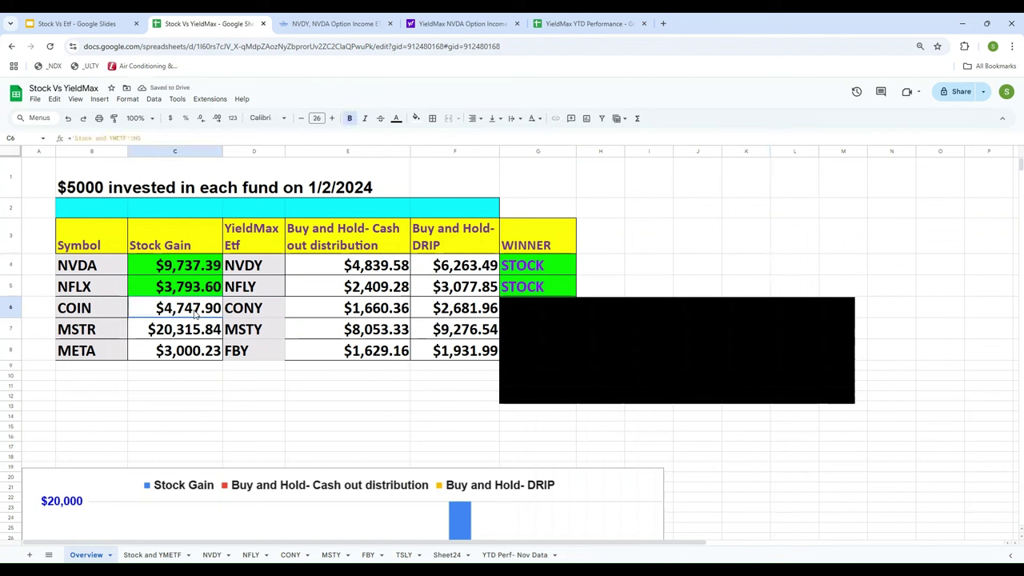
pyautogui.click(416, 118)
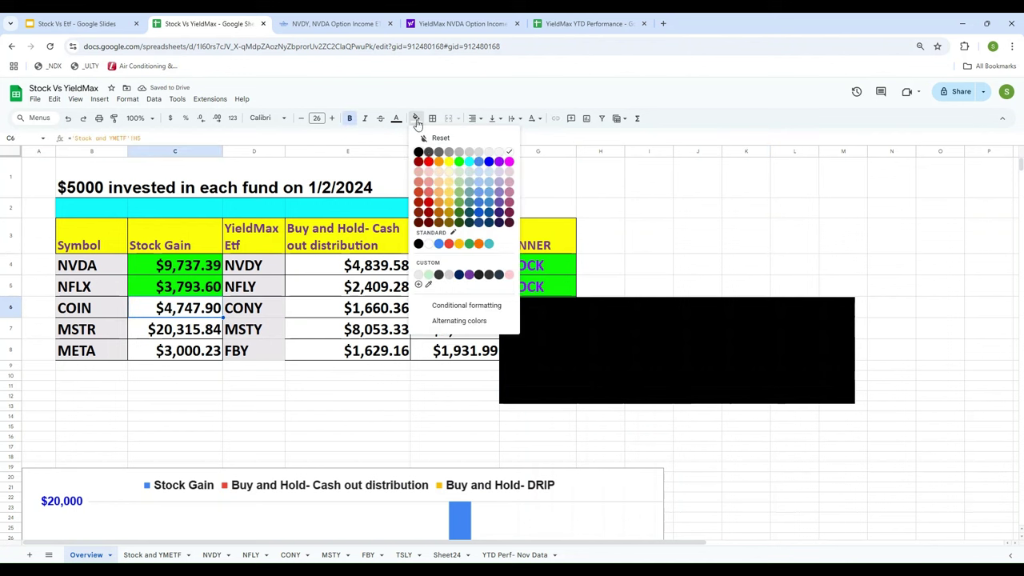
pyautogui.click(460, 163)
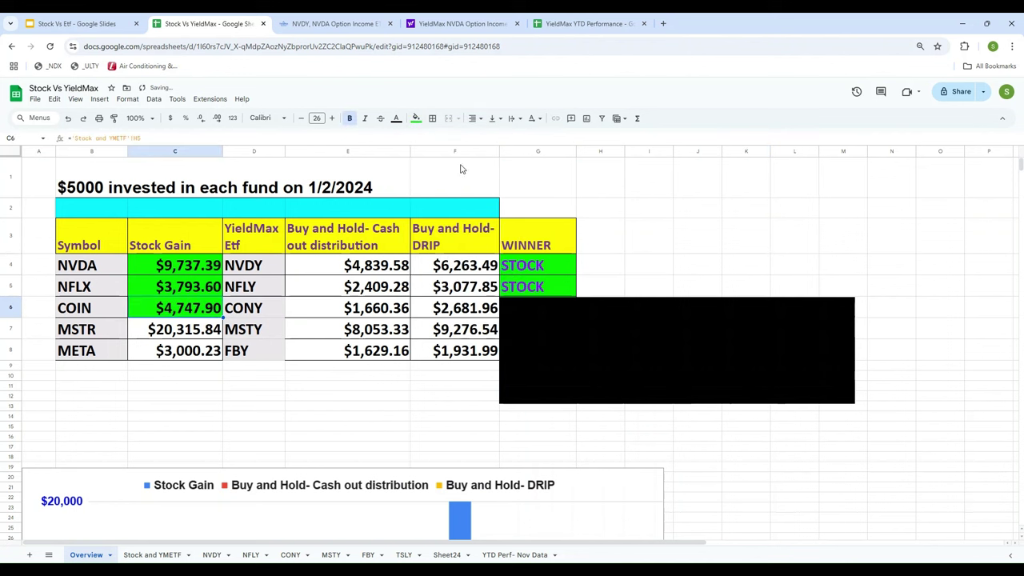
pyautogui.click(186, 336)
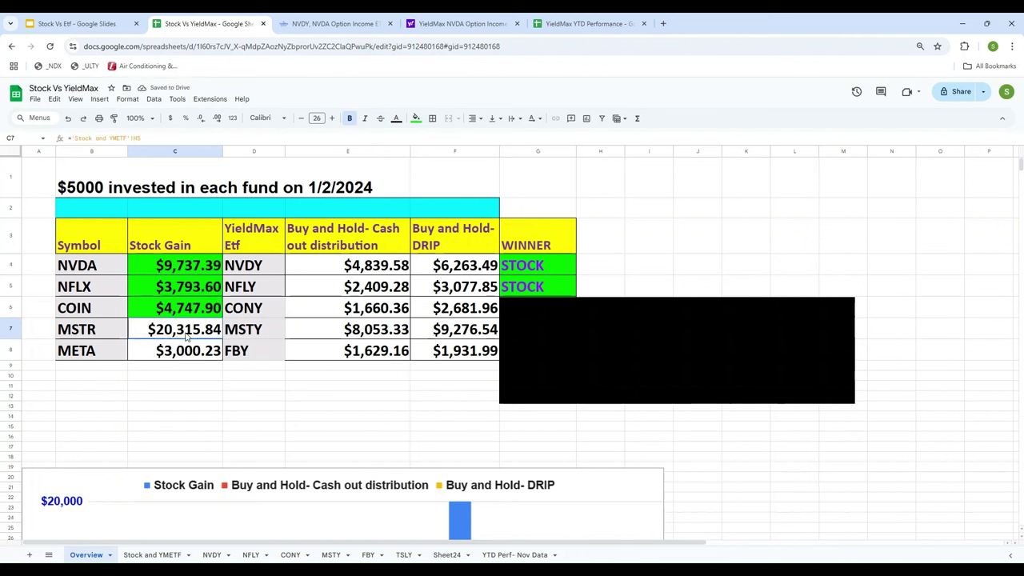
pyautogui.click(416, 118)
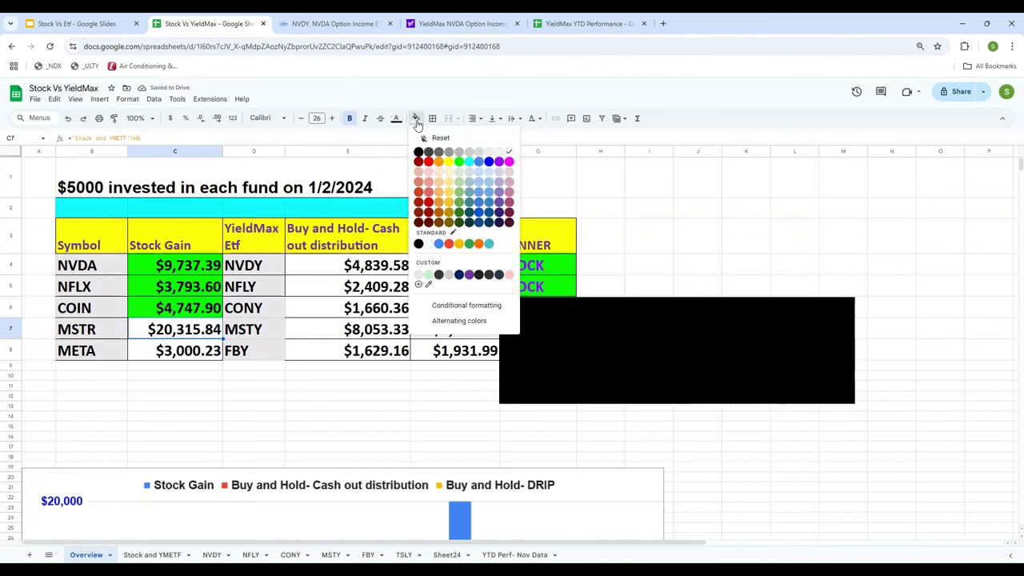
pyautogui.click(459, 163)
pyautogui.click(192, 351)
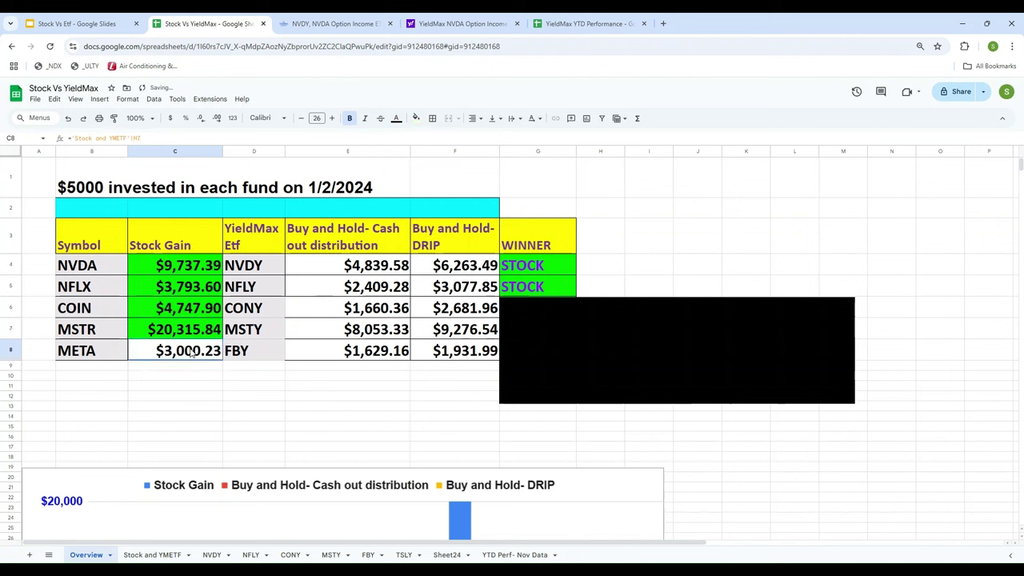
pyautogui.click(416, 117)
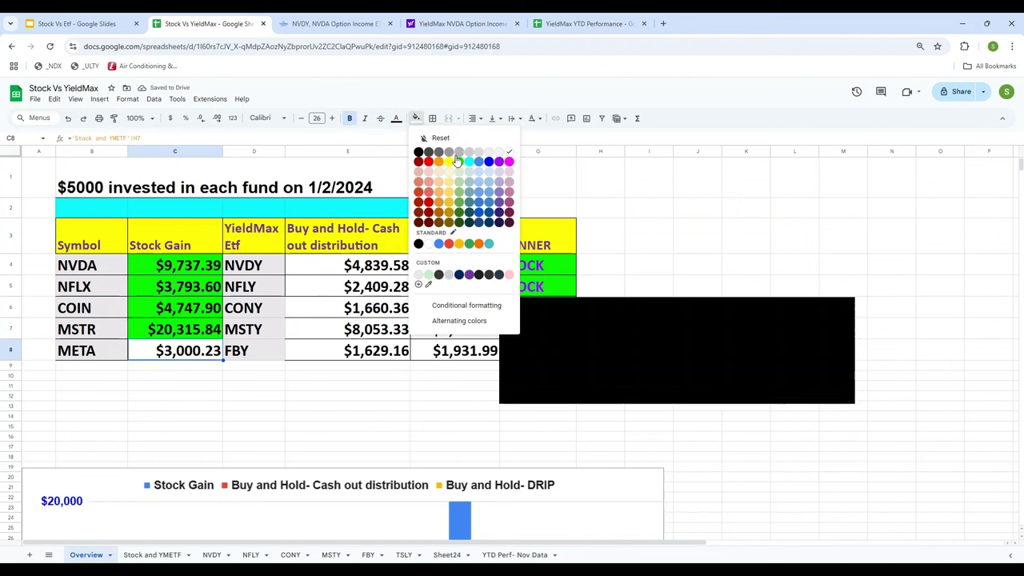
pyautogui.click(460, 164)
pyautogui.click(276, 387)
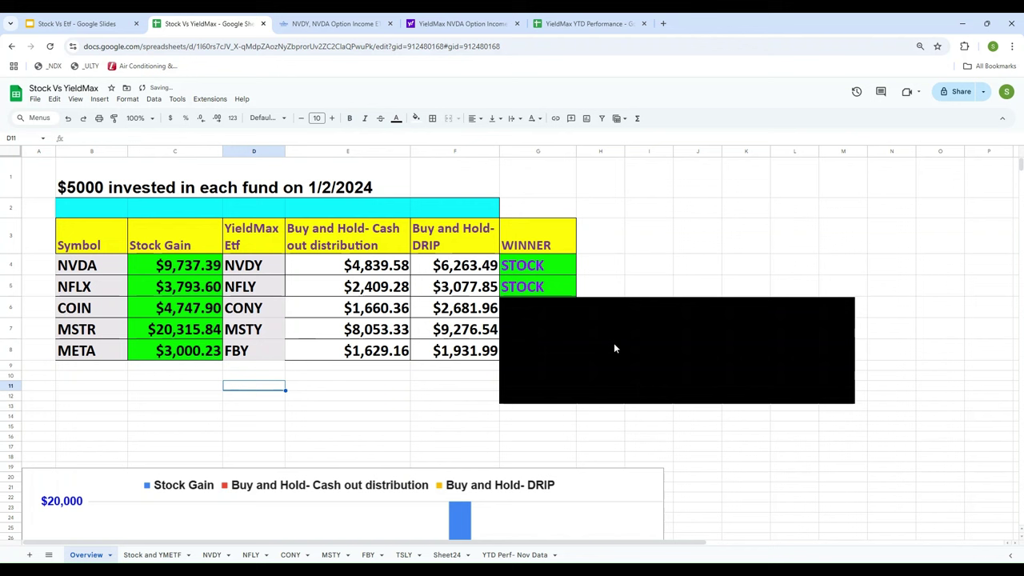
# - Delete the black cover box and enter STOCK as the winner for COIN, MSTR and META in G6 to G8
pyautogui.click(647, 366)
pyautogui.press('Delete')
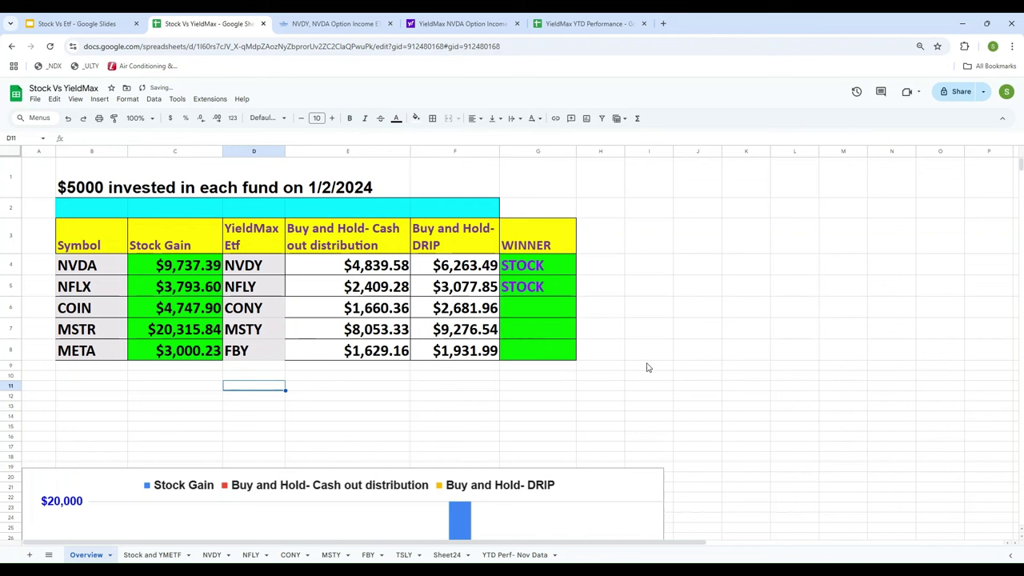
pyautogui.click(522, 307)
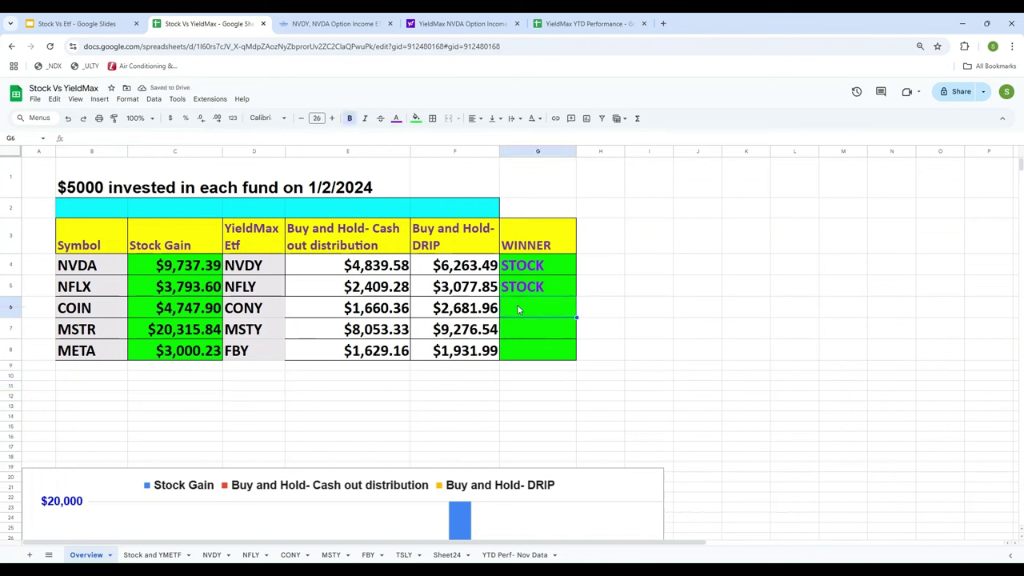
pyautogui.write('s')
pyautogui.press('Return')
pyautogui.write('s')
pyautogui.press('Return')
pyautogui.write('s')
pyautogui.press('Return')
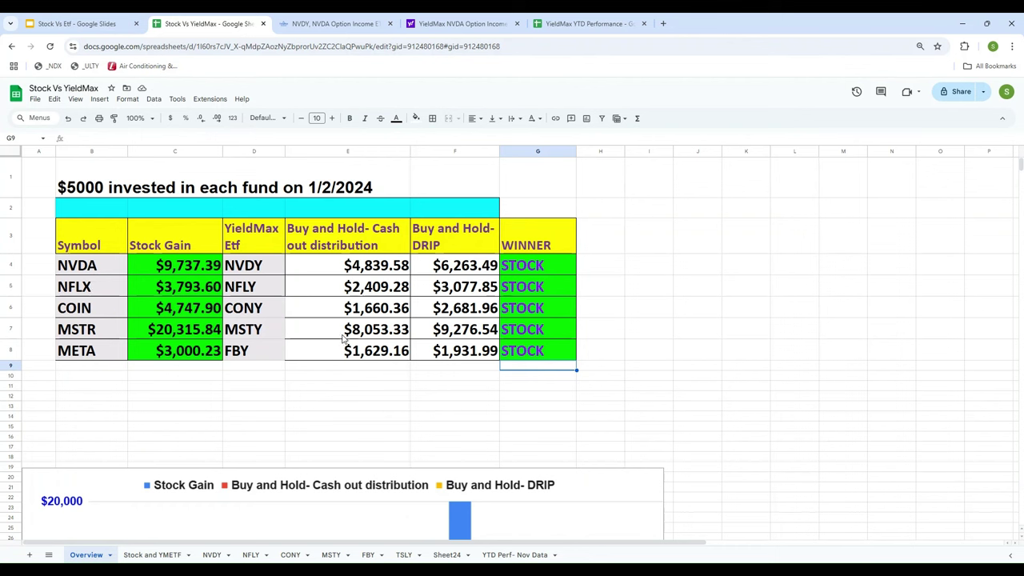
# - Enlarge the gains column chart below the table to extend to column M and move it up to start at row 16
pyautogui.scroll(-3, 672, 384)
pyautogui.scroll(-3, 672, 385)
pyautogui.scroll(3, 672, 384)
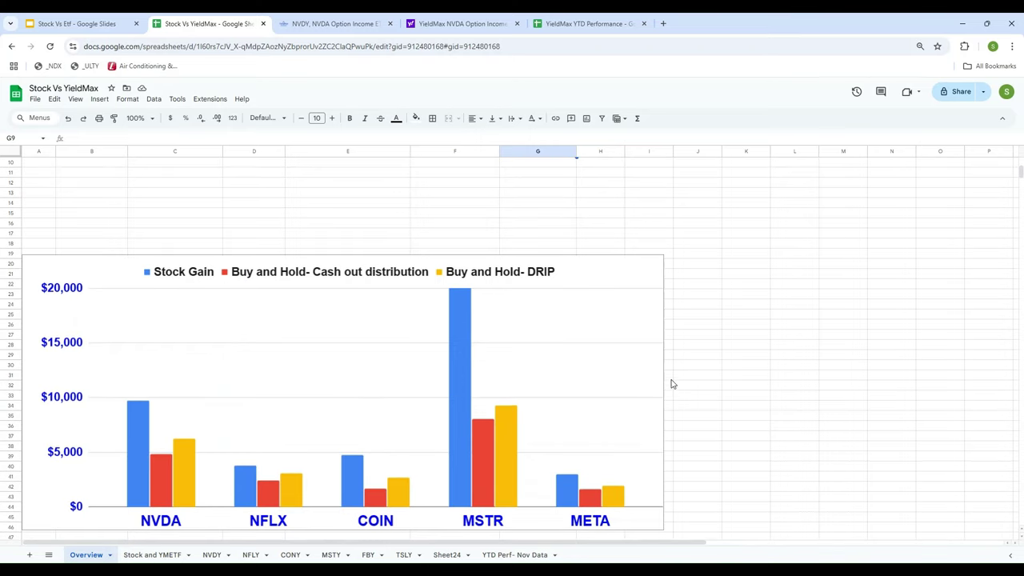
pyautogui.scroll(-2, 630, 370)
pyautogui.click(609, 340)
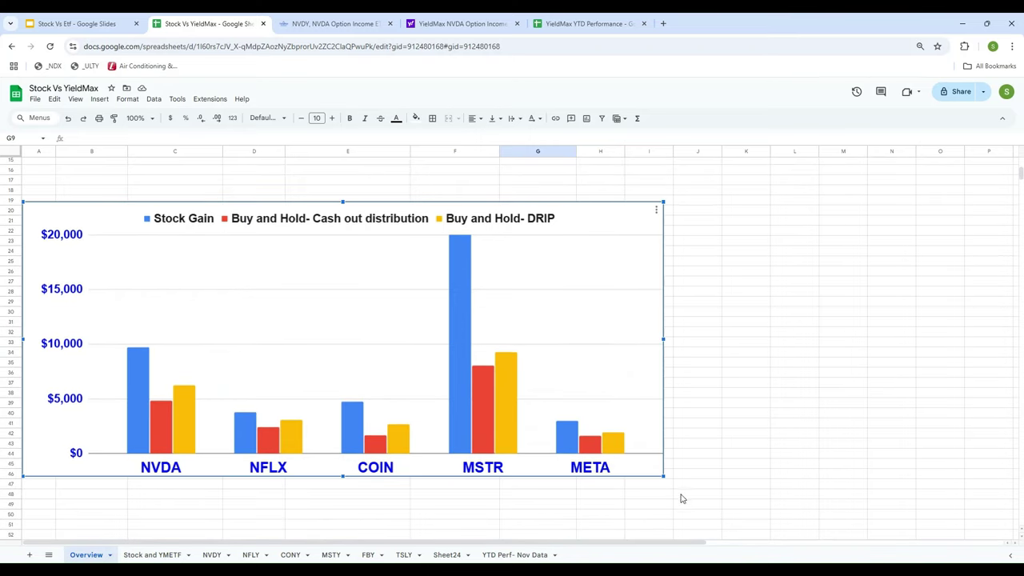
pyautogui.moveTo(663, 476); pyautogui.dragTo(843, 532)
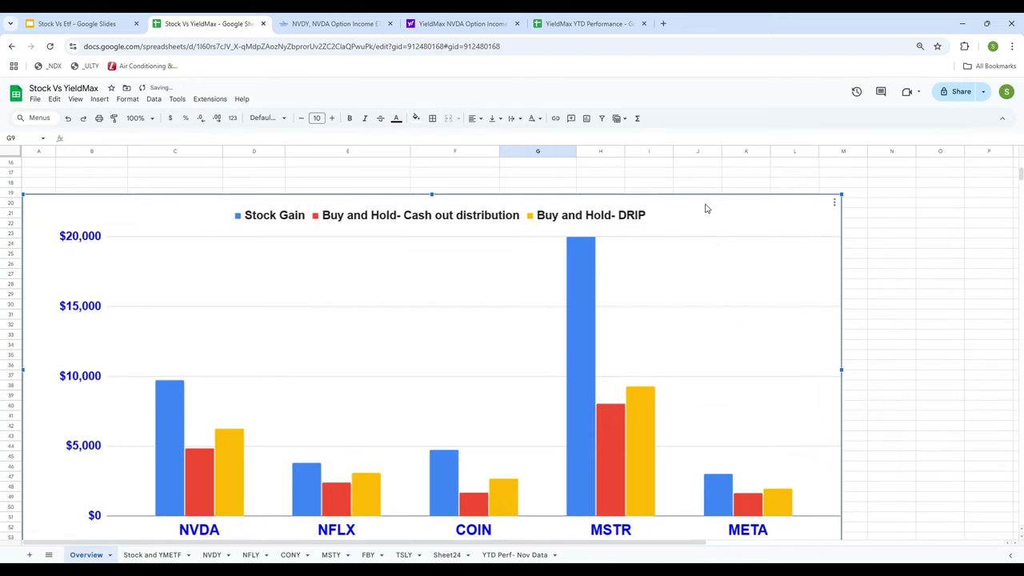
pyautogui.moveTo(705, 208); pyautogui.dragTo(714, 176)
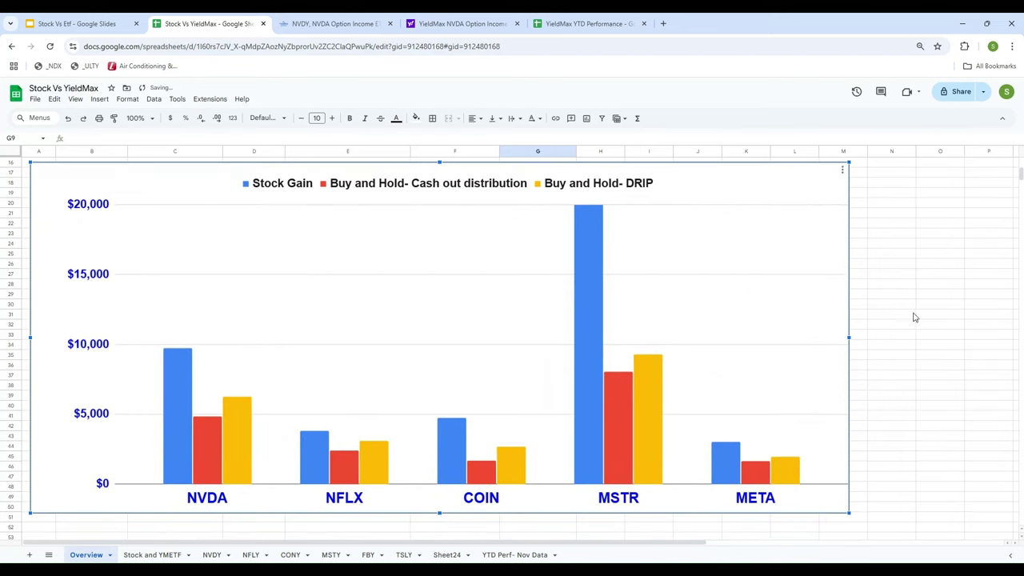
pyautogui.click(920, 347)
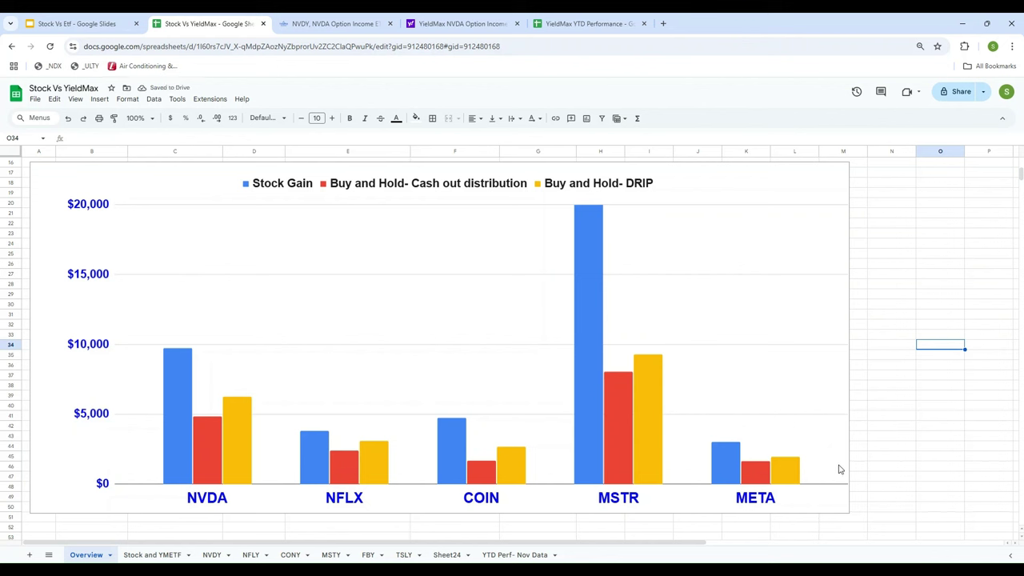